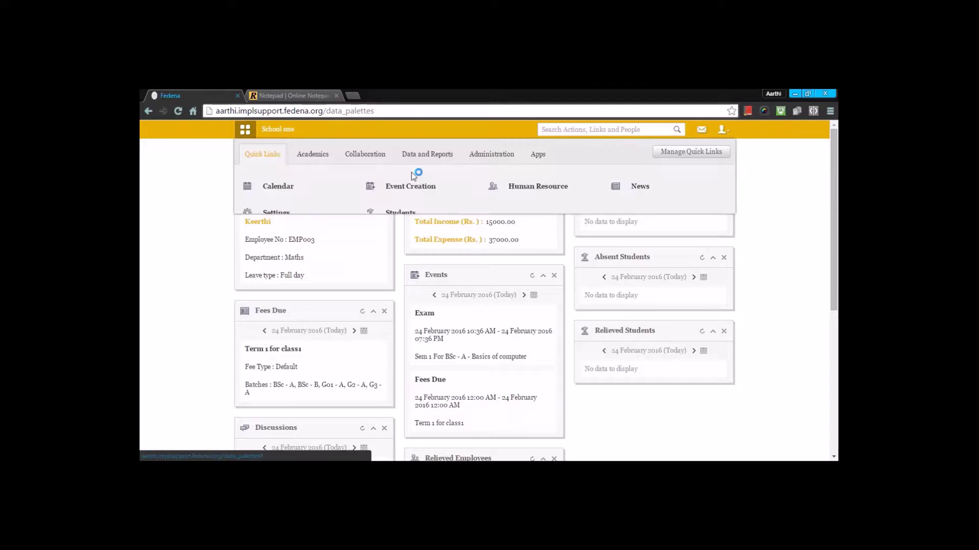
Go to the Human Resource module from the main menu and scroll down to its HR links.
click(489, 156)
mouse_move(537, 186)
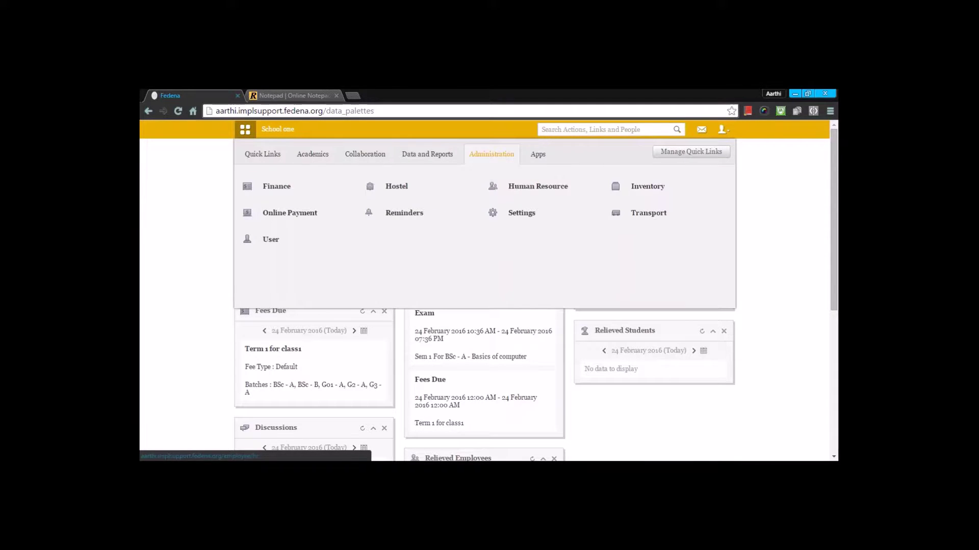
click(538, 186)
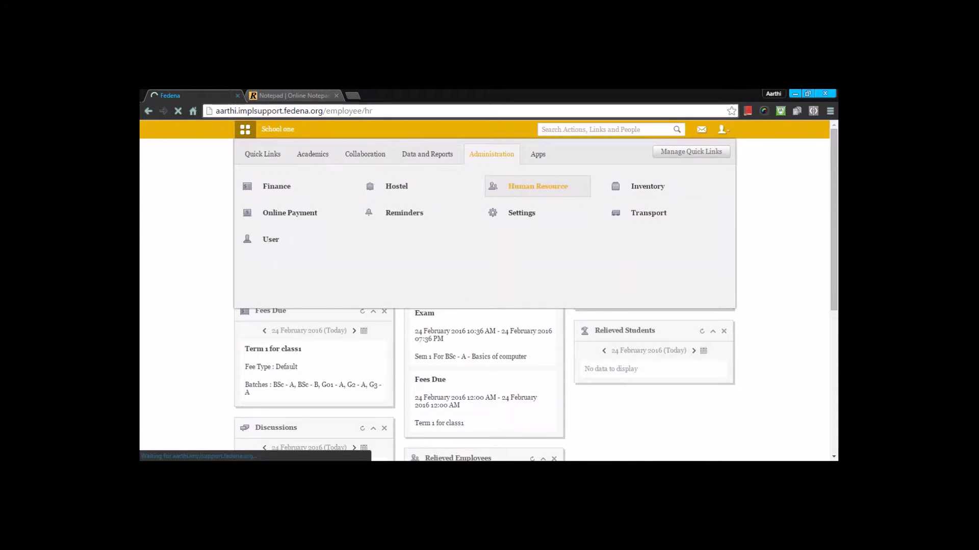
scroll(483, 255, down, 4)
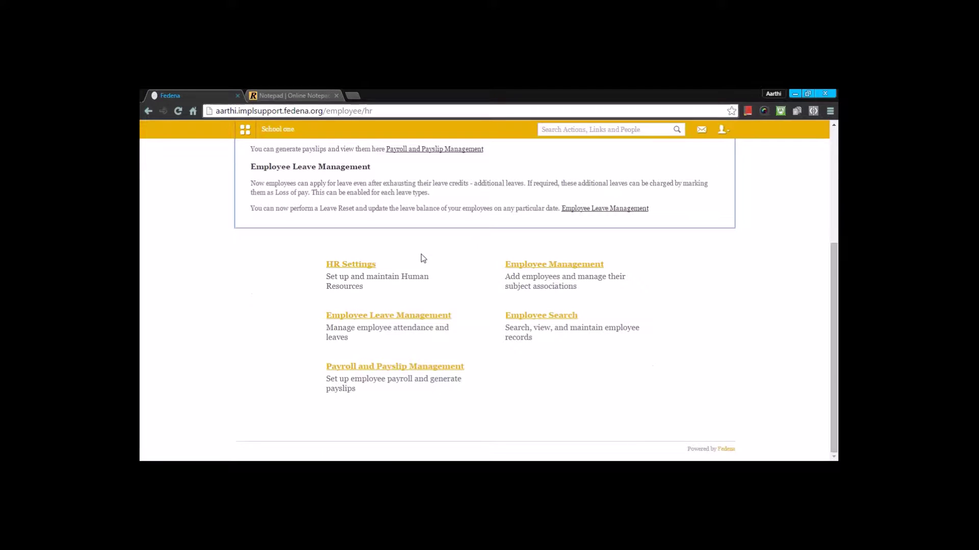
Open HR Settings and then the Employee Category page.
click(357, 265)
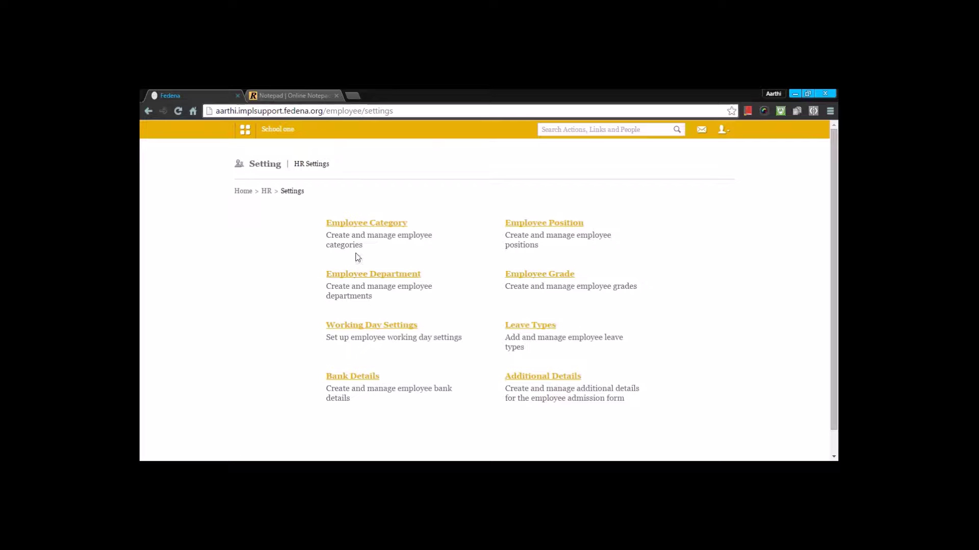
click(361, 224)
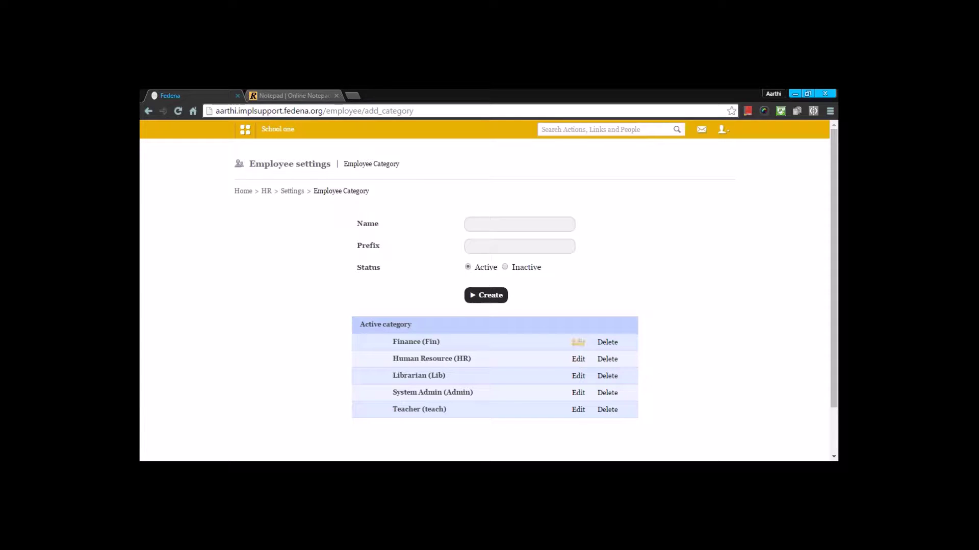
Update the Finance category unchanged as name Finance, prefix Fin, then return to HR Settings.
click(578, 342)
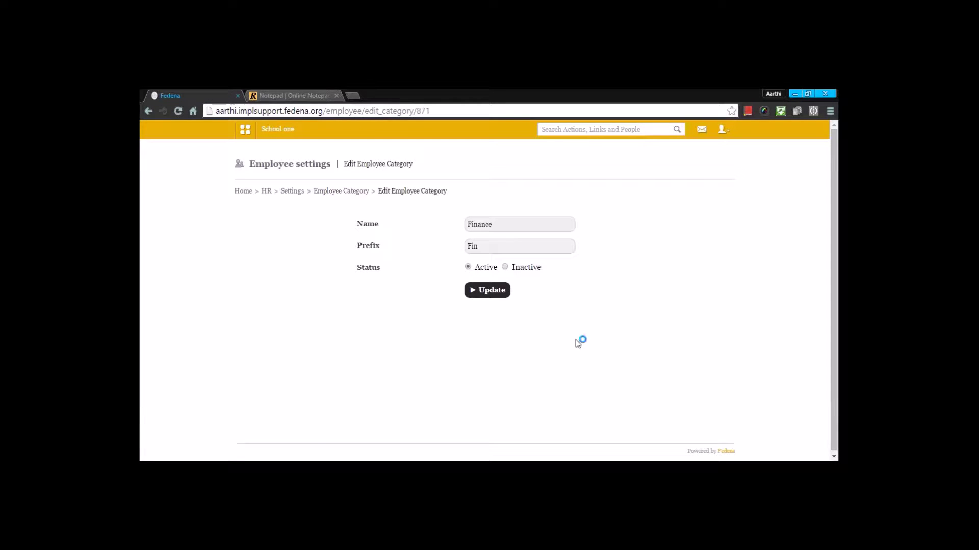
click(500, 226)
drag(500, 226, 465, 224)
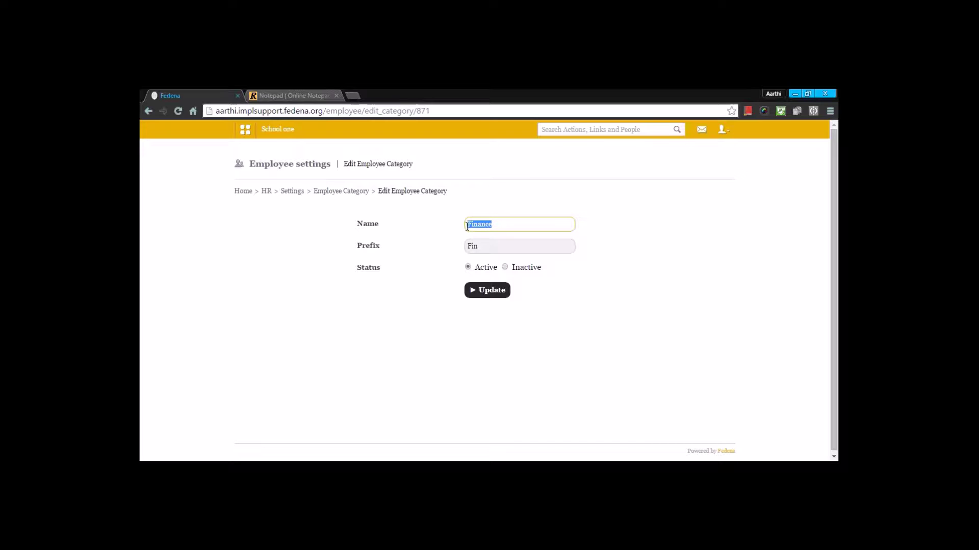
click(485, 249)
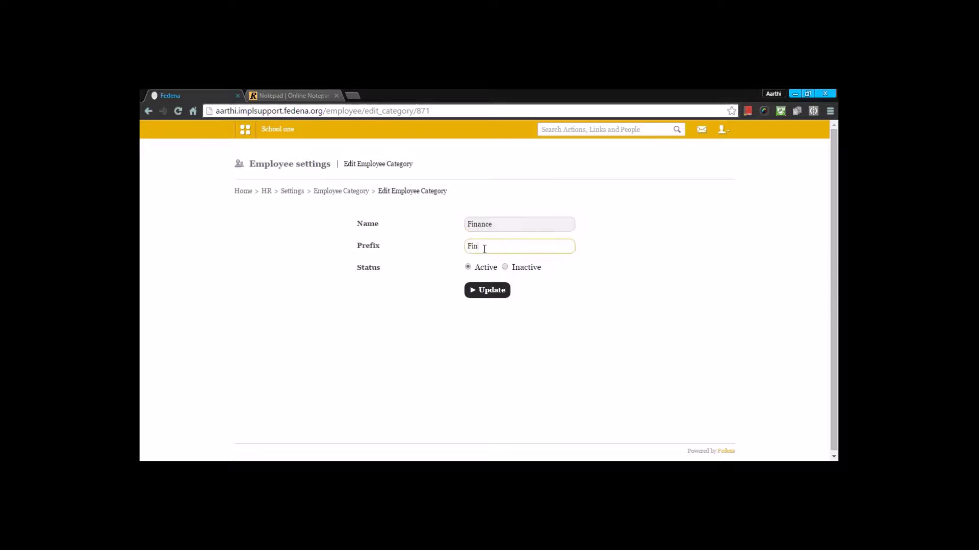
click(493, 300)
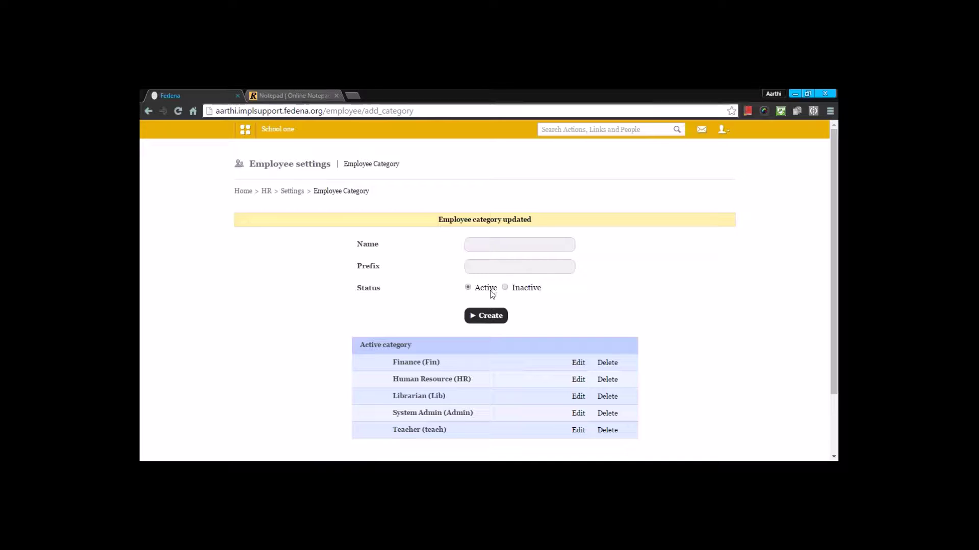
scroll(437, 305, down, 2)
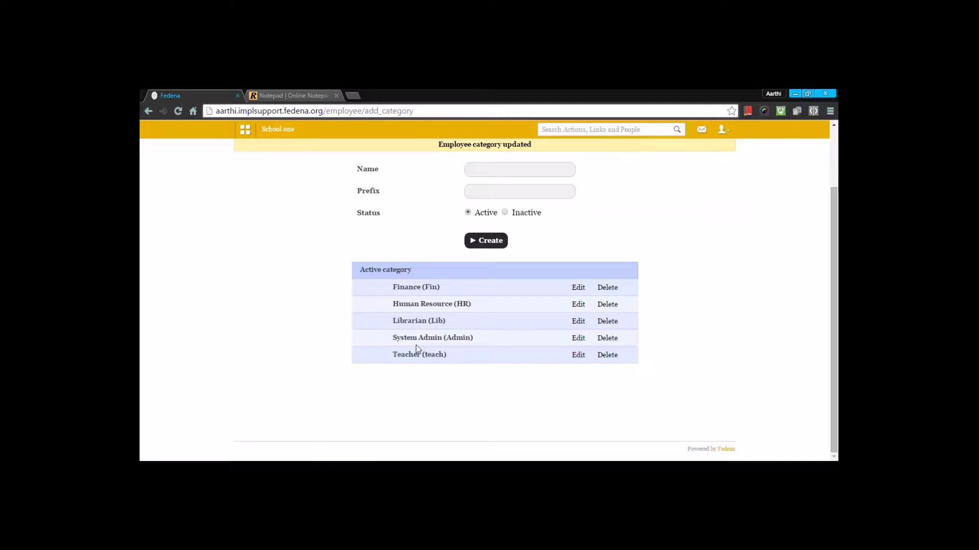
scroll(406, 300, up, 2)
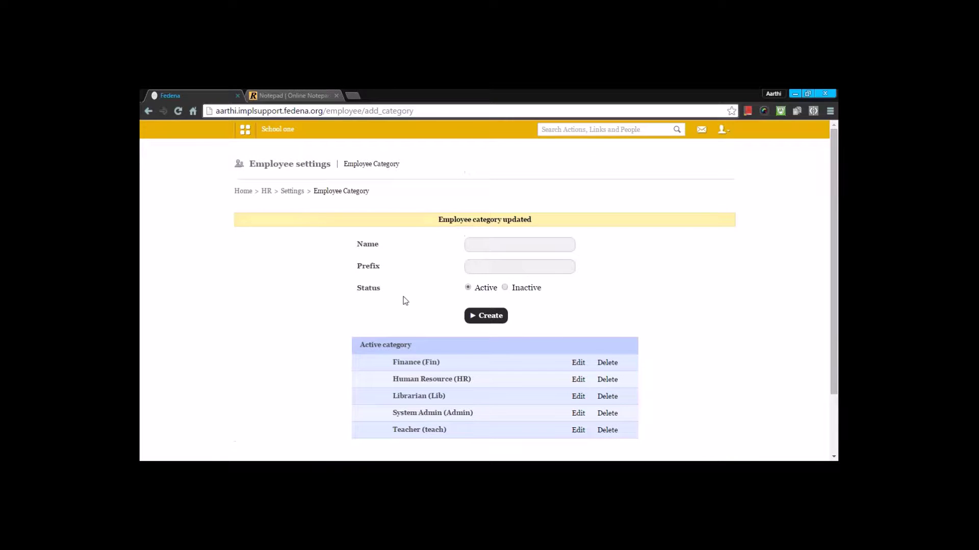
click(292, 191)
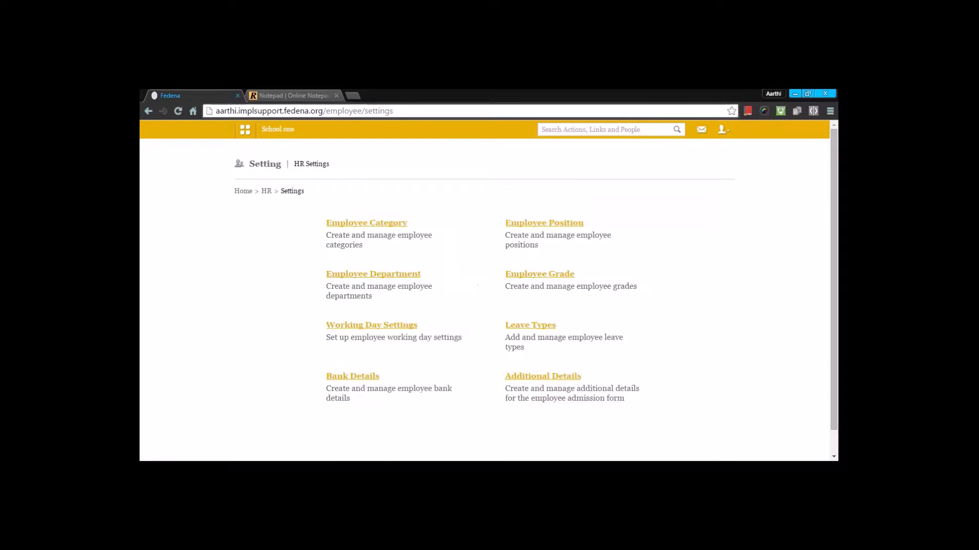
On the Employee Position page, choose Finance as the new position's category.
click(546, 225)
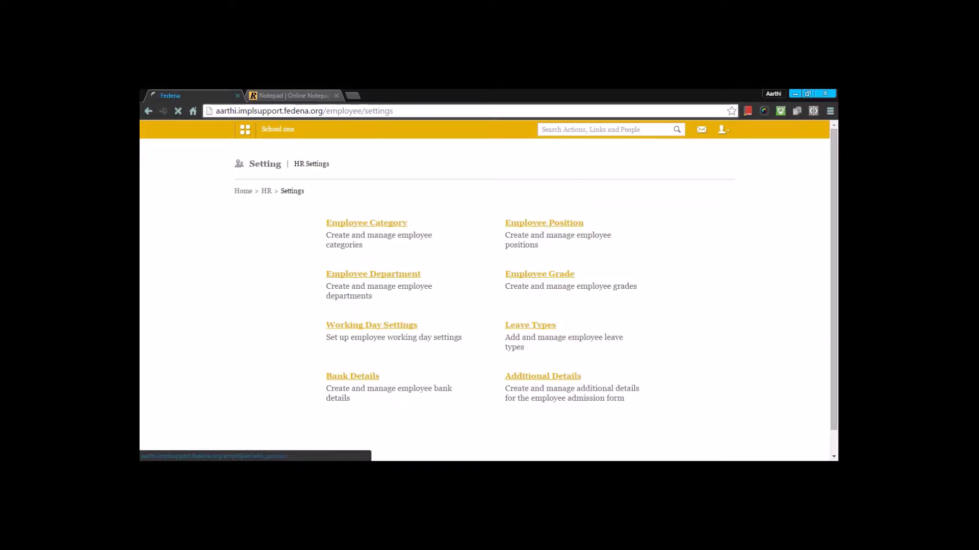
scroll(484, 305, down, 1)
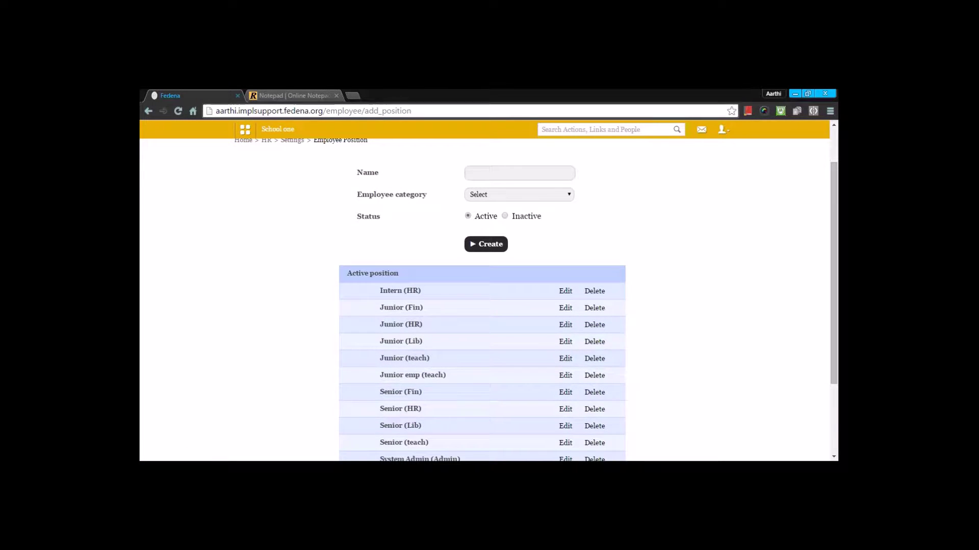
click(543, 198)
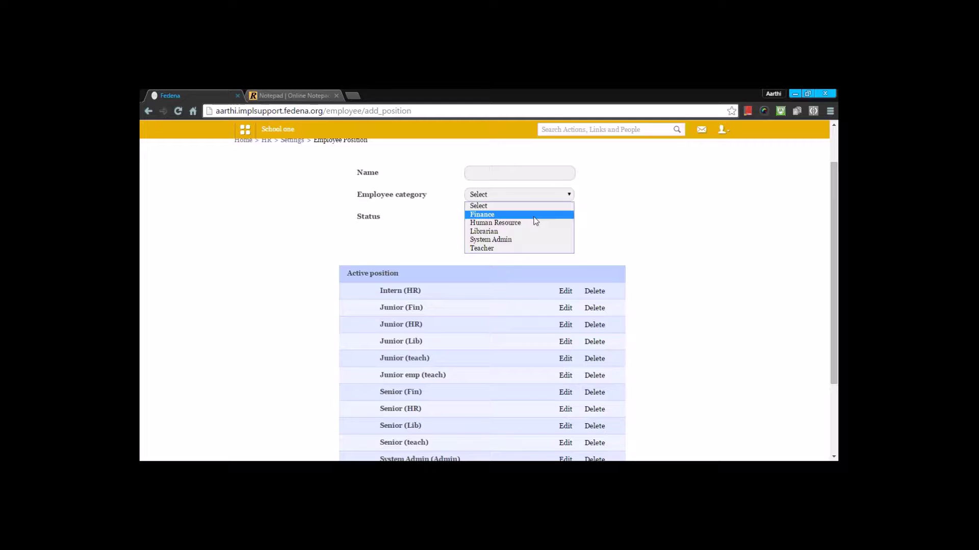
click(534, 218)
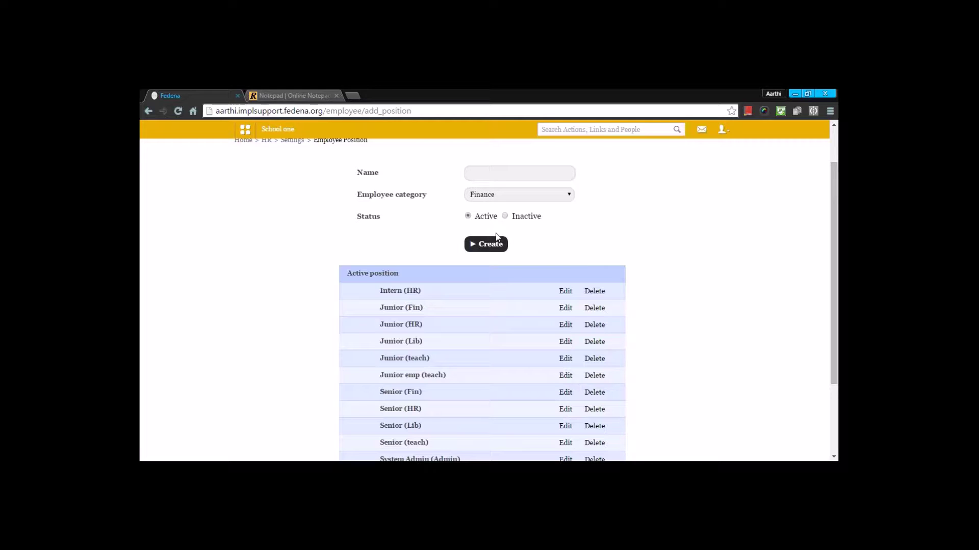
scroll(619, 238, down, 2)
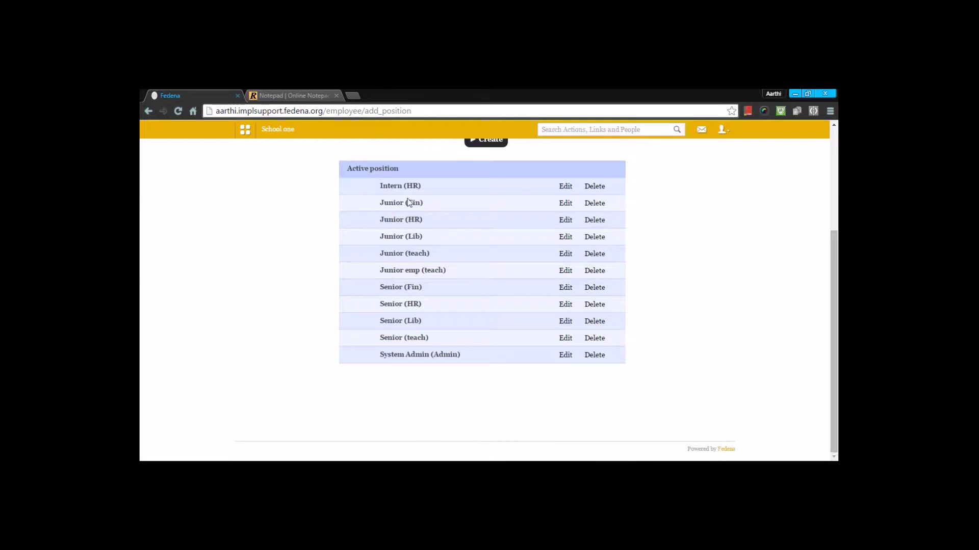
Resave the Intern position with Human Resource as its category, then return to HR Settings.
click(566, 192)
click(545, 251)
click(544, 252)
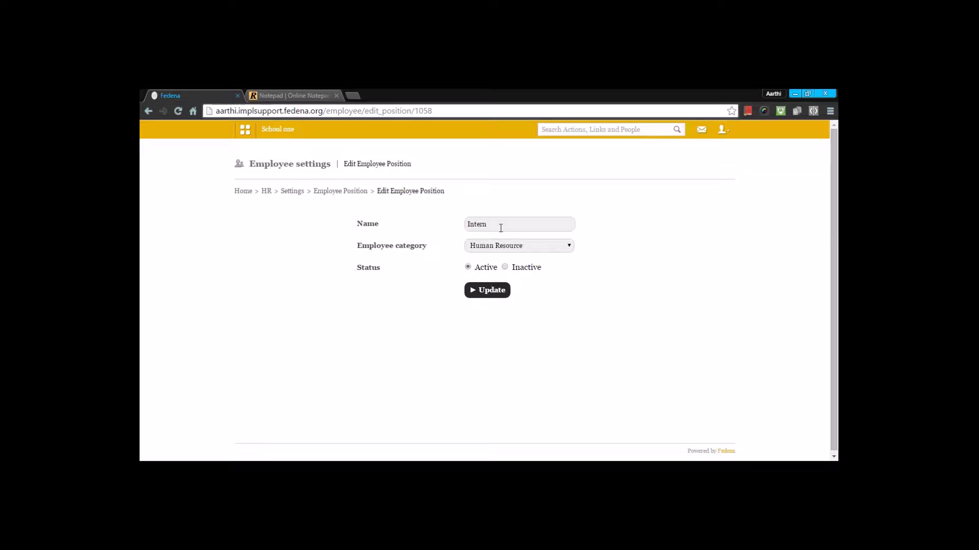
click(486, 291)
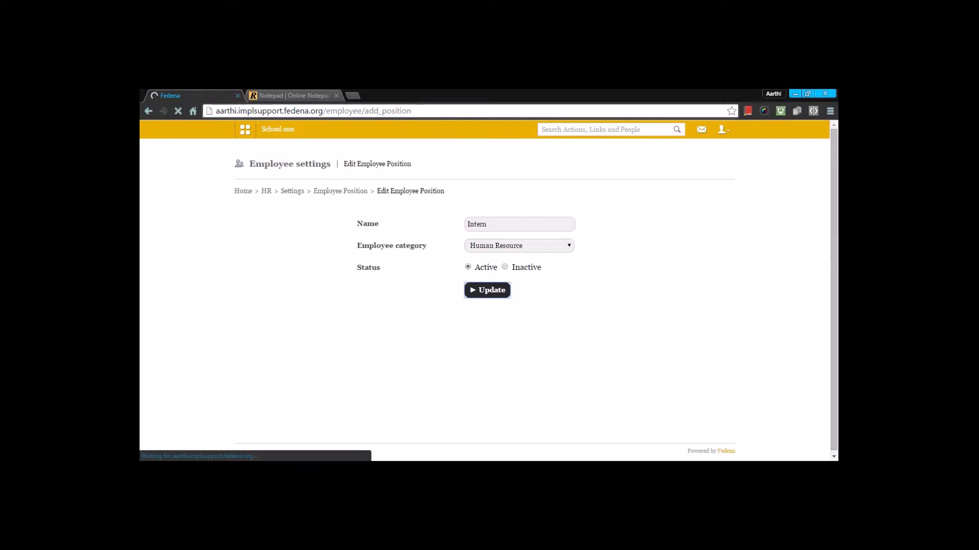
scroll(470, 293, down, 1)
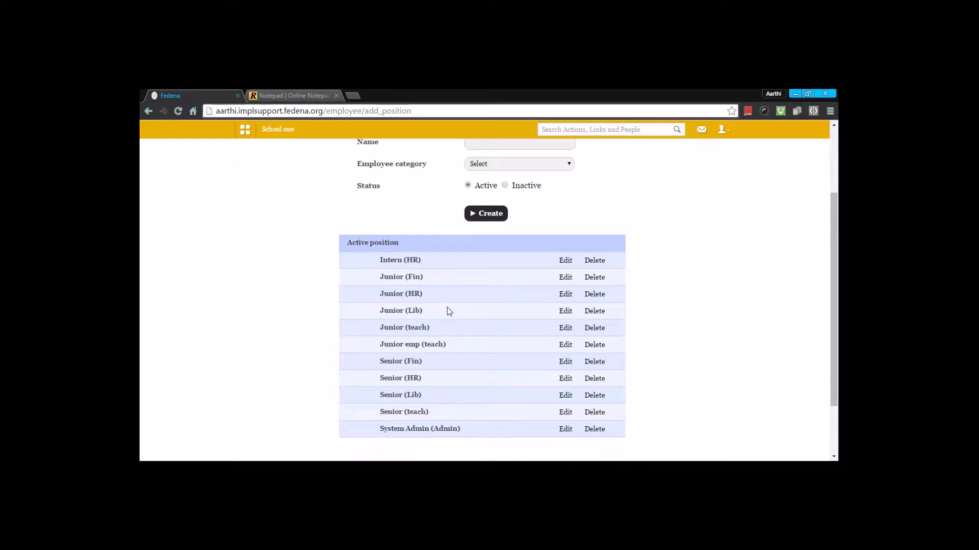
scroll(447, 307, up, 2)
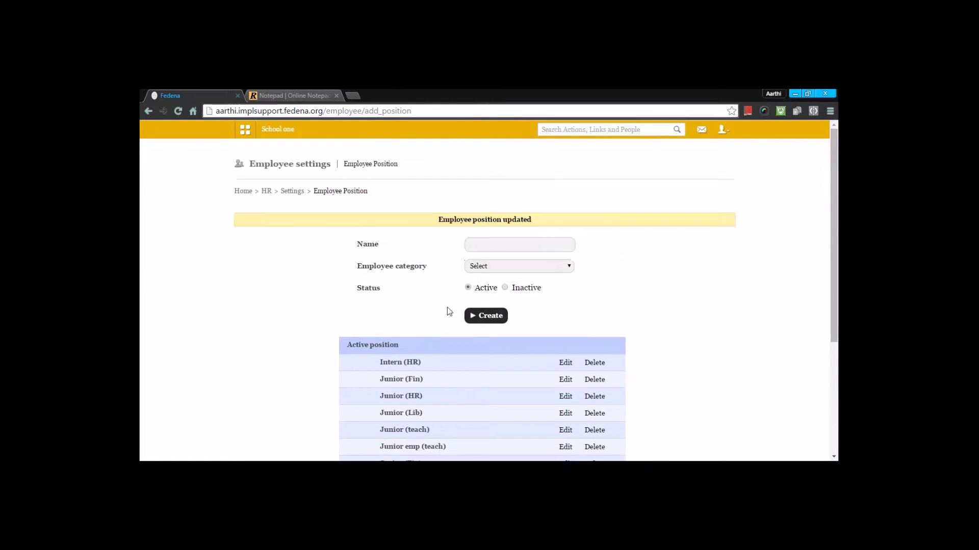
click(290, 191)
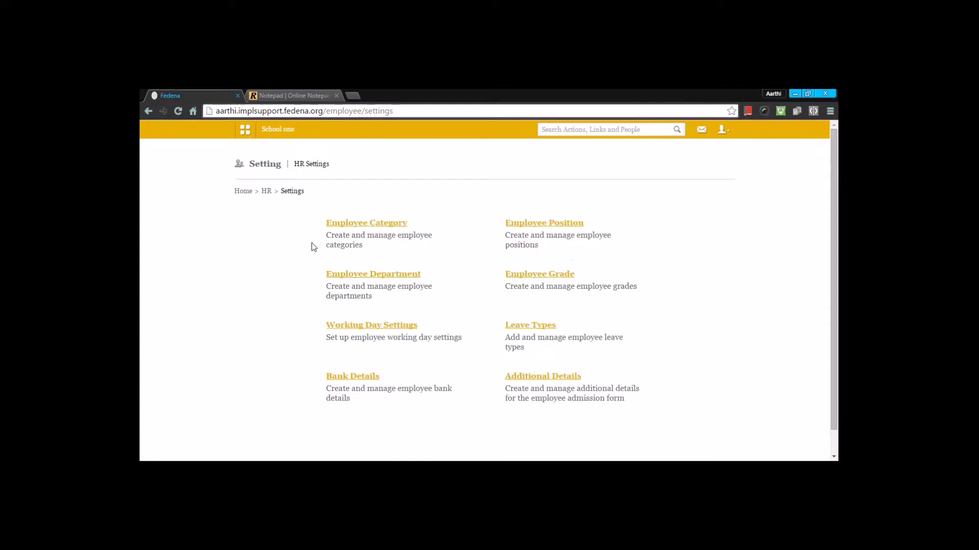
In Employee Department, update English (Eng) unchanged and go back to HR Settings.
click(347, 278)
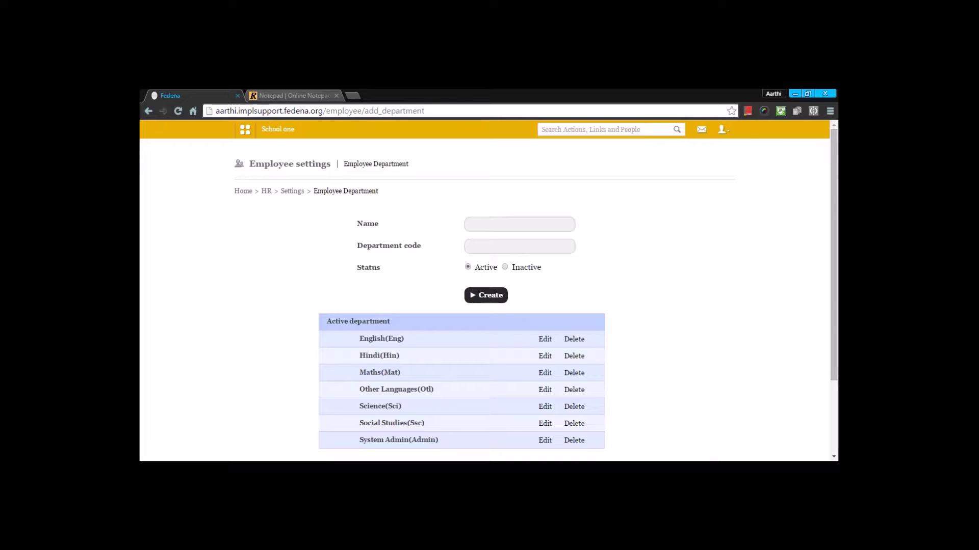
scroll(352, 253, down, 2)
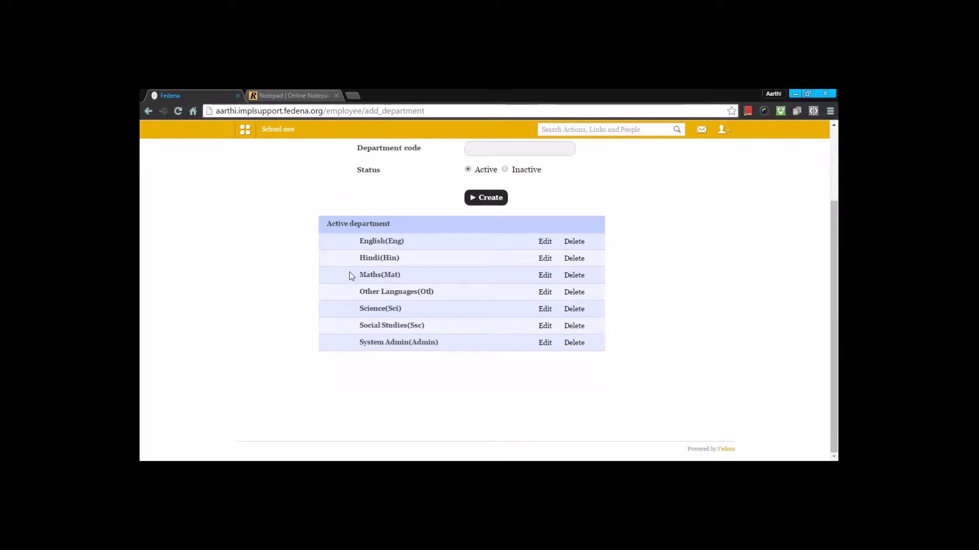
scroll(353, 253, up, 2)
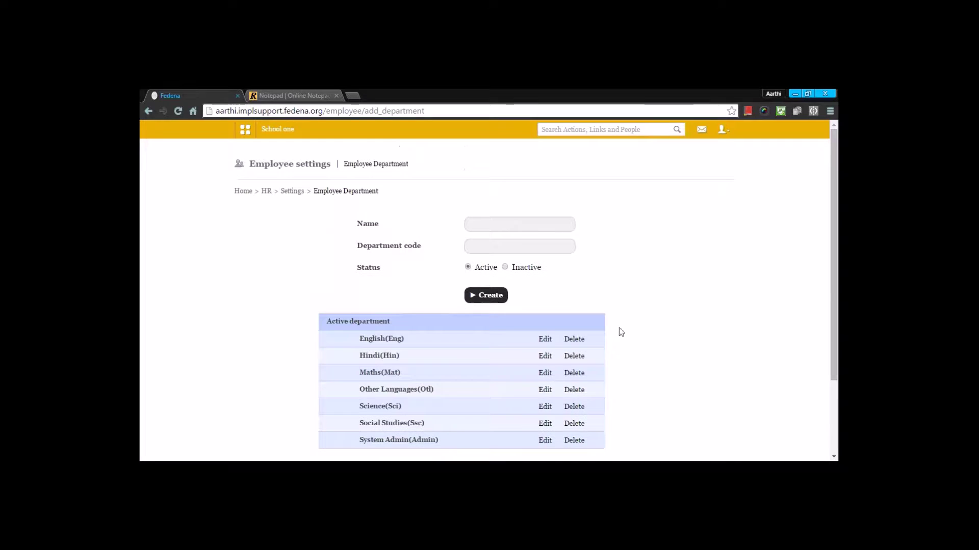
click(545, 339)
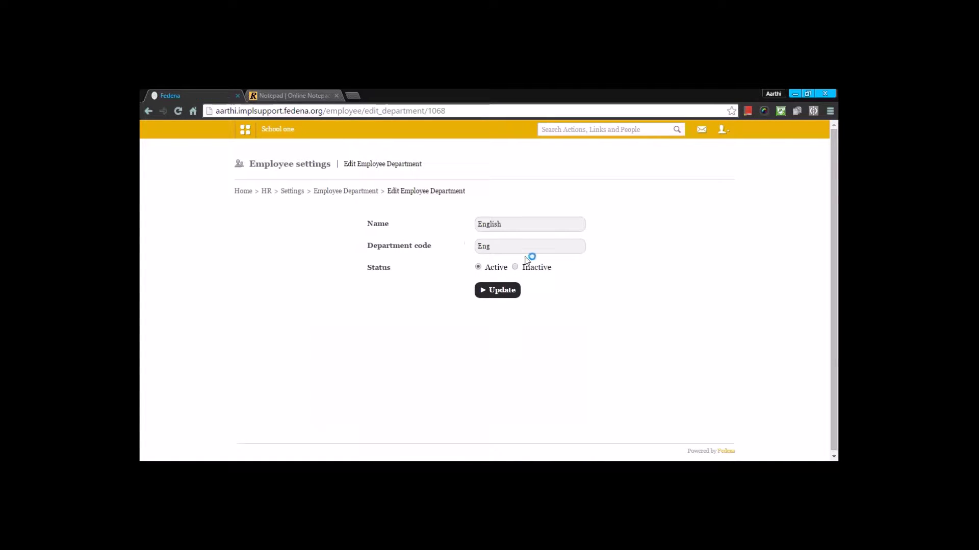
click(497, 290)
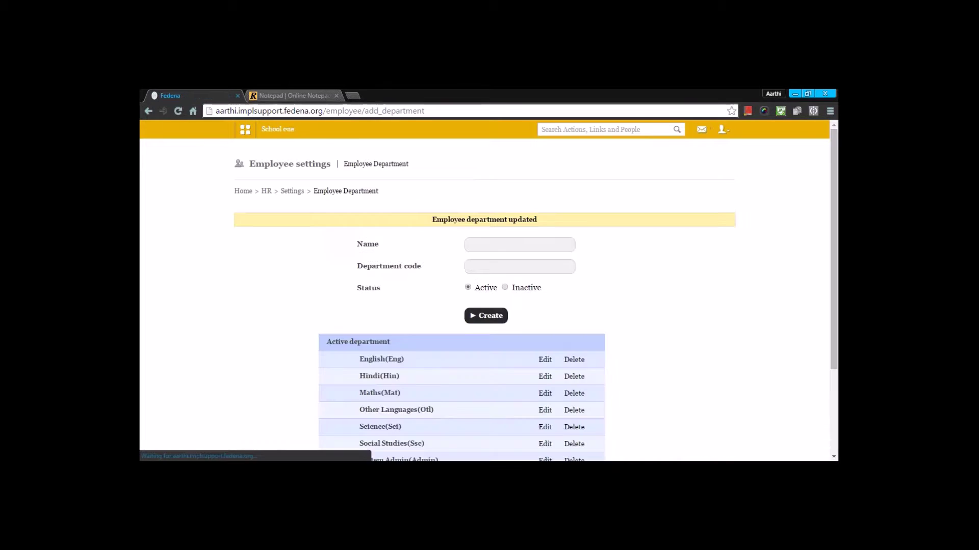
scroll(426, 268, down, 2)
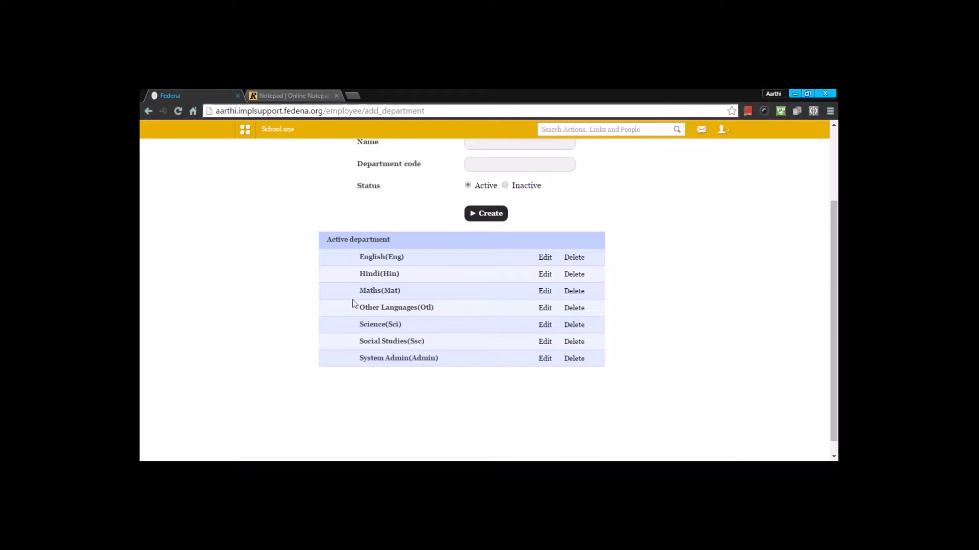
scroll(354, 300, up, 2)
click(301, 191)
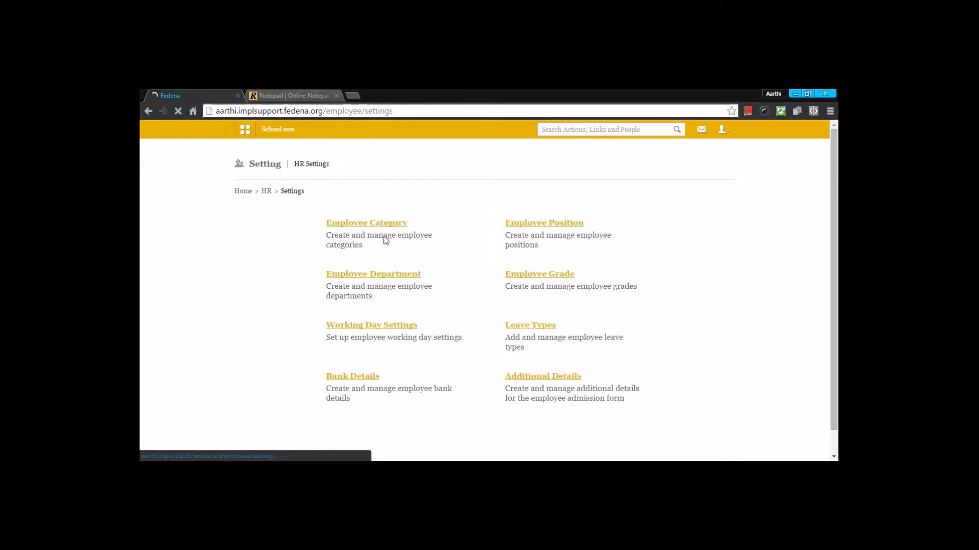
Open Employee Grade and edit Grade 1 (priority 1, 2 daily, 5 weekly periods).
click(548, 275)
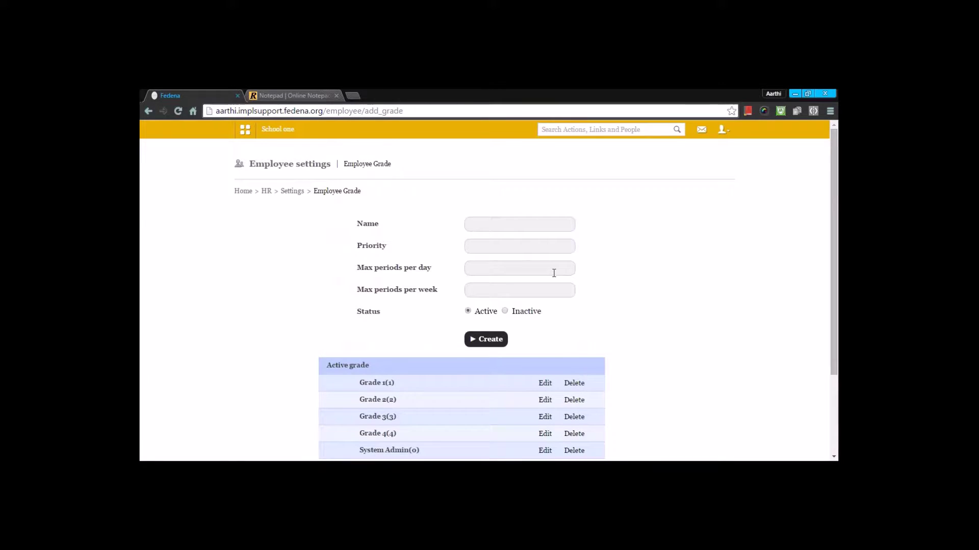
scroll(554, 273, down, 1)
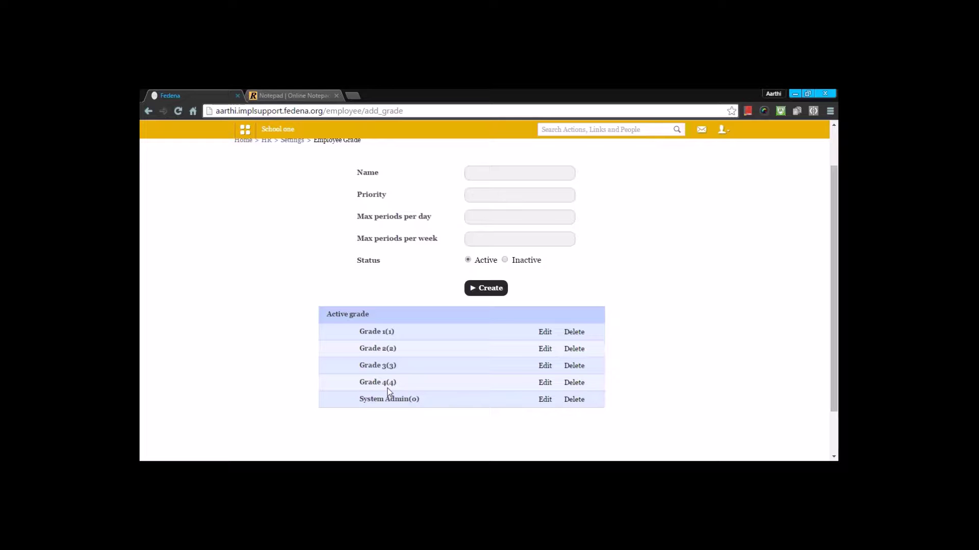
click(544, 333)
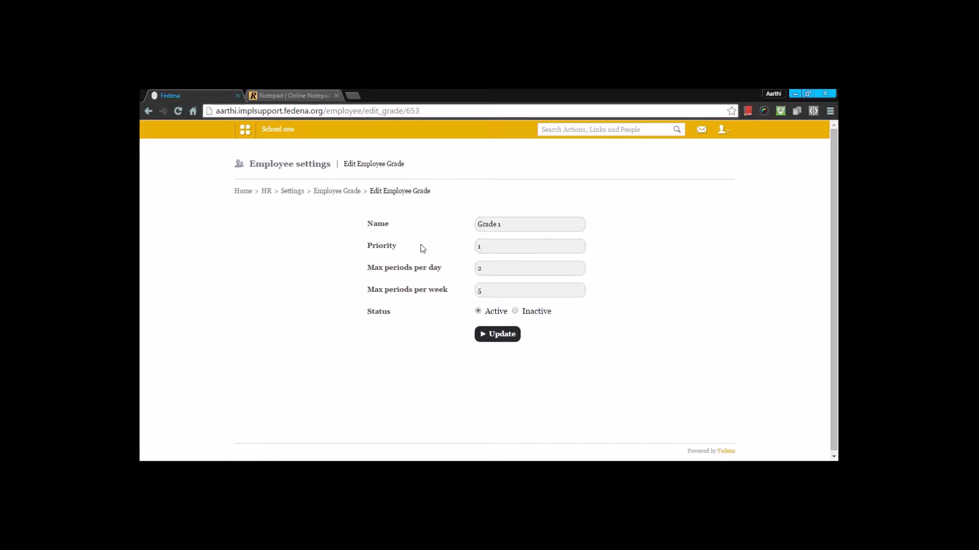
Back on the grade list, open Grade 2 for review and leave it unchanged.
click(337, 192)
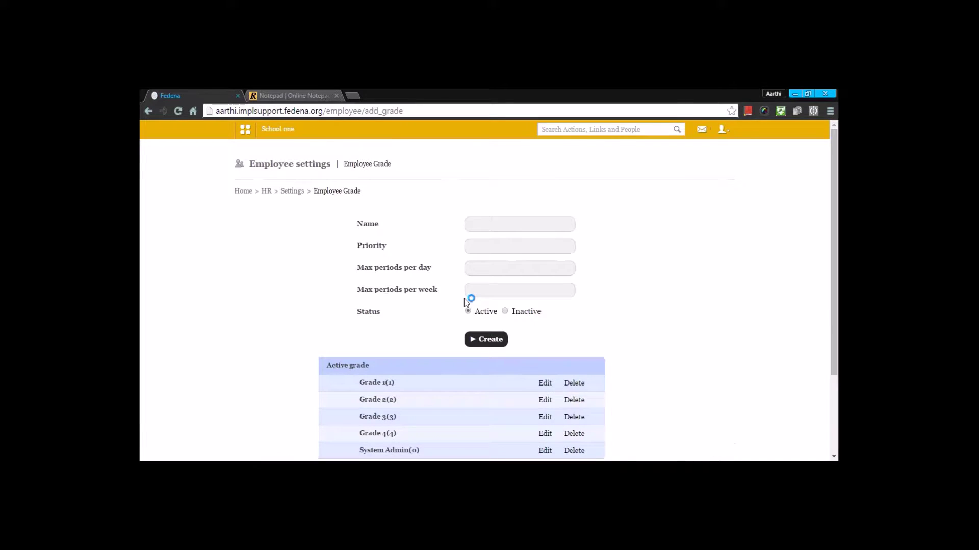
scroll(465, 300, down, 1)
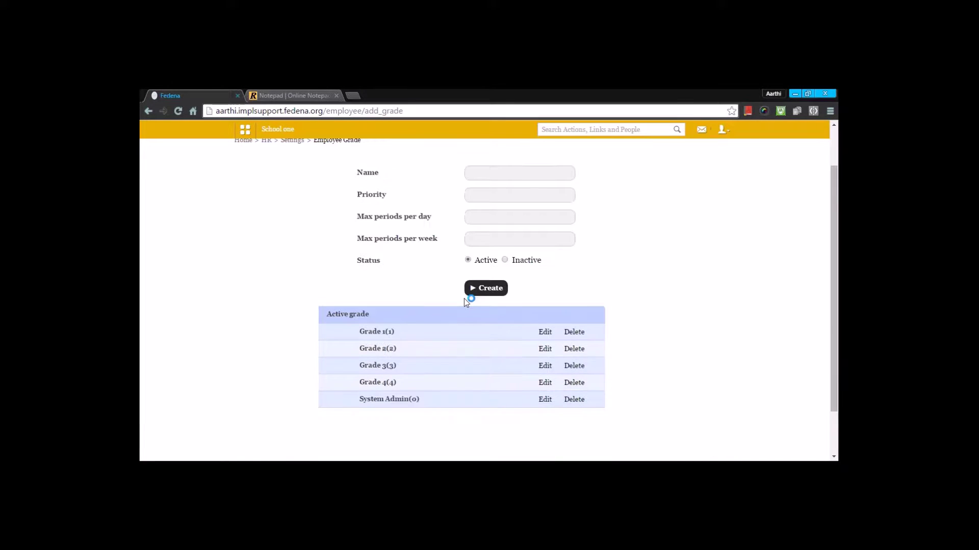
click(545, 349)
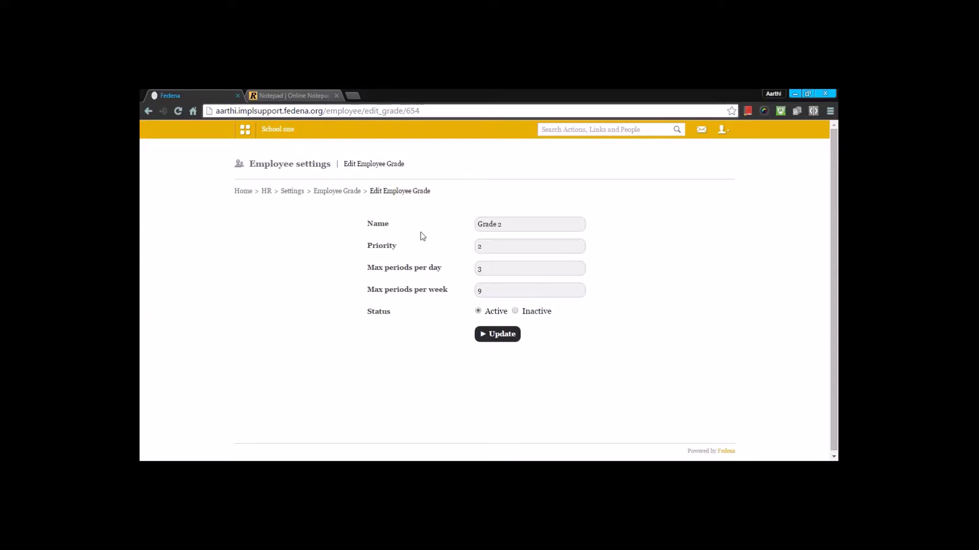
click(337, 191)
scroll(549, 406, down, 2)
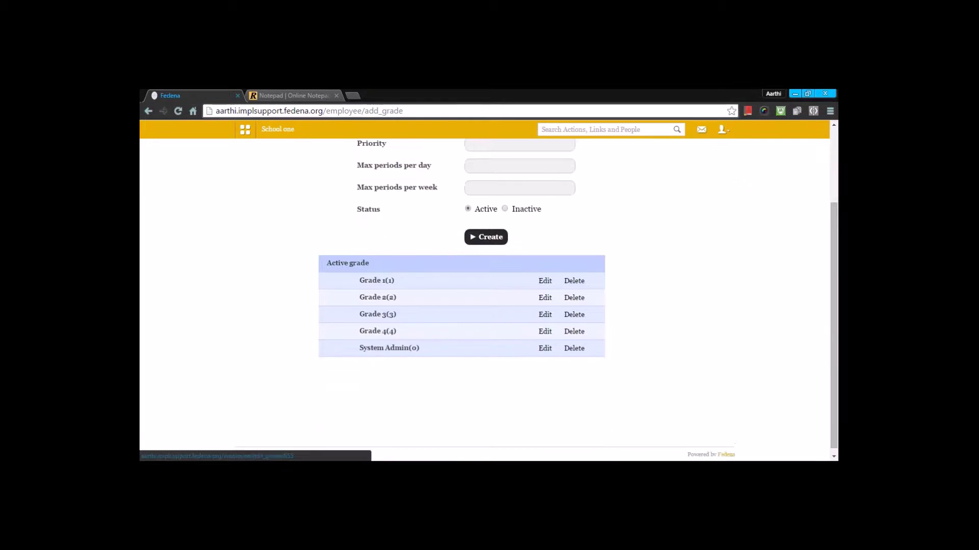
scroll(463, 347, up, 1)
scroll(461, 342, up, 1)
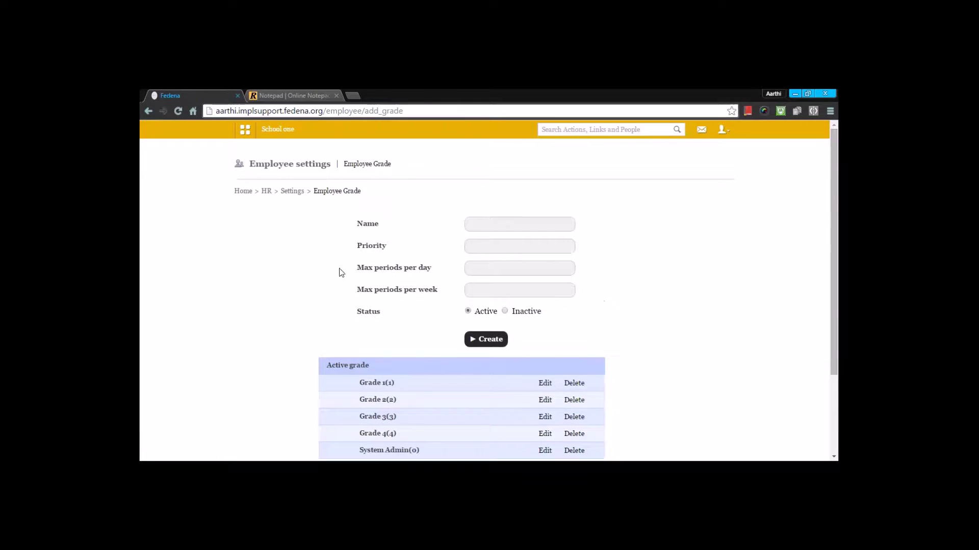
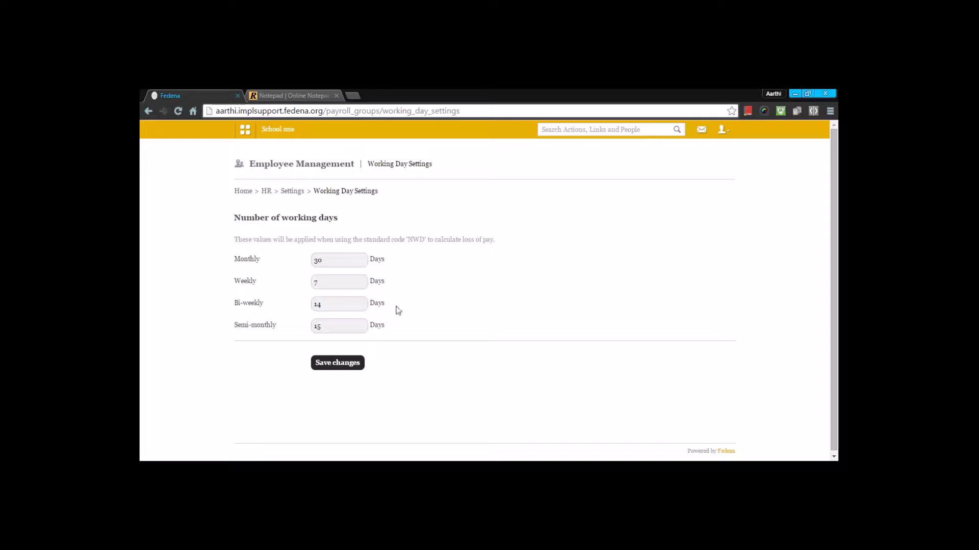
Save working days of 30 monthly, 7 weekly, 14 bi-weekly and 15 semi-monthly.
click(349, 261)
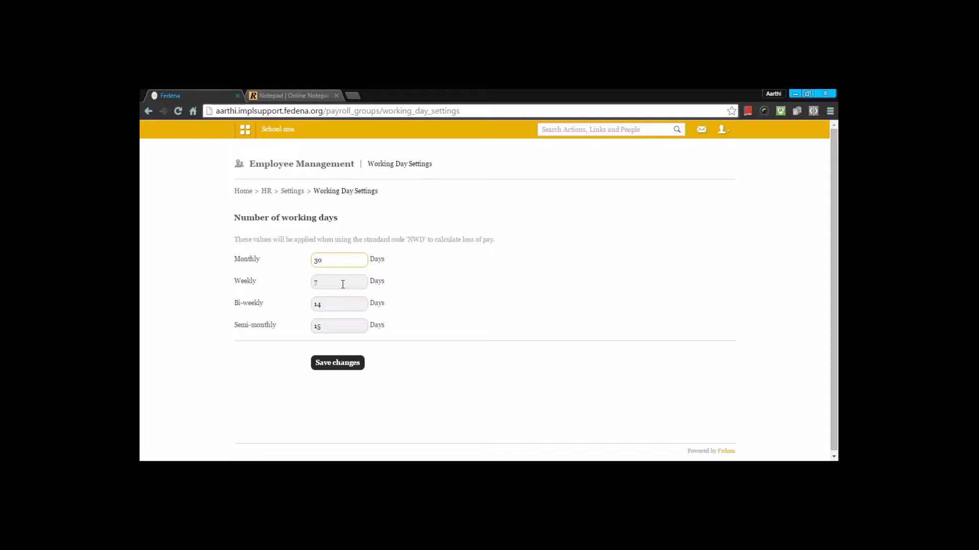
scroll(342, 284, down, 1)
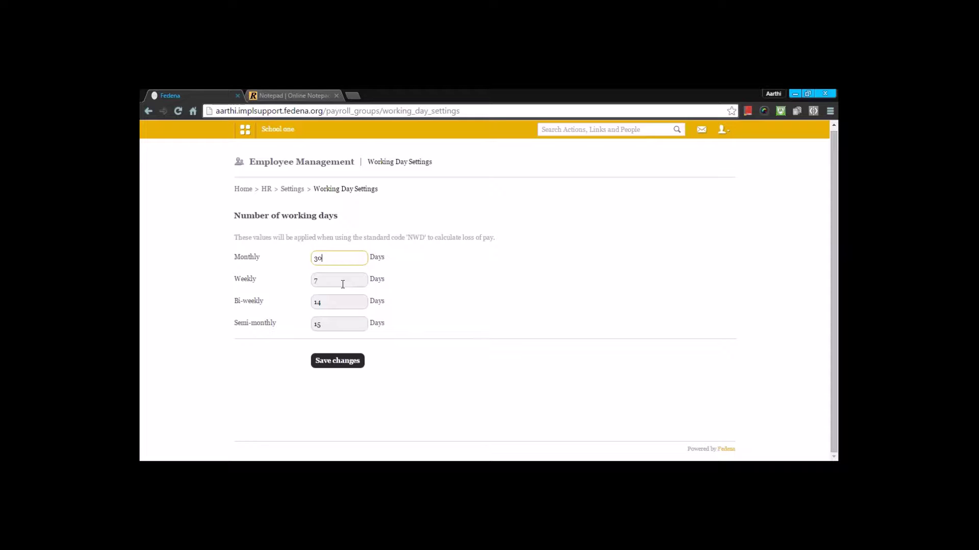
click(334, 365)
click(292, 191)
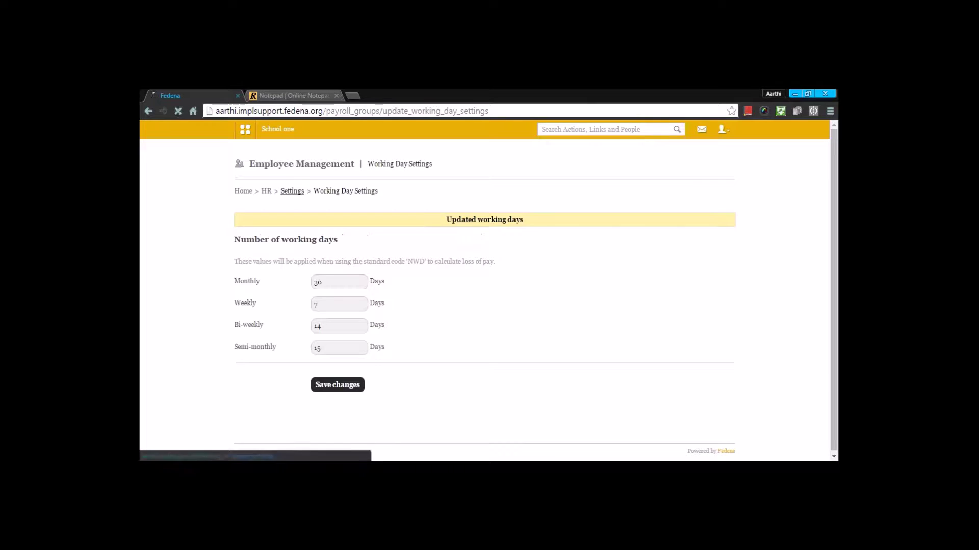
Switch the Sick leave type (SCL, count 10) to carry forward all balance leaves and update it.
click(531, 326)
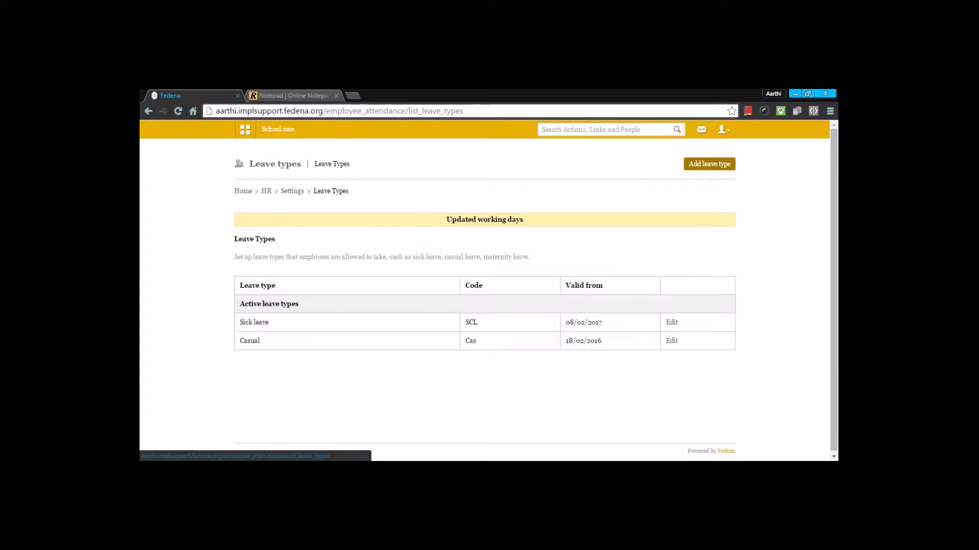
click(672, 323)
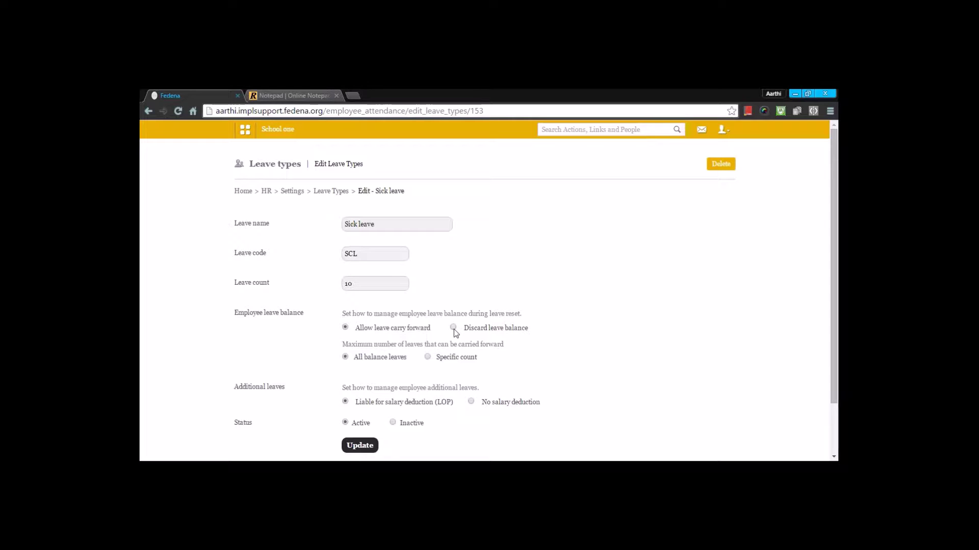
click(428, 358)
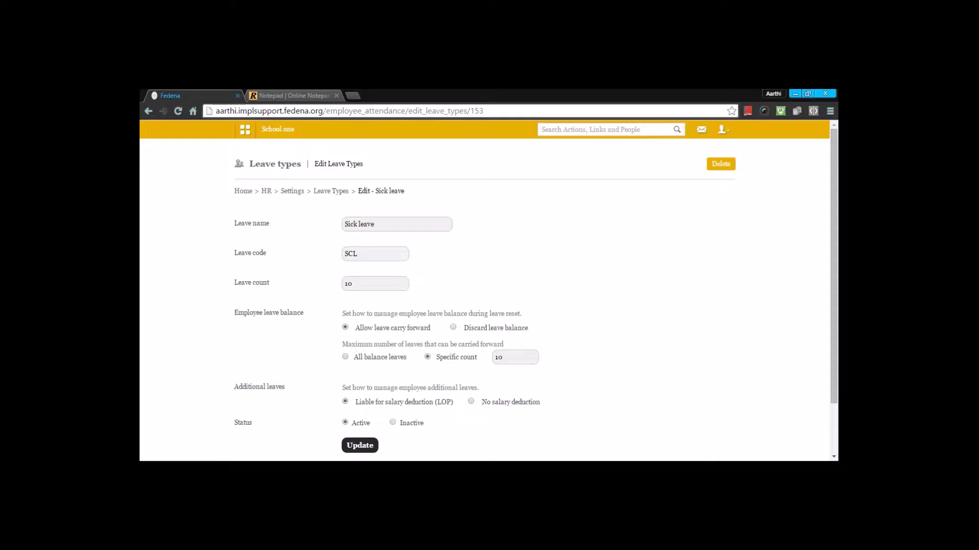
click(345, 357)
scroll(587, 383, down, 2)
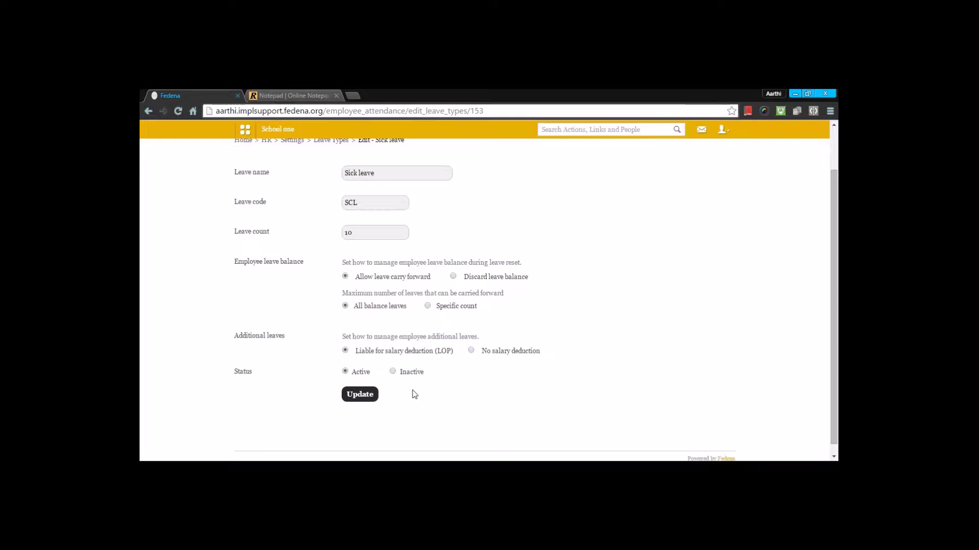
click(356, 398)
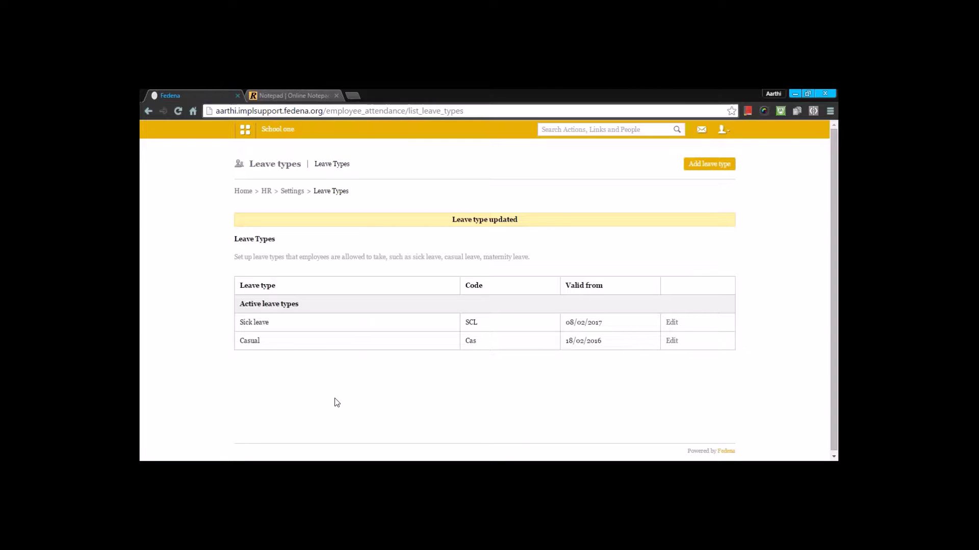
Under Bank Details, edit the active Account Name field and submit the update.
click(292, 191)
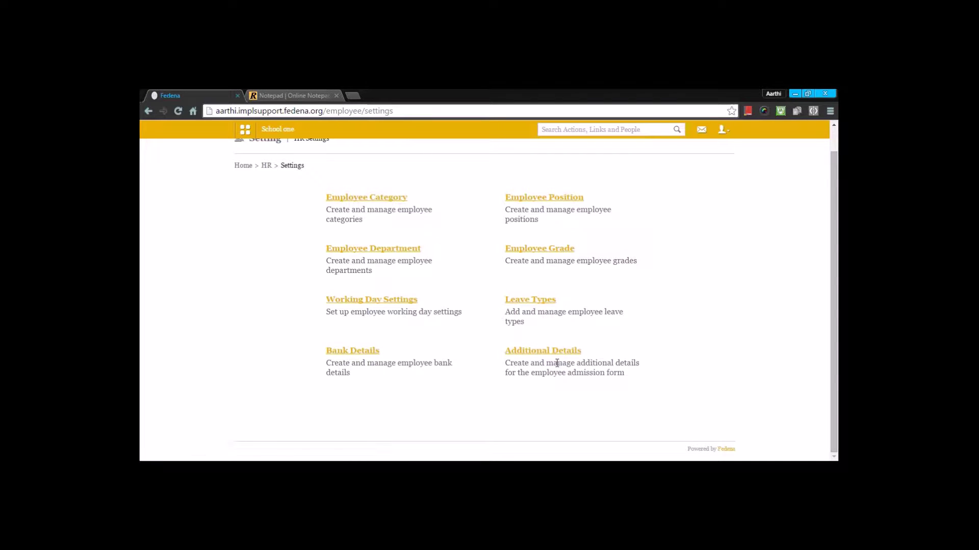
click(365, 354)
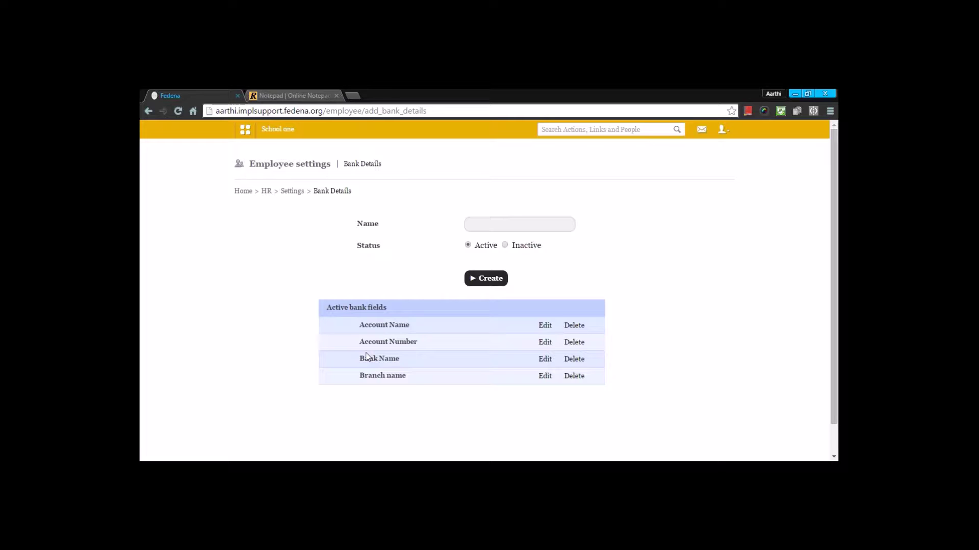
click(543, 325)
click(490, 280)
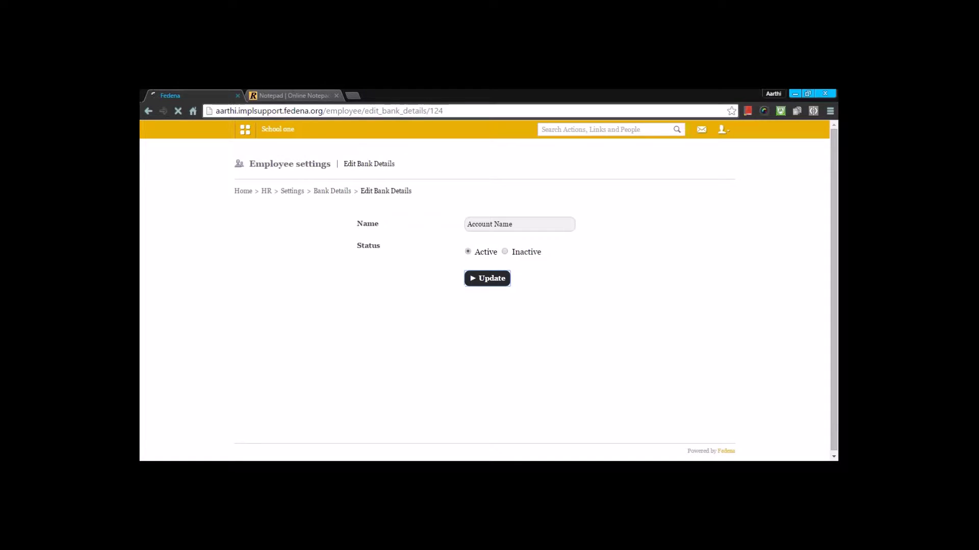
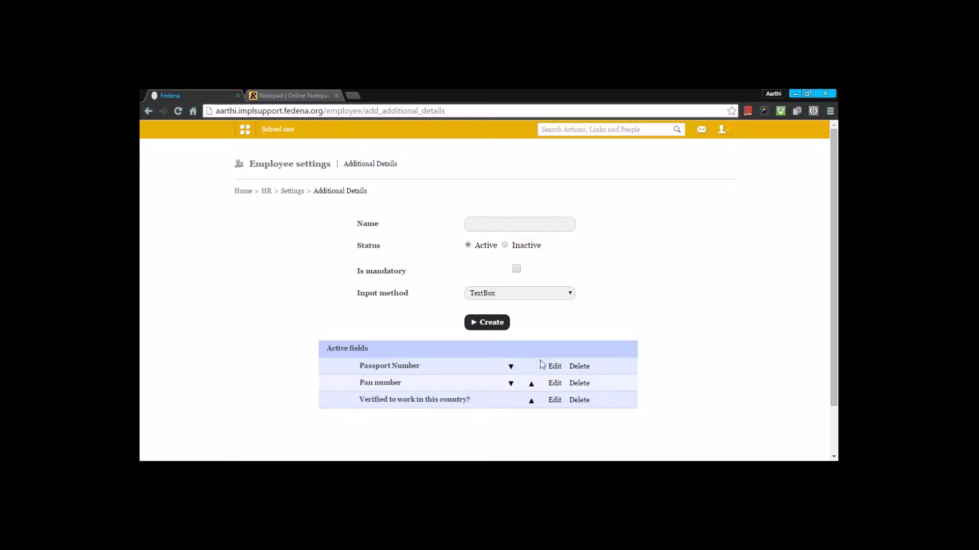
Re-save the Passport Number employee detail, keeping TextBox as its input method.
click(554, 367)
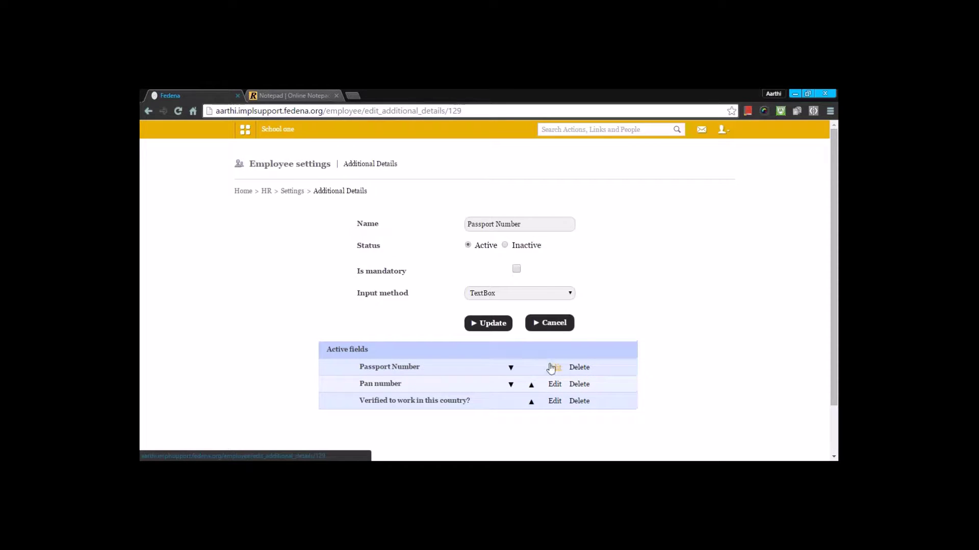
click(510, 294)
click(512, 298)
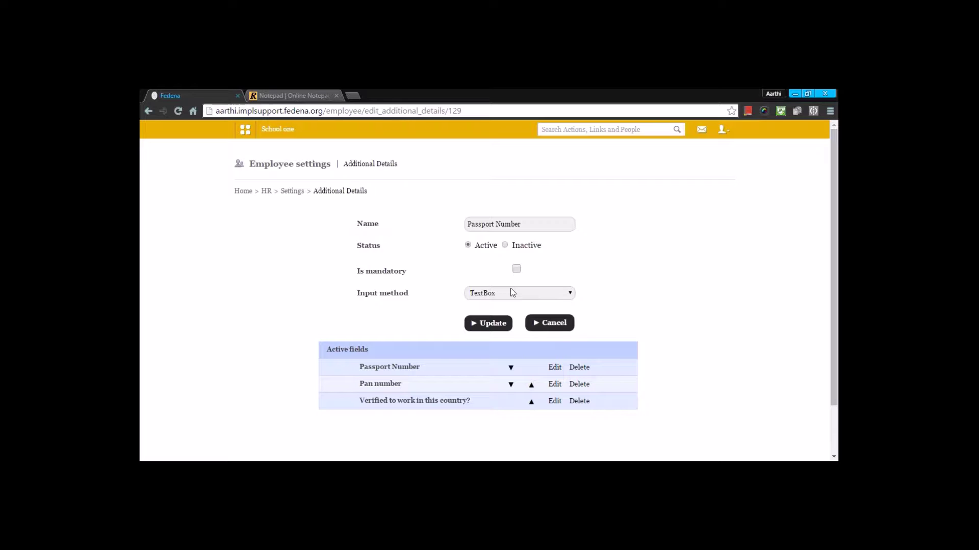
click(513, 293)
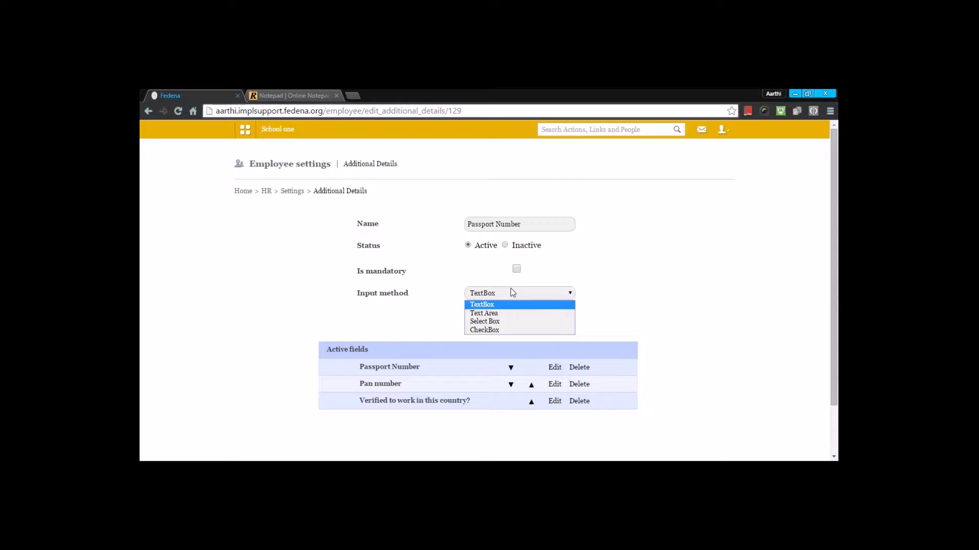
click(621, 286)
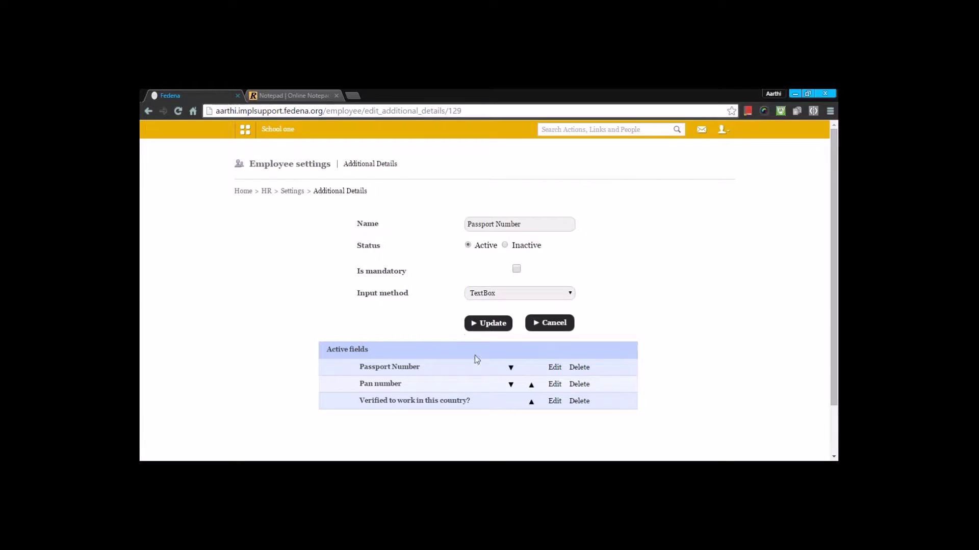
click(485, 323)
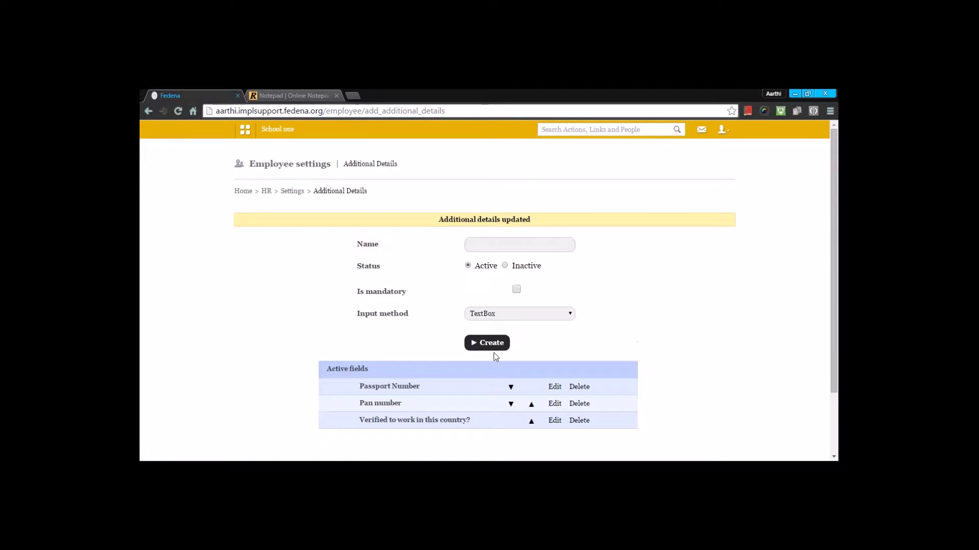
Update 'Verified to work in this country?' as a CheckBox, adding then removing an empty third option.
click(555, 422)
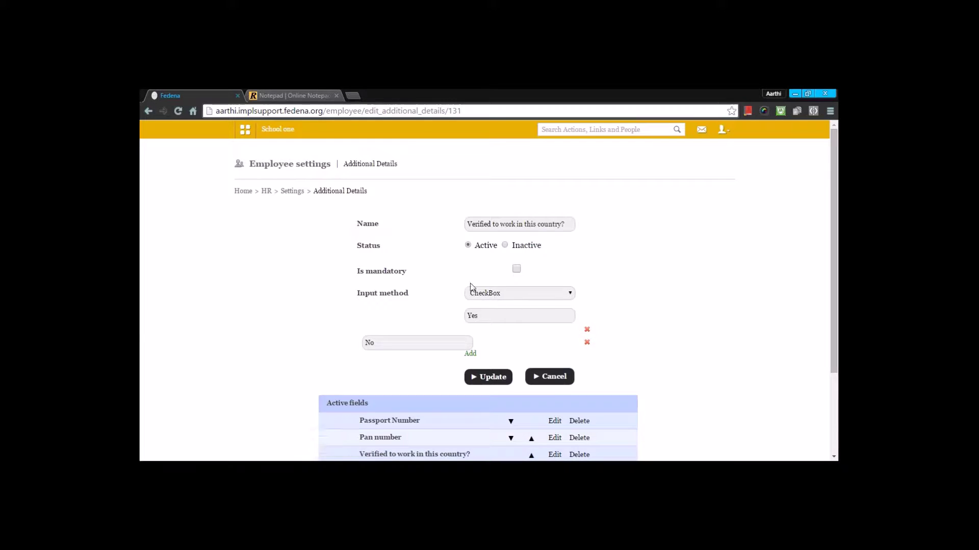
click(486, 295)
click(483, 330)
click(470, 355)
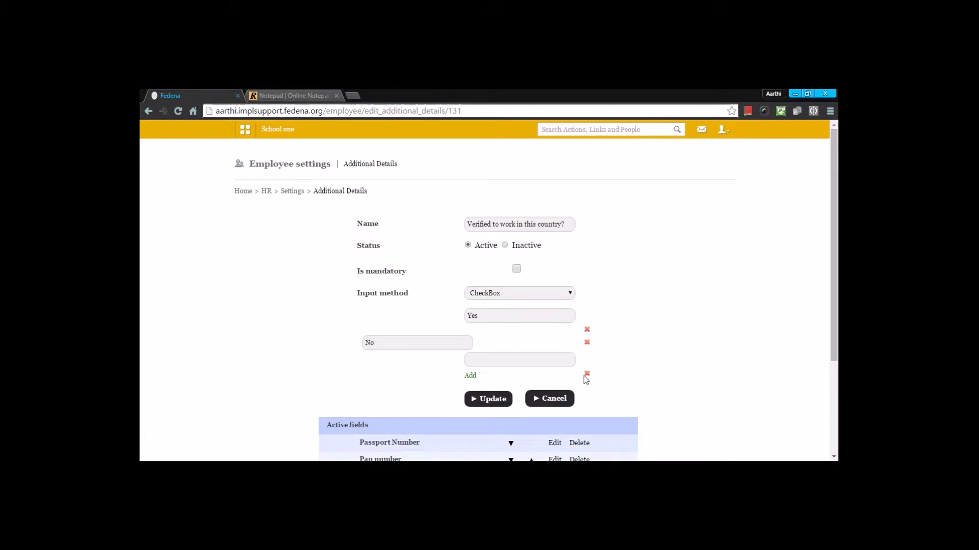
click(586, 375)
click(504, 381)
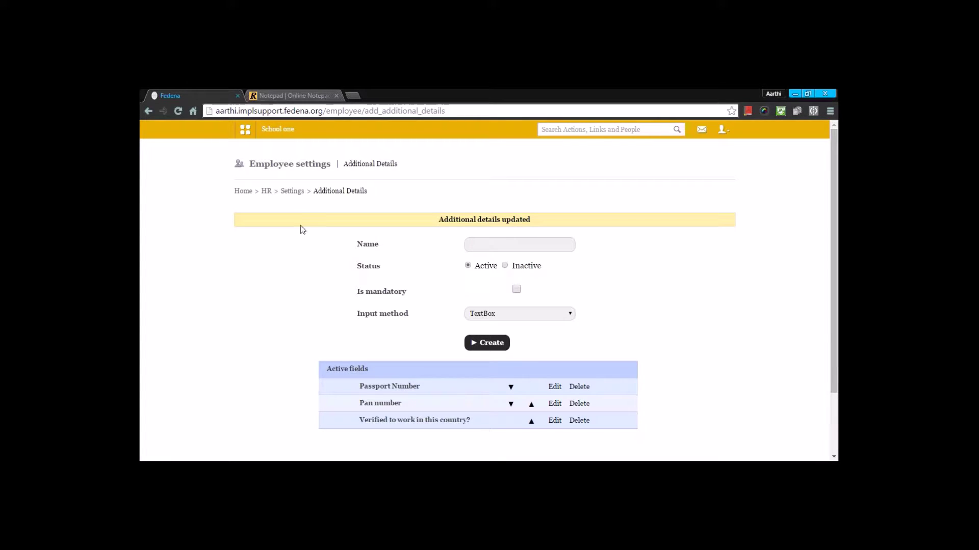
Navigate from HR settings through Employee Management to the Employee admission Step 1 form.
click(291, 191)
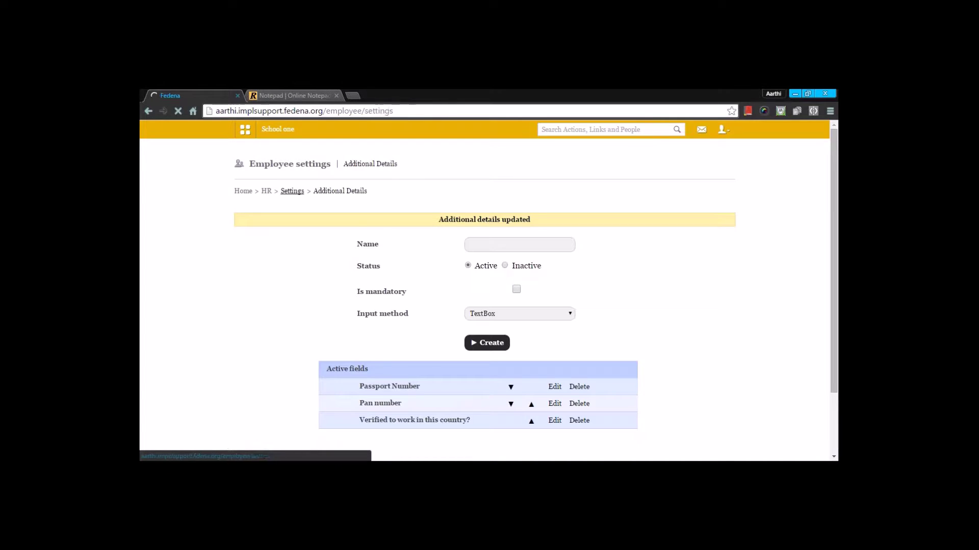
click(267, 192)
scroll(393, 279, down, 4)
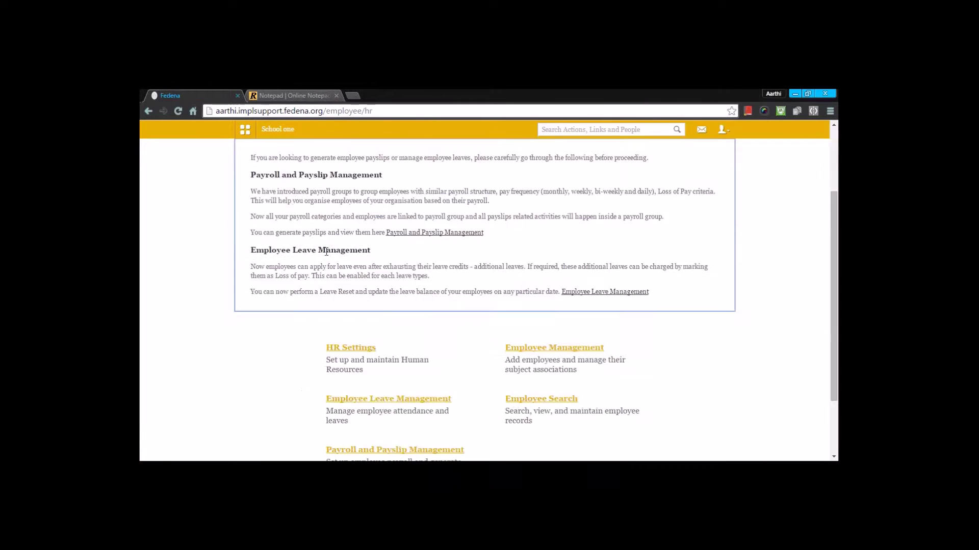
click(549, 265)
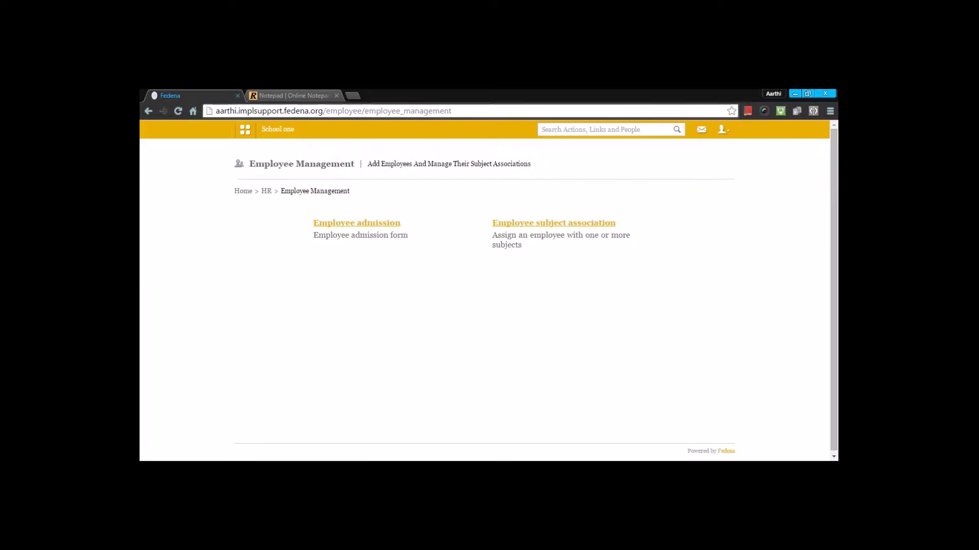
click(385, 225)
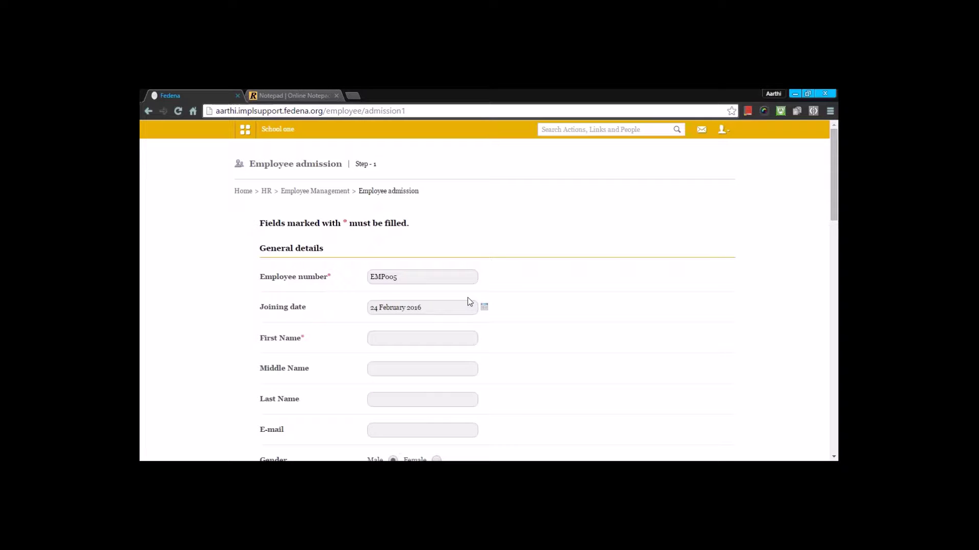
Keep the joining date, enter the employee's first name and set gender to Female.
click(484, 307)
click(539, 334)
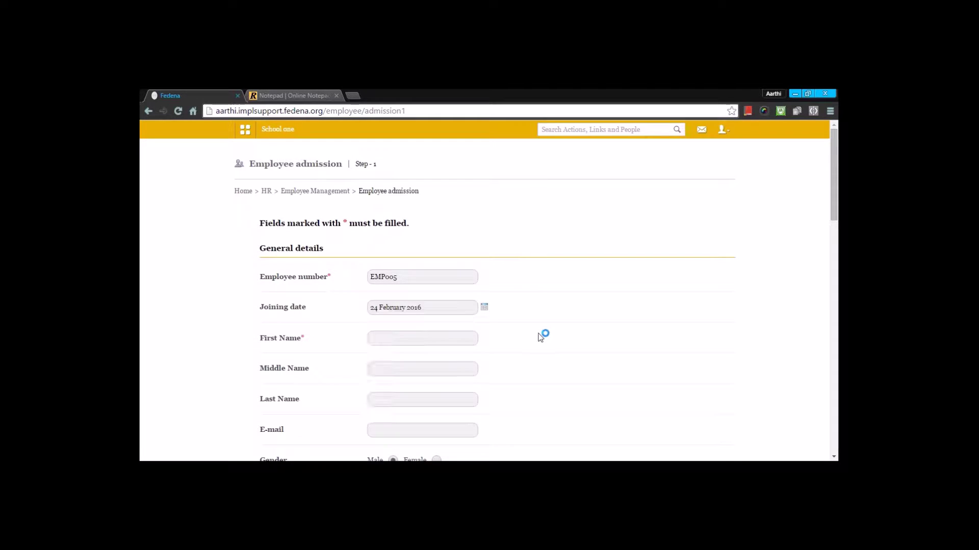
click(423, 334)
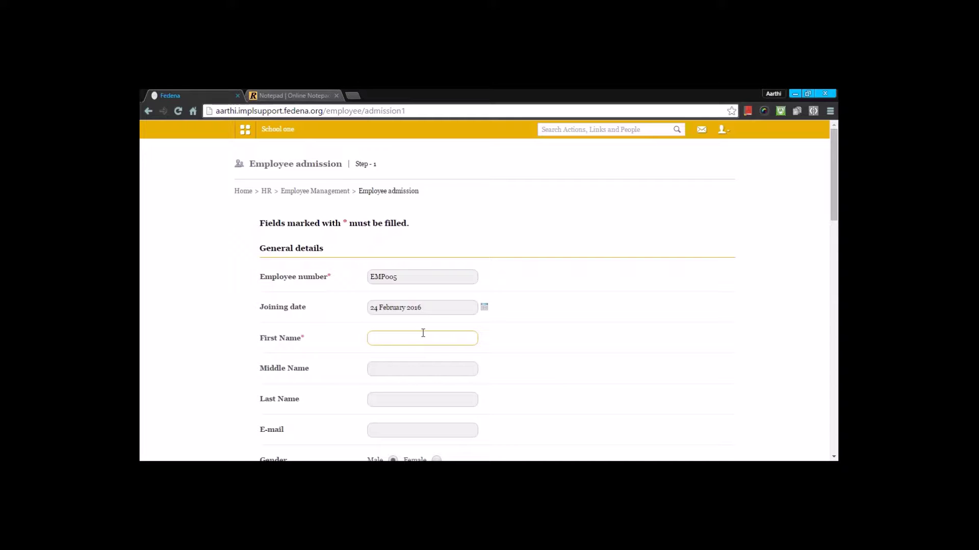
text(LarA)
key(BackSpace)
text(a)
click(511, 368)
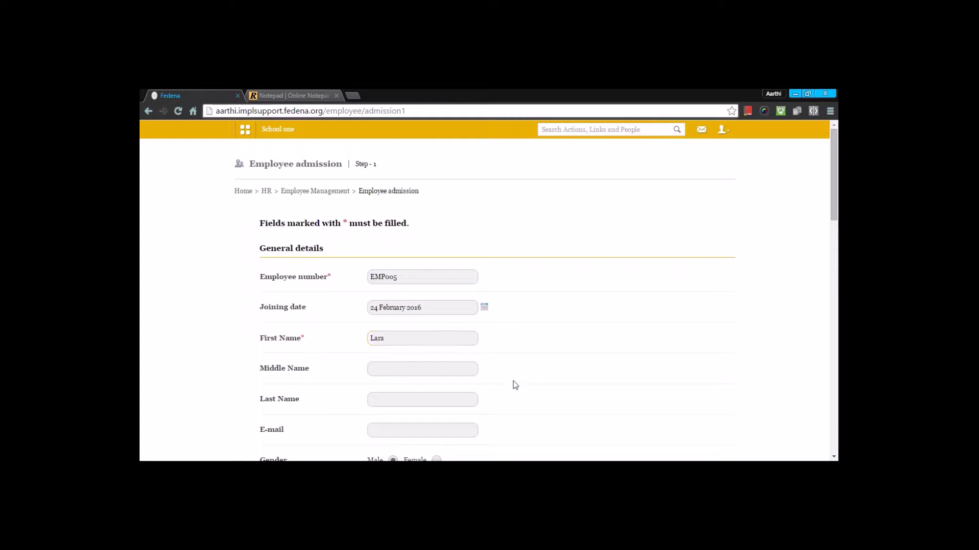
scroll(510, 382, down, 1)
scroll(421, 372, down, 2)
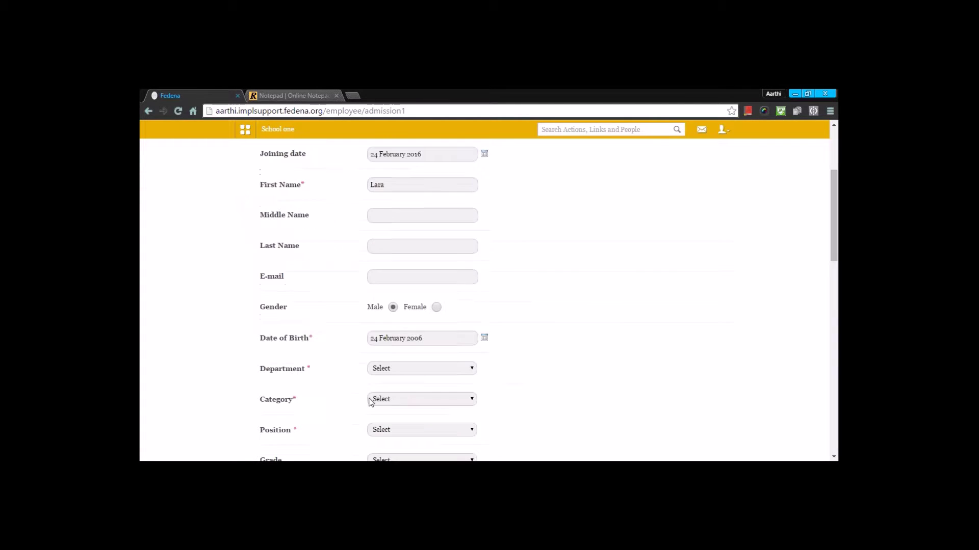
click(437, 305)
scroll(400, 379, down, 2)
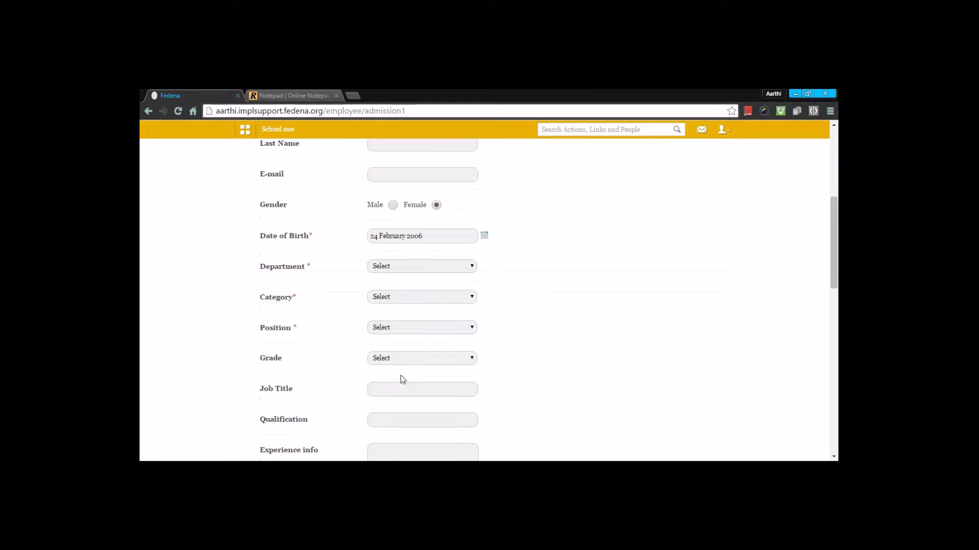
scroll(381, 369, down, 1)
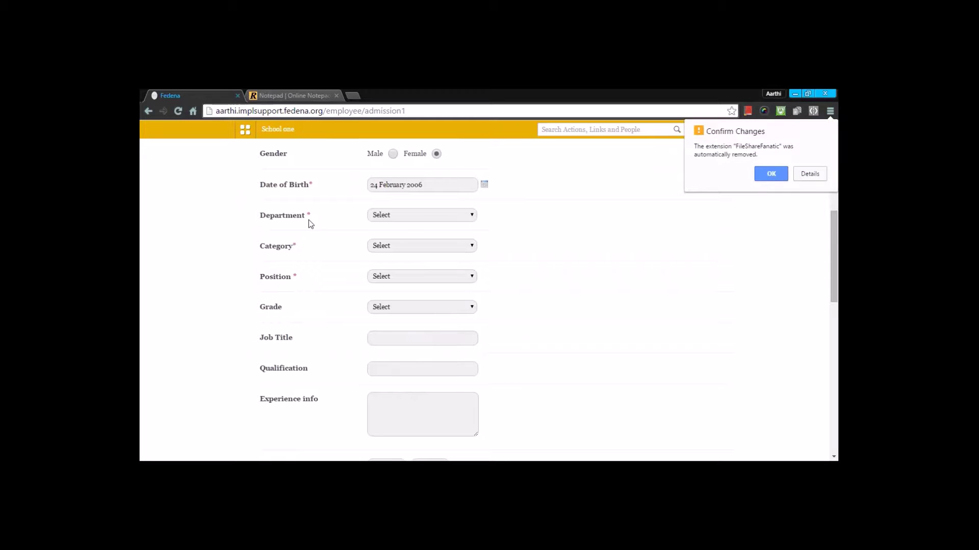
click(771, 174)
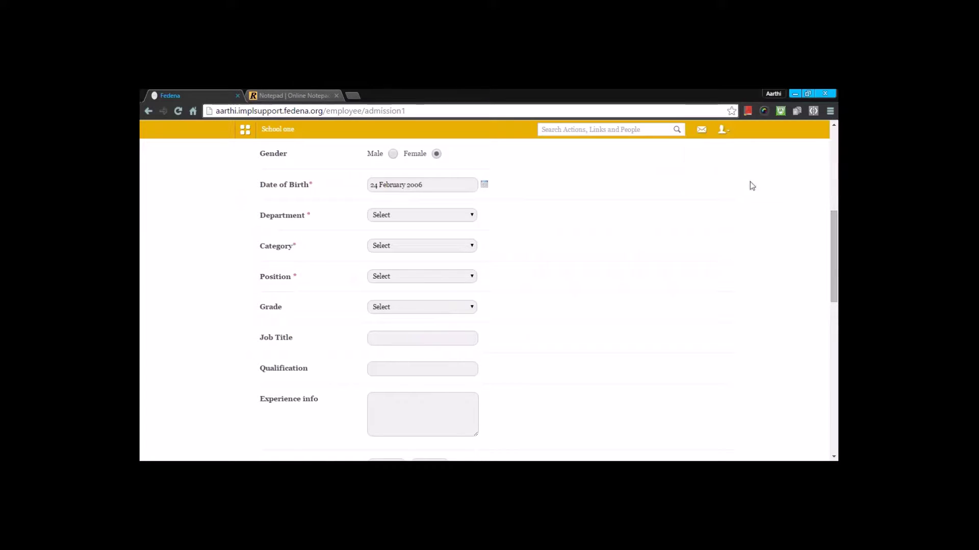
Set department Hindi, category Teacher, position Senior and grade Grade 2.
click(386, 216)
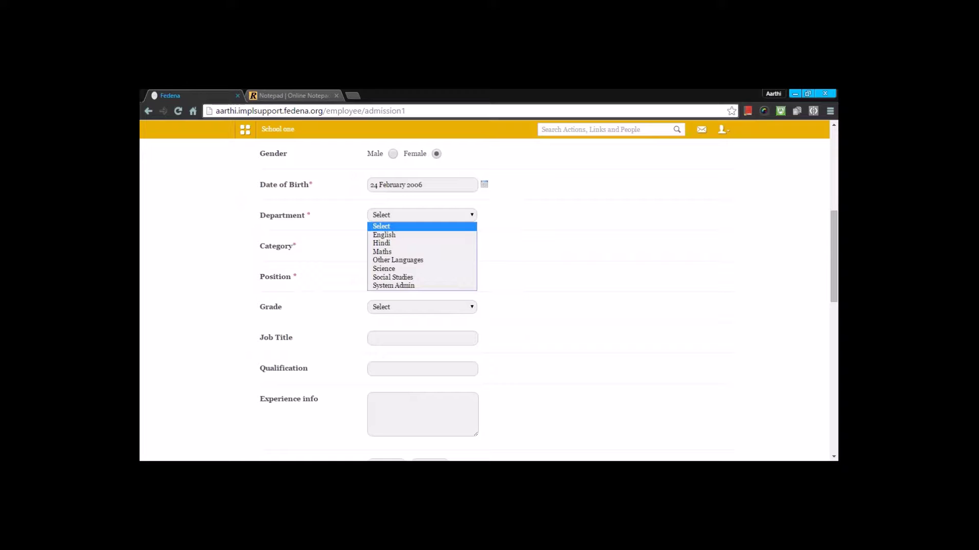
click(391, 243)
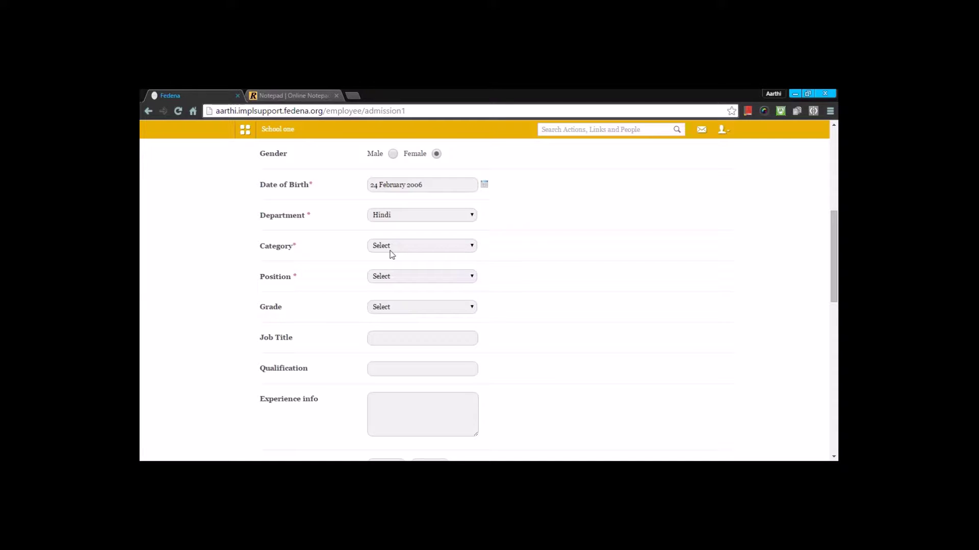
click(391, 254)
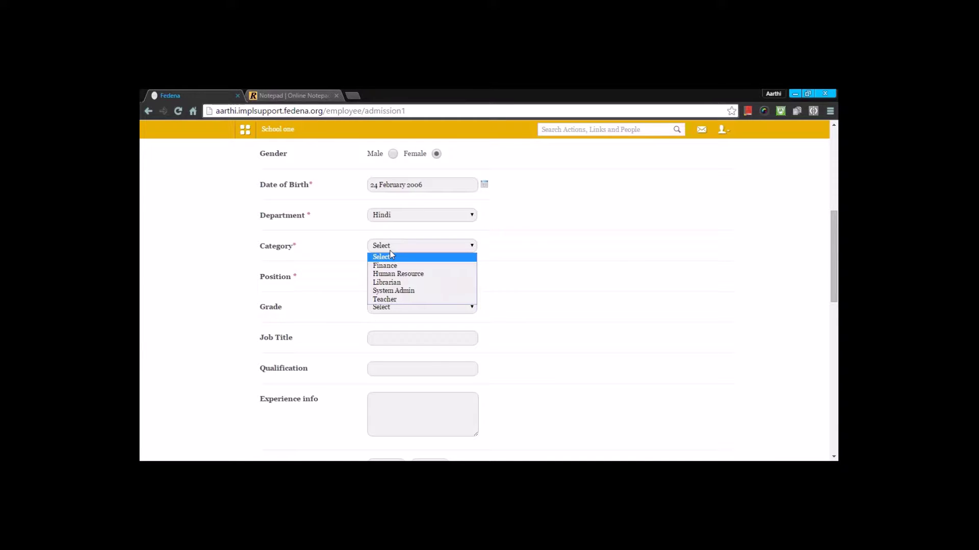
click(388, 300)
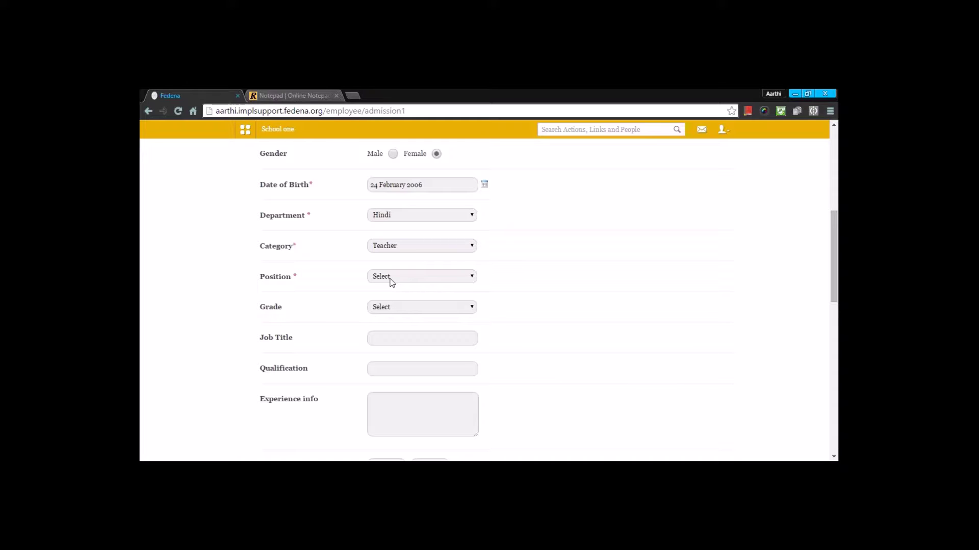
click(390, 279)
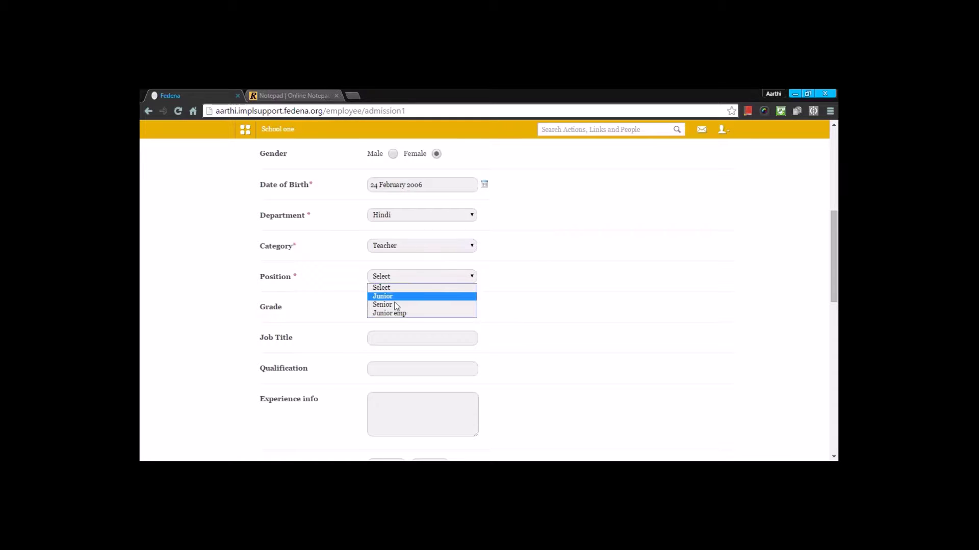
click(395, 308)
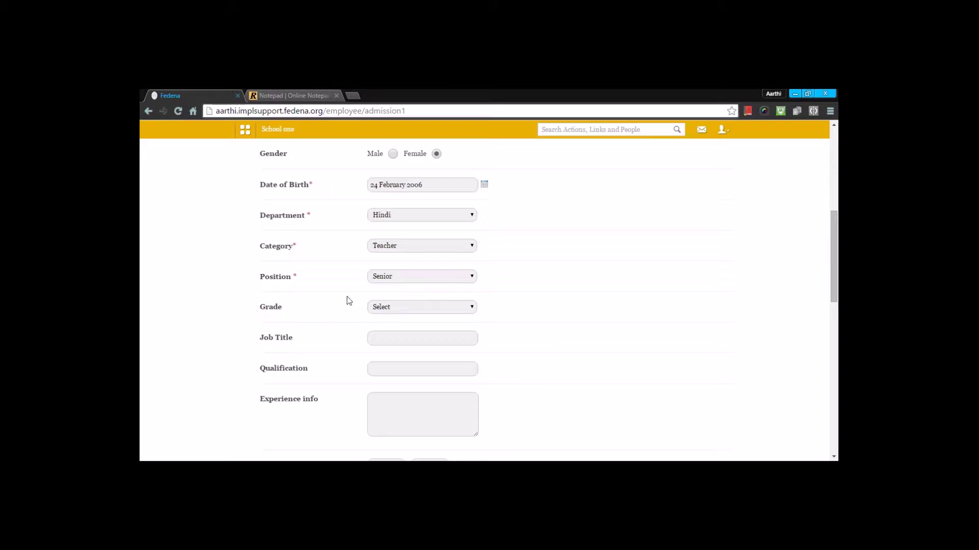
click(394, 307)
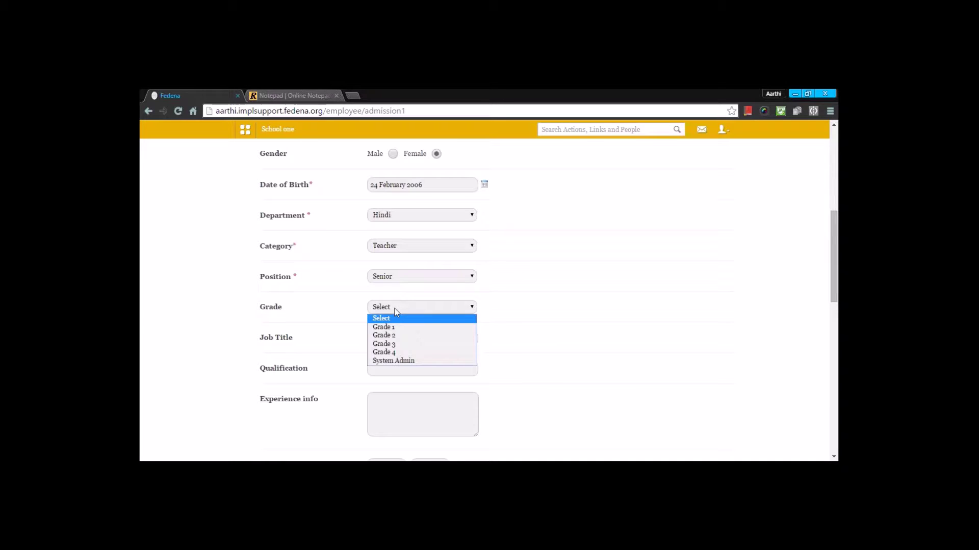
click(396, 335)
Save the basic details and proceed to the Step 2 address form.
scroll(564, 341, down, 2)
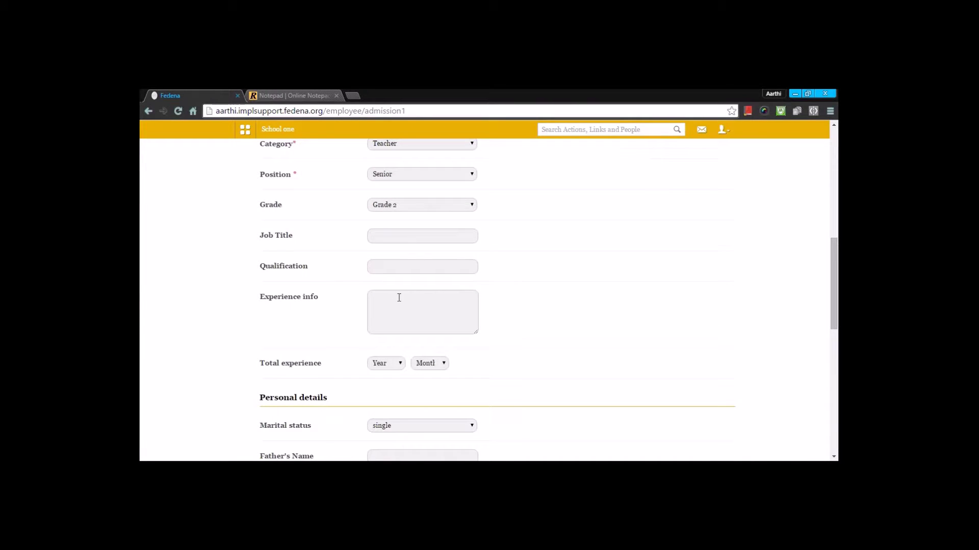
scroll(401, 299, down, 2)
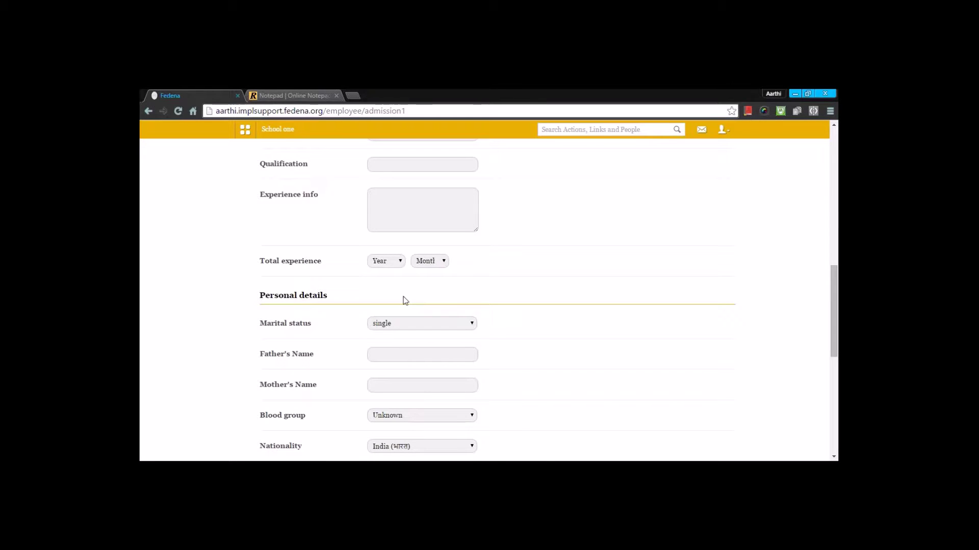
scroll(405, 300, down, 4)
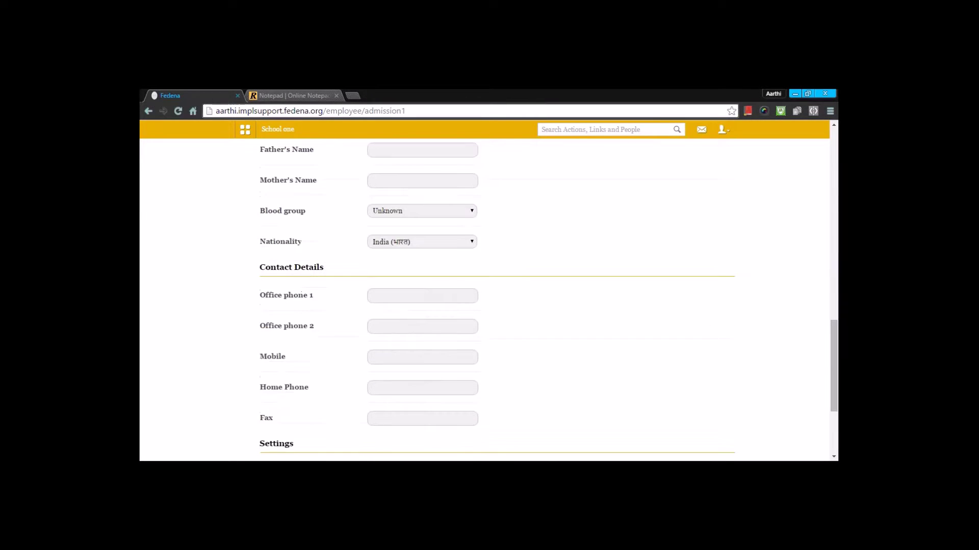
scroll(405, 301, down, 3)
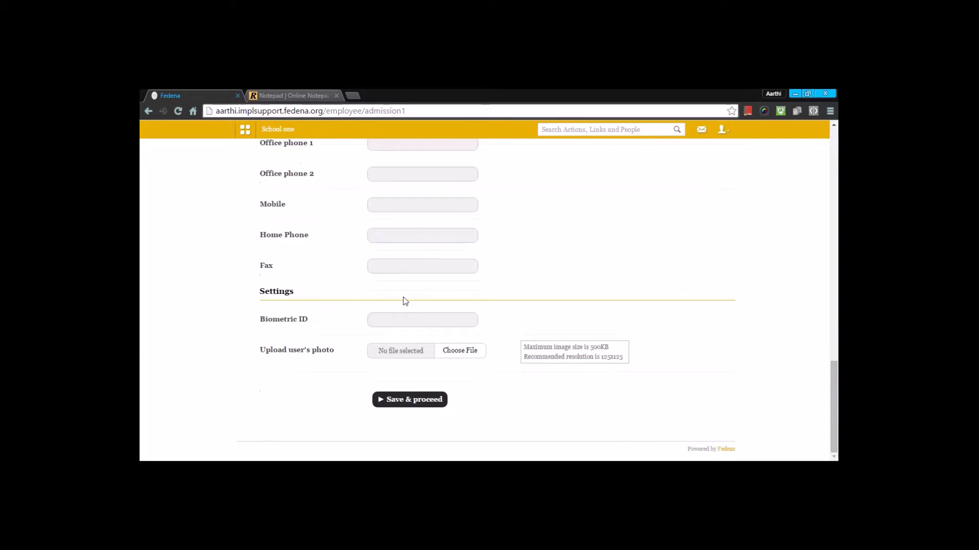
click(407, 401)
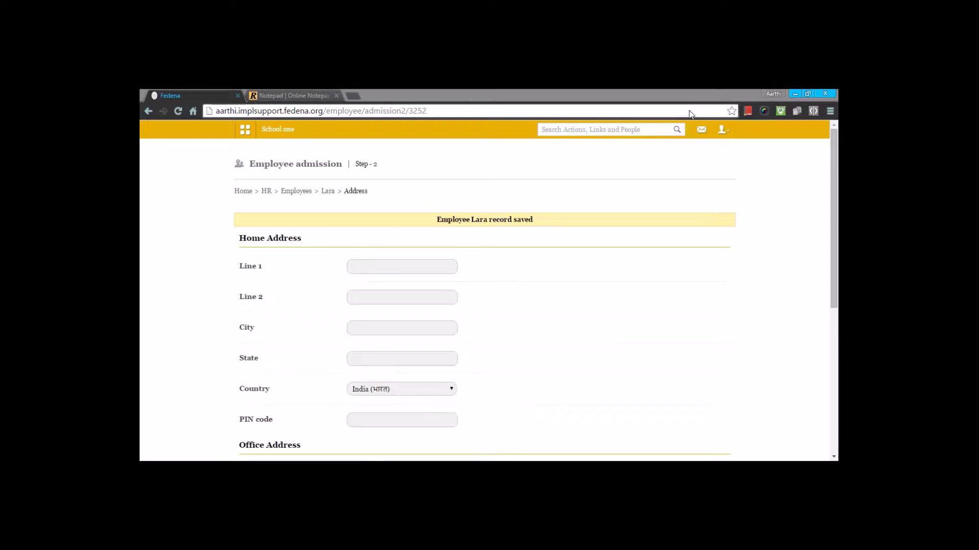
Save the employee's address step and continue to Step 3 Bank Details.
scroll(535, 203, down, 4)
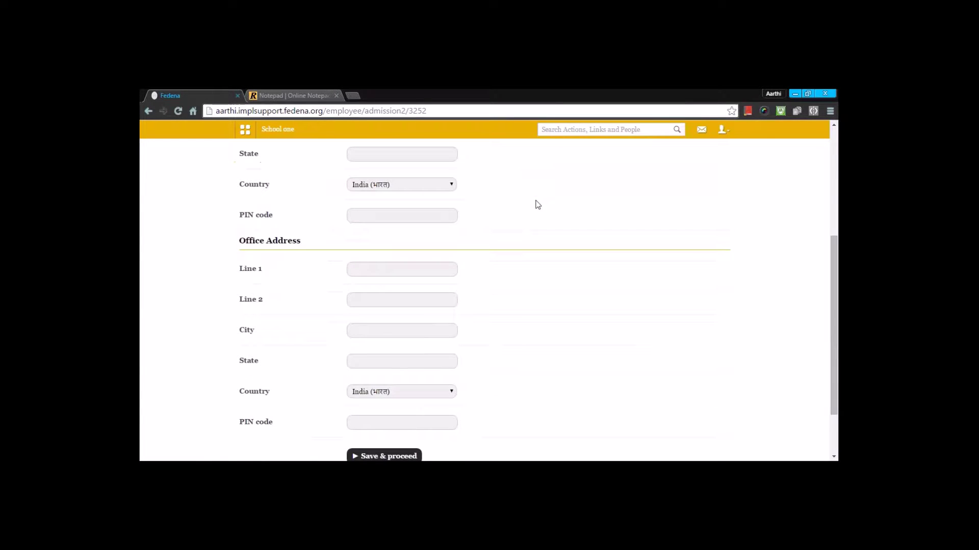
scroll(538, 205, down, 2)
click(382, 388)
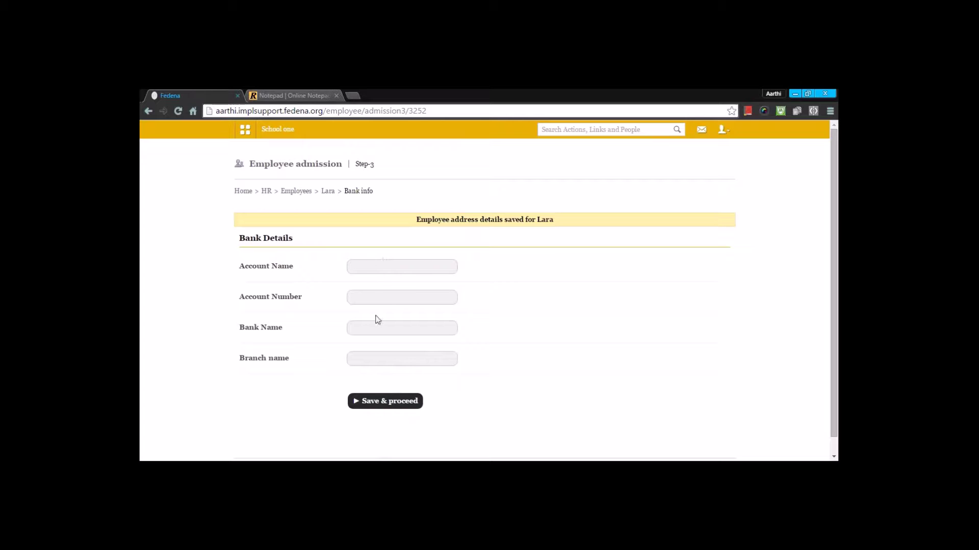
Enter the account name and account number, and bank name 'IOFG BANK'.
click(368, 263)
click(398, 295)
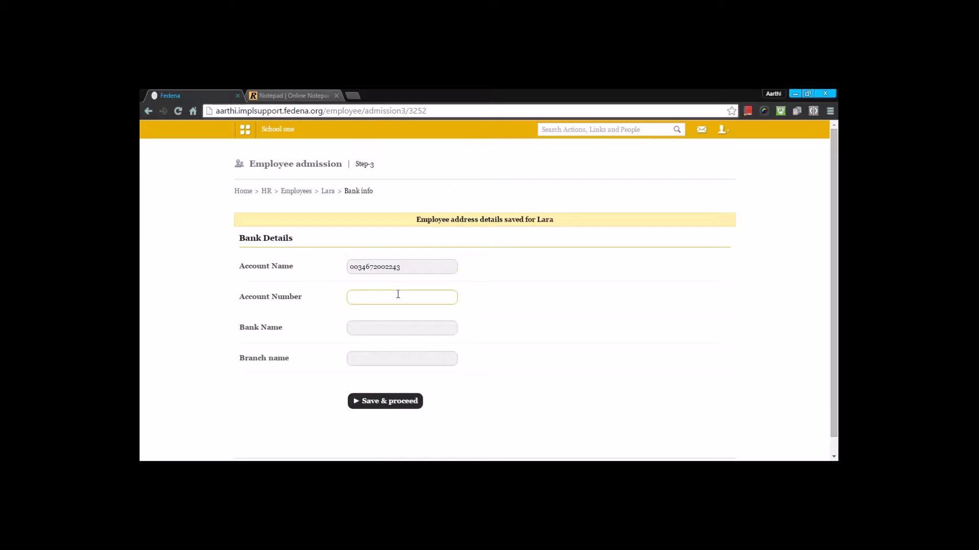
text(Lara)
click(391, 331)
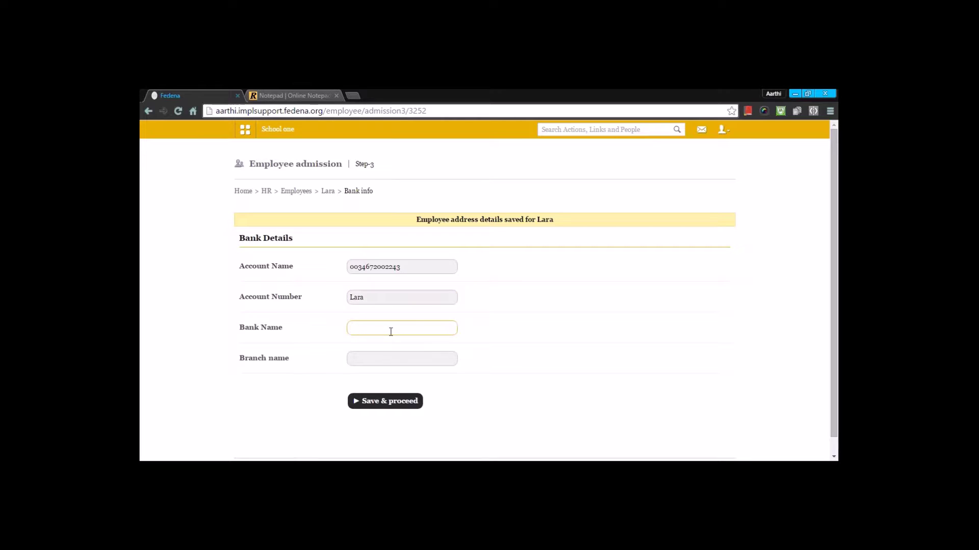
text(IOFG bANK)
double_click(375, 327)
text(BANK)
Set the branch to Bangalore from the autocomplete and save the bank details.
click(381, 361)
text(Bangalore)
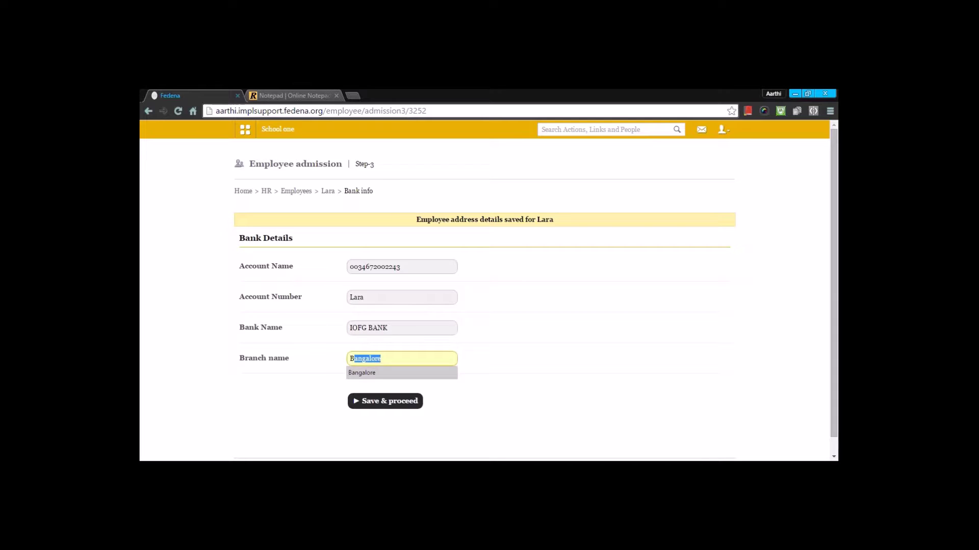
click(377, 373)
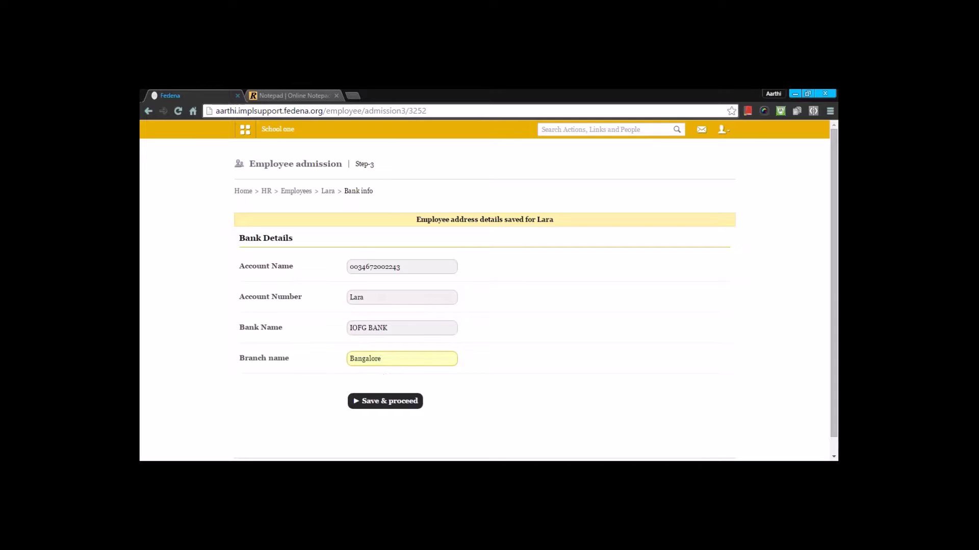
click(392, 406)
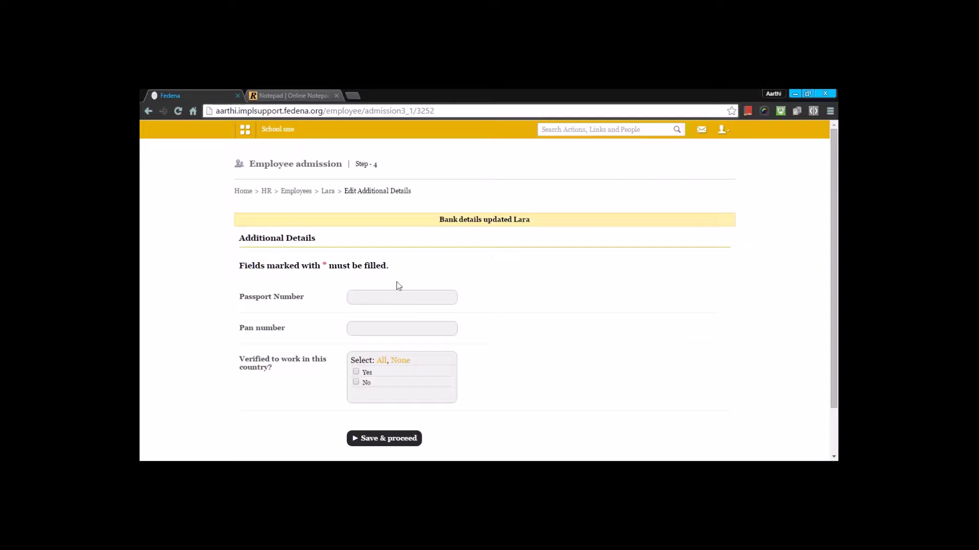
Enter the passport and PAN numbers, tick Yes for work verification, and save.
click(397, 296)
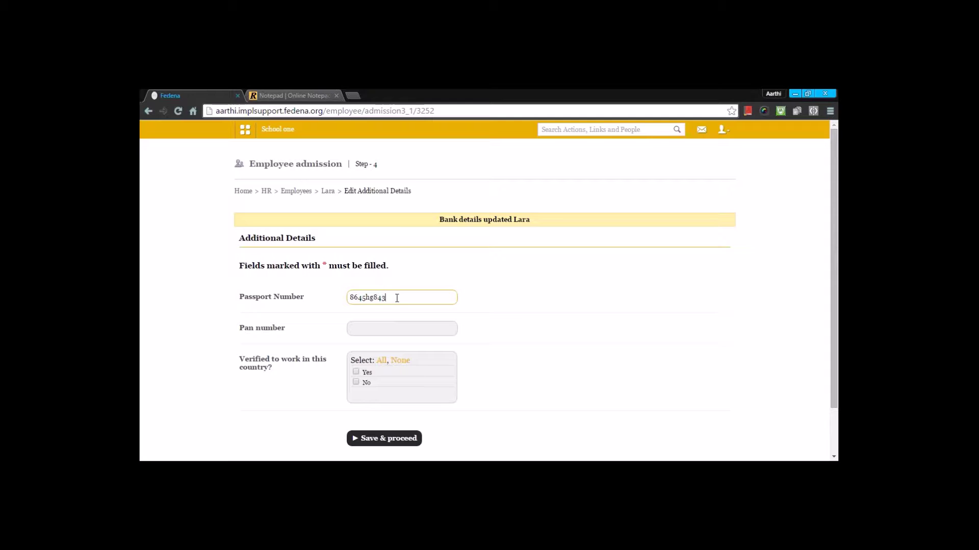
click(393, 326)
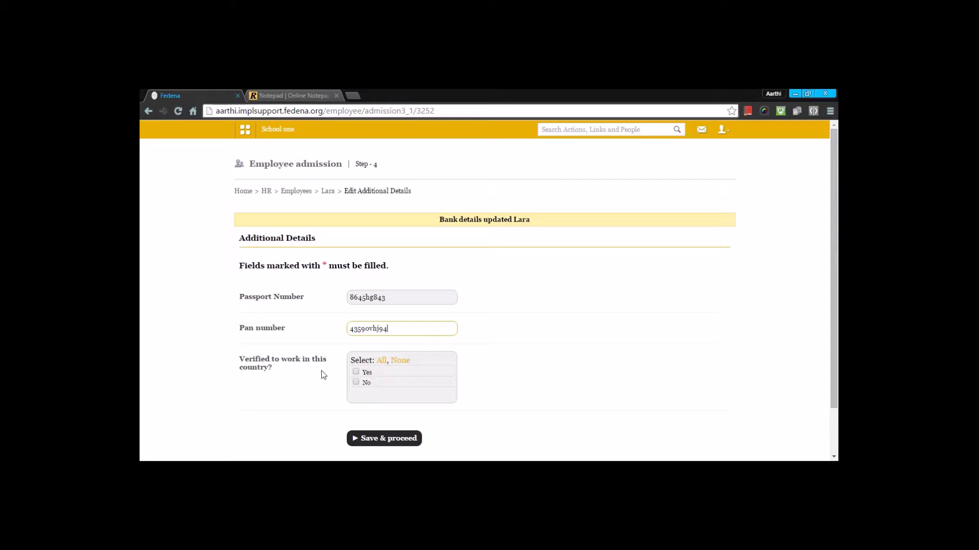
click(356, 371)
click(365, 439)
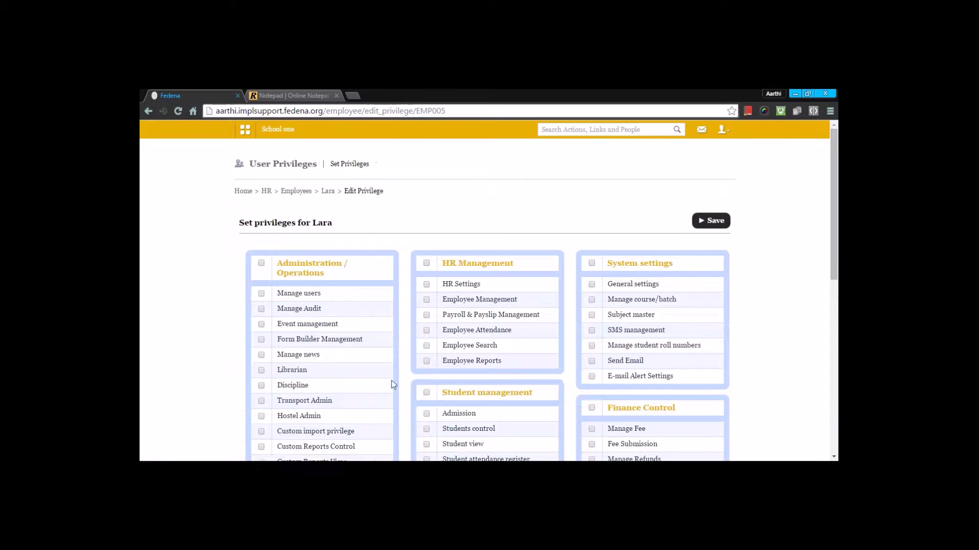
Grant Student management privileges except Applicant Registration and Manage Student Records.
scroll(401, 340, down, 6)
scroll(401, 340, up, 5)
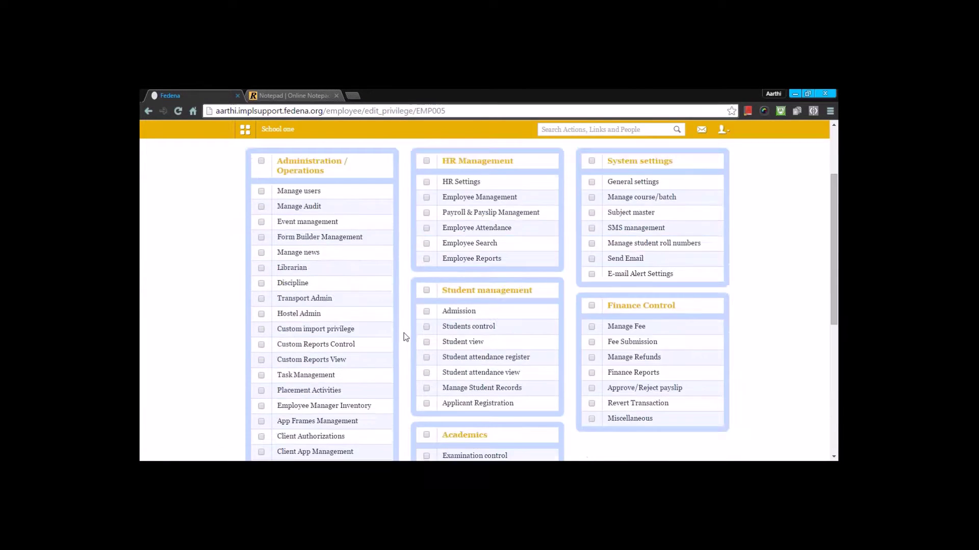
scroll(406, 331, down, 7)
scroll(408, 329, up, 6)
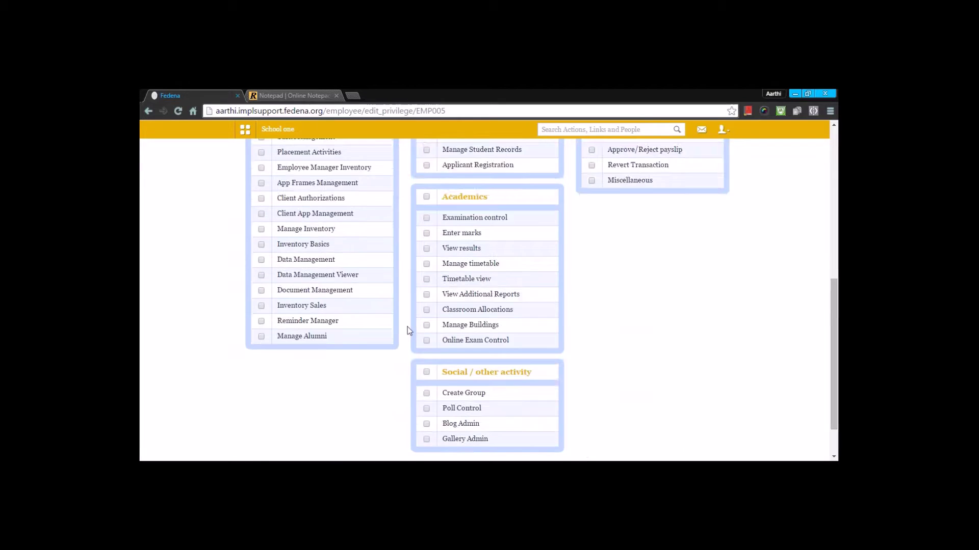
scroll(407, 330, up, 2)
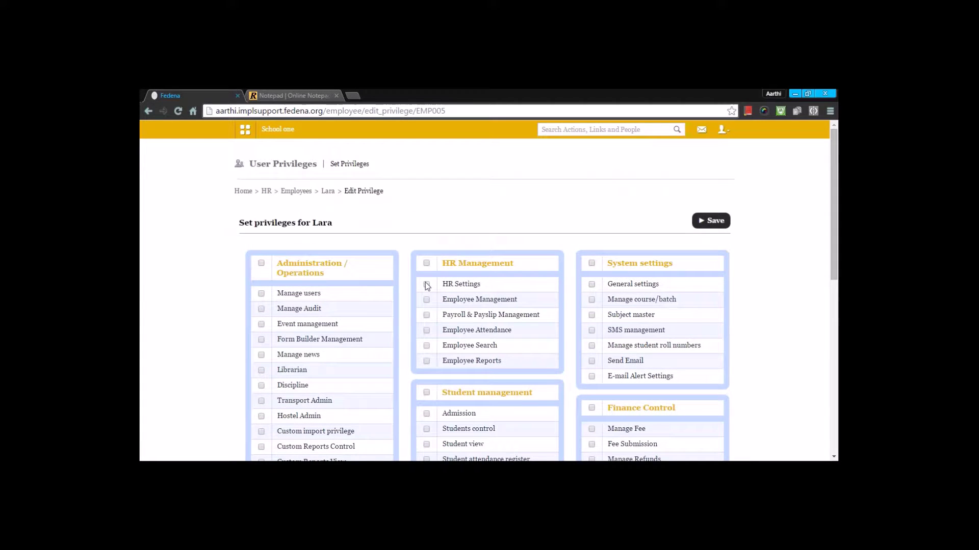
click(428, 393)
scroll(435, 380, down, 3)
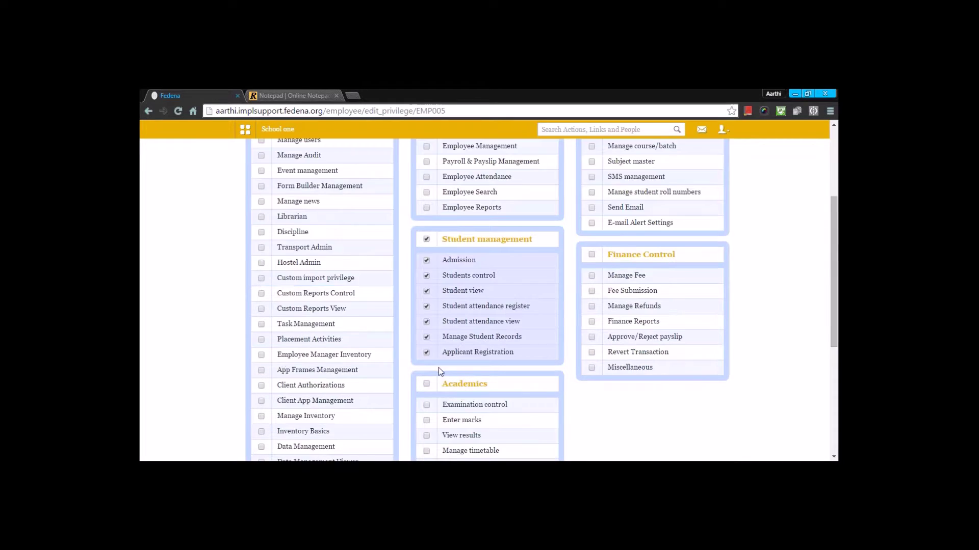
scroll(438, 367, down, 1)
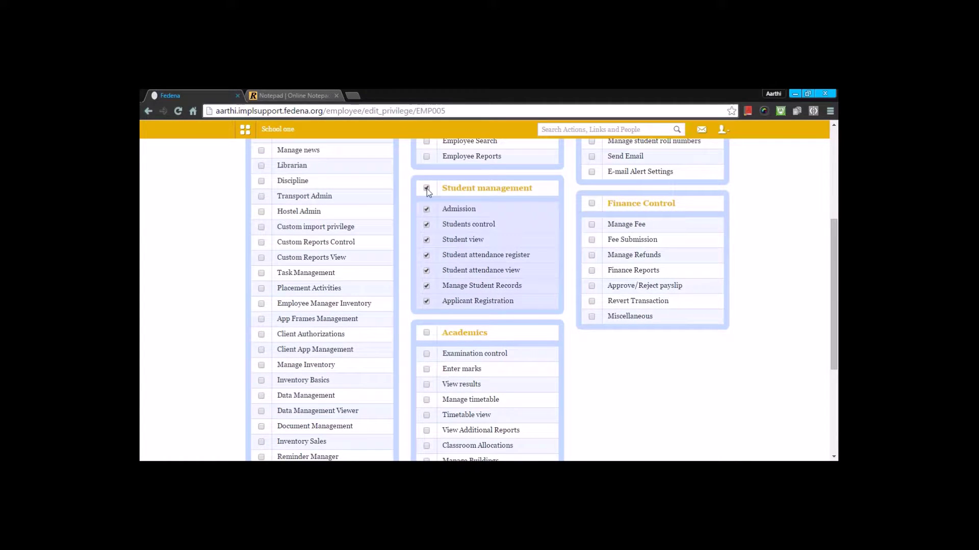
click(428, 301)
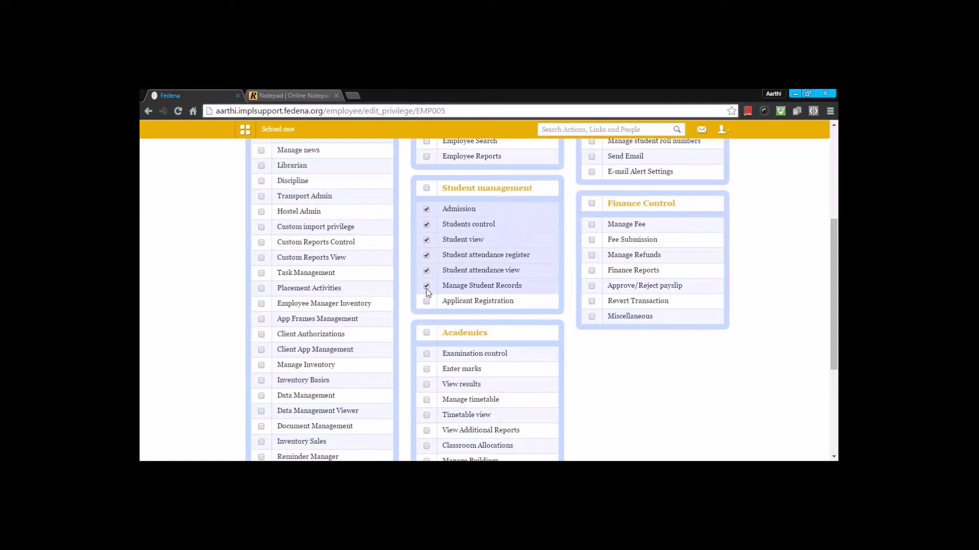
click(427, 286)
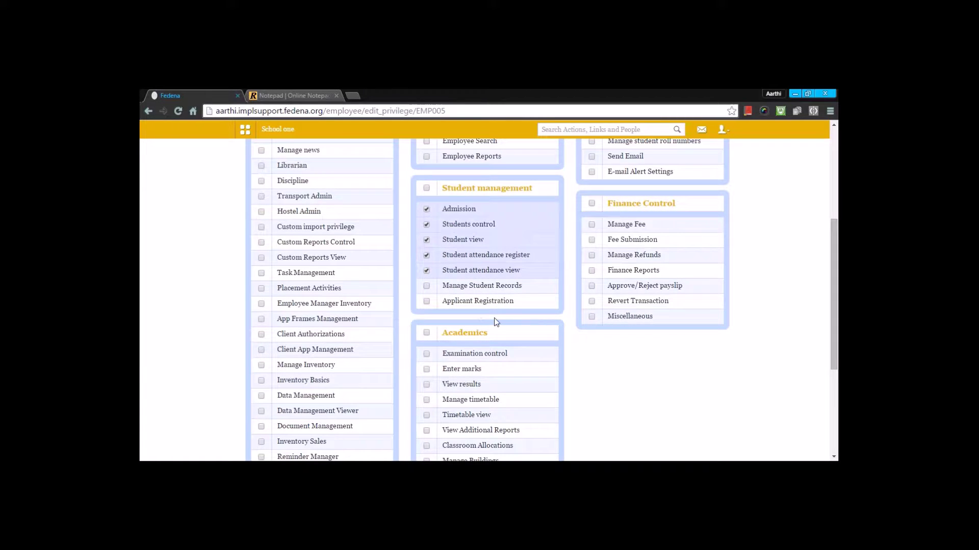
Grant Academics privileges except Online Exam Control, Manage Buildings and Classroom Allocations, then save.
click(427, 334)
scroll(431, 341, down, 4)
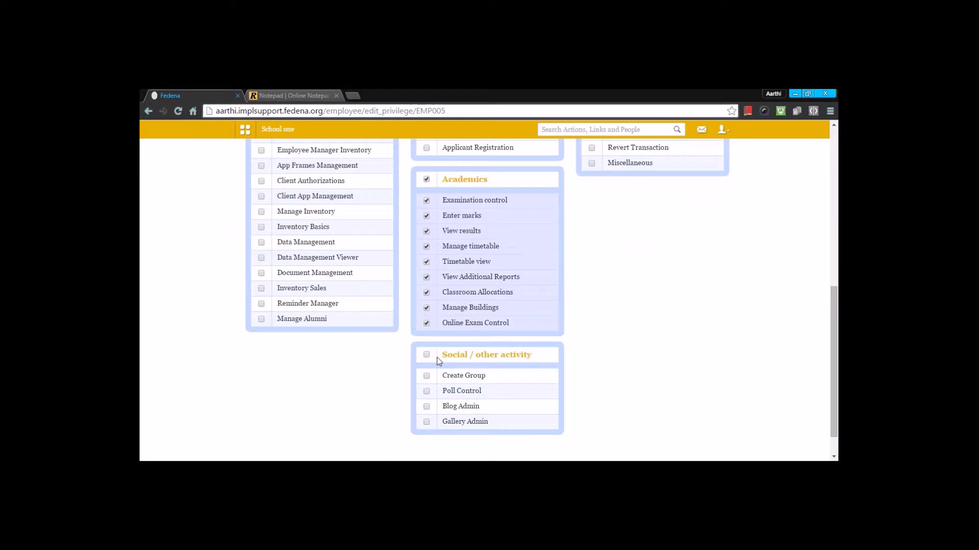
click(427, 290)
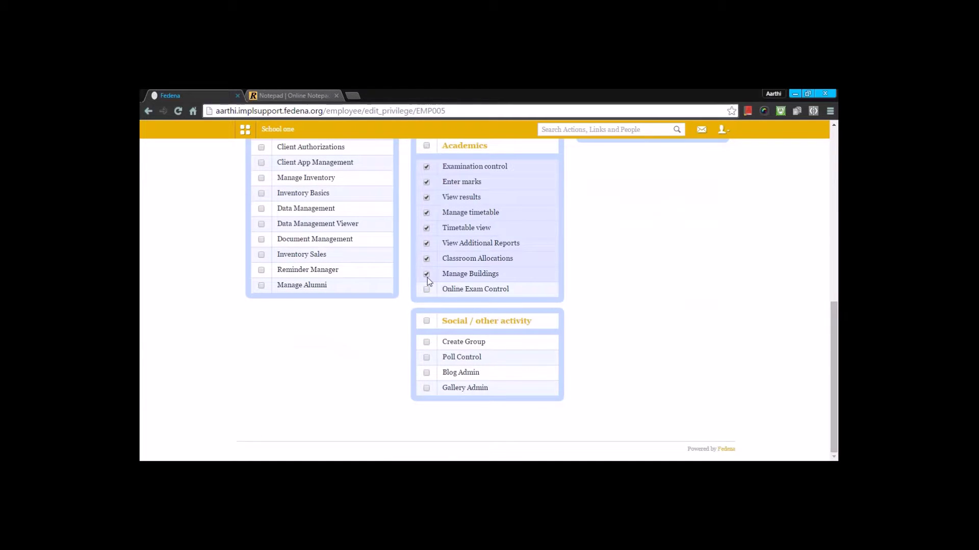
click(427, 274)
click(428, 260)
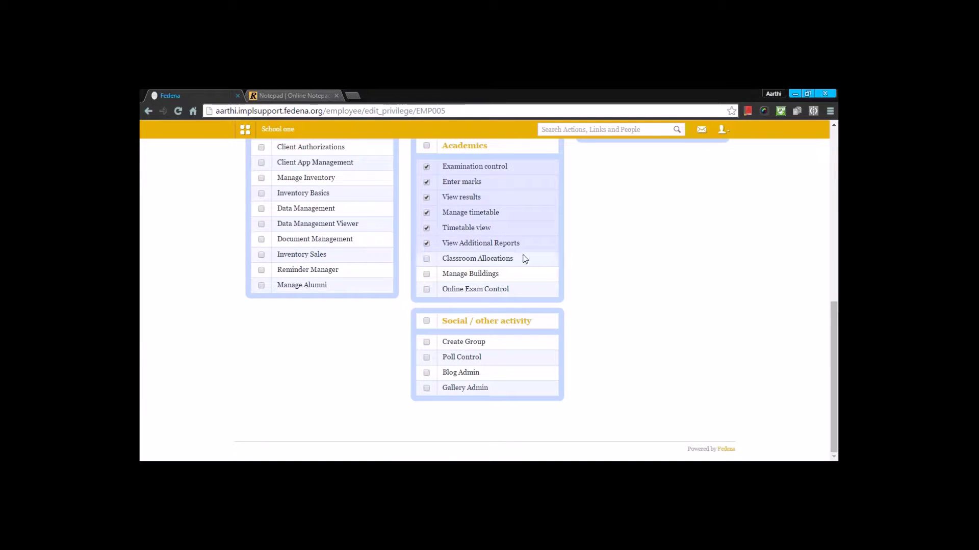
scroll(677, 255, up, 6)
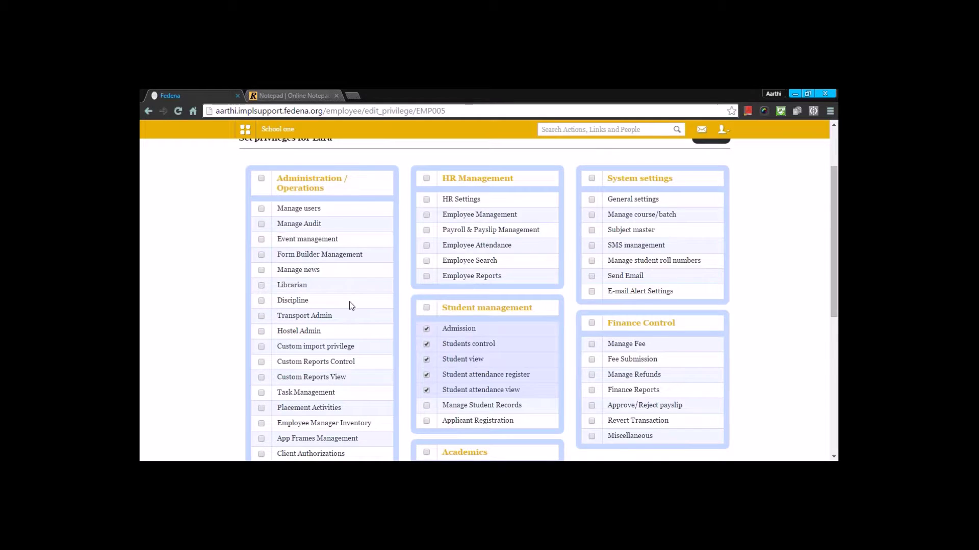
scroll(408, 265, up, 2)
click(714, 222)
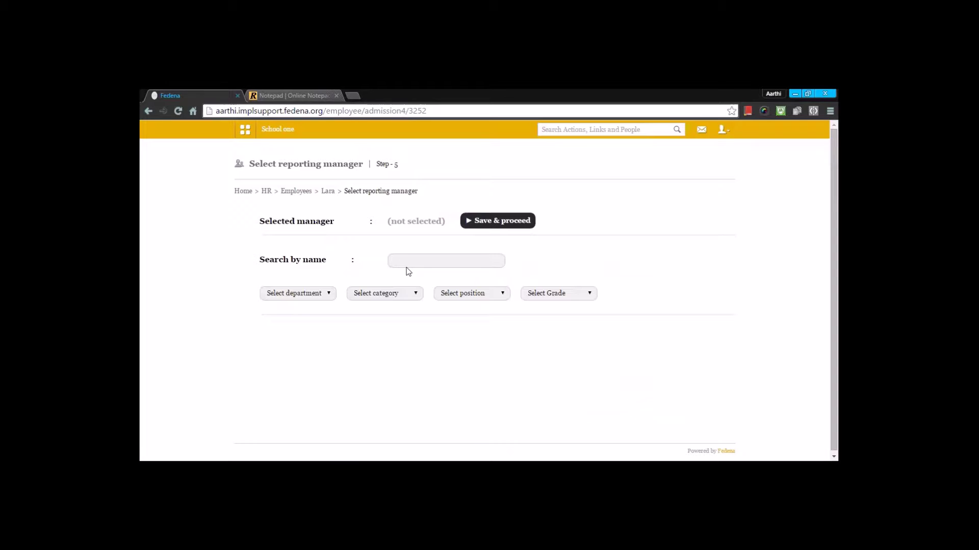
Search 'admin', pick Admin User as reporting manager, and save to reach payroll.
text(a)
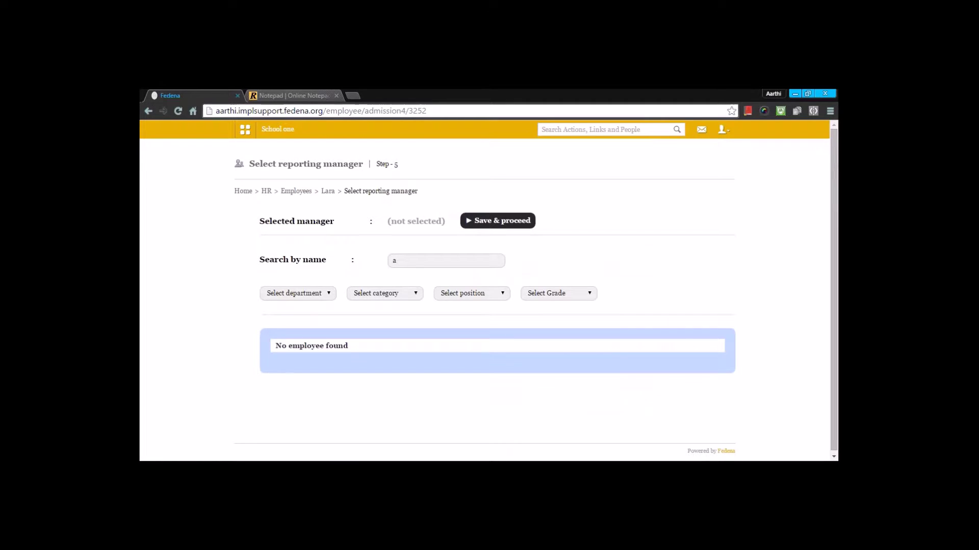
text(dmin)
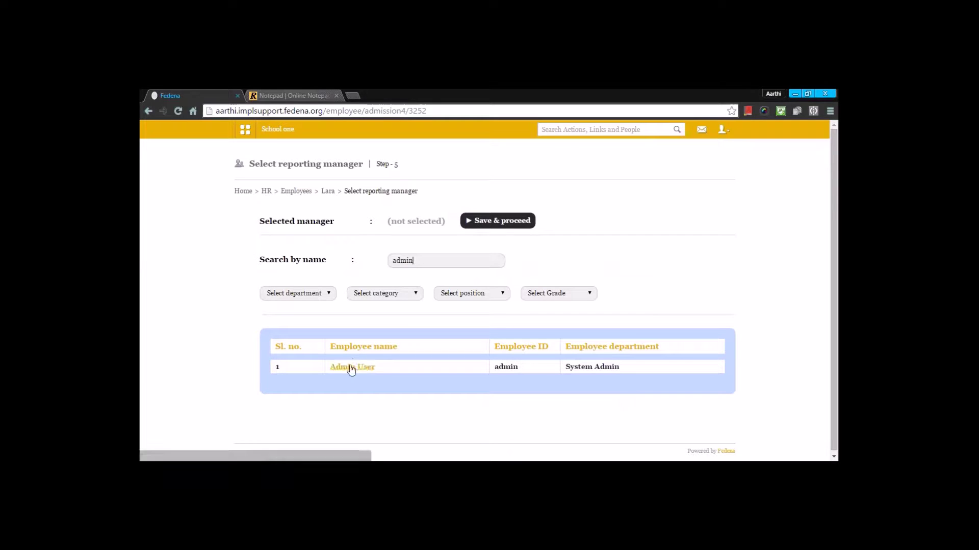
click(351, 367)
click(495, 220)
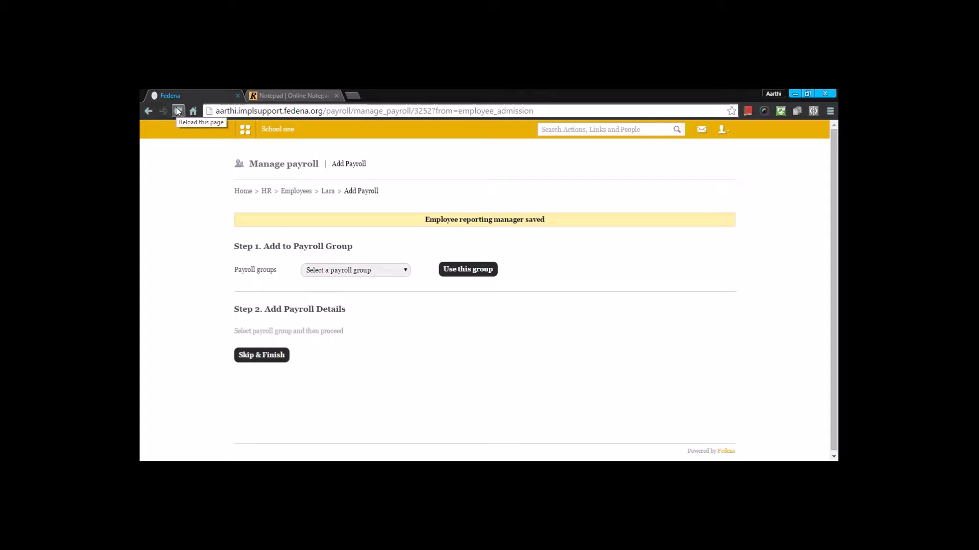
Duplicate the Fedena tab and go to HR > Payroll and Payslip Management > Payroll Categories.
right_click(185, 97)
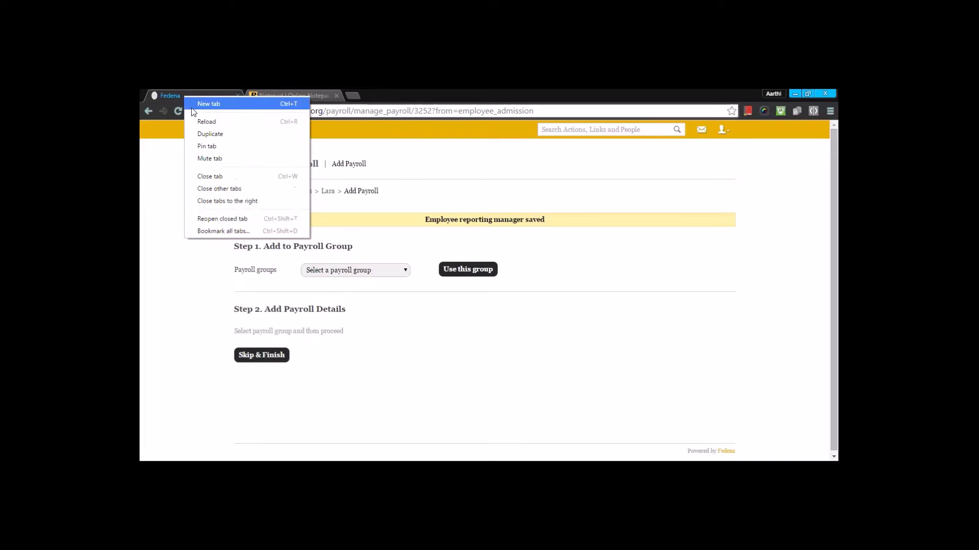
click(201, 134)
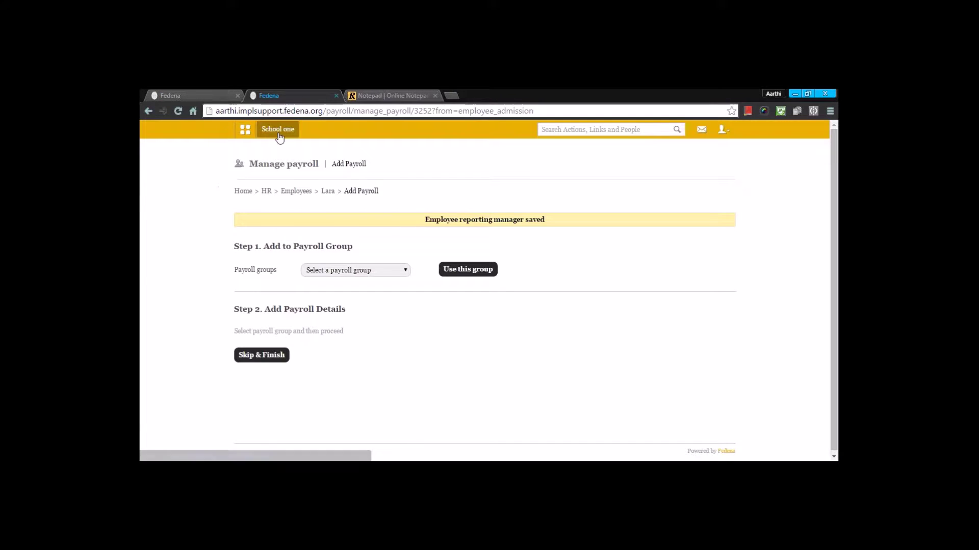
click(245, 129)
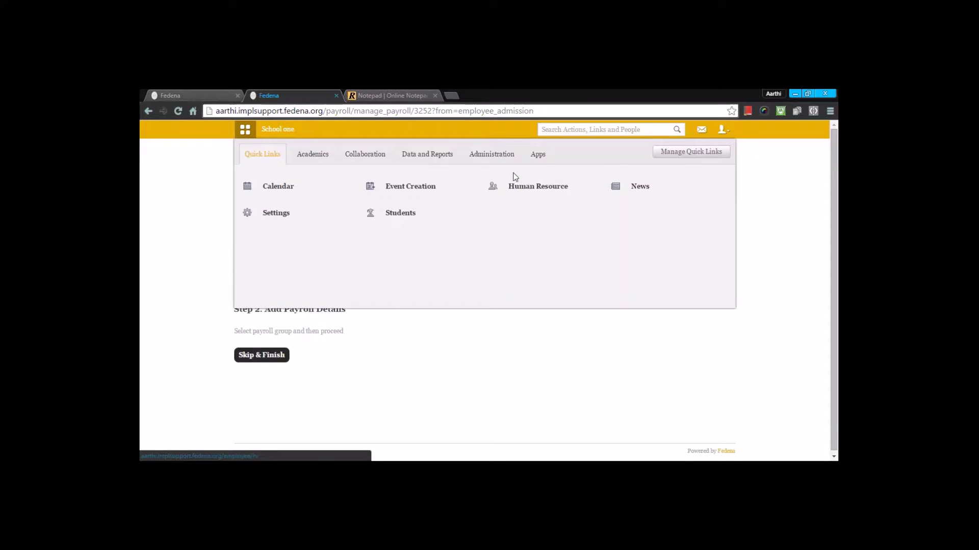
click(518, 187)
scroll(445, 235, down, 4)
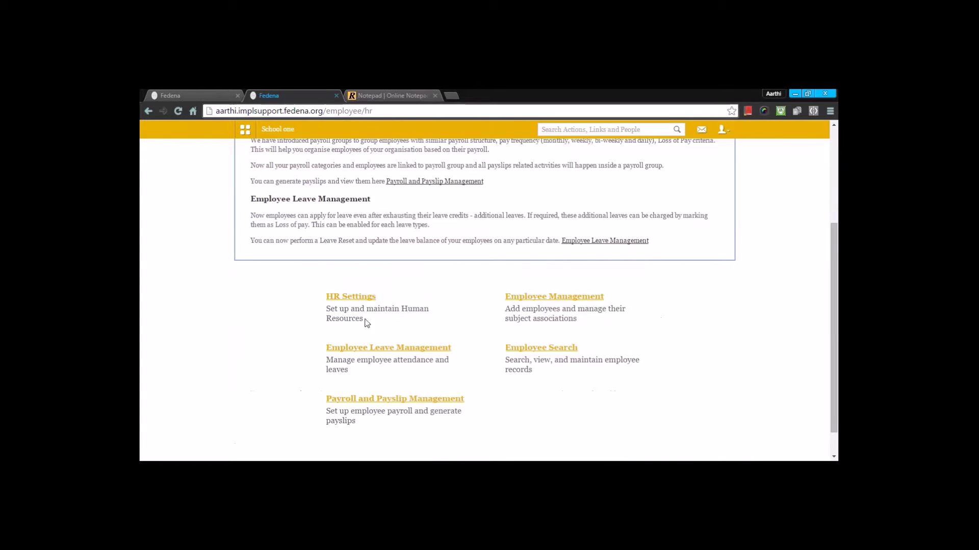
click(359, 368)
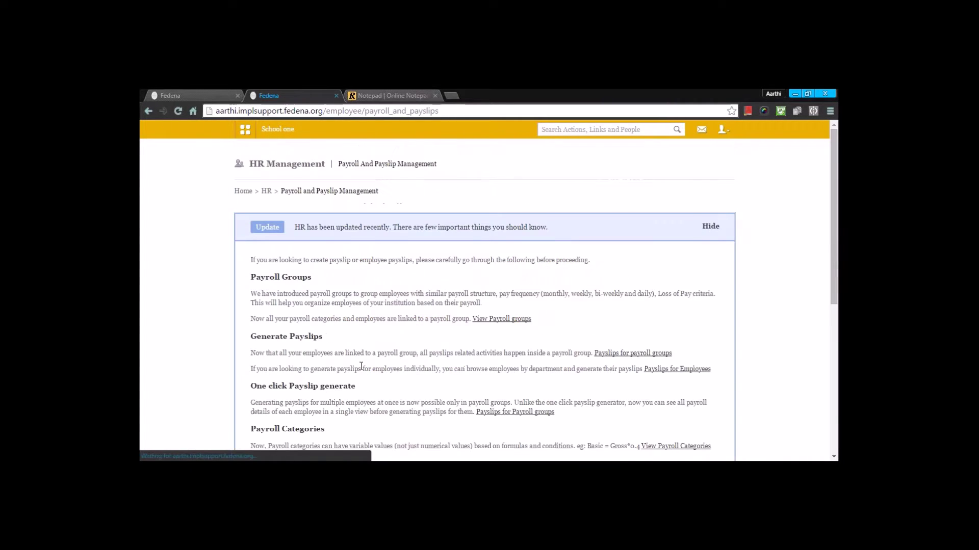
scroll(361, 367, down, 5)
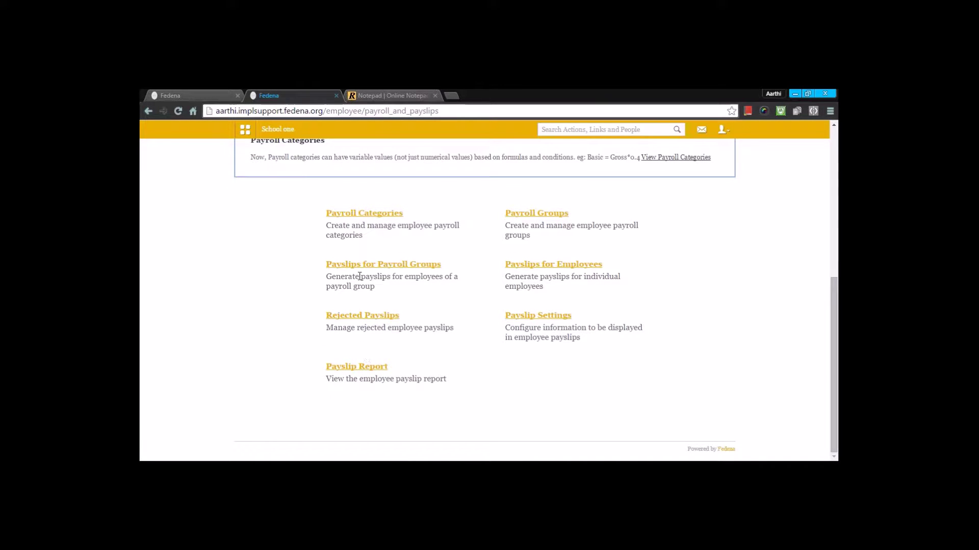
click(348, 215)
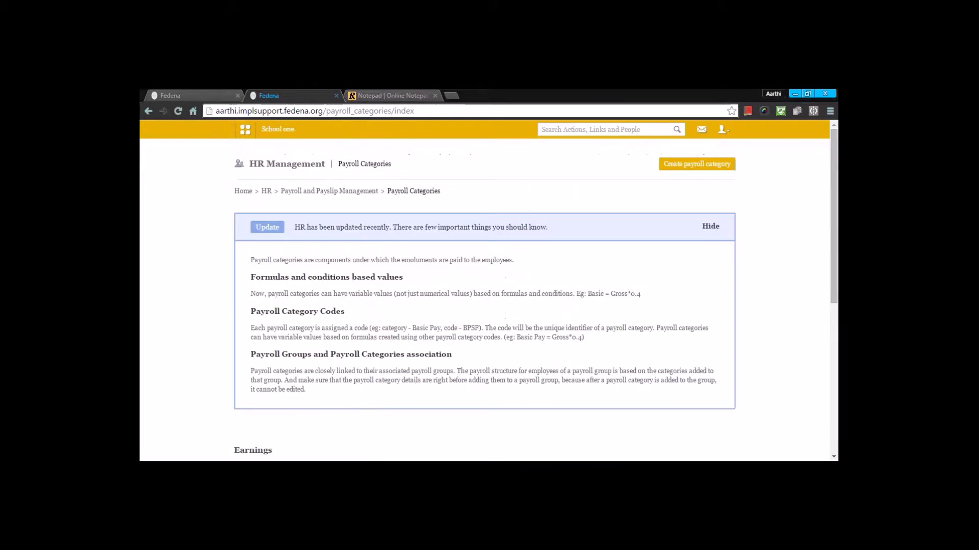
View the Basic earnings category, open and close its editor unchanged, and return to the list.
scroll(359, 270, down, 5)
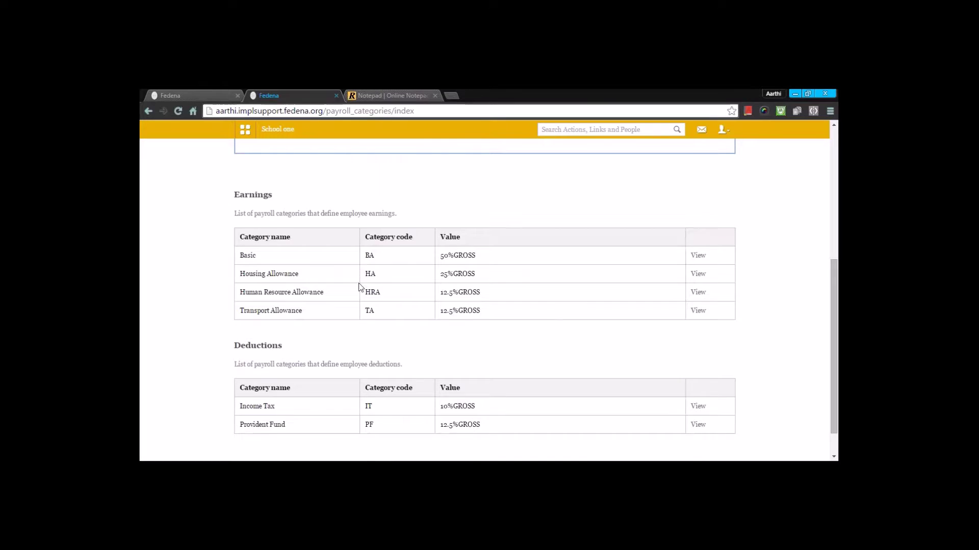
scroll(363, 287, up, 5)
scroll(704, 204, down, 5)
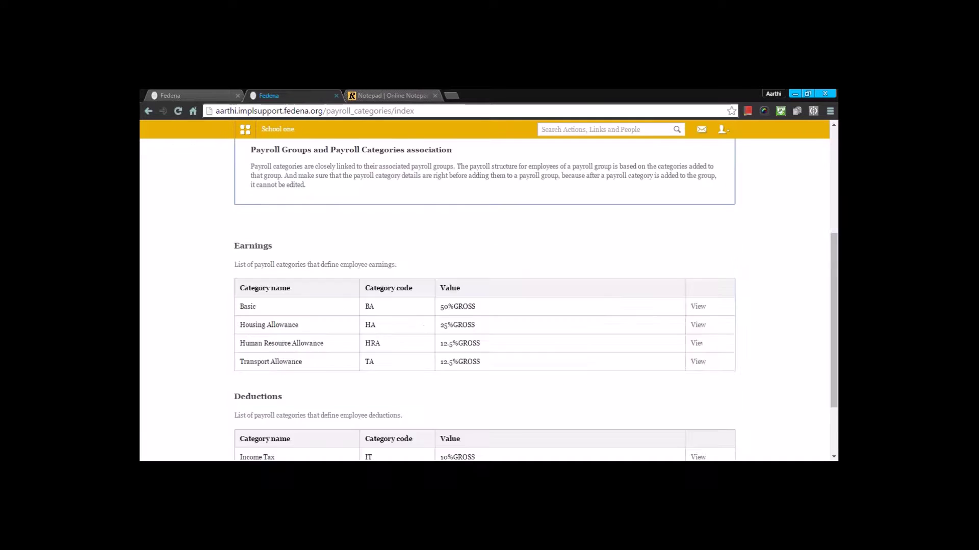
click(248, 255)
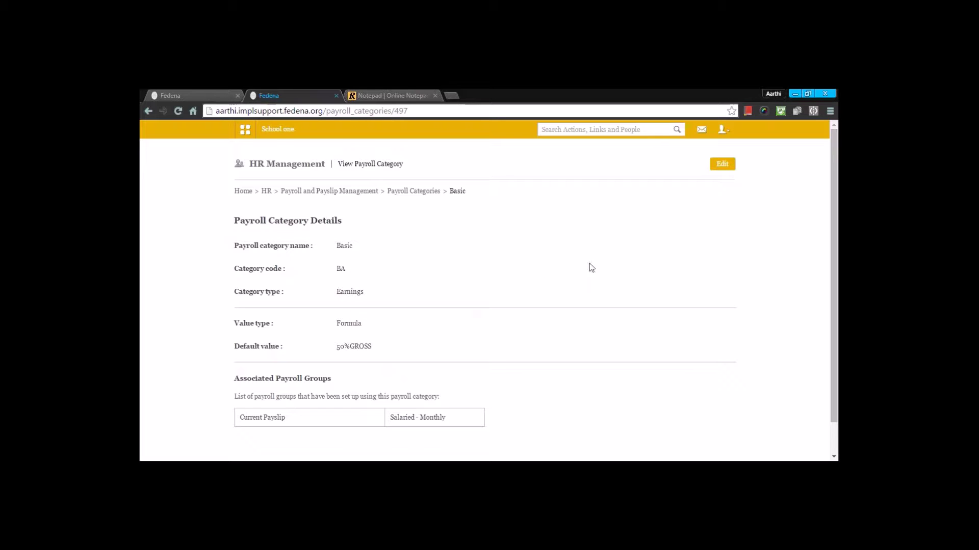
click(723, 163)
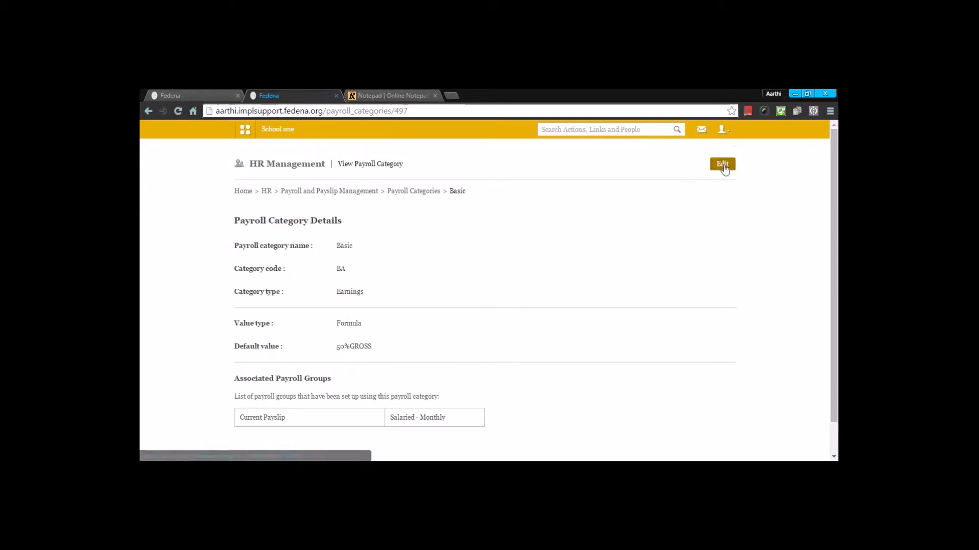
click(636, 155)
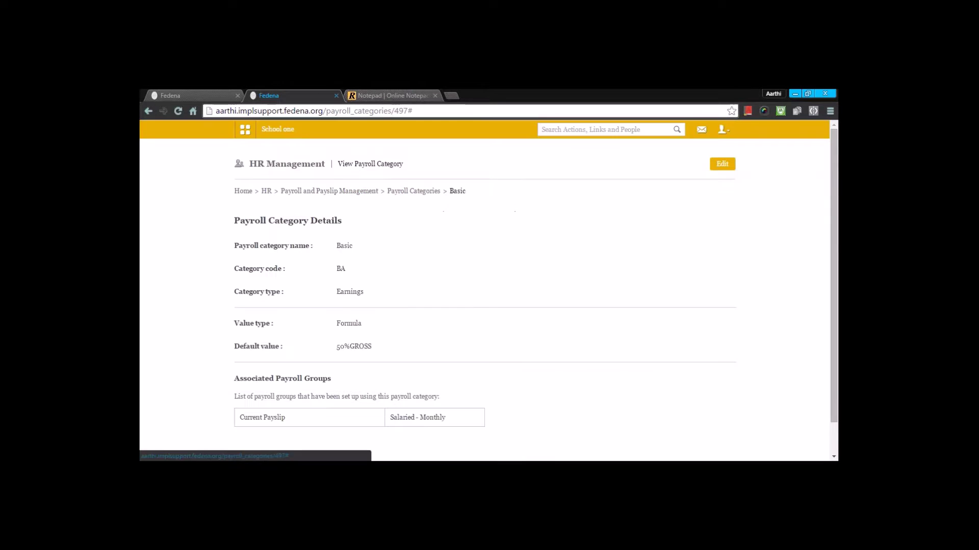
scroll(641, 222, down, 1)
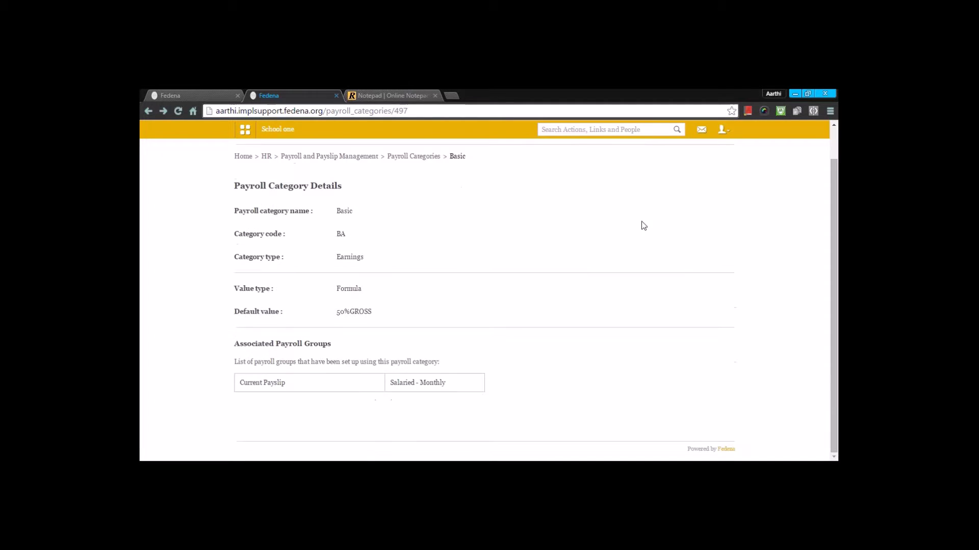
click(397, 158)
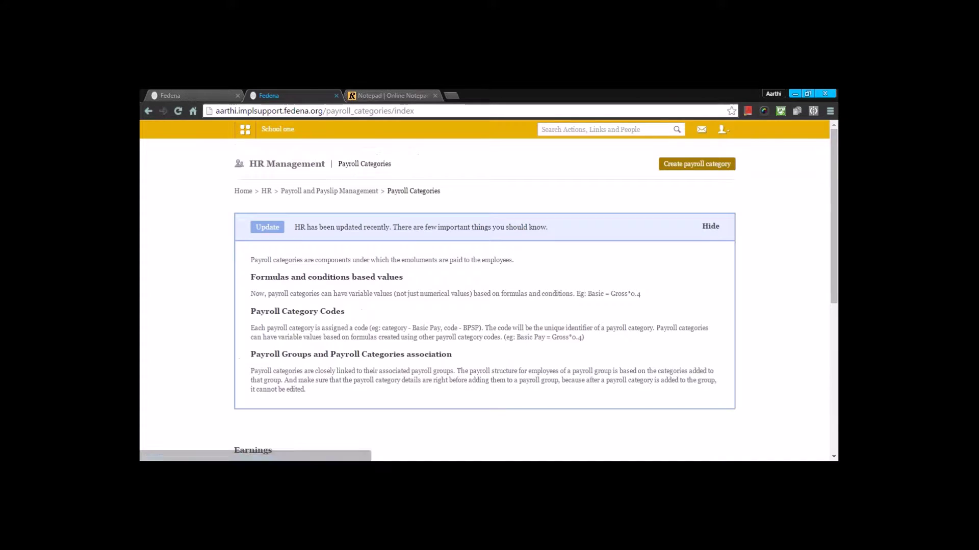
Fill a new Earnings payroll category with name 'Human resource allowance' and category code HRA.
click(694, 161)
scroll(371, 306, down, 3)
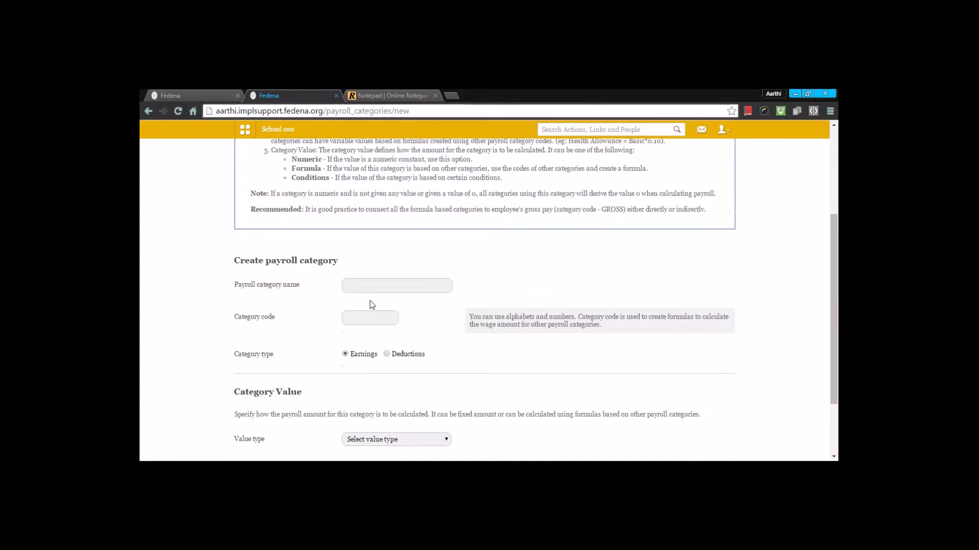
click(376, 286)
text(HRA)
key(BackSpace)
key(BackSpace)
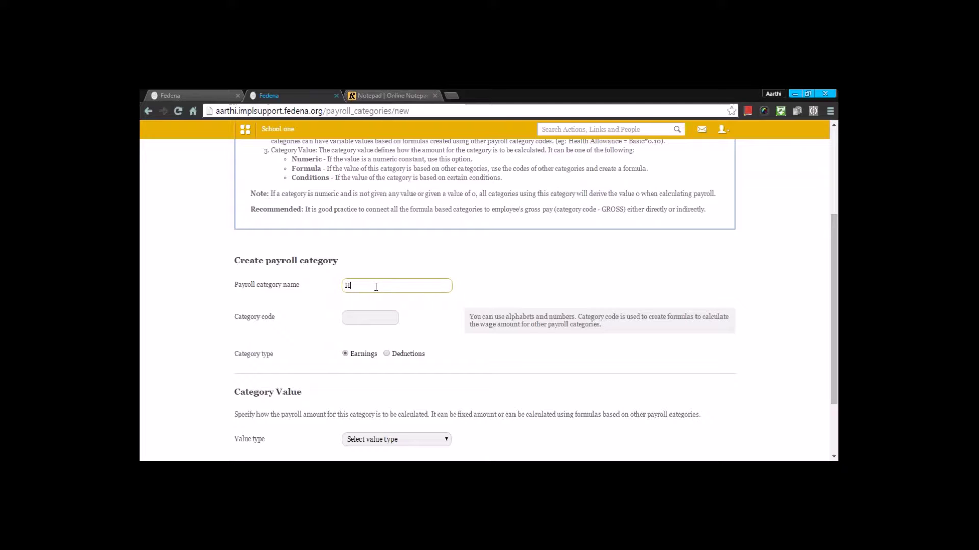
text(uman resource allowance)
click(379, 321)
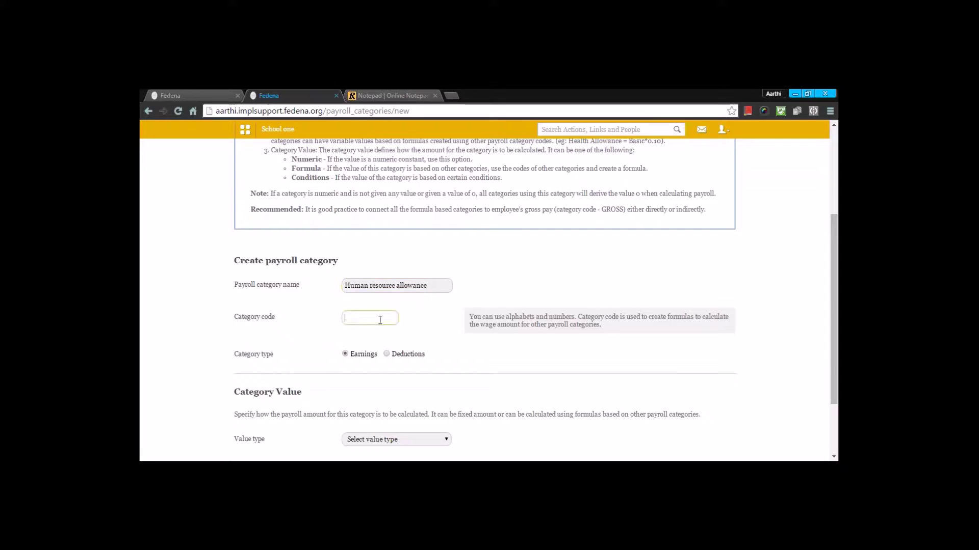
text(HRA)
scroll(363, 315, down, 1)
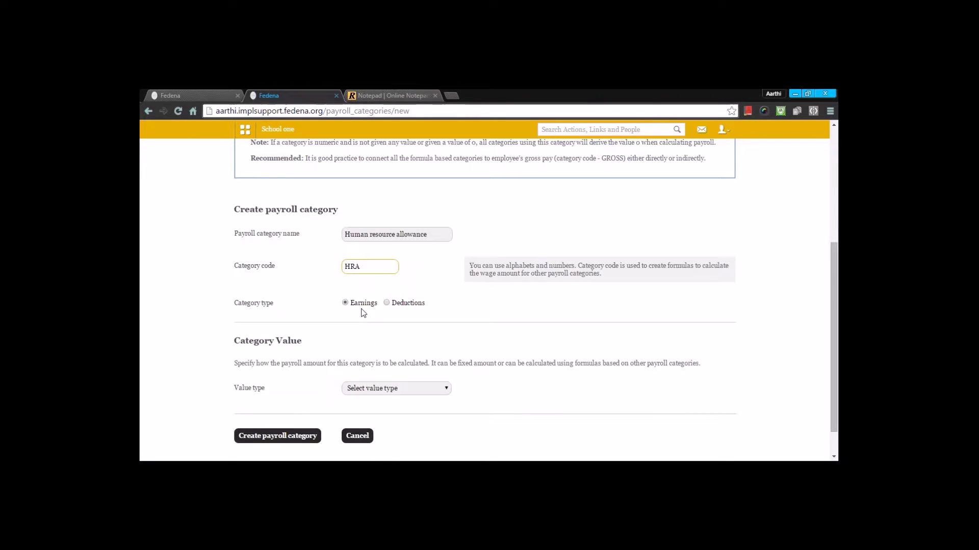
scroll(363, 312, down, 1)
Switch the category's value type from Numeric to Formula and enter the formula 20%GROSS.
click(362, 351)
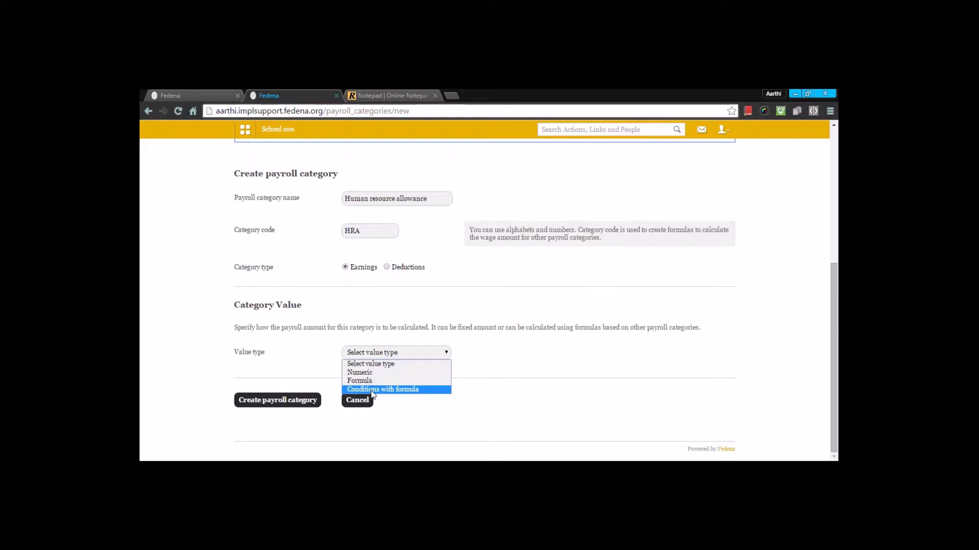
click(380, 372)
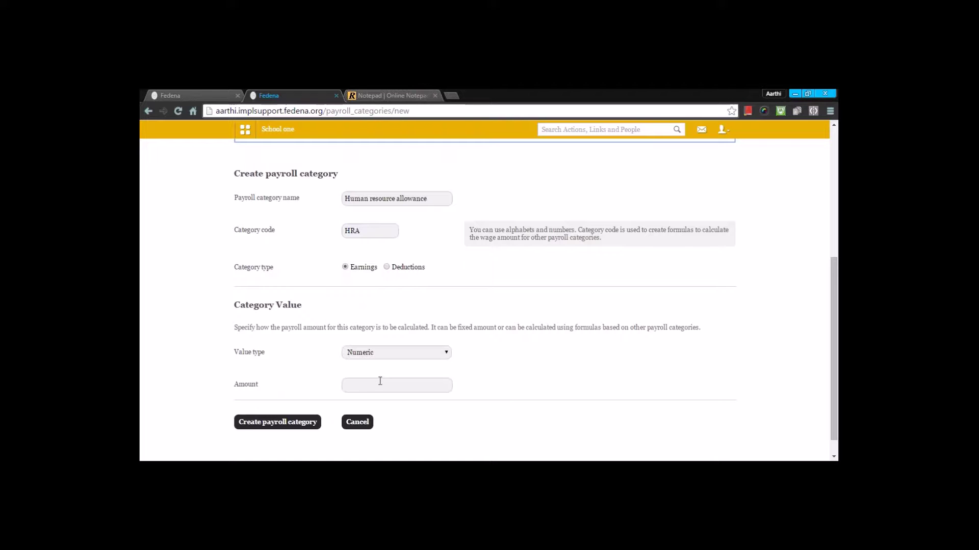
click(382, 357)
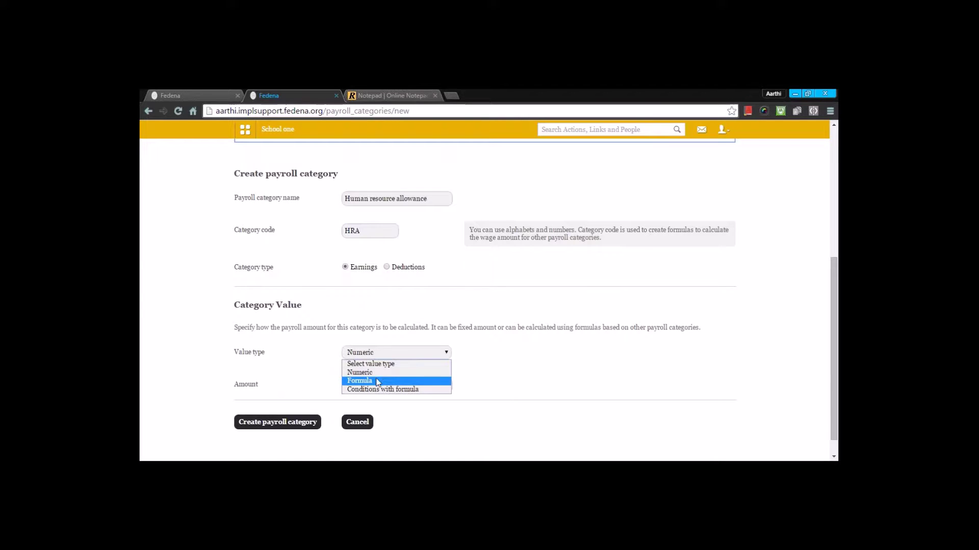
click(378, 383)
click(378, 385)
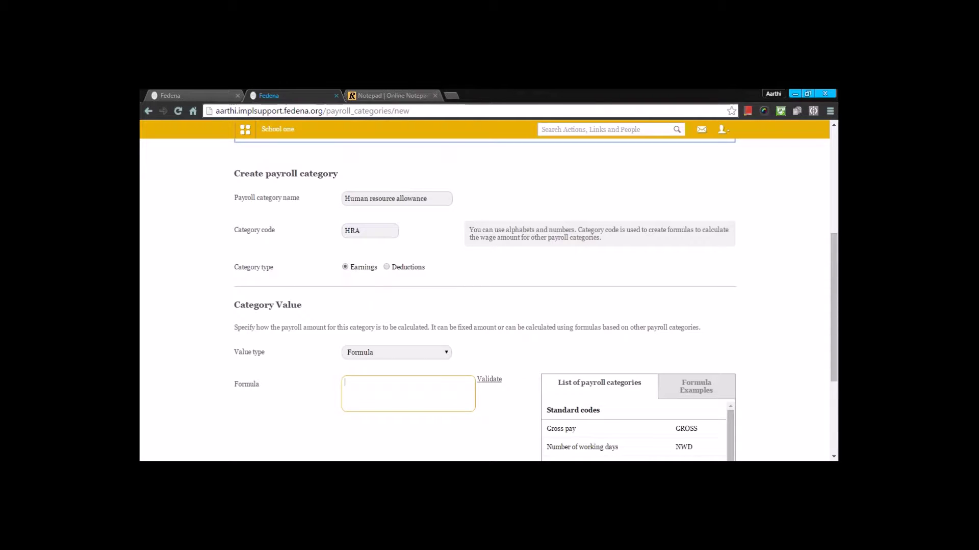
scroll(378, 381, down, 2)
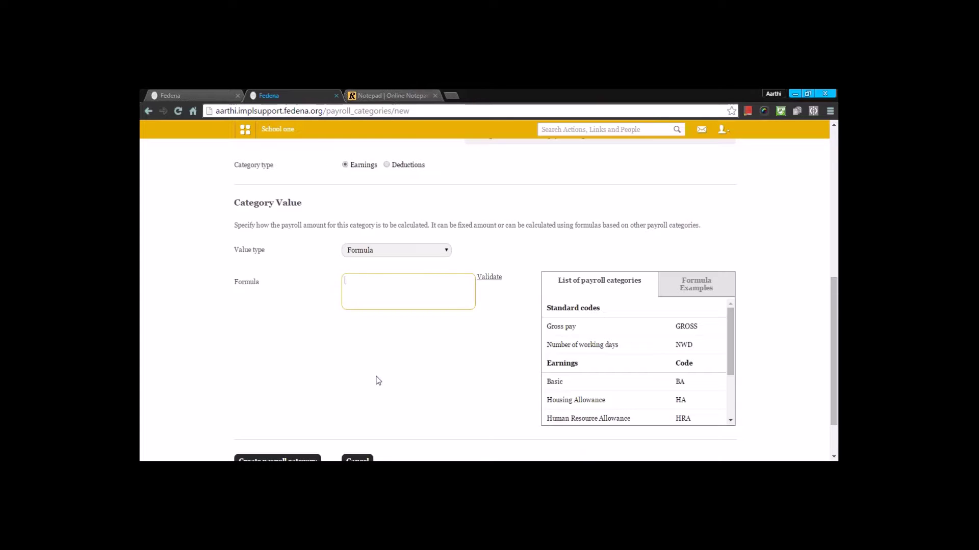
text(20%GROSS)
scroll(365, 354, up, 10)
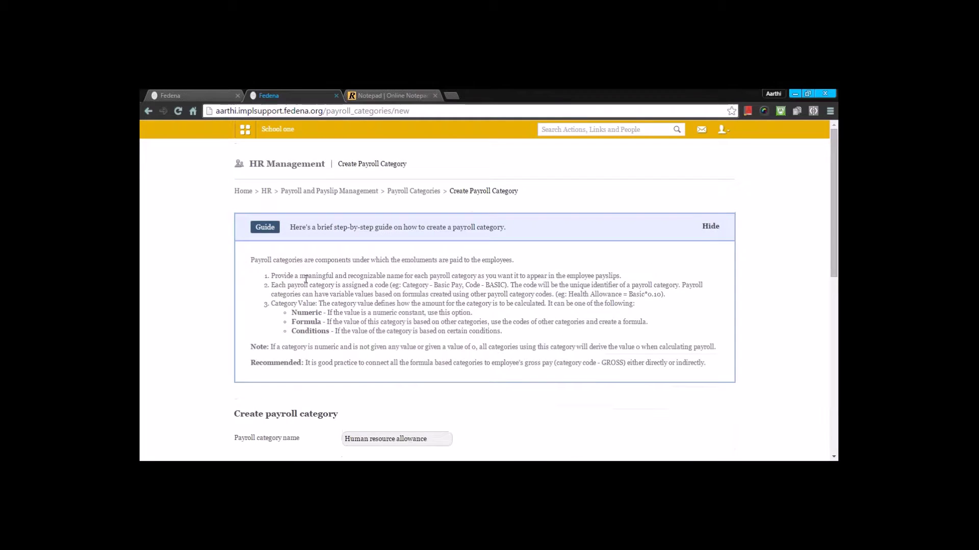
Return to Payroll Categories and review the Earnings and Deductions, noting HRA at 12.5%GROSS.
click(430, 192)
scroll(384, 201, down, 6)
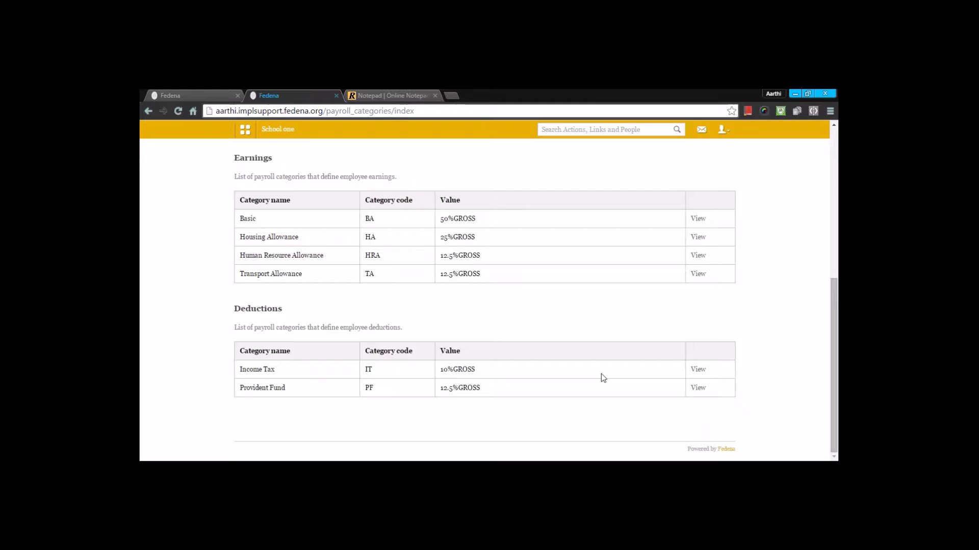
scroll(601, 372, up, 5)
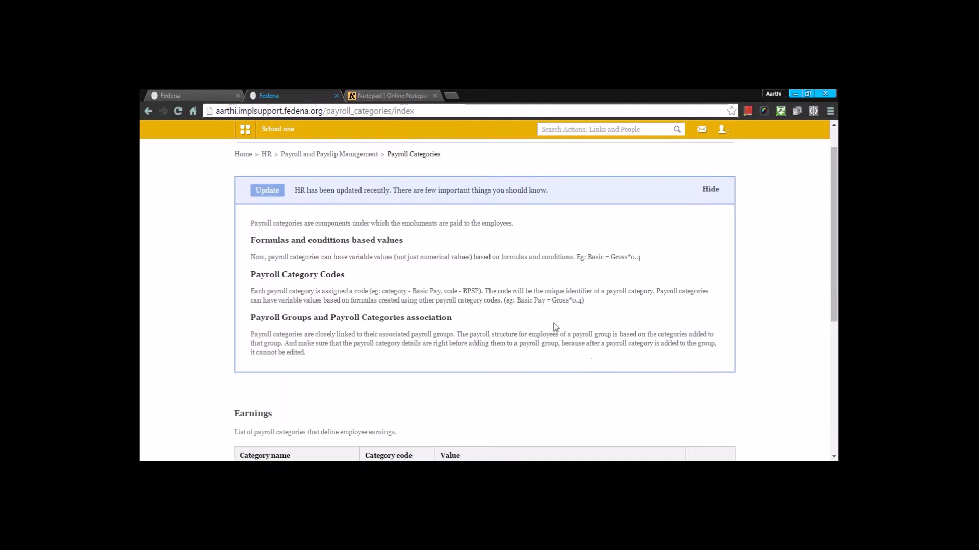
scroll(520, 309, down, 3)
scroll(520, 309, down, 3)
scroll(498, 290, up, 6)
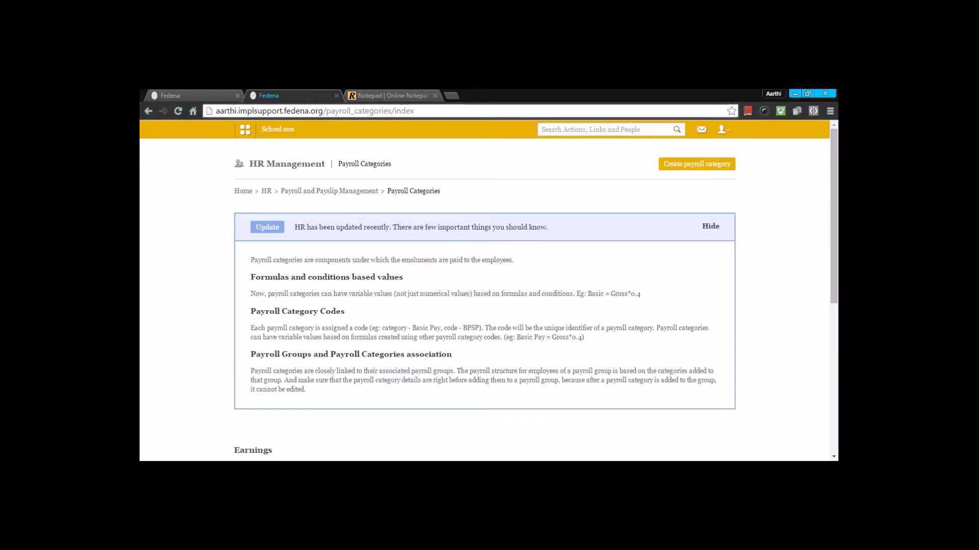
scroll(484, 300, down, 4)
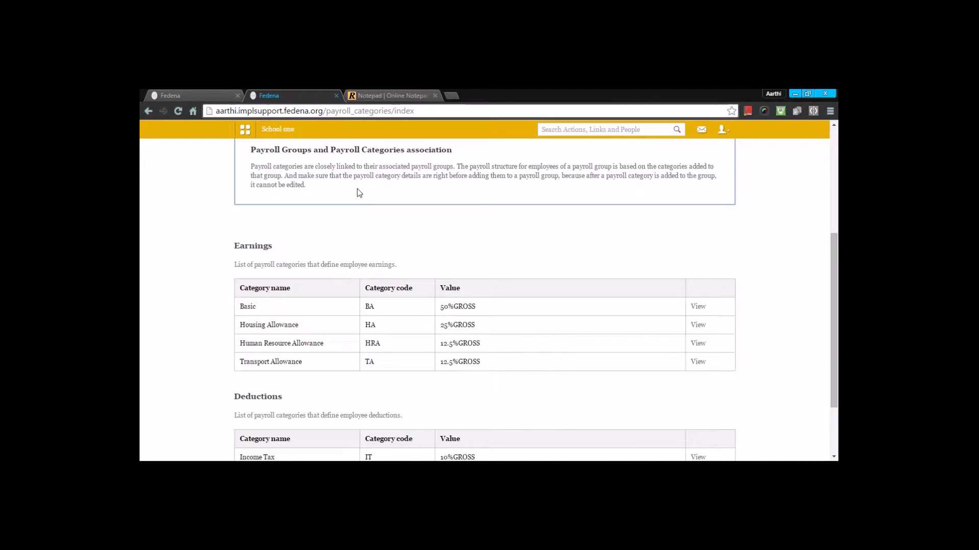
scroll(359, 192, up, 4)
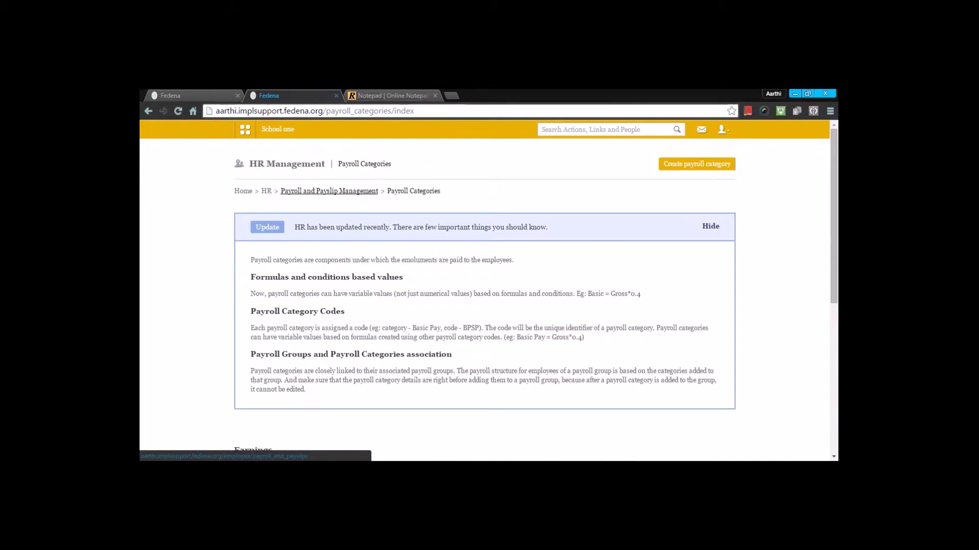
Go through Payroll and Payslip Management to Payroll Groups and open Create payroll group.
click(359, 193)
scroll(359, 194, down, 1)
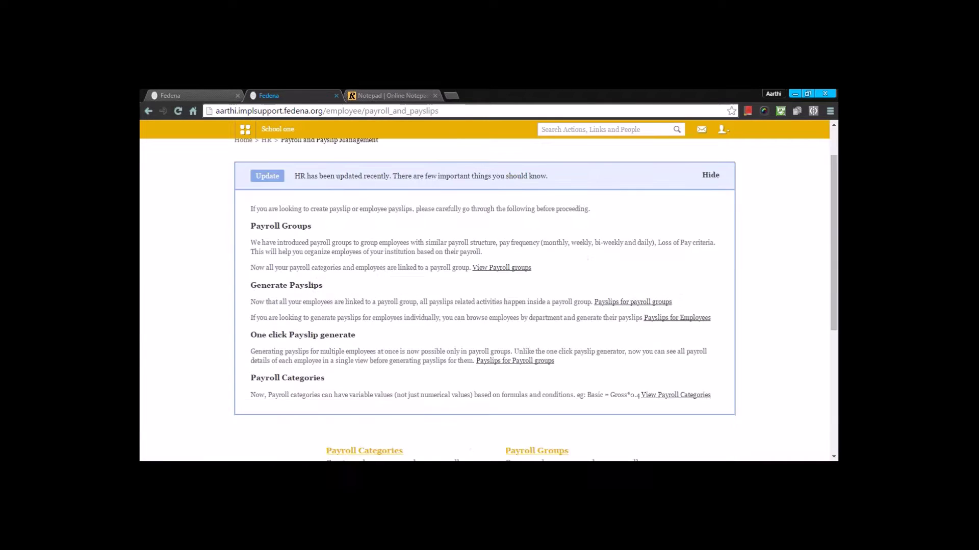
scroll(360, 198, down, 5)
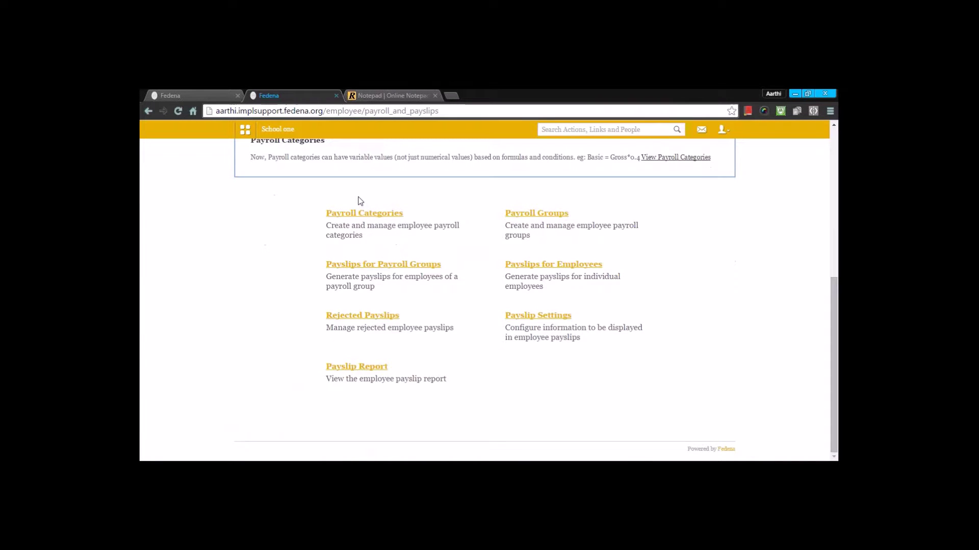
click(519, 219)
scroll(516, 224, down, 5)
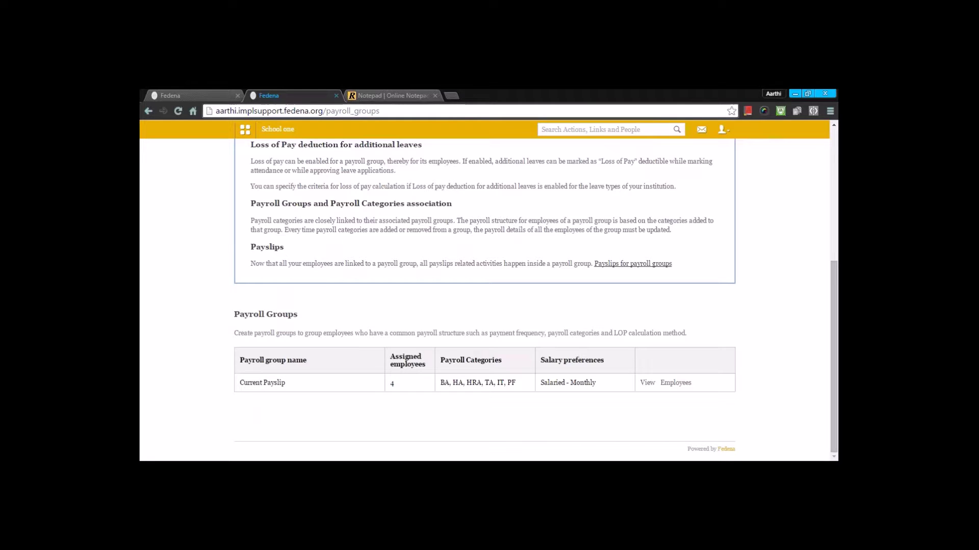
scroll(520, 241, up, 5)
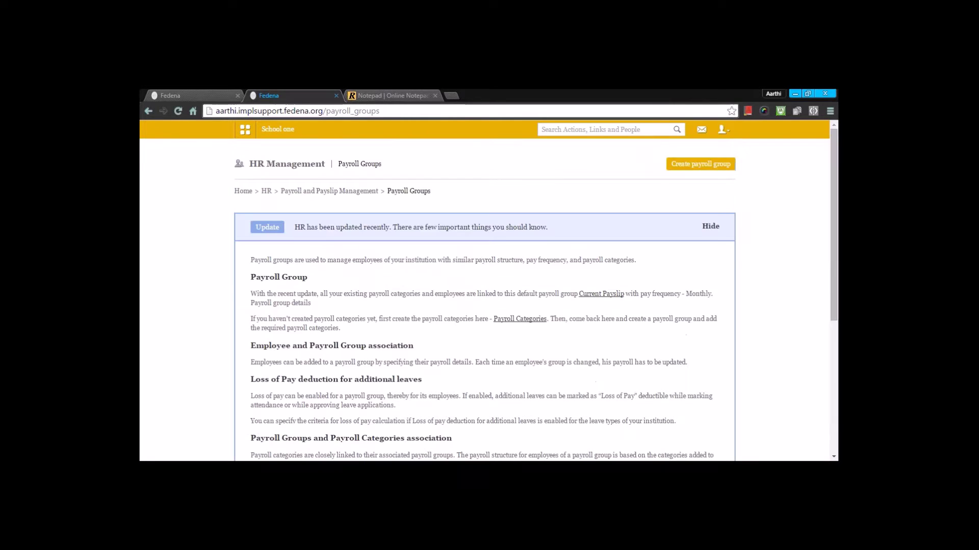
click(686, 165)
Add Basic, Housing Allowance, Human Resource Allowance and Provident Fund to the new group.
scroll(658, 217, down, 8)
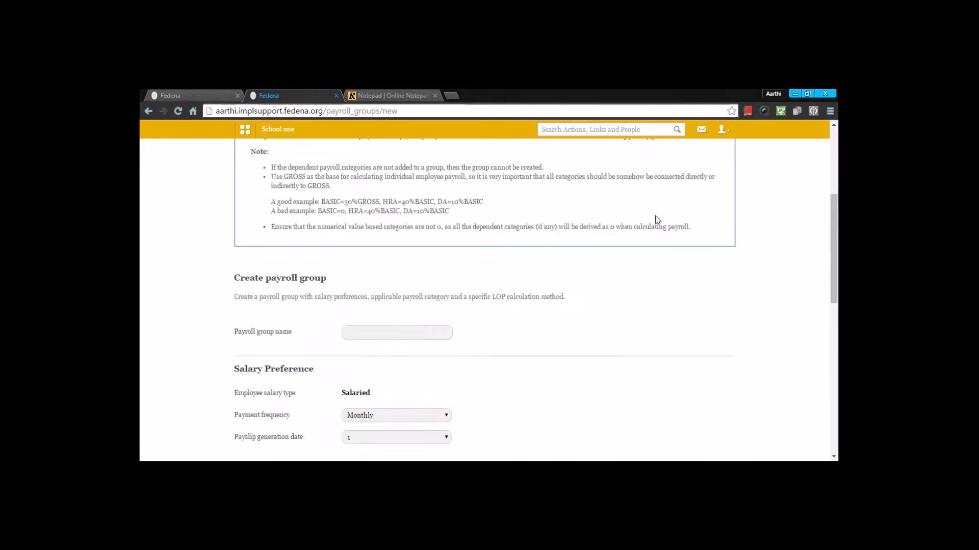
scroll(646, 401, down, 2)
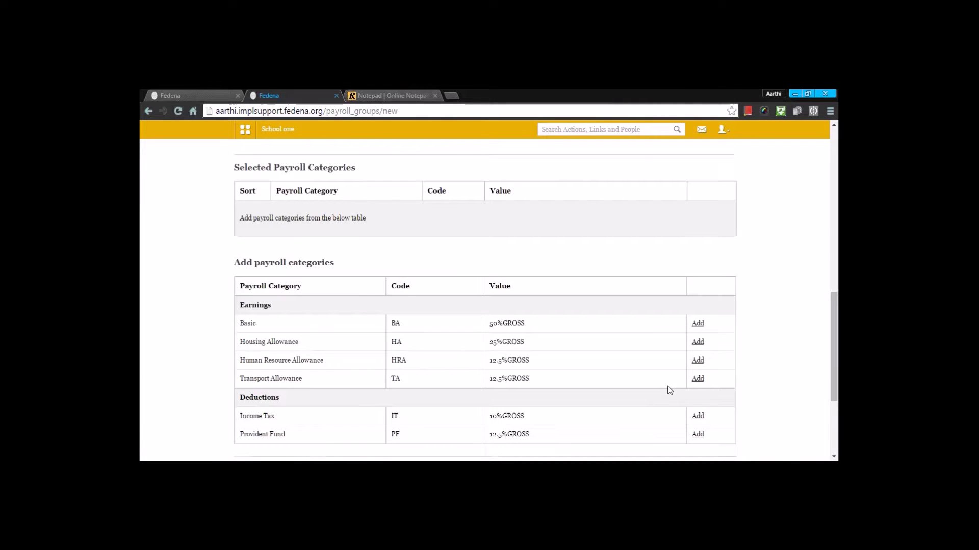
click(698, 323)
click(697, 379)
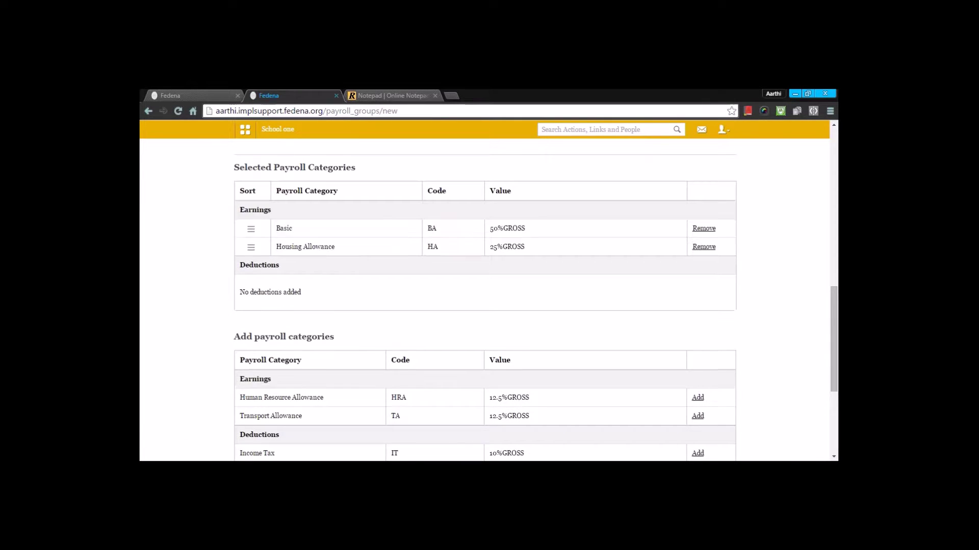
click(696, 398)
scroll(695, 415, down, 4)
click(697, 274)
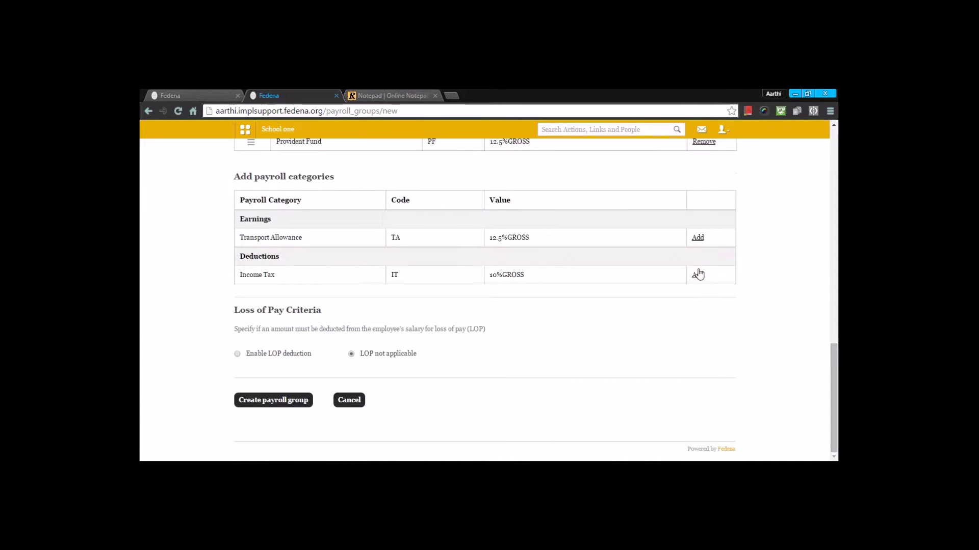
scroll(415, 224, up, 4)
scroll(432, 190, up, 3)
Leave the group unnamed and cancel the form, returning to Payroll Groups.
click(391, 223)
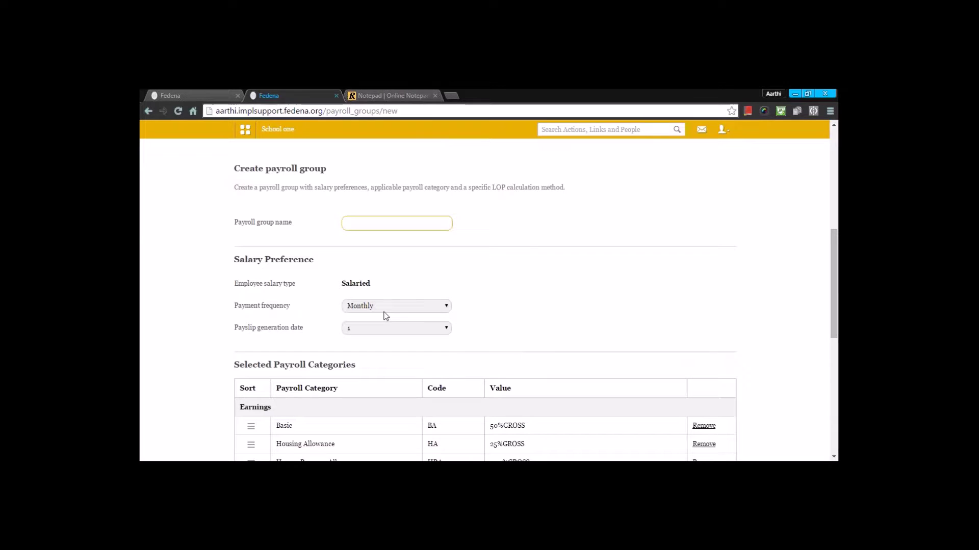
scroll(385, 331, down, 7)
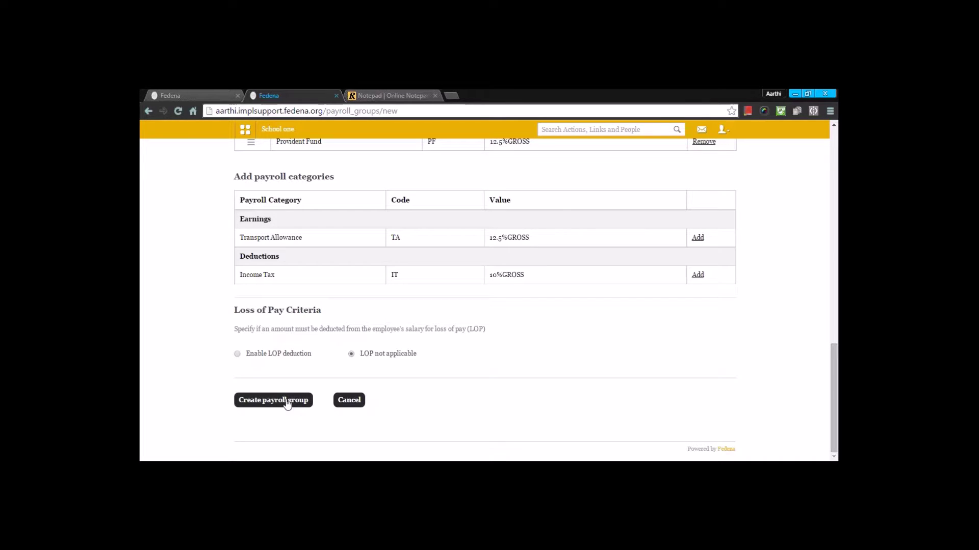
click(361, 403)
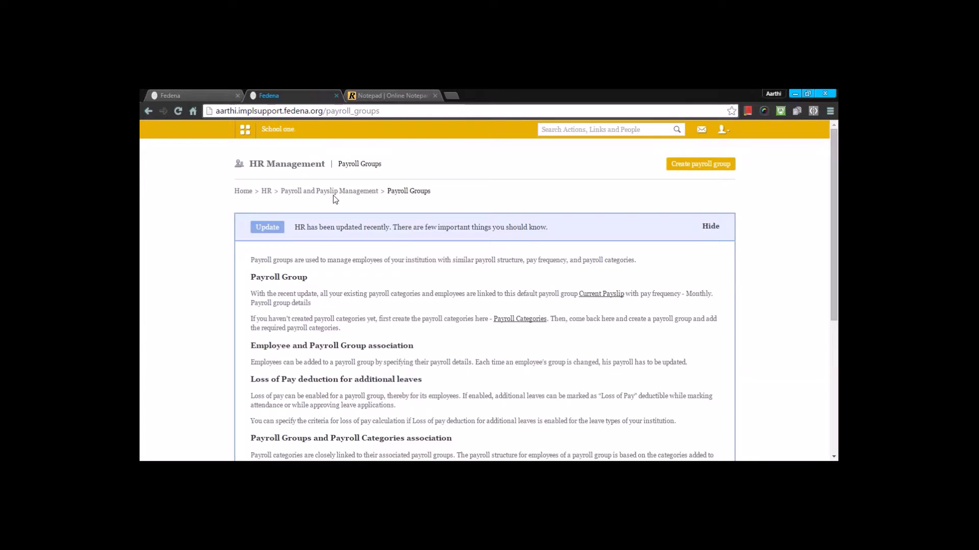
On the employee's Add Payroll page, apply the Current Payslip payroll group.
click(214, 94)
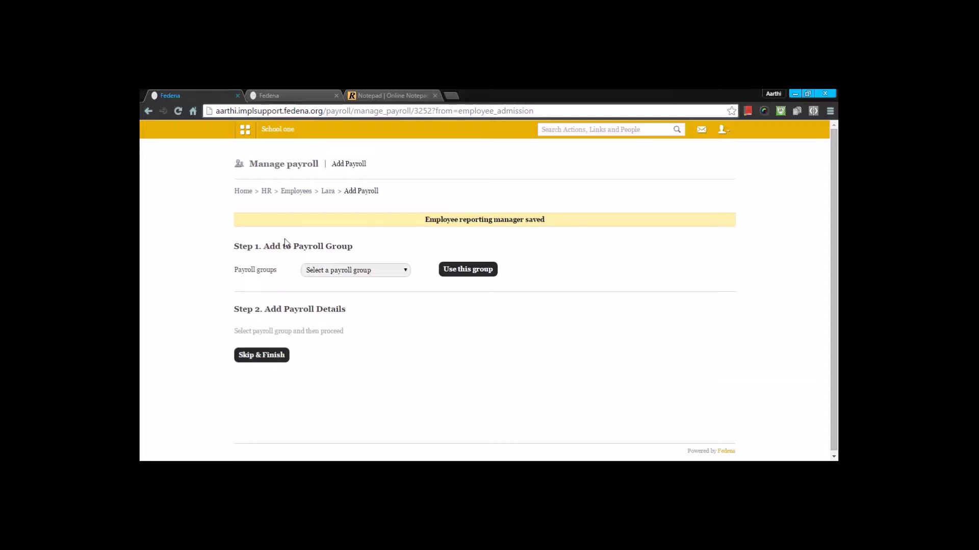
click(326, 269)
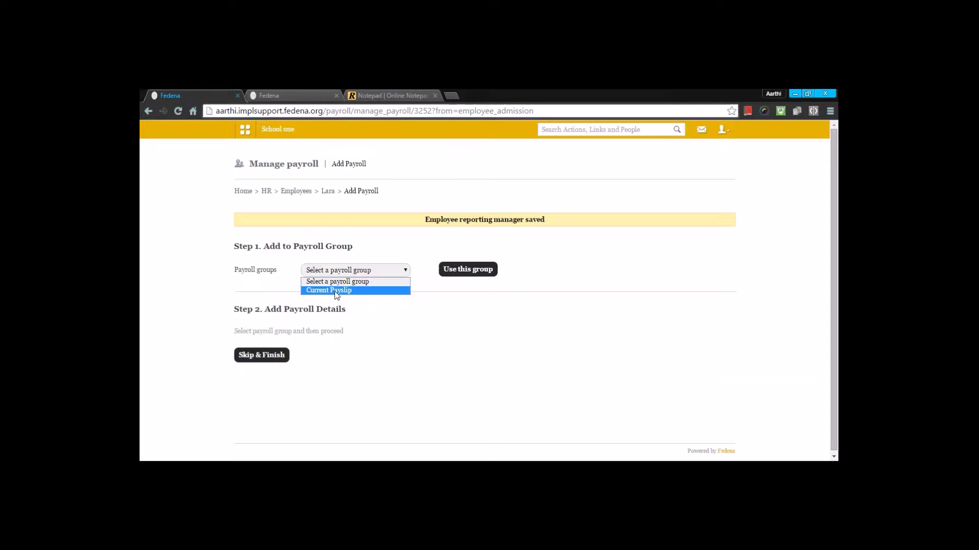
click(336, 291)
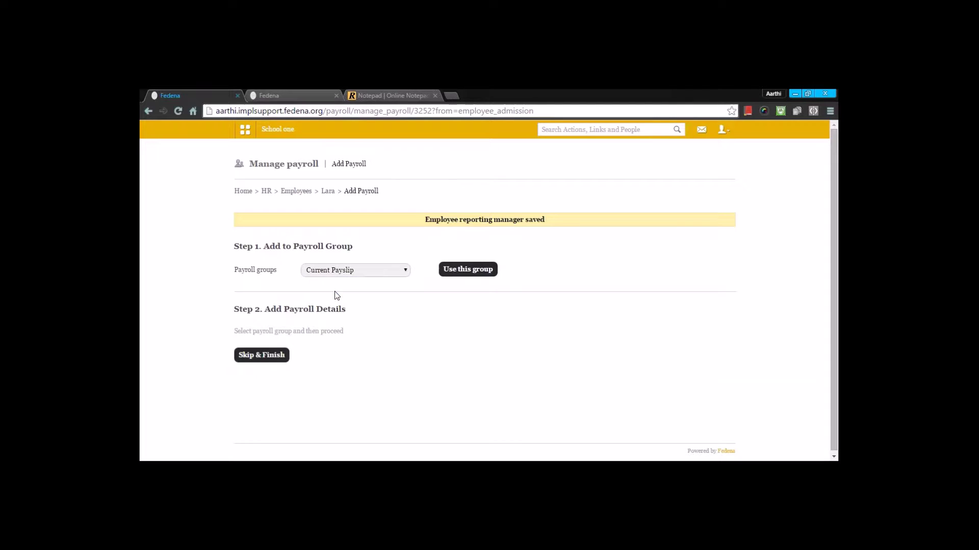
click(457, 273)
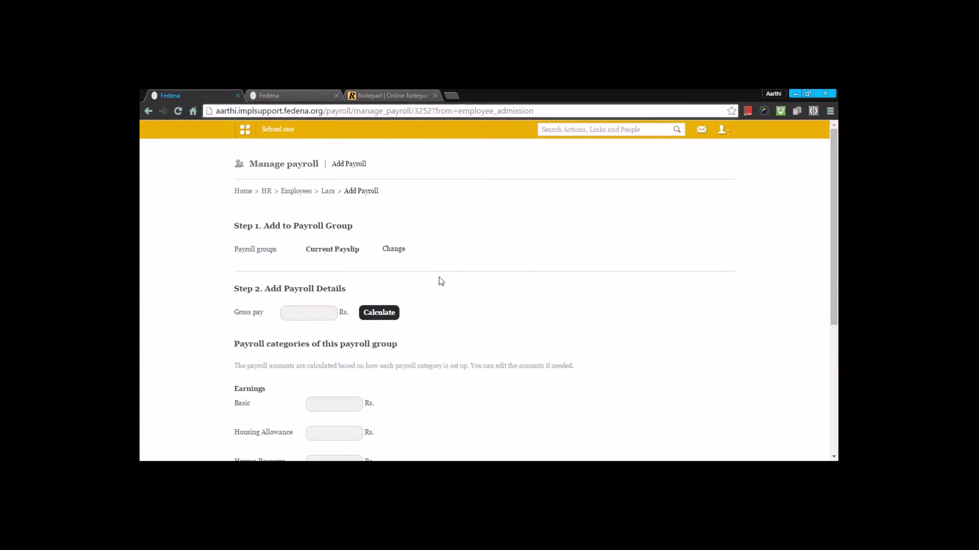
scroll(442, 281, down, 2)
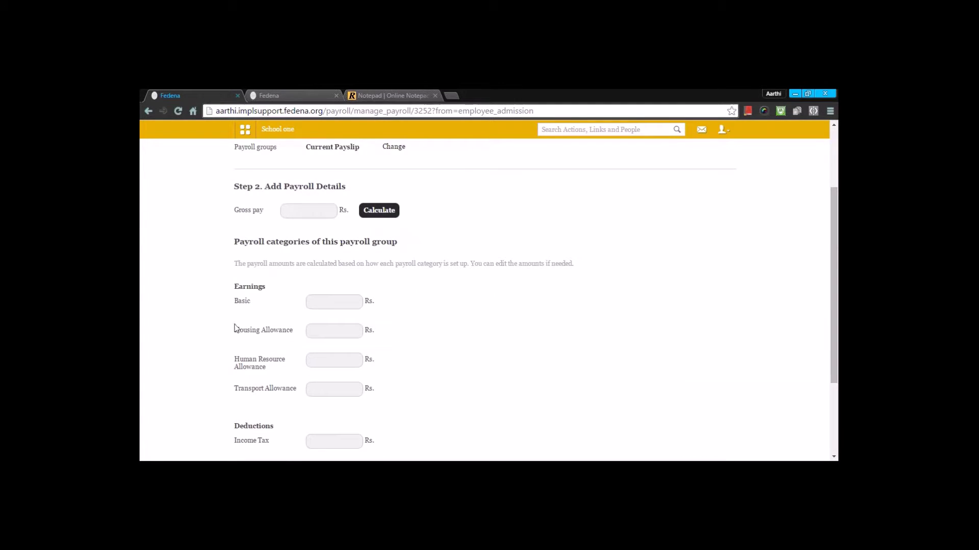
scroll(238, 331, down, 3)
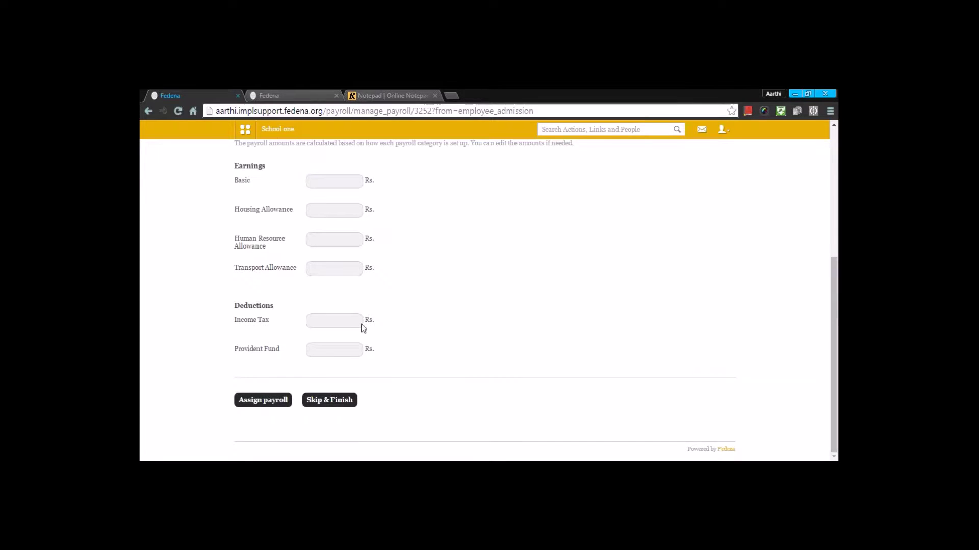
scroll(323, 227, up, 3)
Enter 50000 as gross pay, calculate the amounts, and assign the payroll.
click(334, 244)
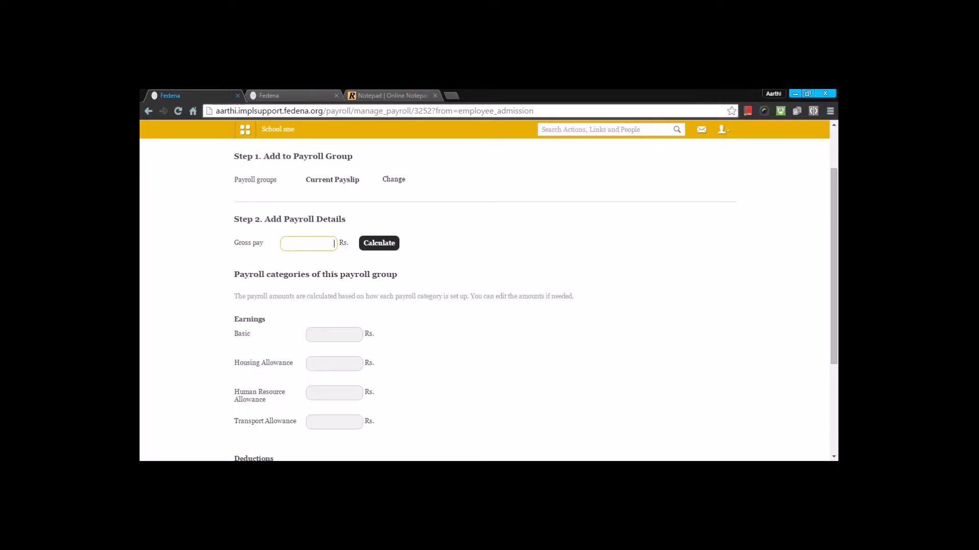
text(50000)
click(392, 247)
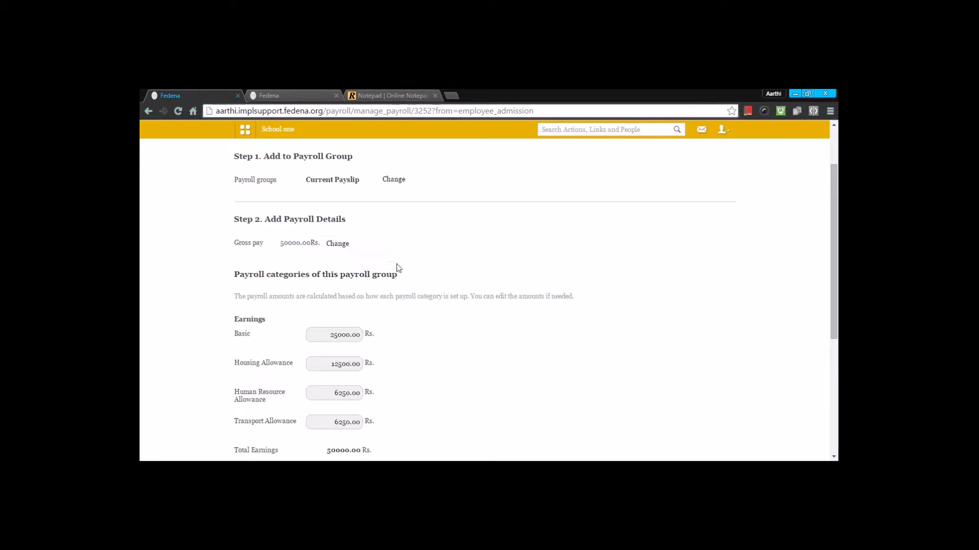
scroll(400, 266, down, 3)
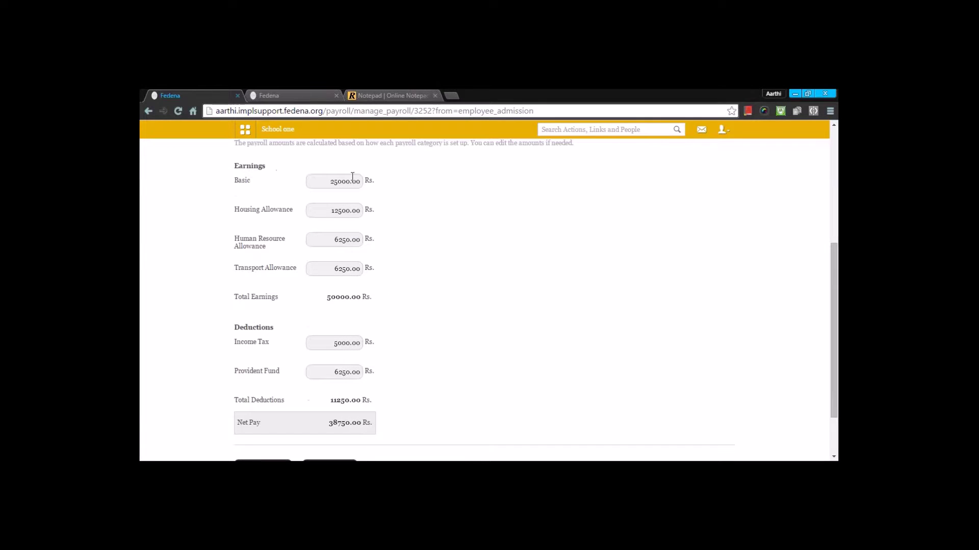
scroll(338, 343, down, 2)
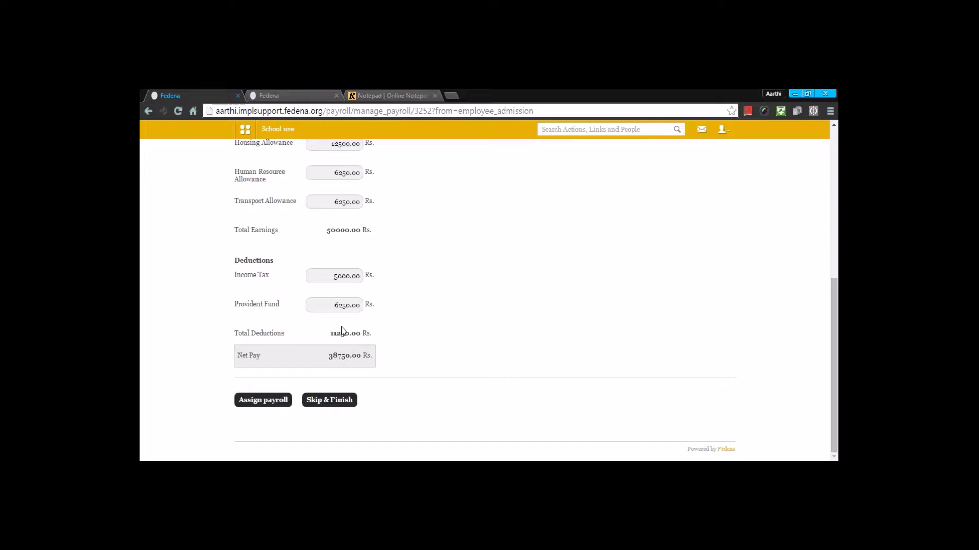
click(278, 400)
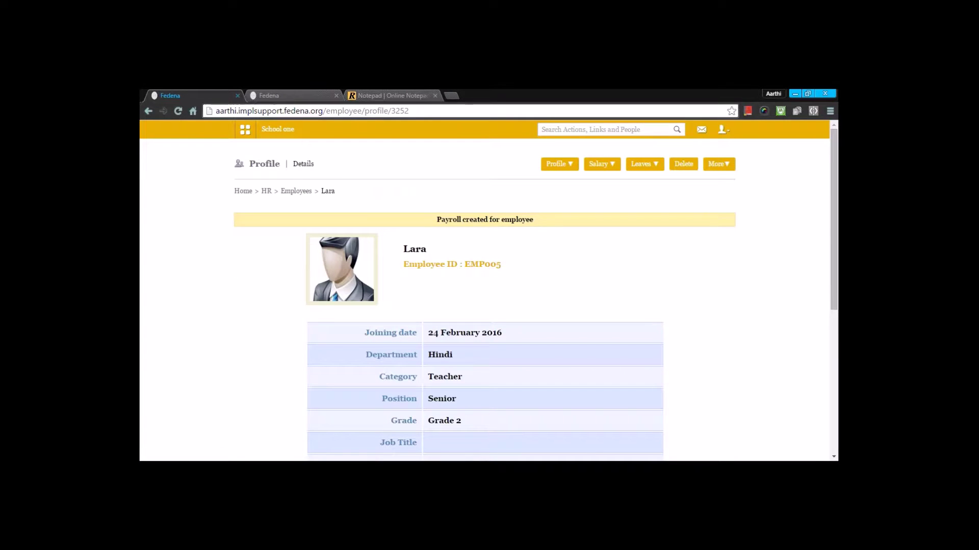
Review the employee's payslip table under Salary > Payslips, then go back to HR.
mouse_move(604, 164)
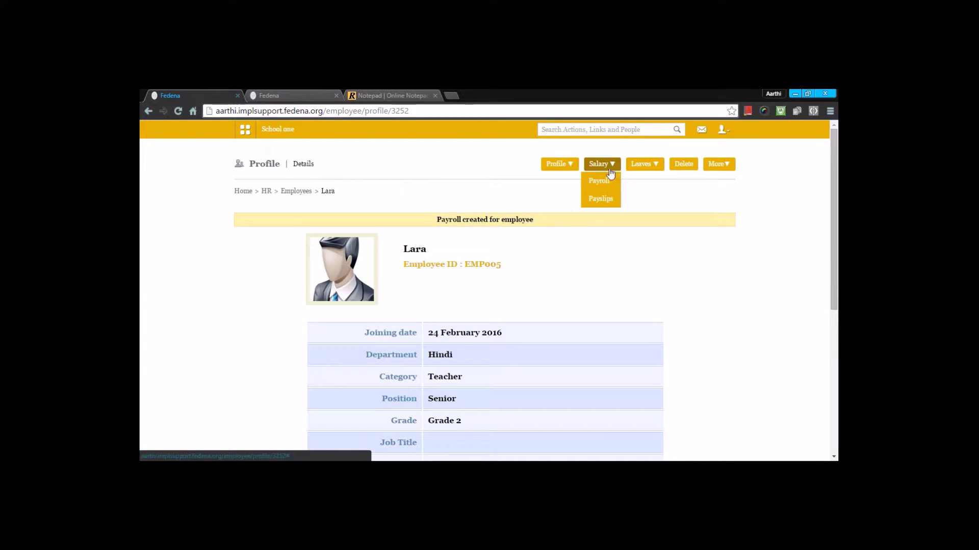
click(602, 199)
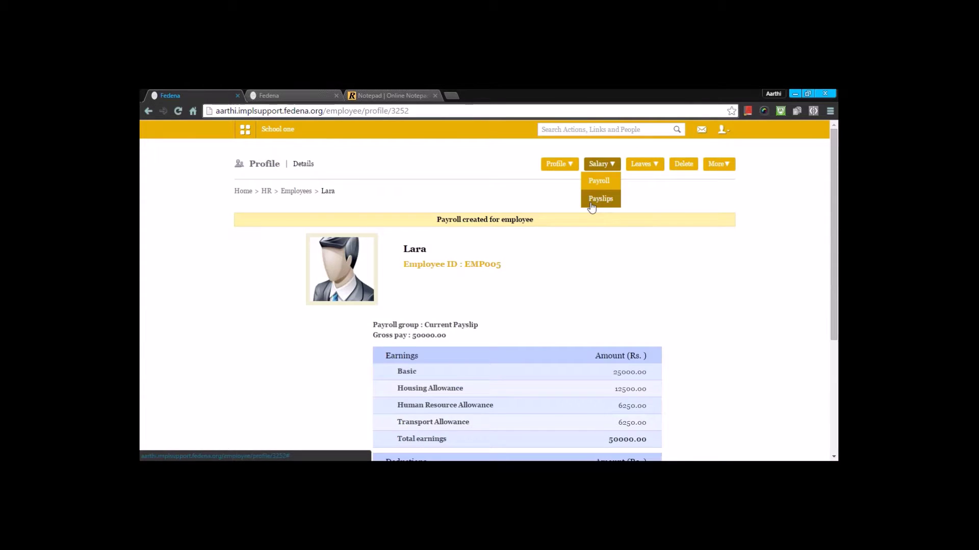
scroll(573, 278, down, 2)
scroll(573, 277, down, 1)
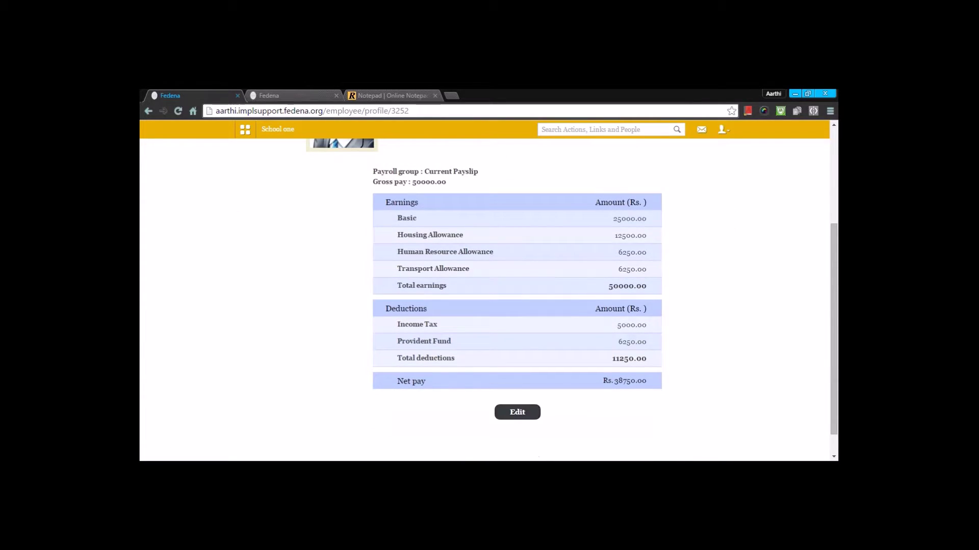
scroll(515, 410, up, 1)
click(514, 419)
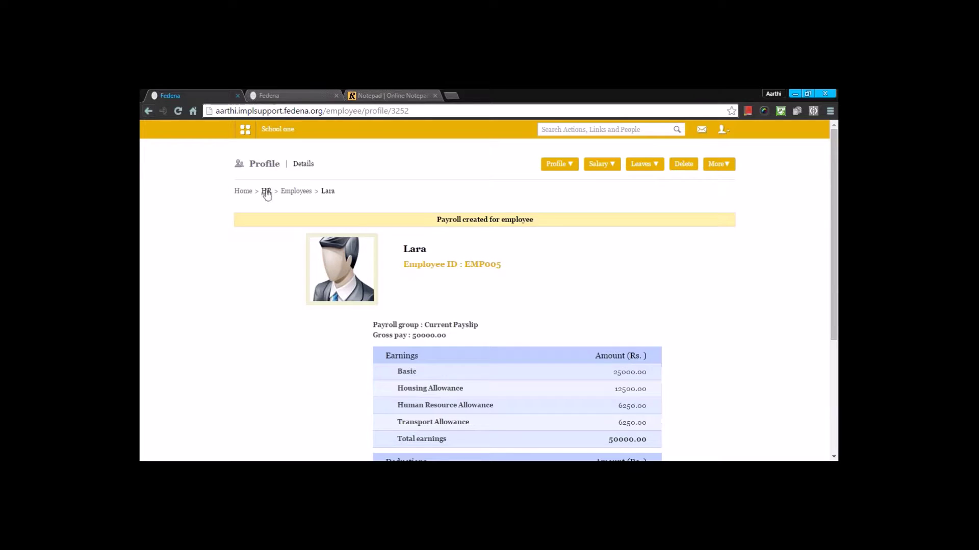
scroll(619, 259, down, 5)
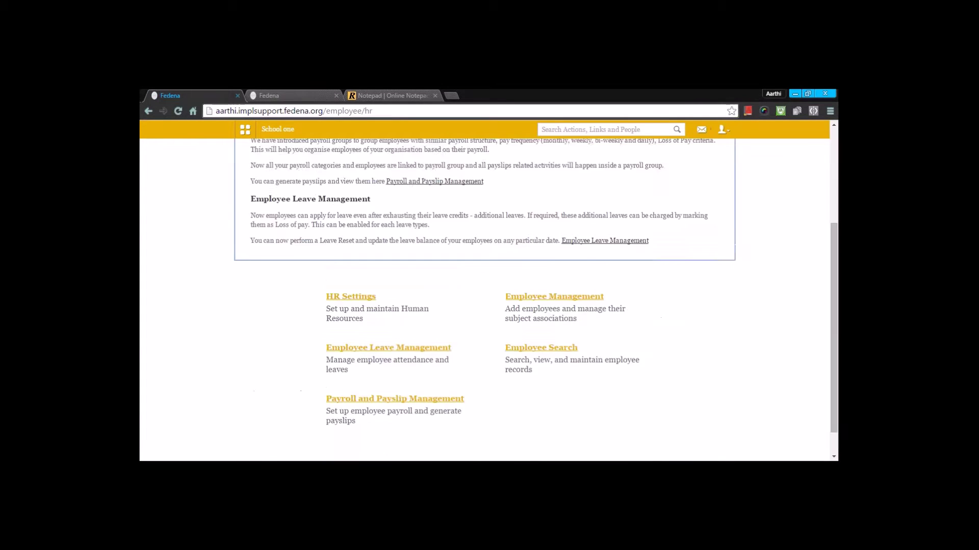
Open employee subject association and pick batch G3 - A, trying the Science subject and department.
click(560, 267)
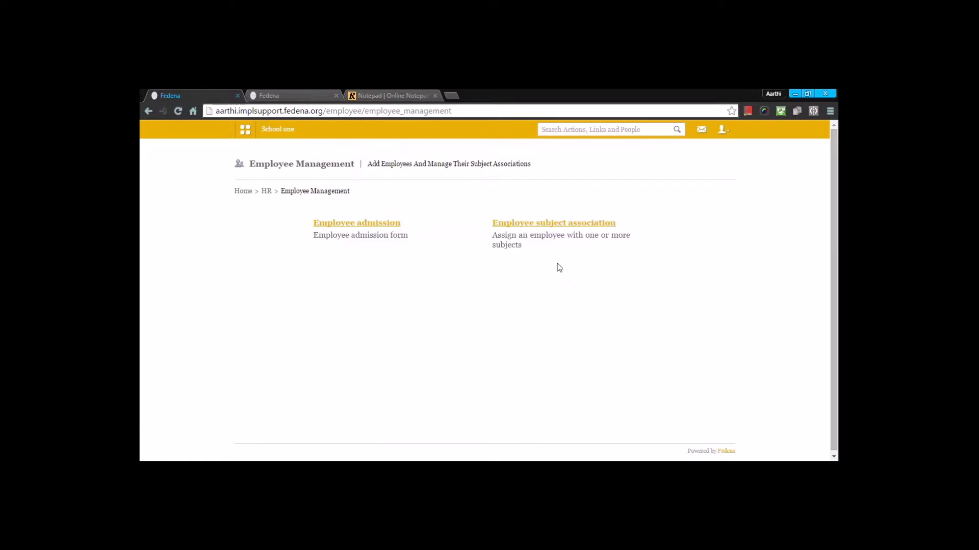
click(571, 225)
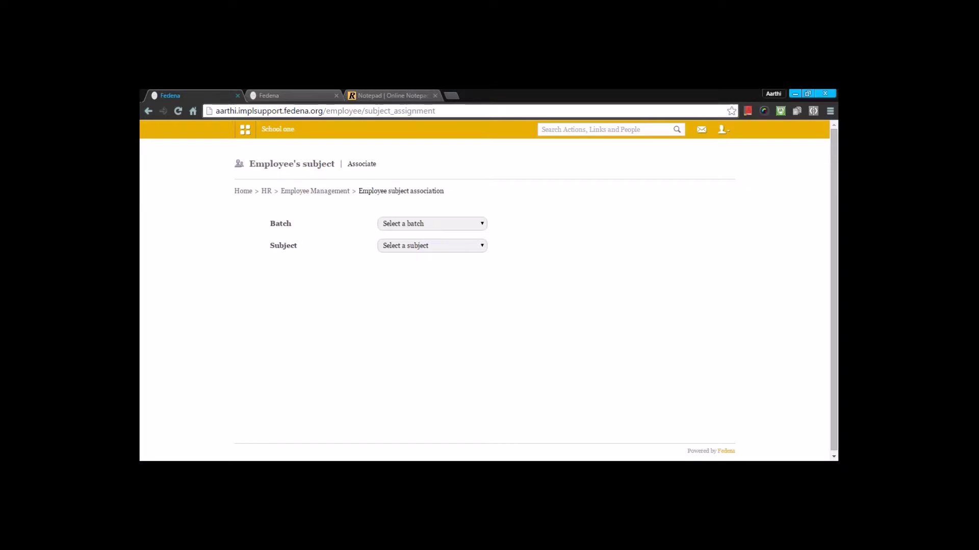
click(437, 227)
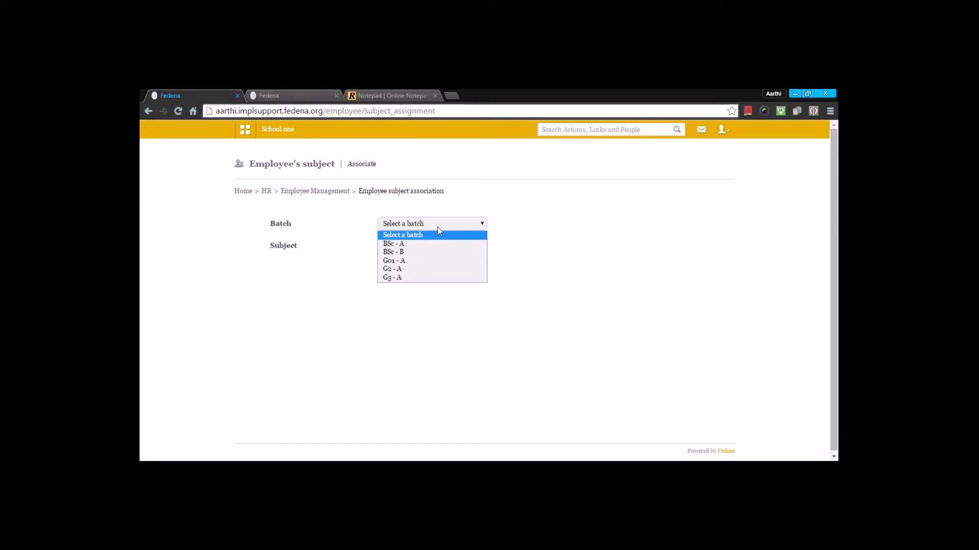
click(417, 277)
click(420, 248)
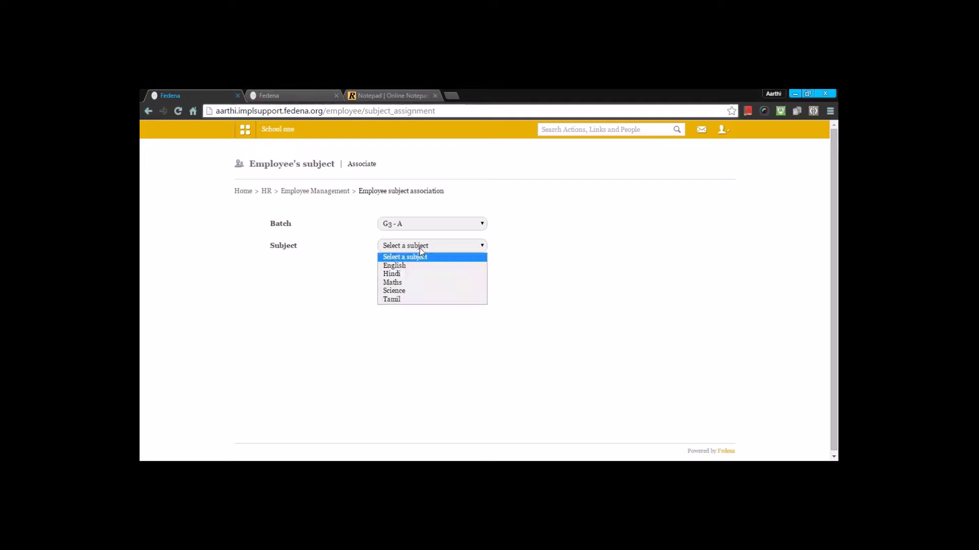
click(403, 290)
click(498, 327)
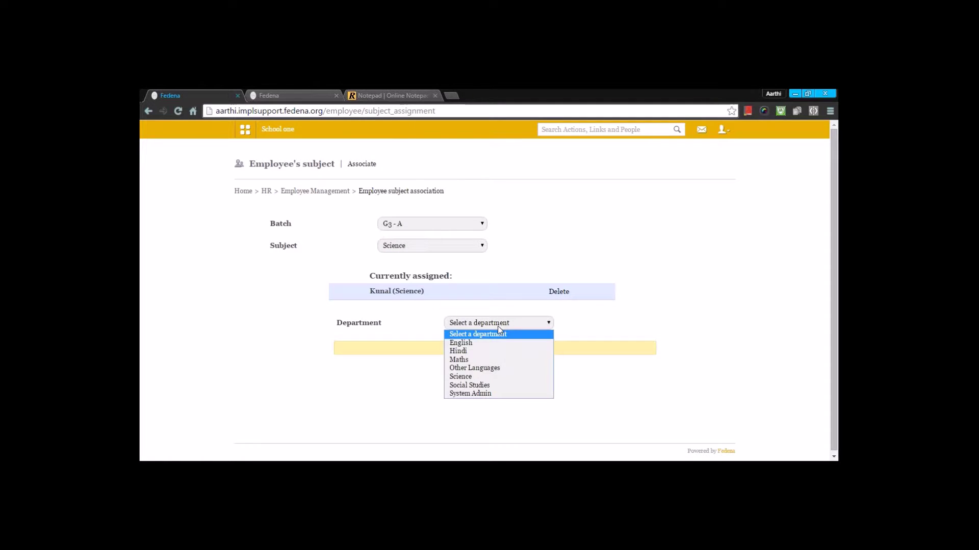
click(467, 375)
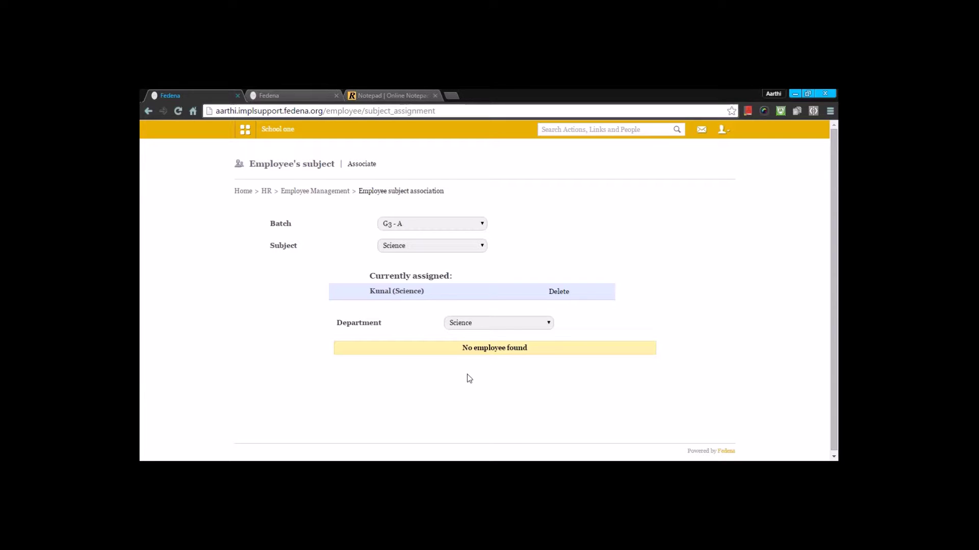
Change the subject to Tamil, list English-department employees, and assign one to Tamil.
click(494, 324)
click(426, 247)
click(426, 246)
click(414, 301)
click(496, 293)
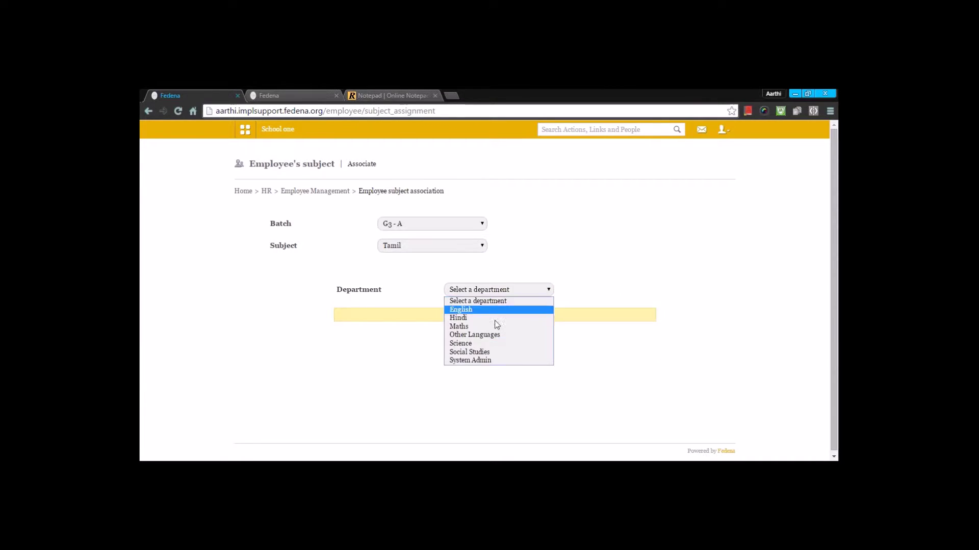
click(485, 335)
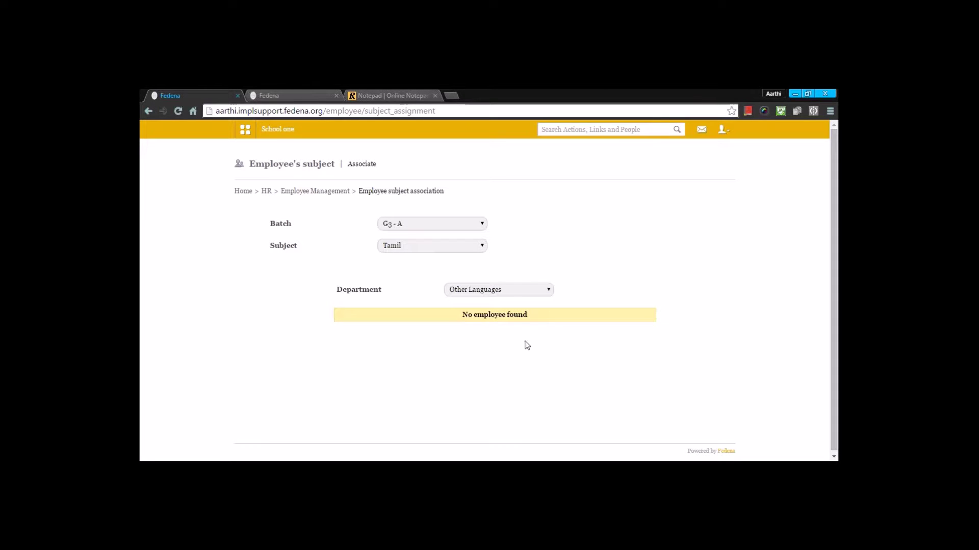
click(509, 298)
click(488, 310)
click(555, 327)
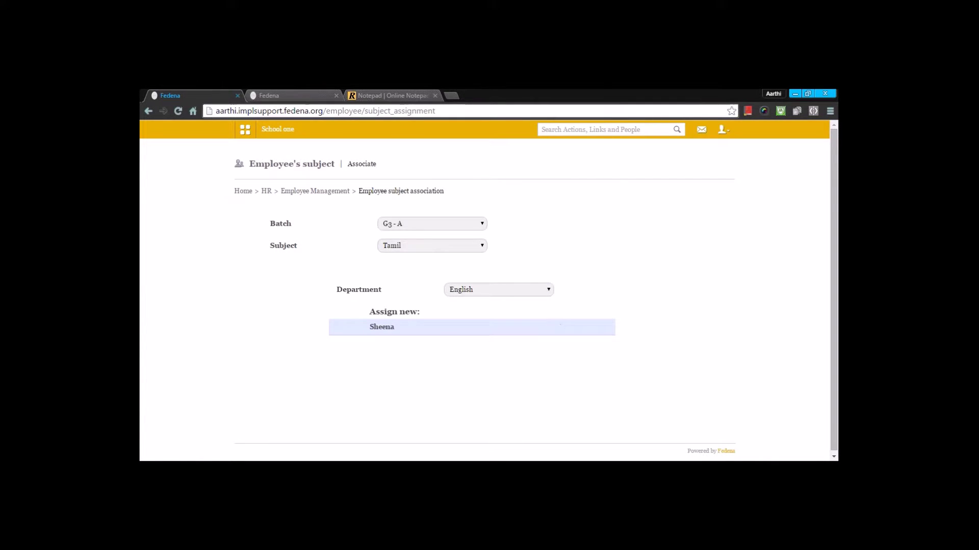
click(340, 192)
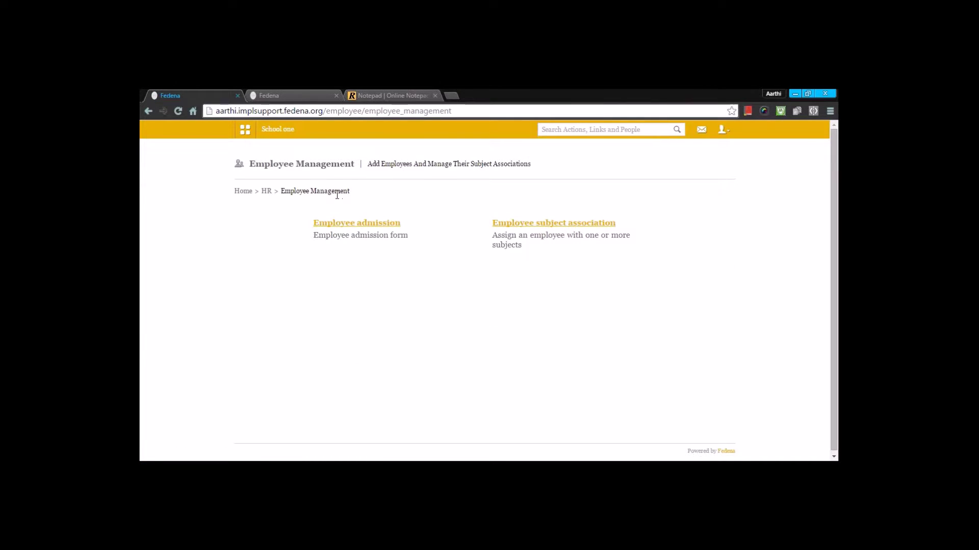
Go to HR, then Employee Leave Management, and open the Attendance Register.
click(266, 191)
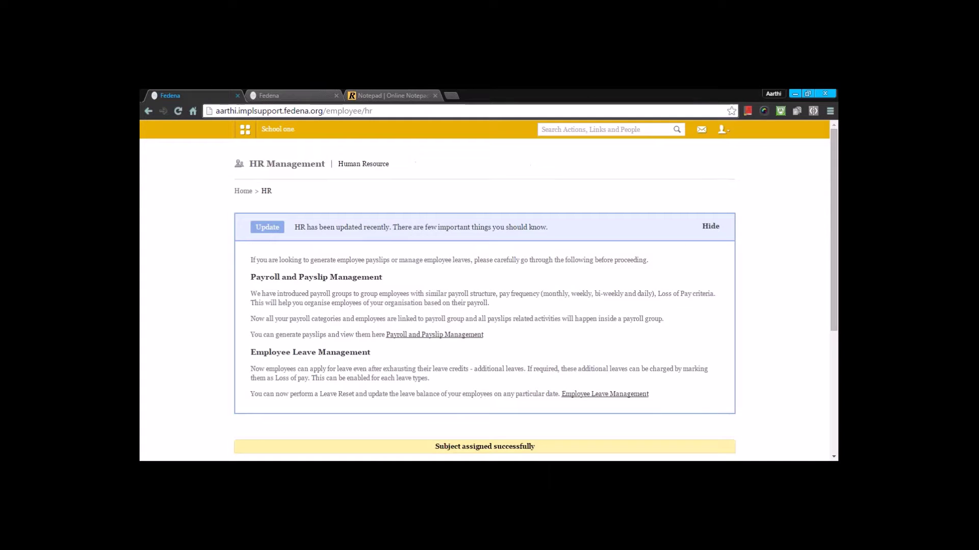
scroll(312, 273, down, 4)
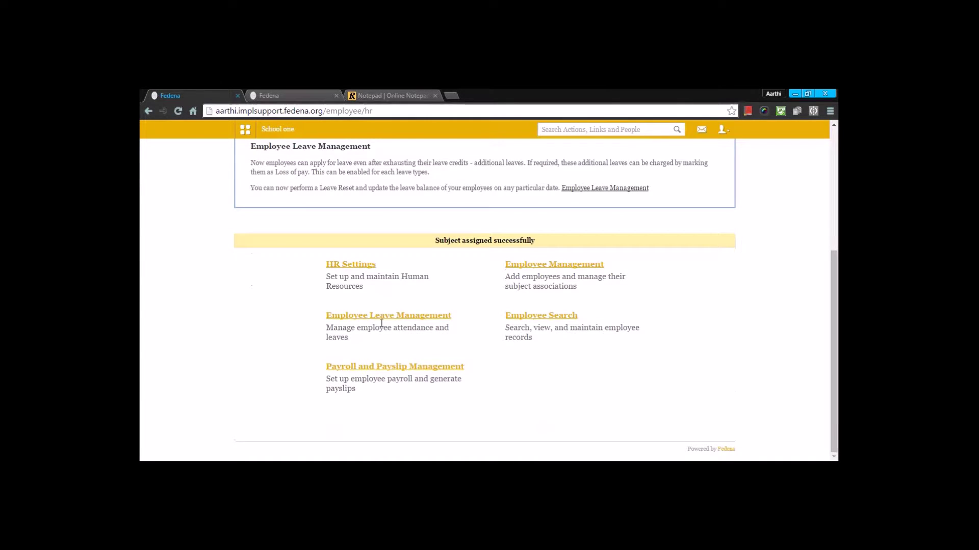
click(389, 317)
scroll(389, 317, down, 1)
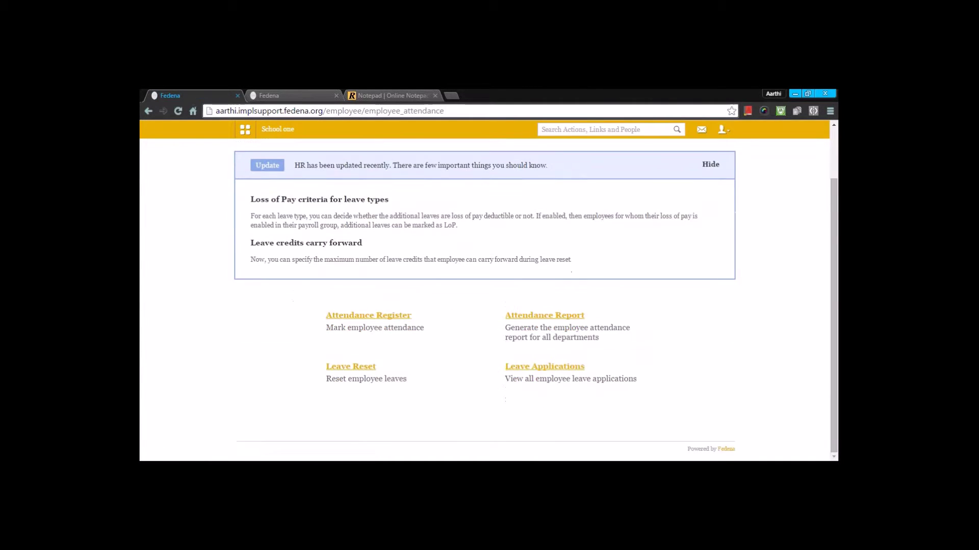
click(389, 316)
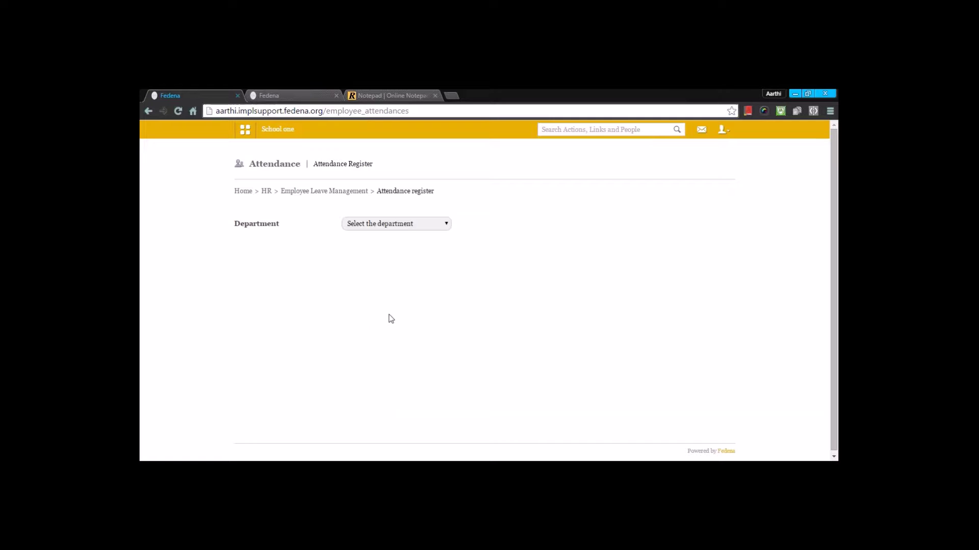
Load the English department's register first, then switch the department to Maths for February 2016.
click(387, 226)
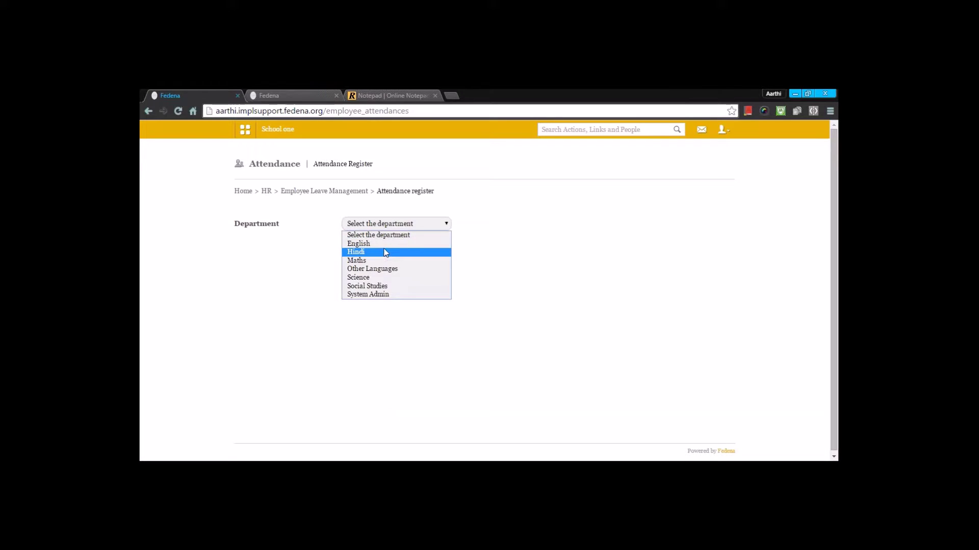
click(387, 245)
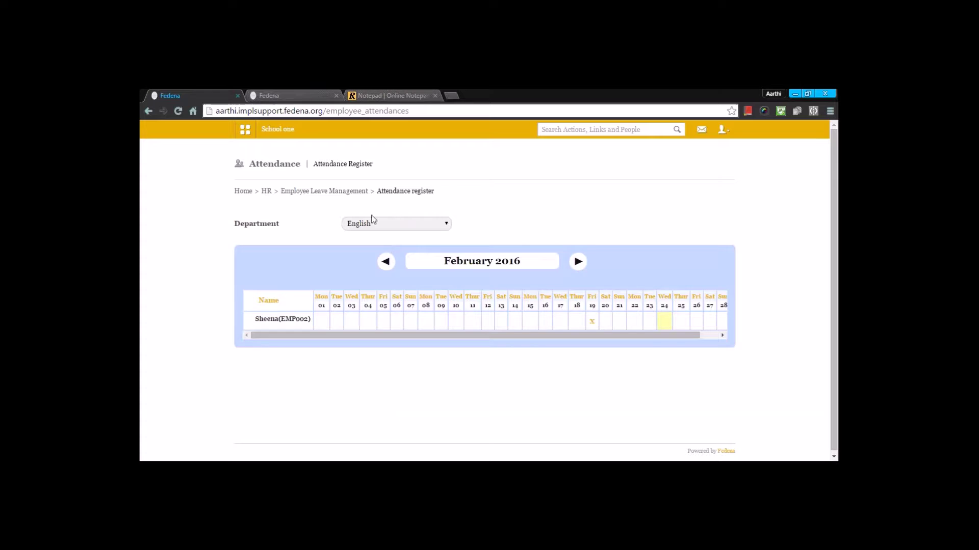
click(375, 224)
click(371, 261)
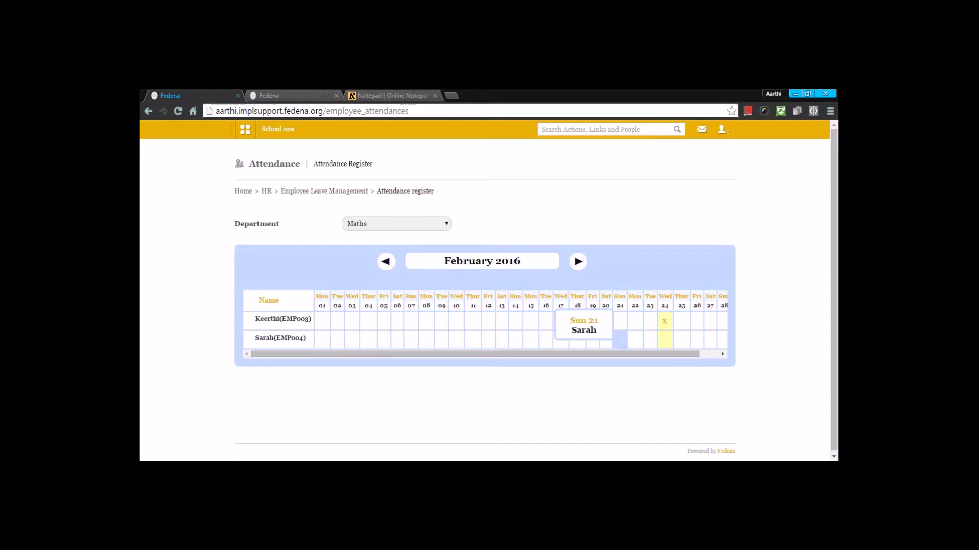
click(636, 345)
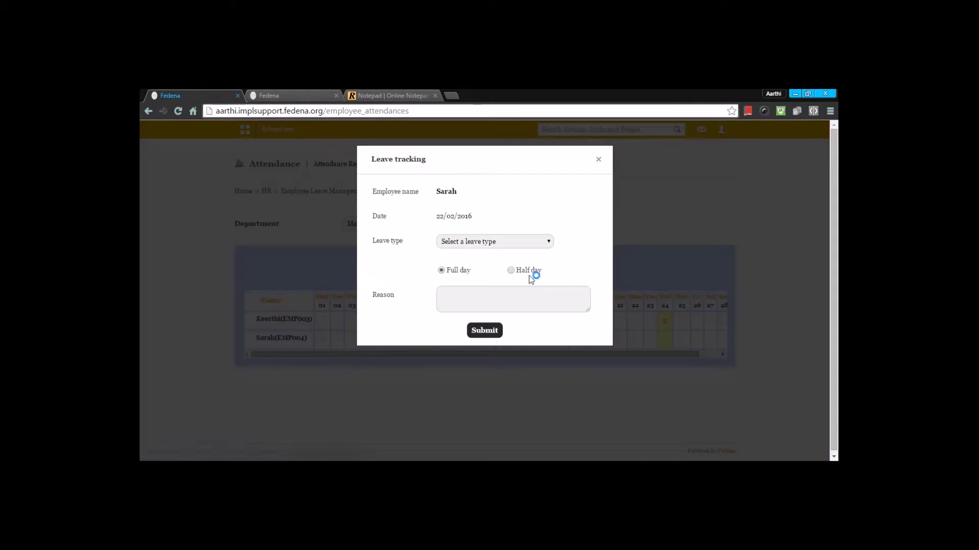
click(446, 241)
click(448, 263)
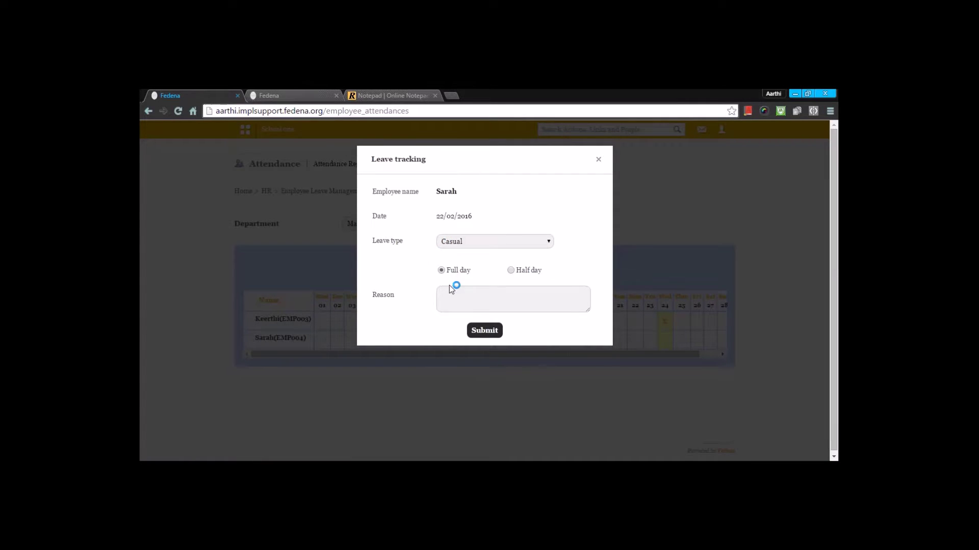
click(449, 289)
text(CA)
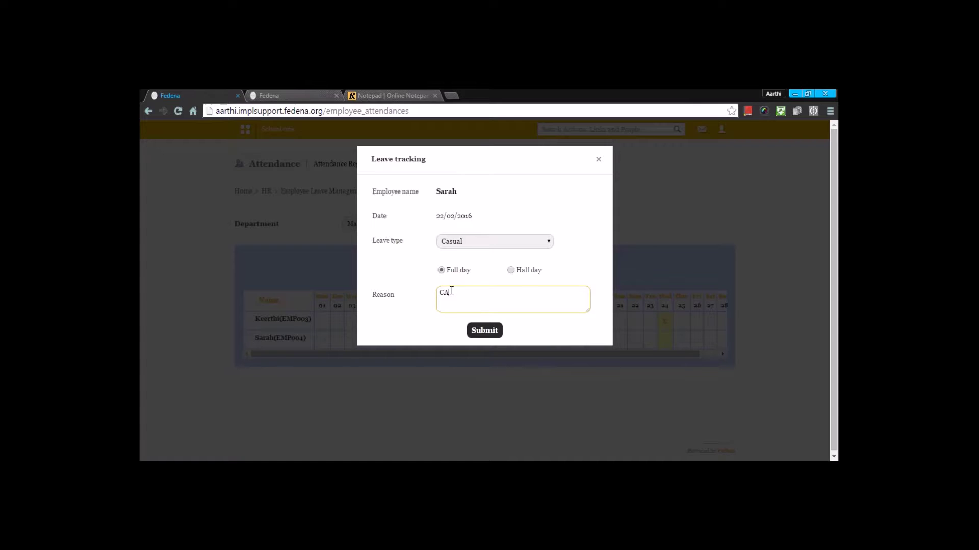
text(SUAK)
text(L)
key(BackSpace)
key(BackSpace)
key(BackSpace)
text(SUA)
click(496, 332)
click(571, 191)
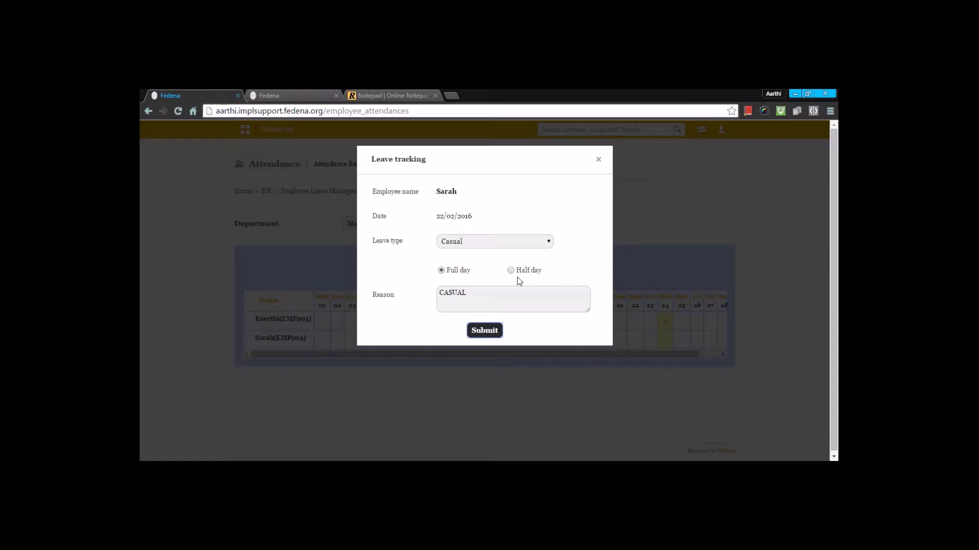
click(497, 339)
click(529, 190)
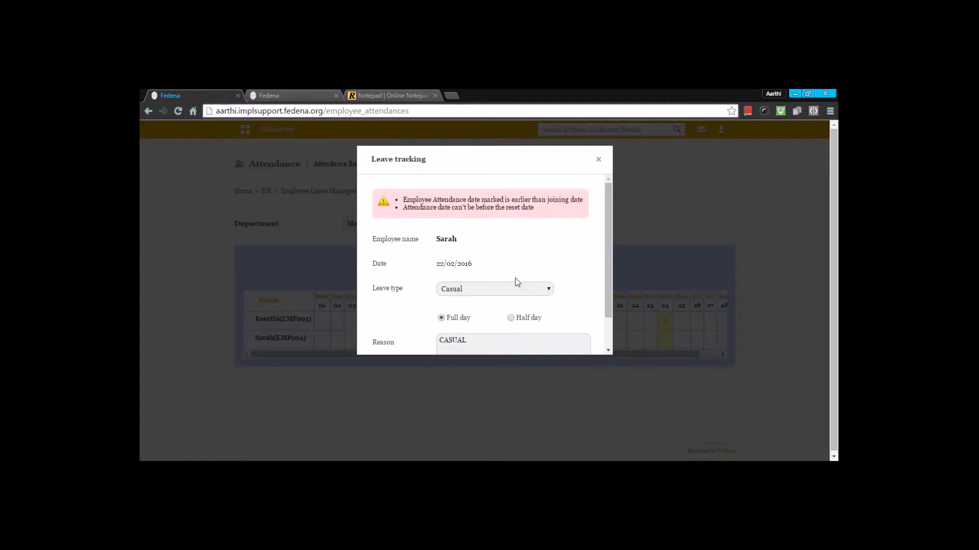
scroll(524, 323, down, 1)
scroll(530, 319, up, 1)
click(599, 161)
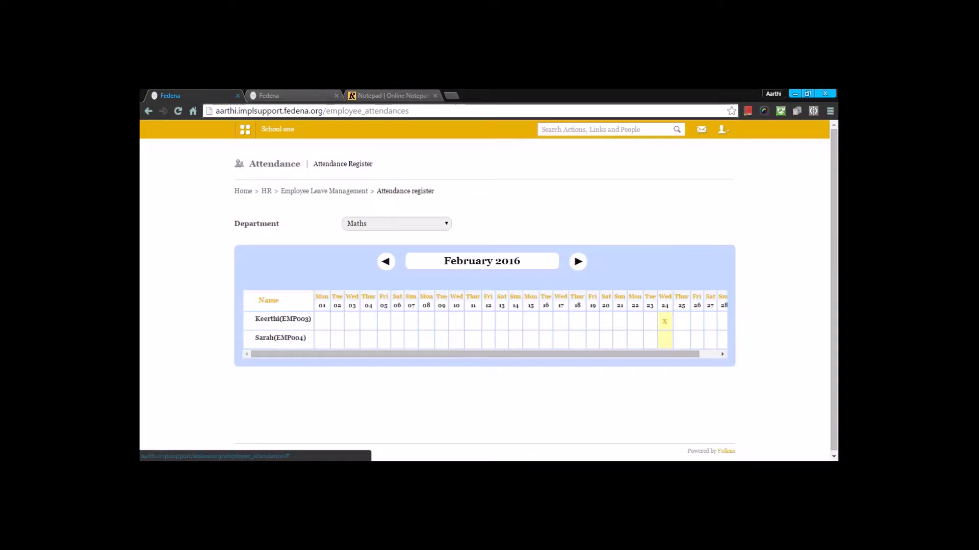
click(646, 319)
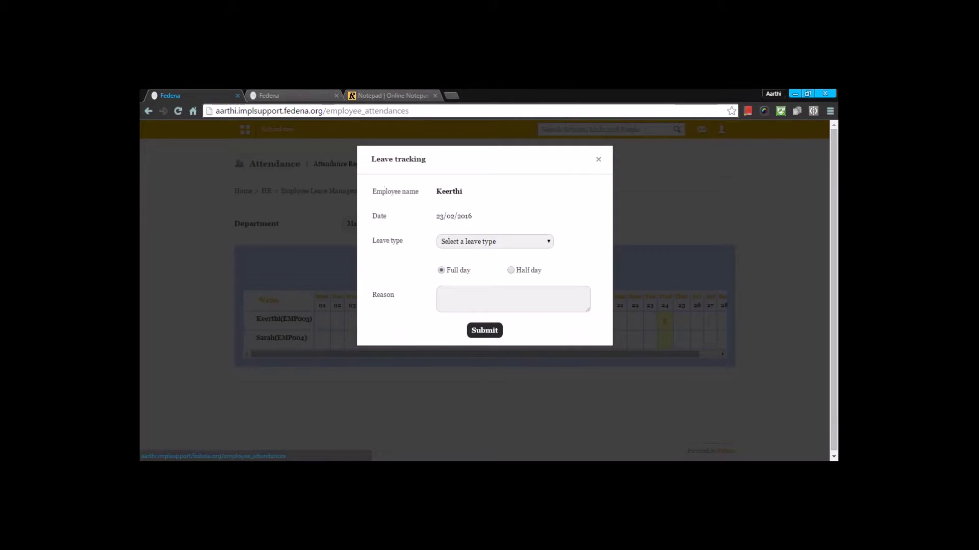
click(493, 243)
click(485, 260)
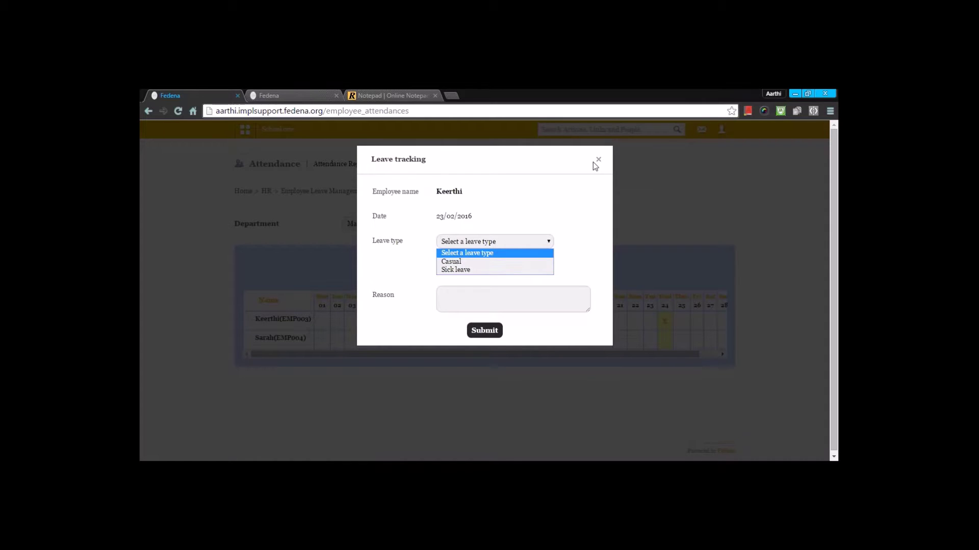
click(597, 160)
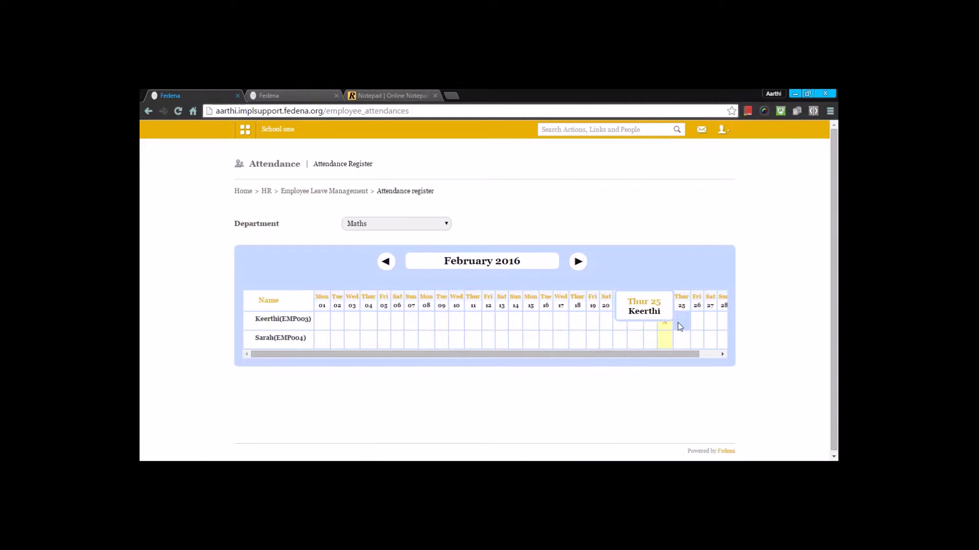
click(650, 339)
click(481, 241)
click(476, 260)
click(490, 299)
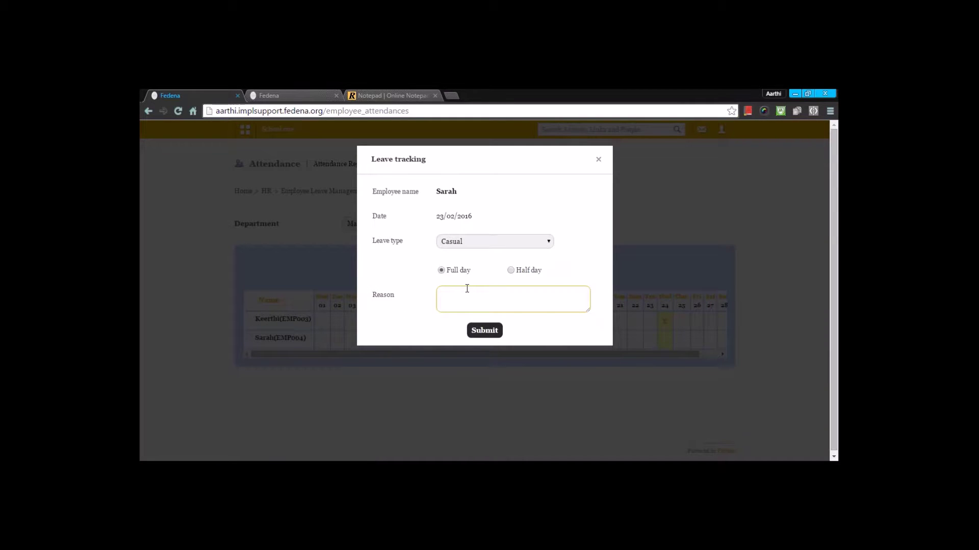
text(CASU)
click(493, 331)
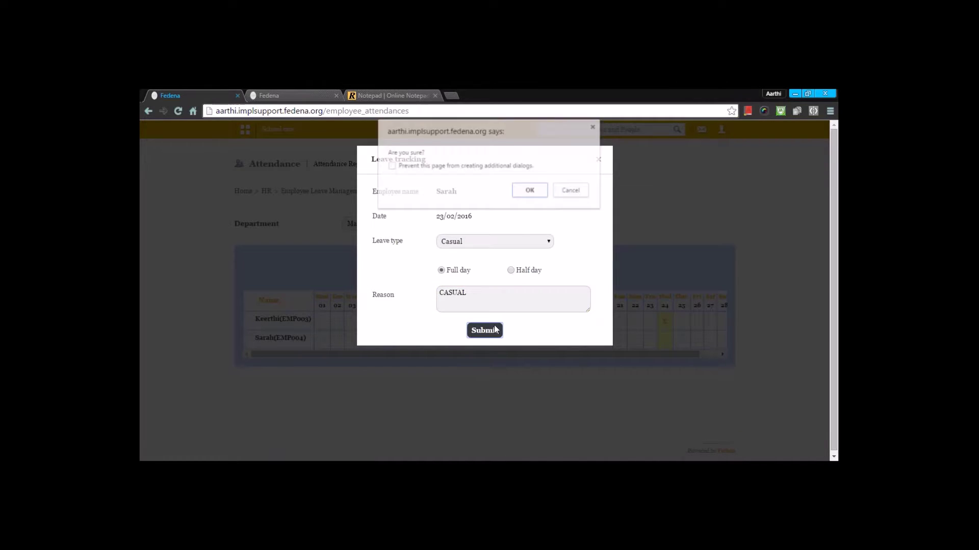
click(530, 191)
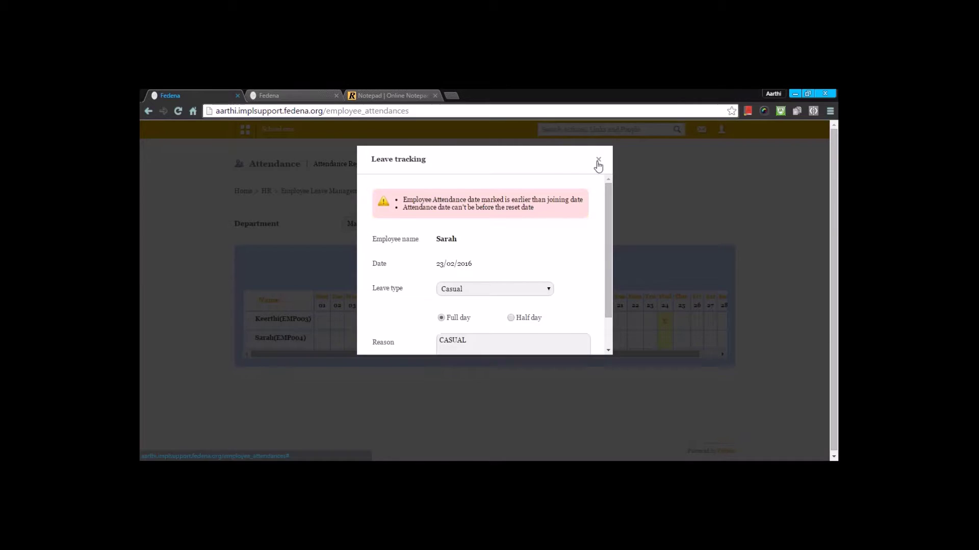
click(598, 161)
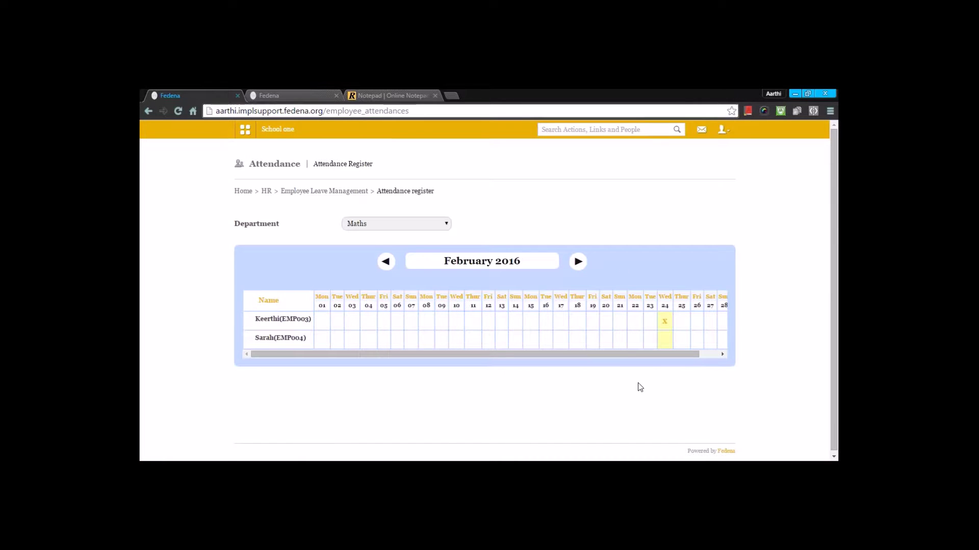
click(662, 343)
click(524, 240)
click(521, 262)
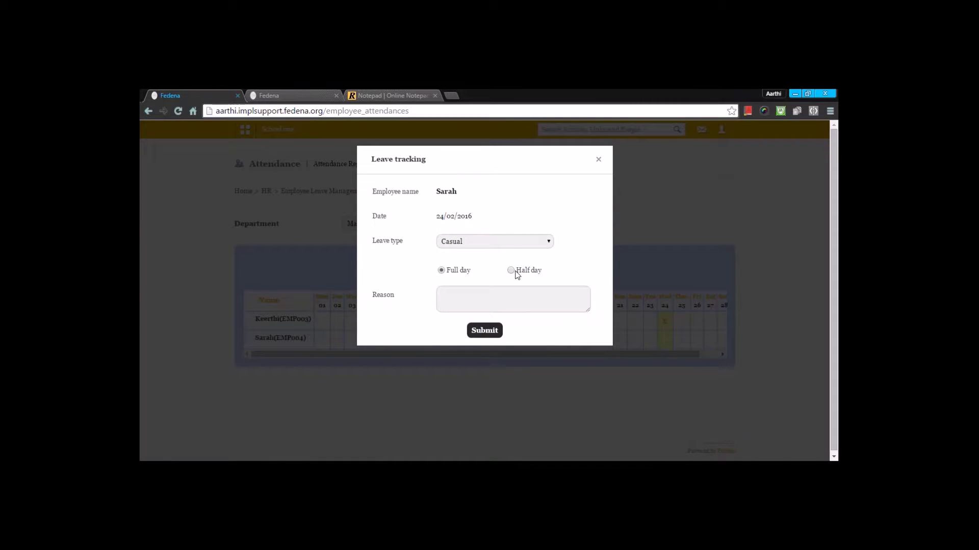
click(491, 297)
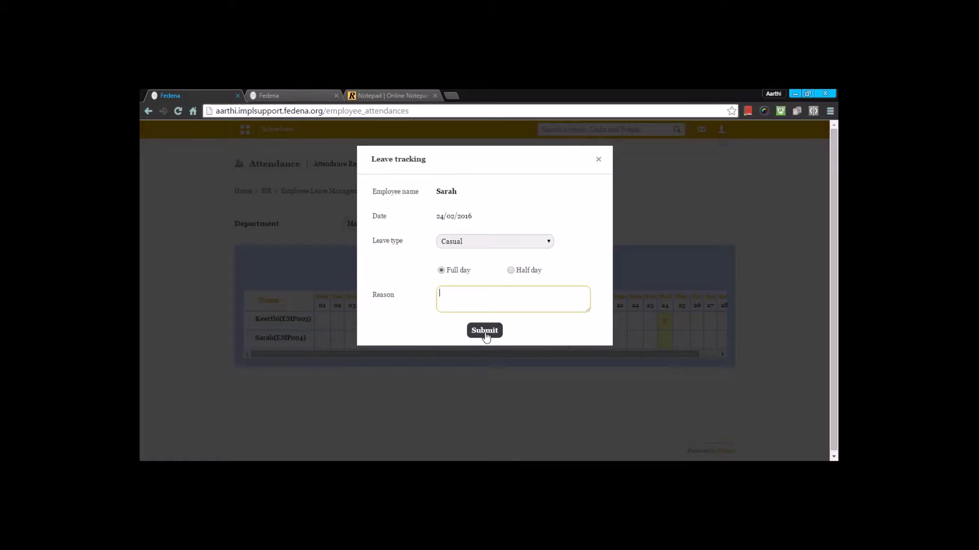
click(598, 160)
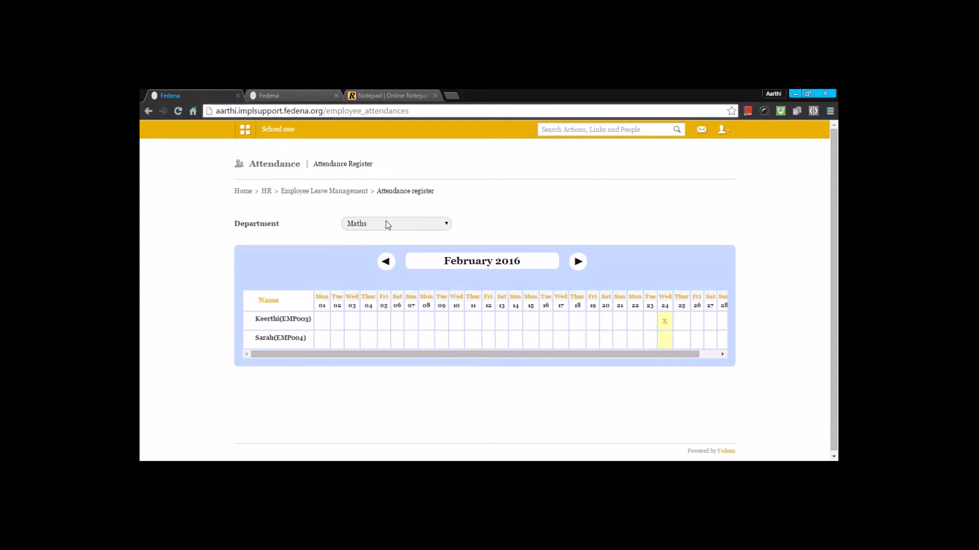
Open the employee attendance report from Employee Leave Management.
click(354, 192)
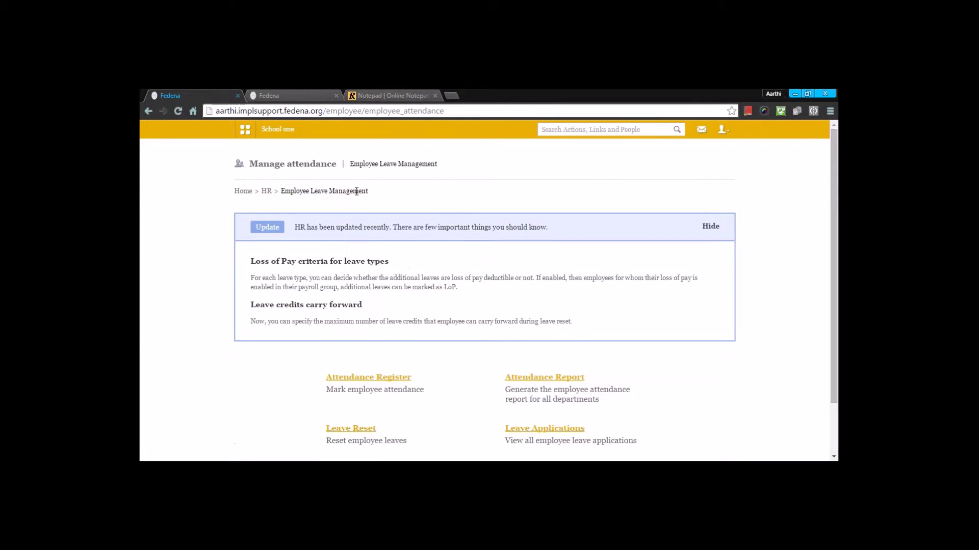
scroll(357, 192, down, 1)
click(545, 315)
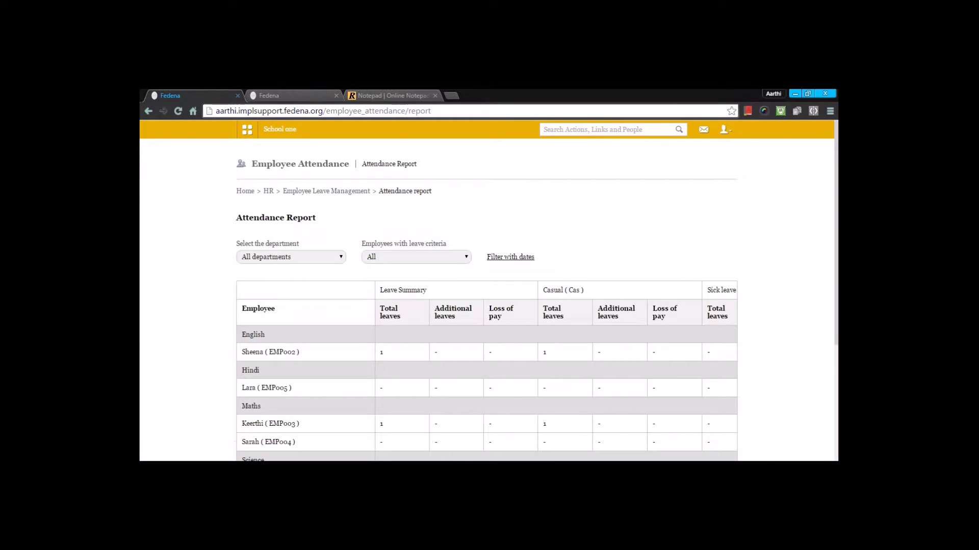
scroll(487, 305, down, 2)
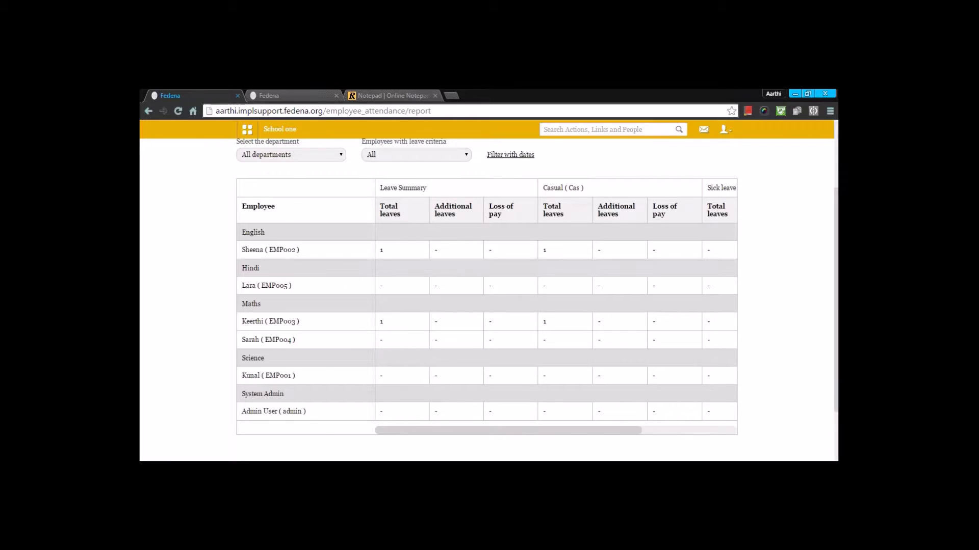
scroll(509, 313, up, 2)
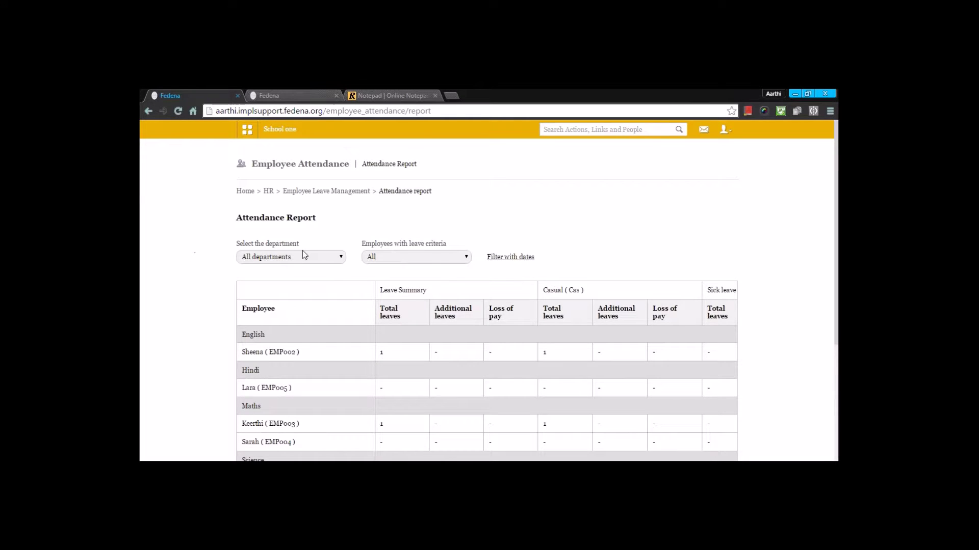
Keep the attendance report set to all departments and All leave criteria.
click(334, 259)
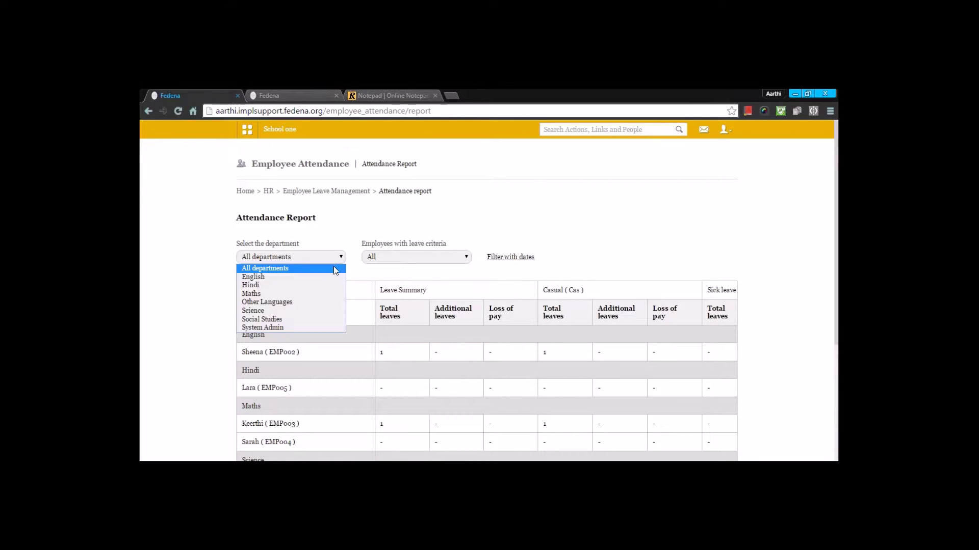
click(334, 266)
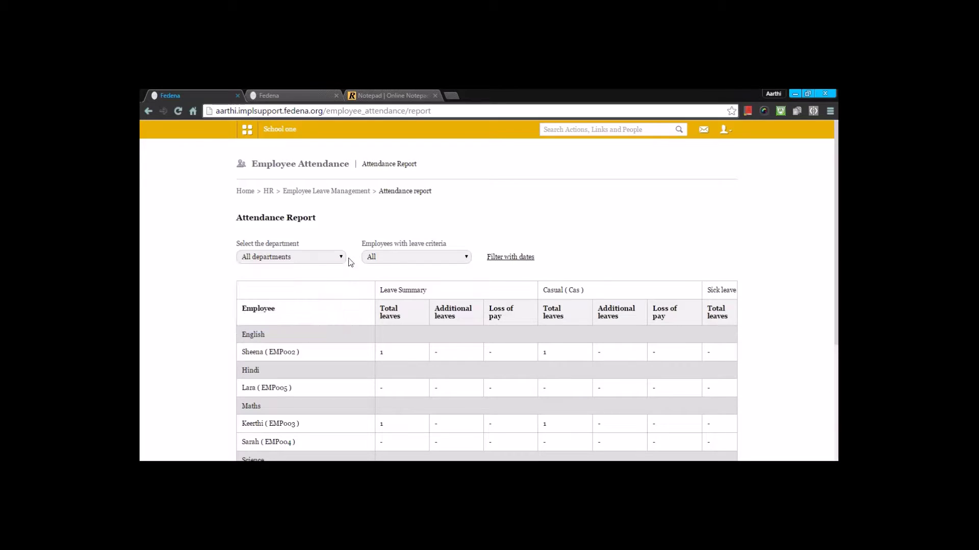
click(378, 258)
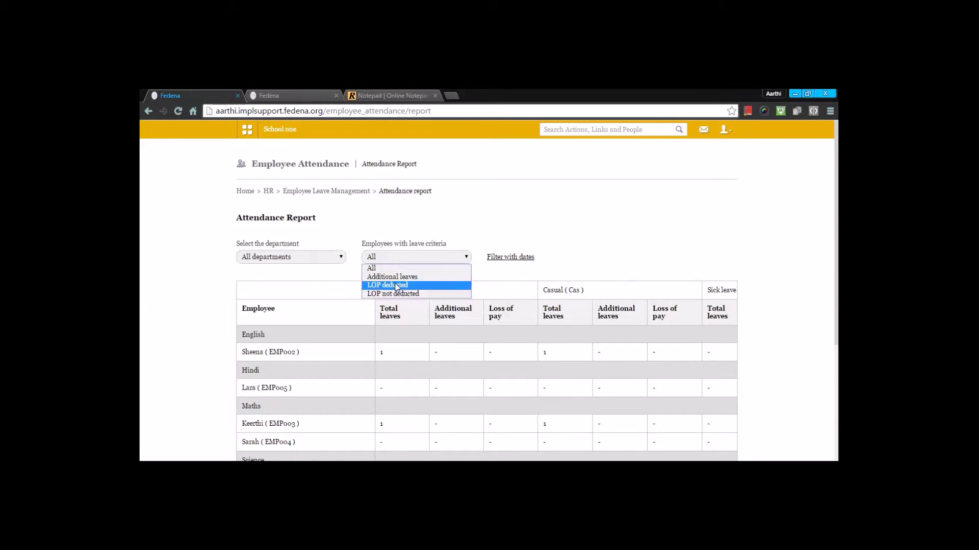
click(436, 230)
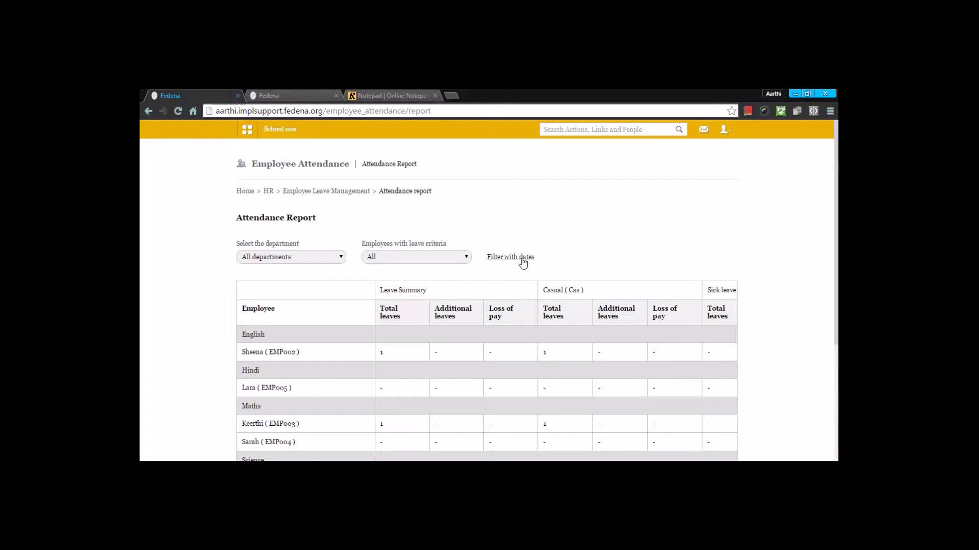
Scroll through the report and go back to Employee Leave Management.
scroll(509, 261, down, 3)
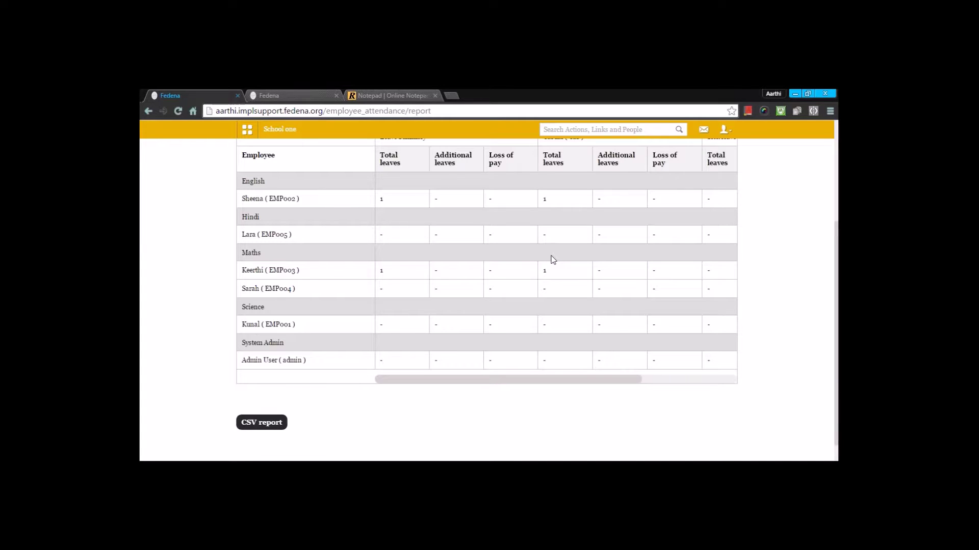
scroll(535, 271, down, 1)
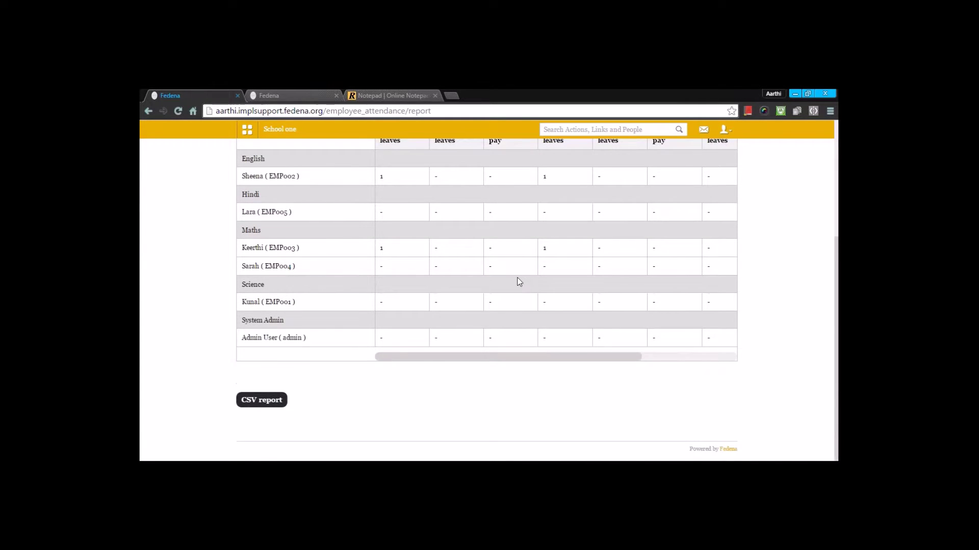
scroll(295, 370, up, 4)
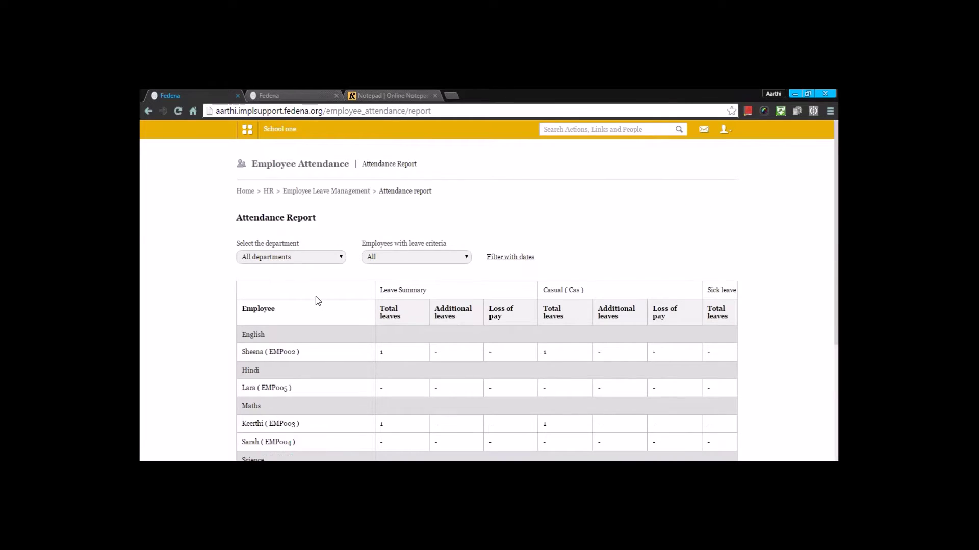
click(327, 191)
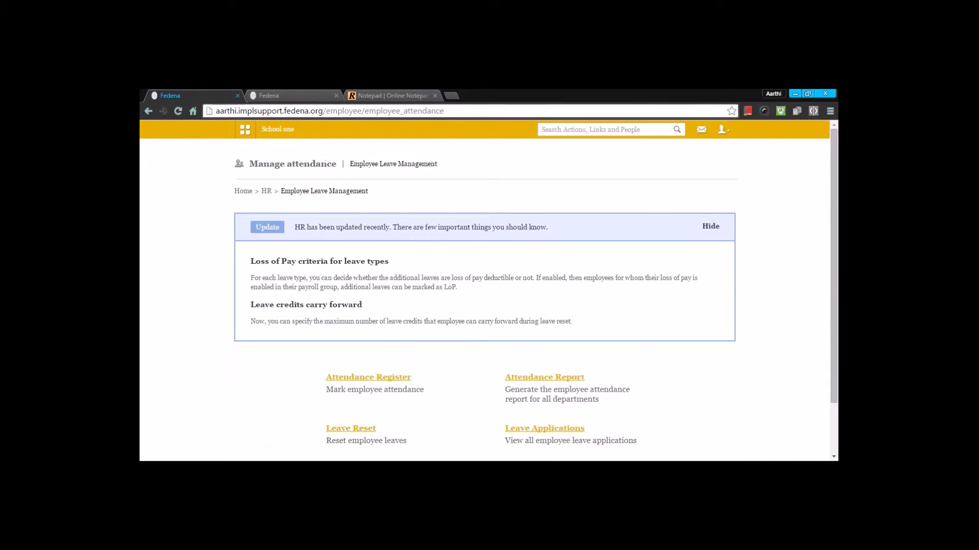
Save leave reset settings so leaves reset even with non-deducted LOP leaves.
scroll(475, 310, down, 2)
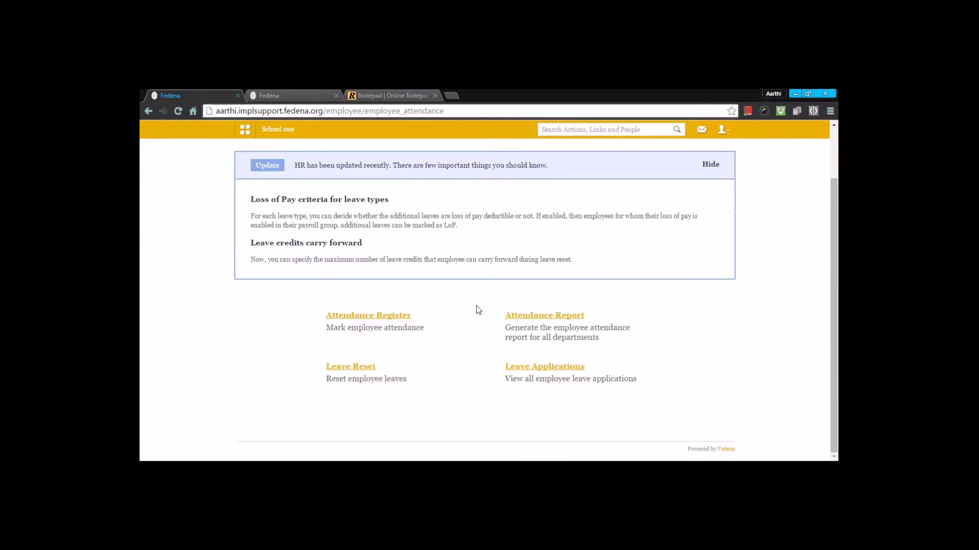
click(364, 368)
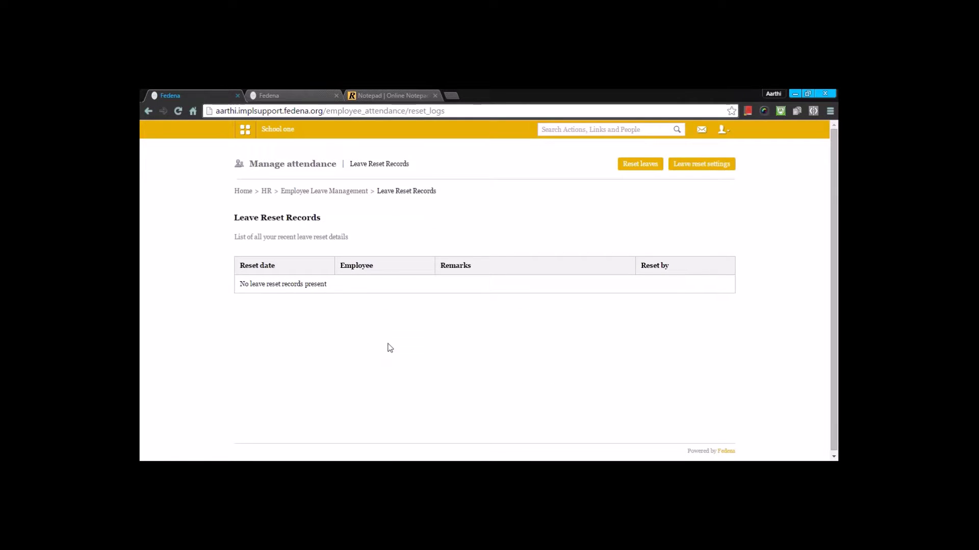
click(721, 168)
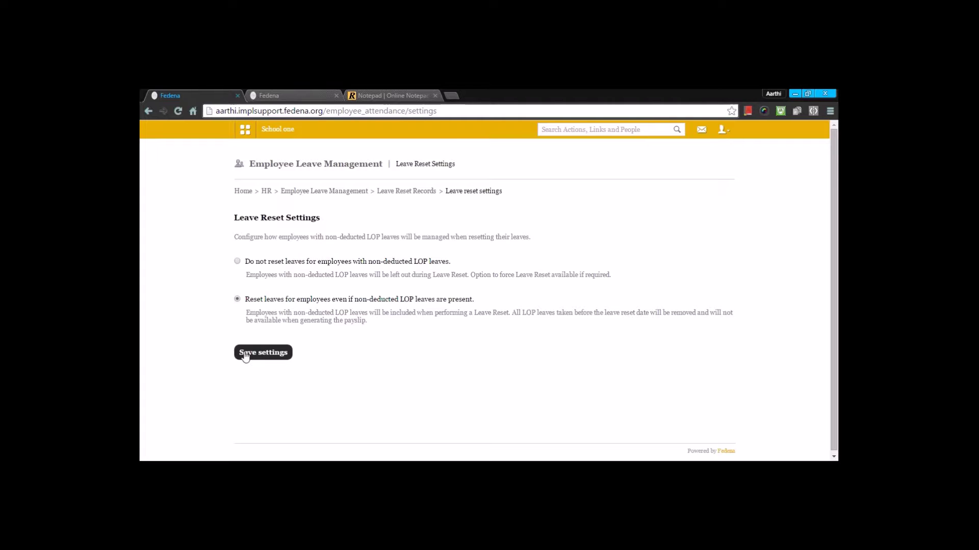
click(417, 192)
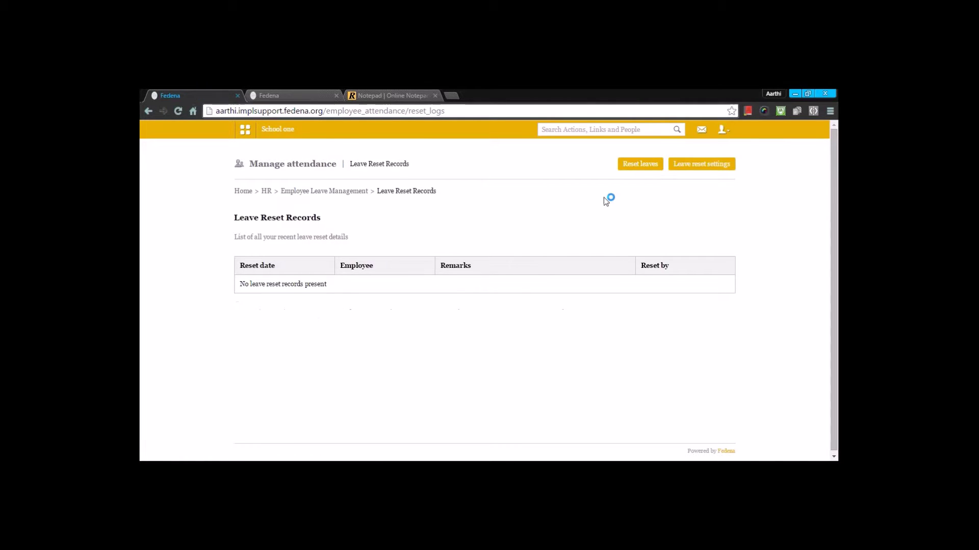
Check the English department's employees under Reset leaves, then return to Employee Leave Management.
click(642, 170)
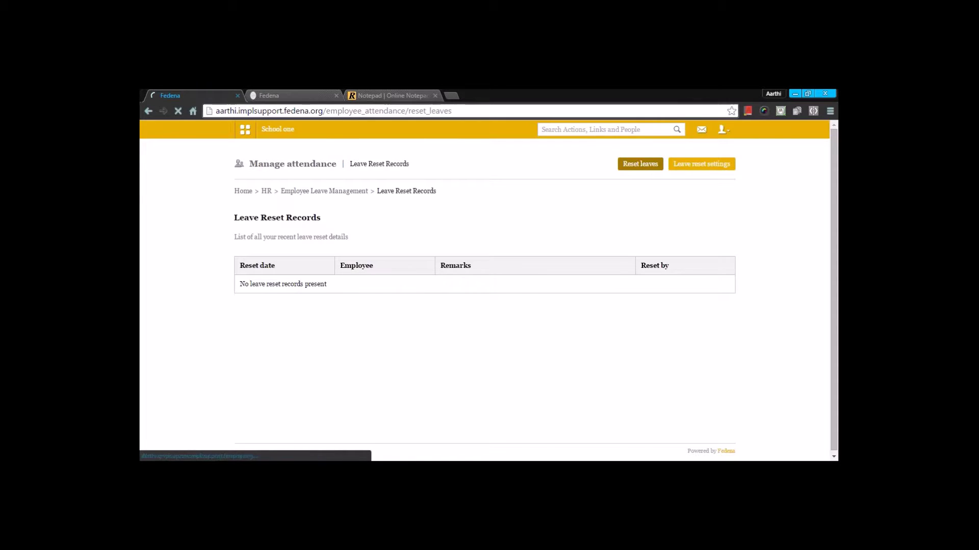
click(305, 271)
click(399, 275)
click(402, 293)
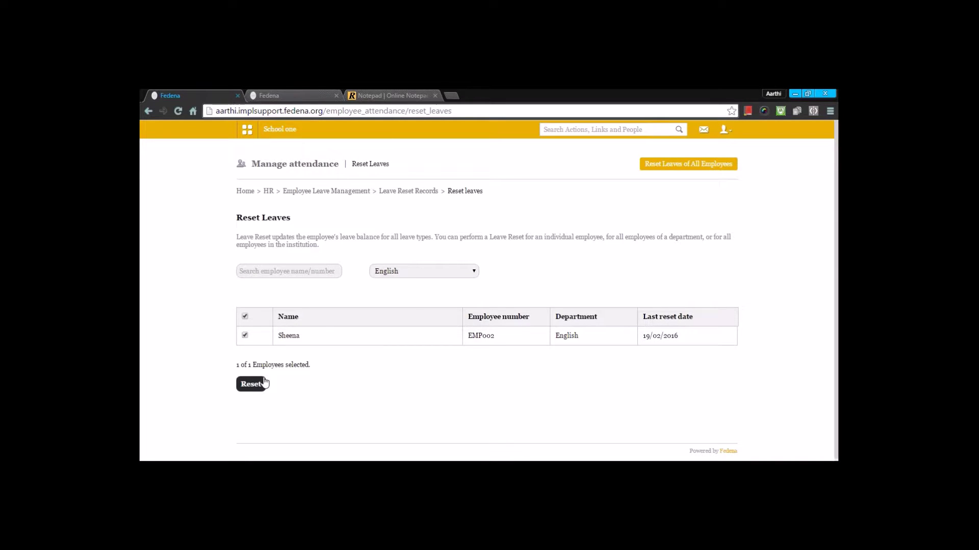
click(340, 192)
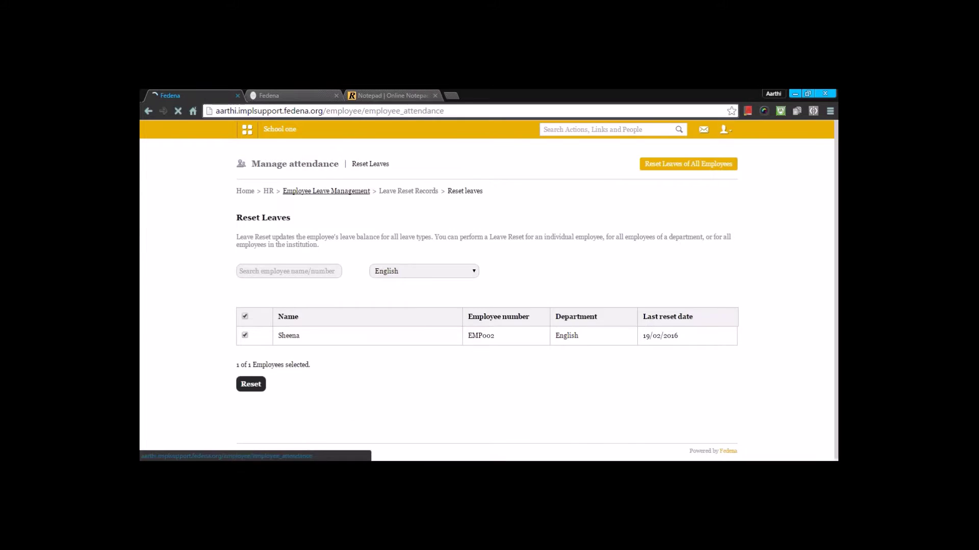
scroll(341, 194, down, 3)
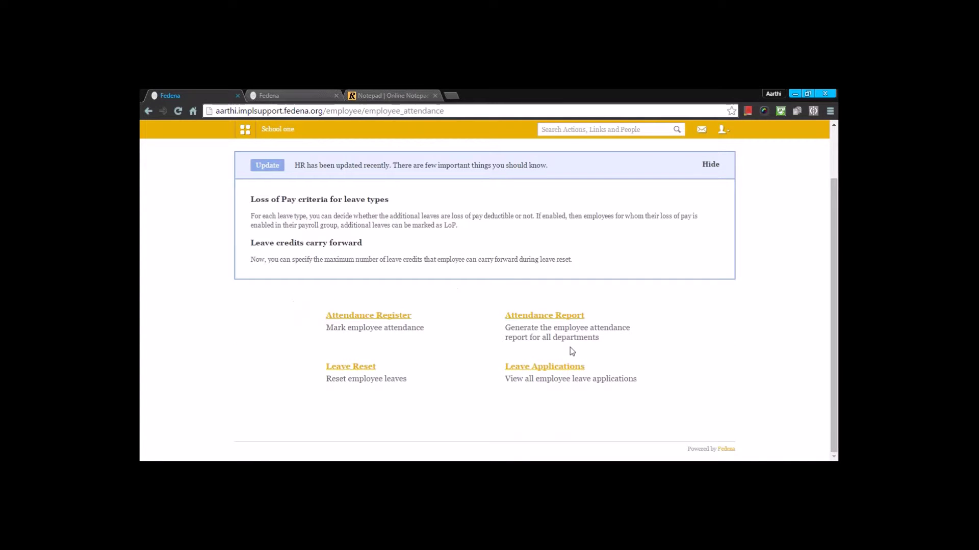
click(565, 368)
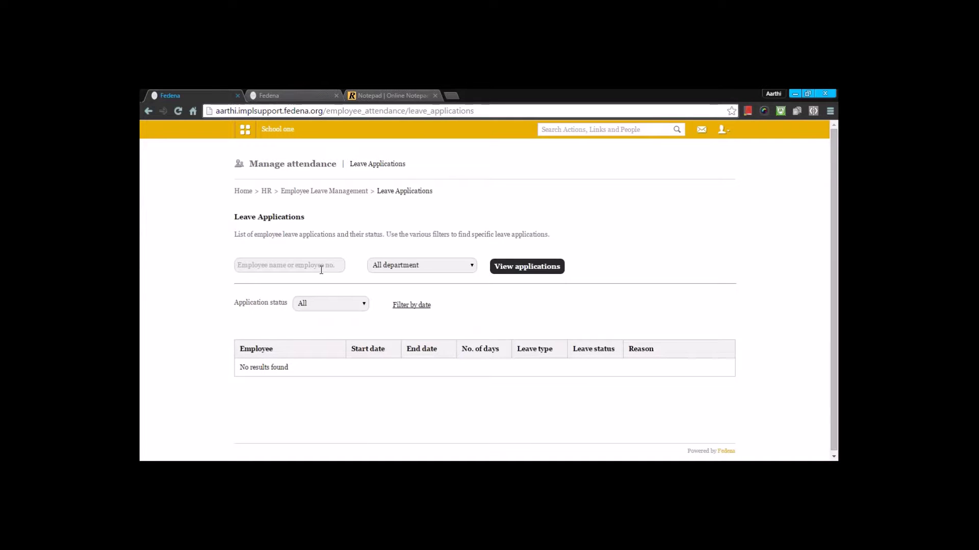
click(395, 266)
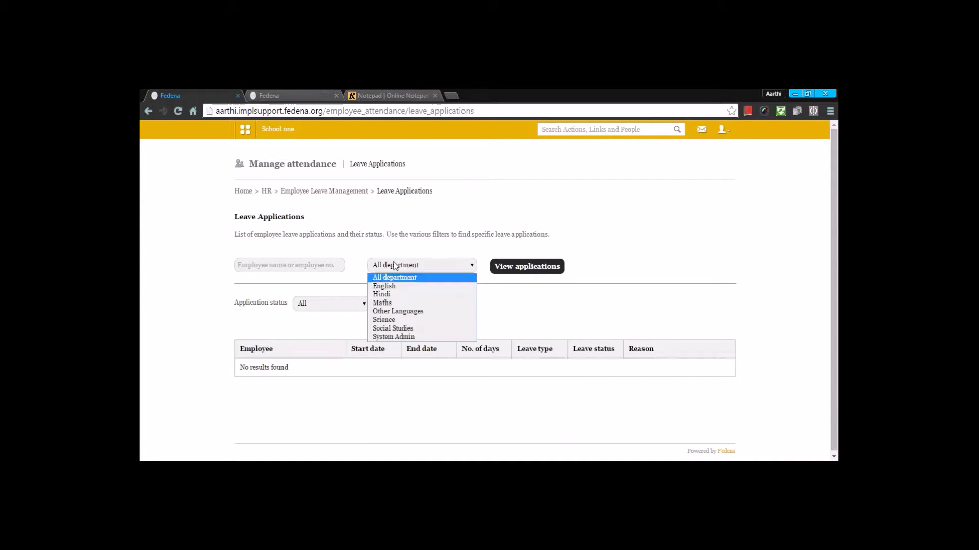
click(395, 286)
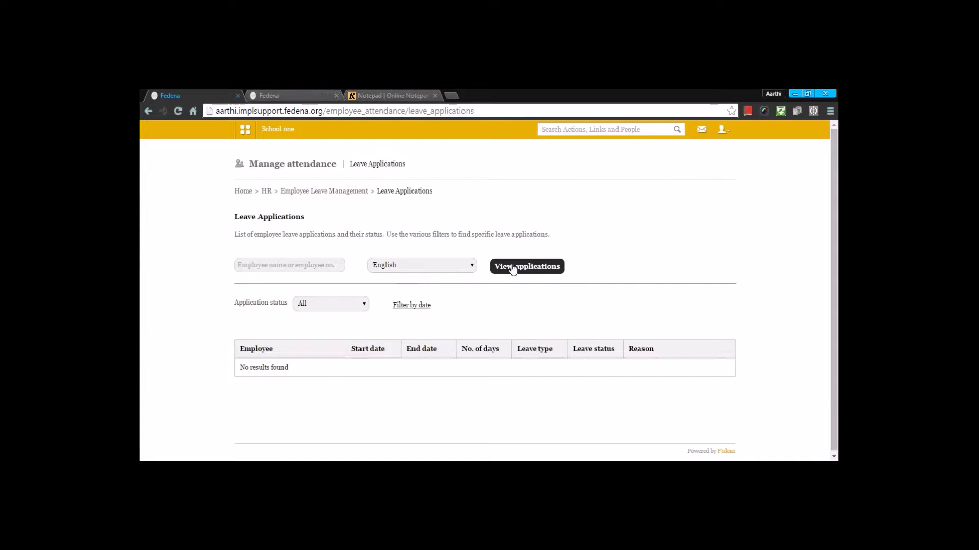
click(264, 268)
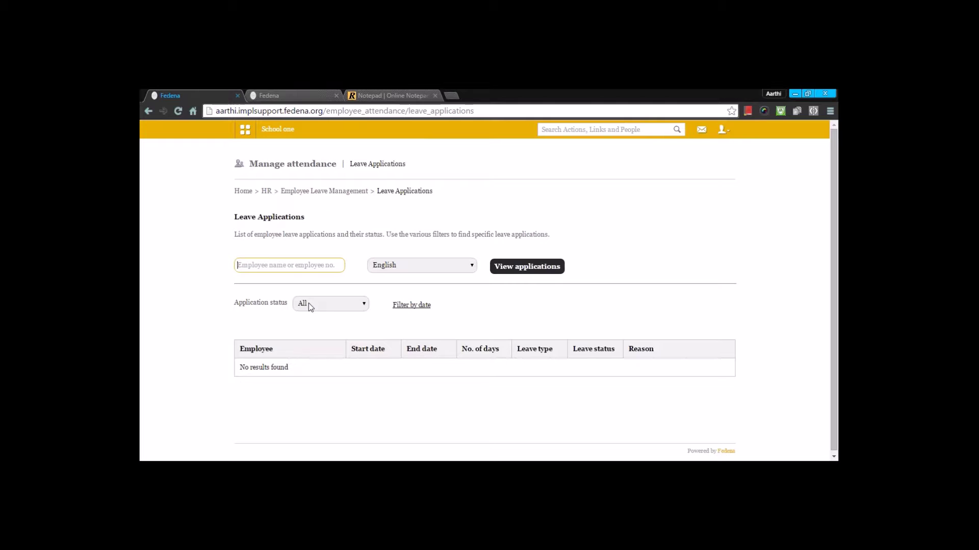
click(311, 192)
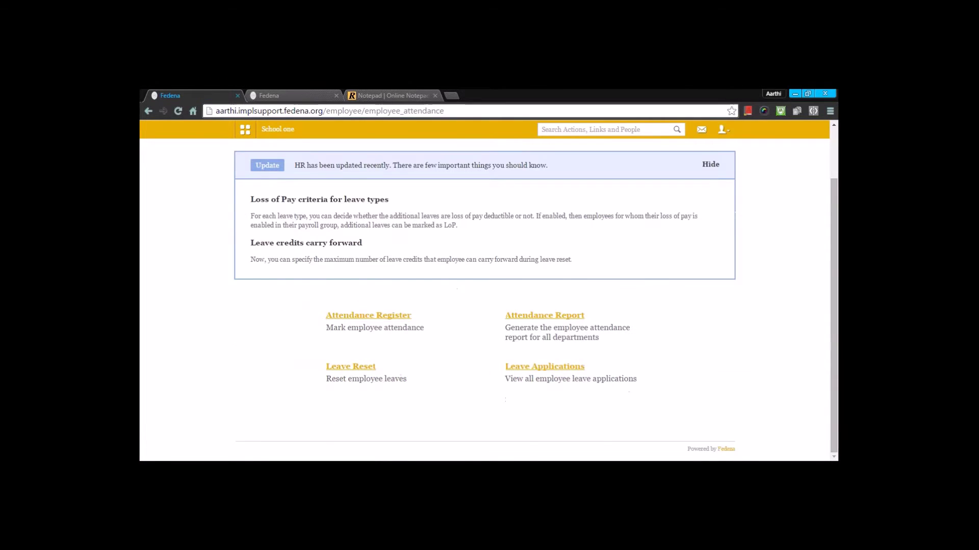
Go from HR through Payroll and Payslip Management to Payslips for Payroll Groups.
click(266, 192)
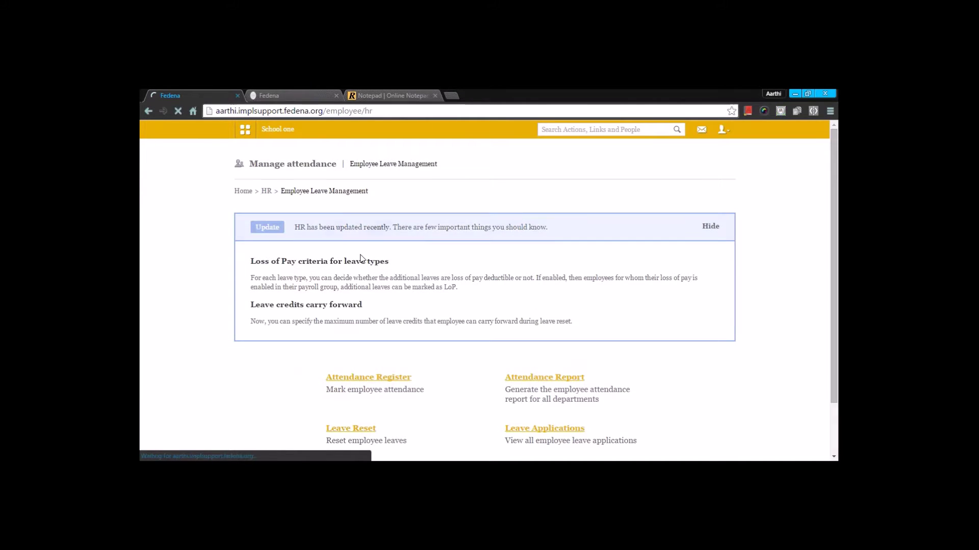
scroll(382, 262, down, 3)
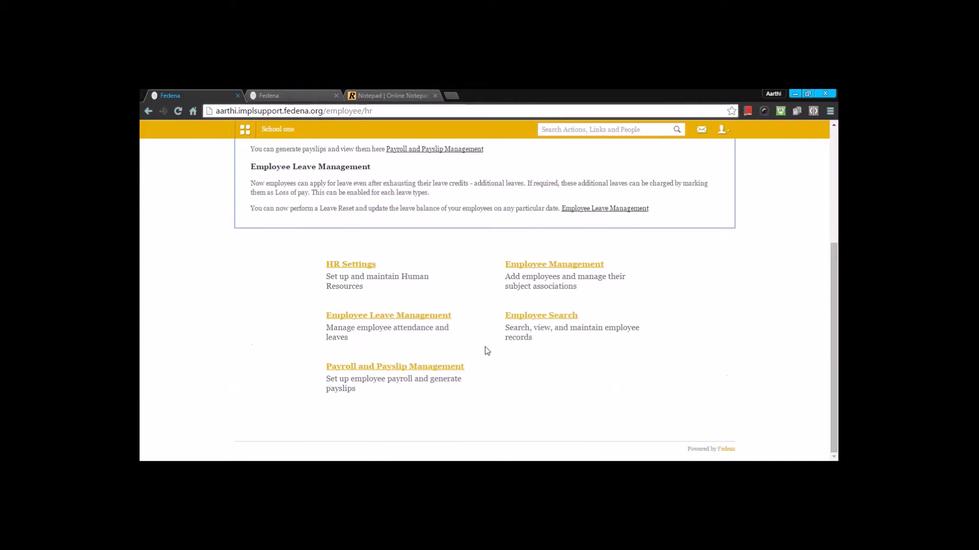
click(450, 364)
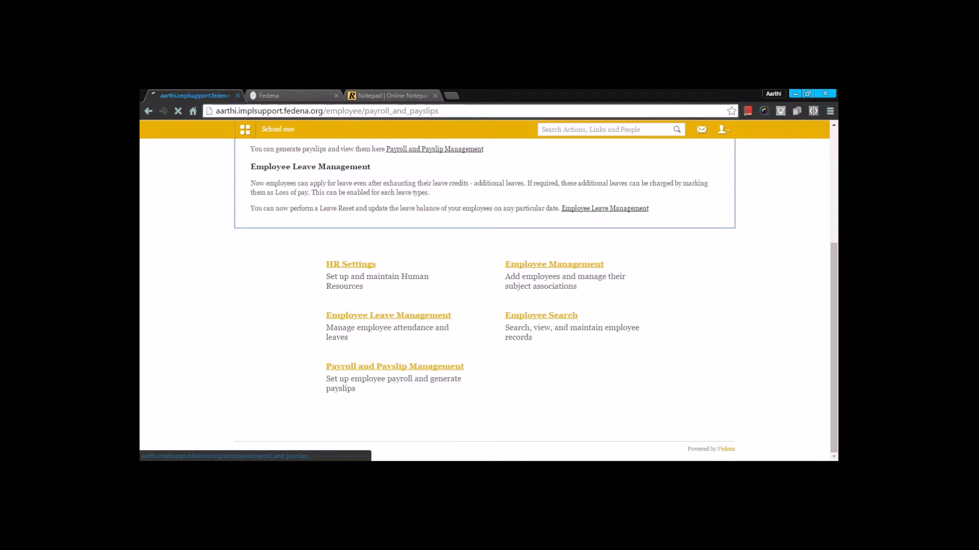
scroll(450, 364, down, 5)
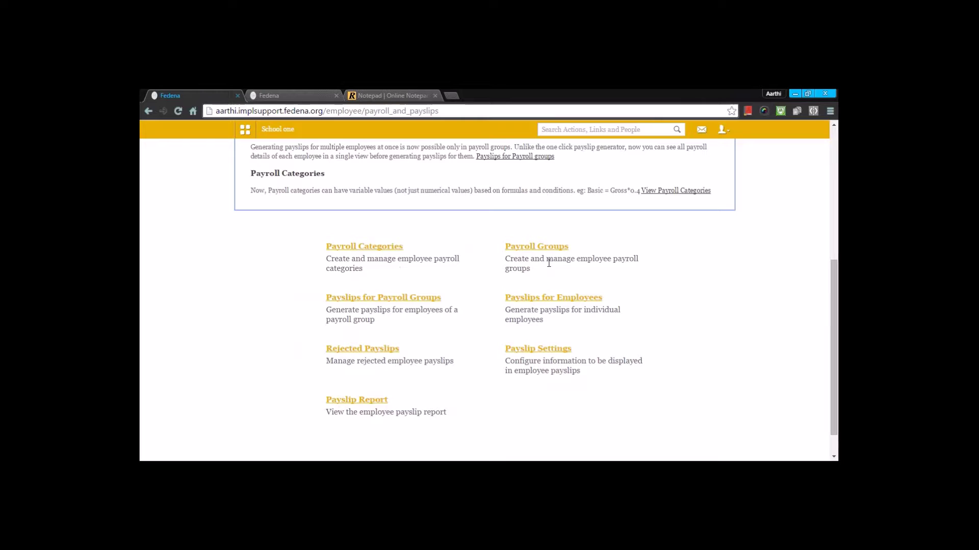
click(397, 299)
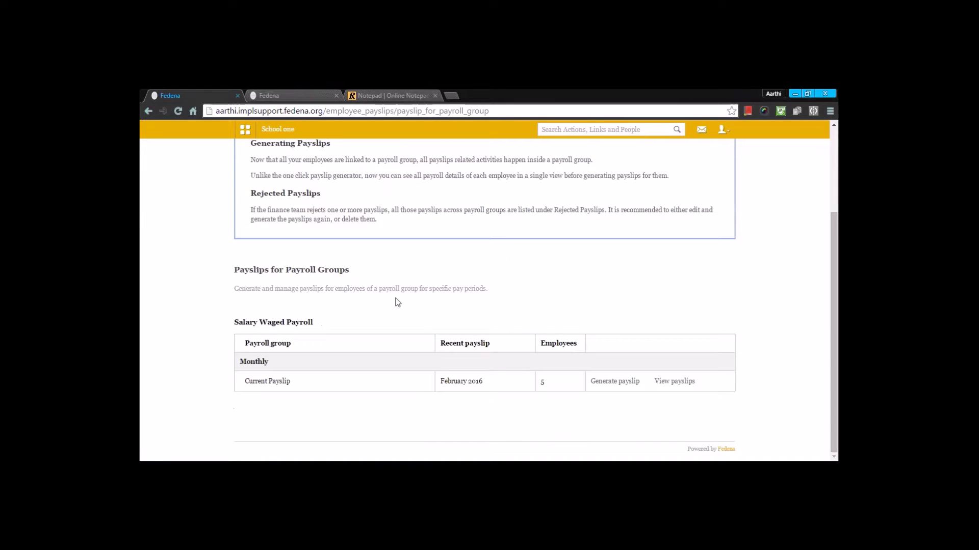
Look at the rejected payslips and their payroll group filter, then come back.
scroll(397, 302, up, 3)
scroll(397, 302, down, 3)
scroll(780, 240, up, 3)
click(705, 164)
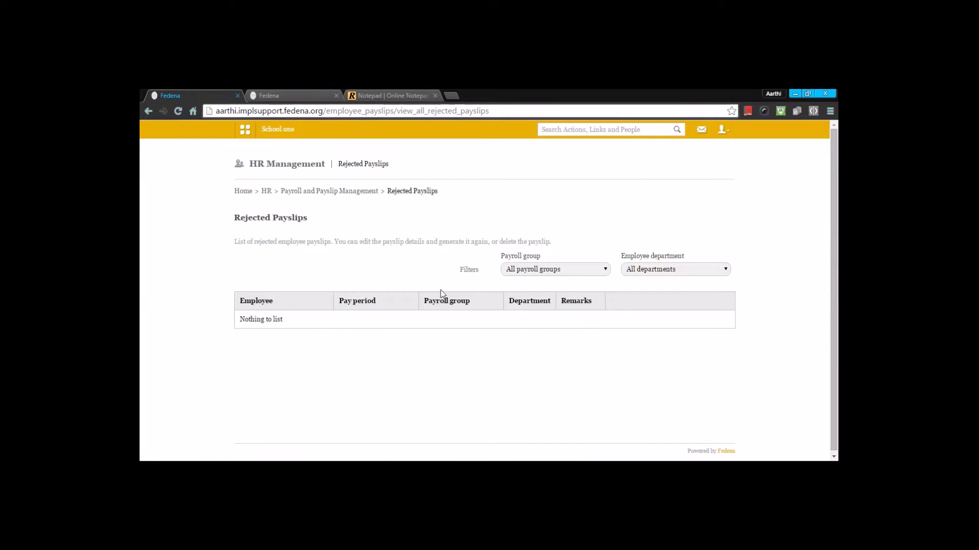
click(546, 270)
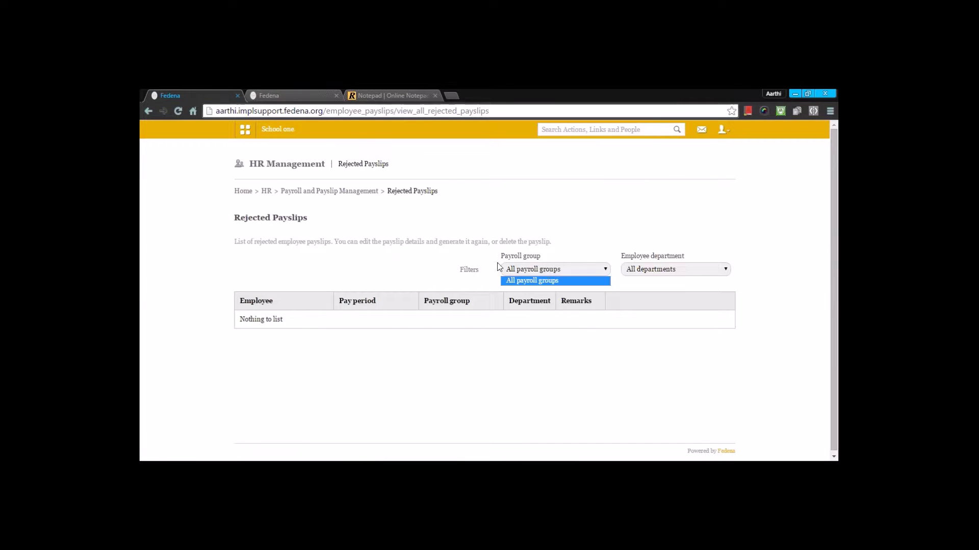
key(alt+Left)
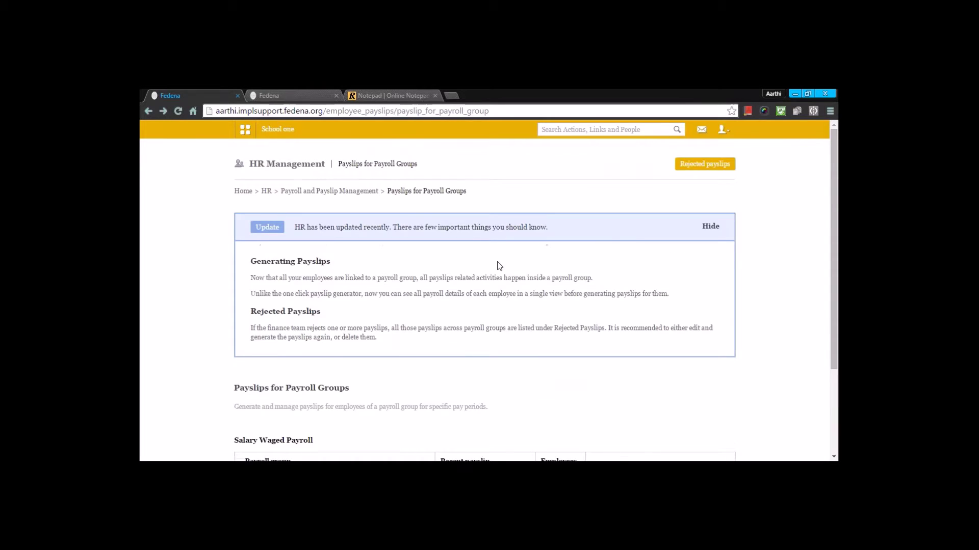
scroll(499, 263, down, 3)
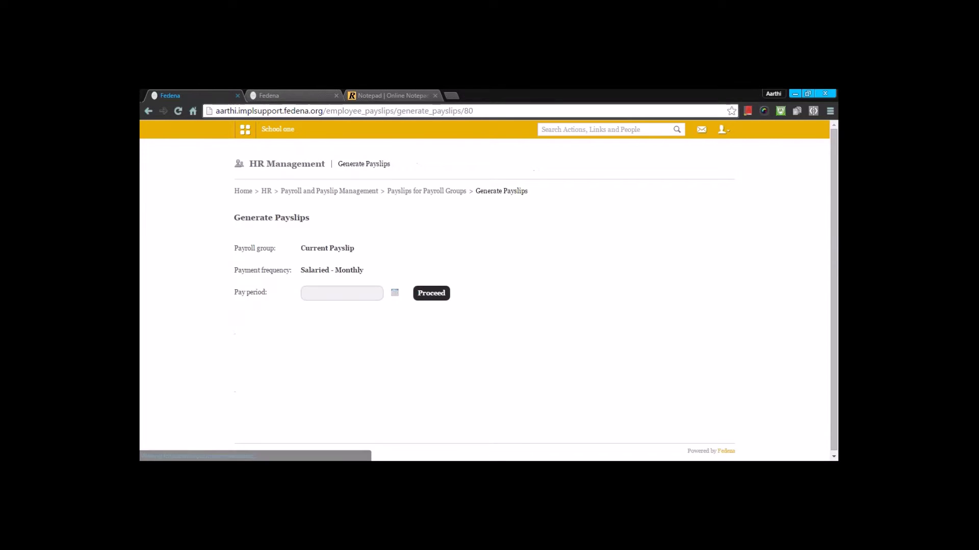
Load the Current Payslip group's summary for the February 2016 pay period.
click(394, 296)
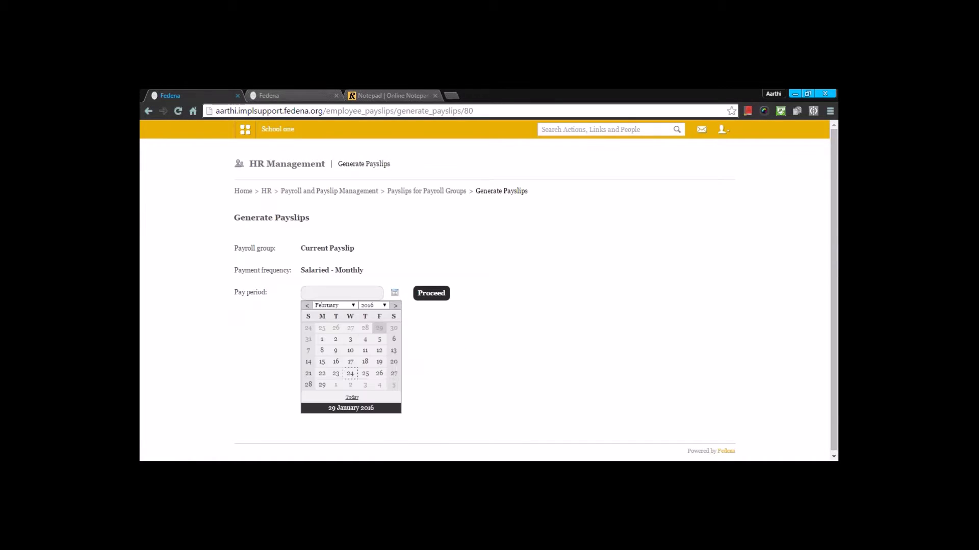
click(321, 350)
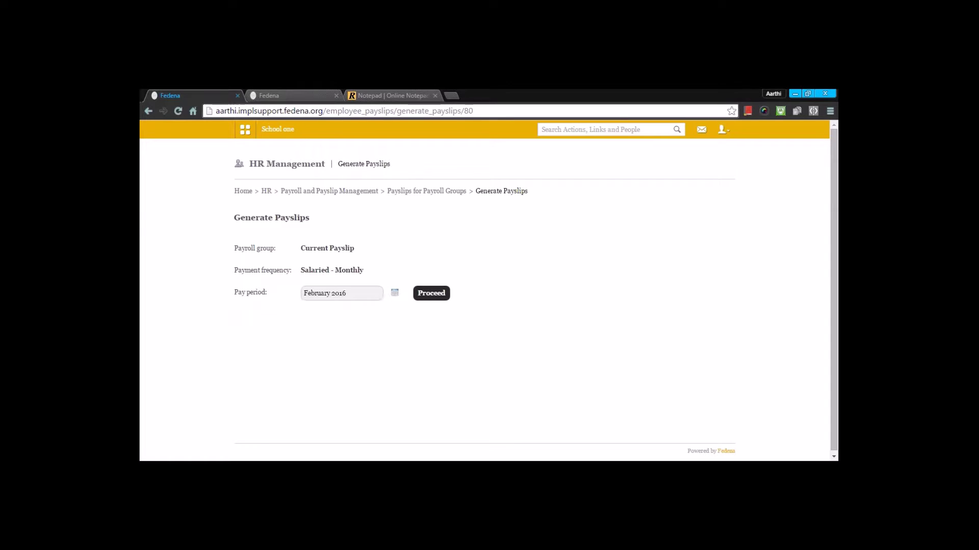
click(441, 293)
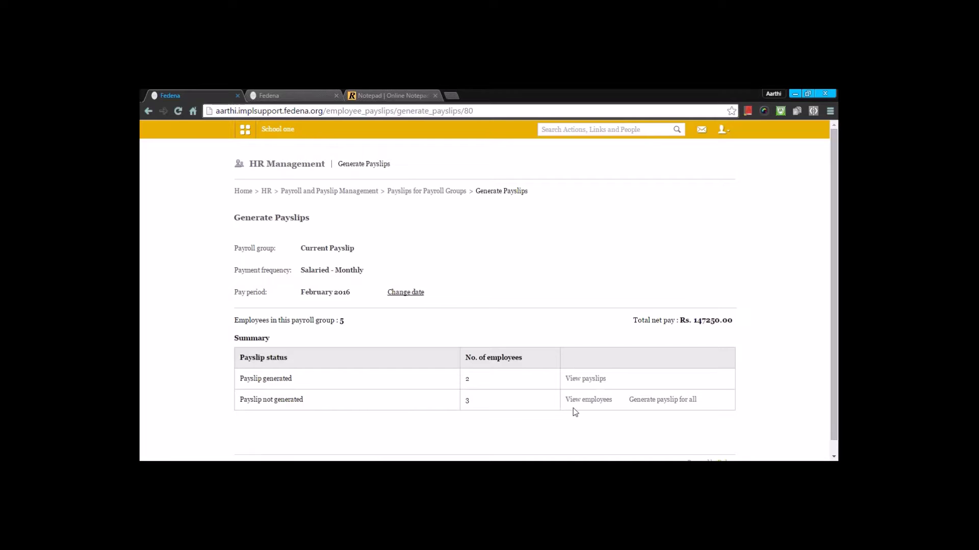
Generate February 2016 payslips for the three remaining employees and view the payslip list.
click(641, 401)
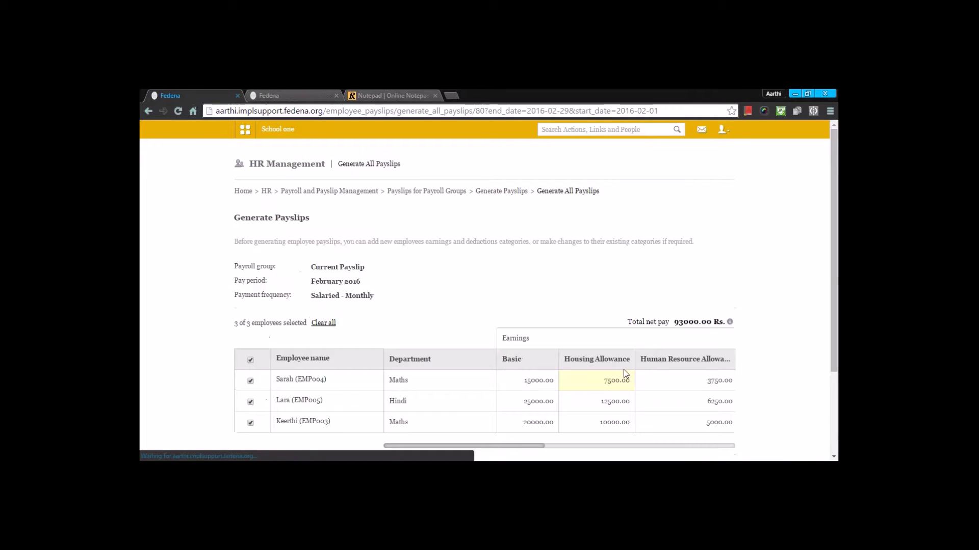
scroll(613, 365, down, 3)
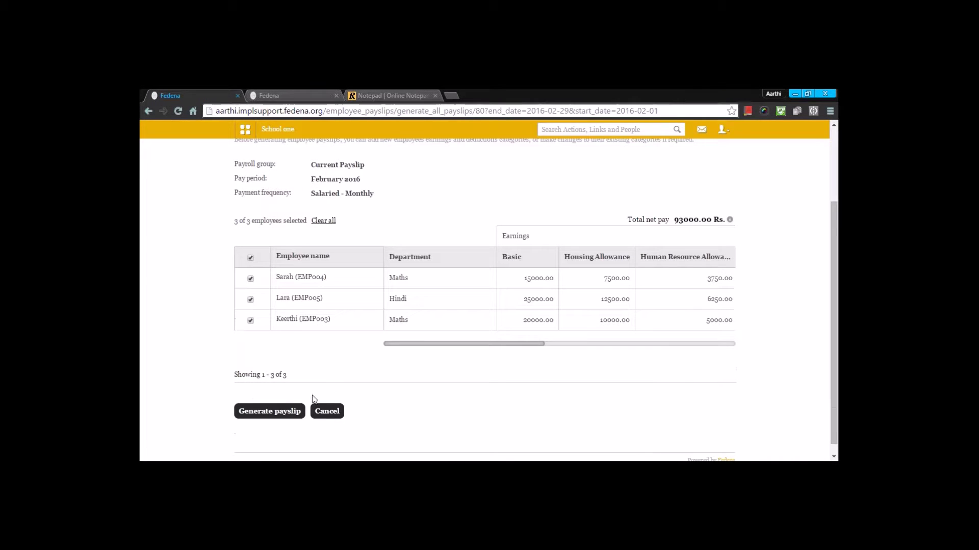
click(286, 411)
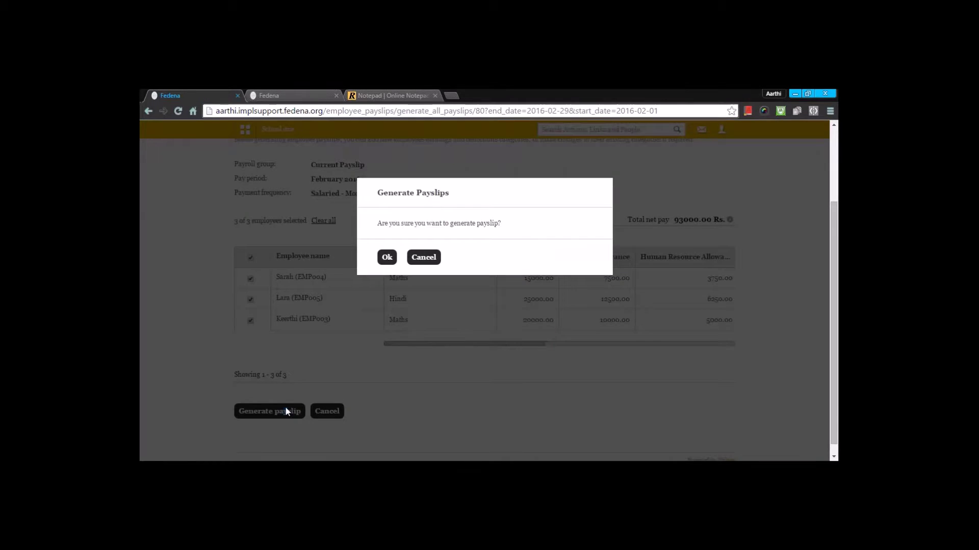
click(388, 258)
click(388, 323)
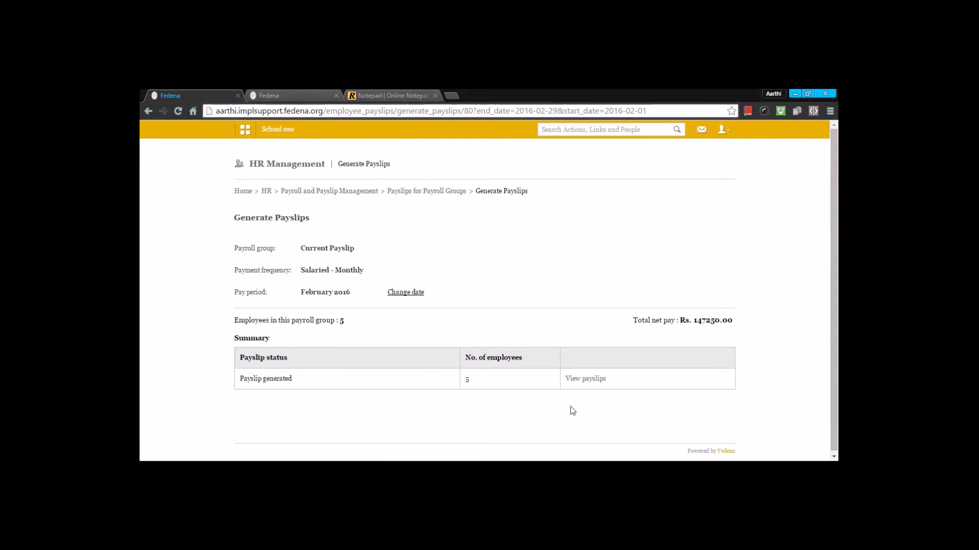
click(598, 383)
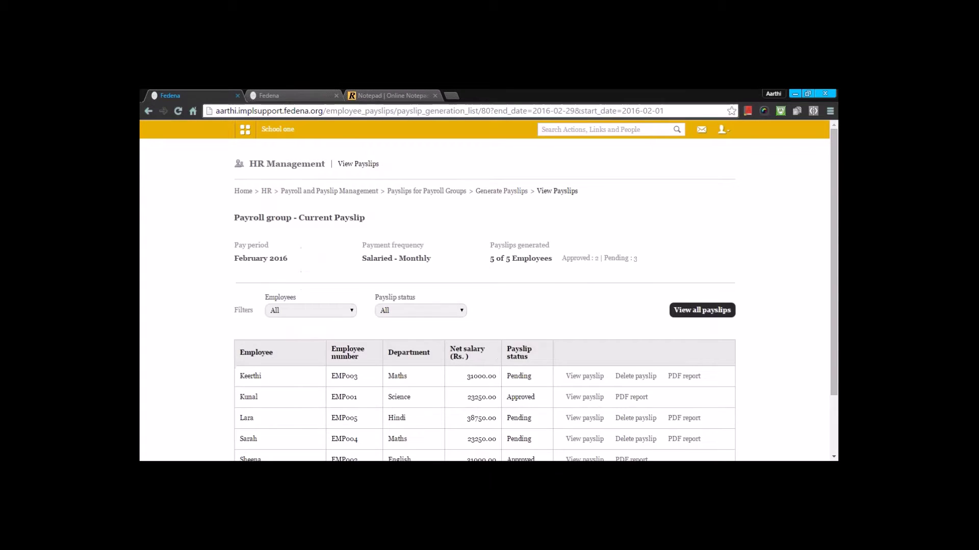
scroll(541, 354, down, 2)
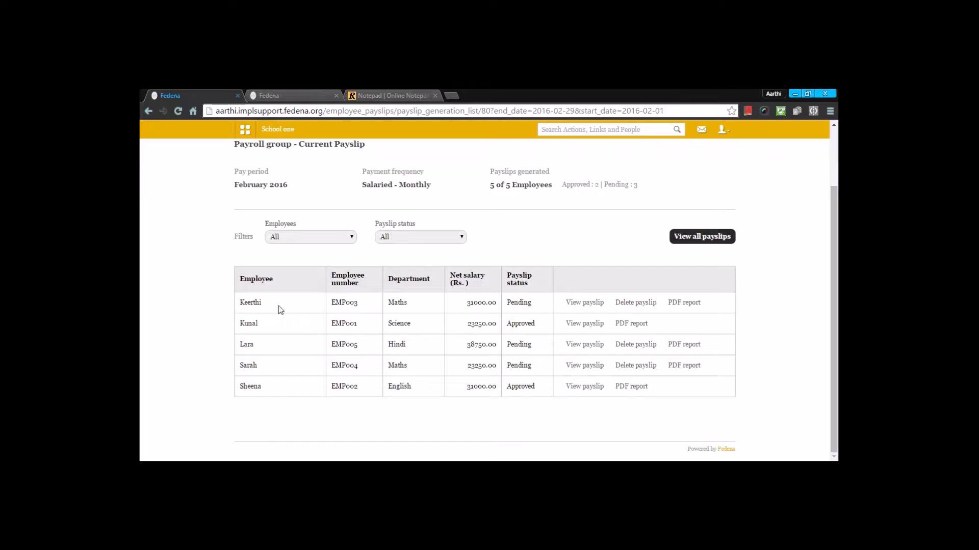
click(585, 303)
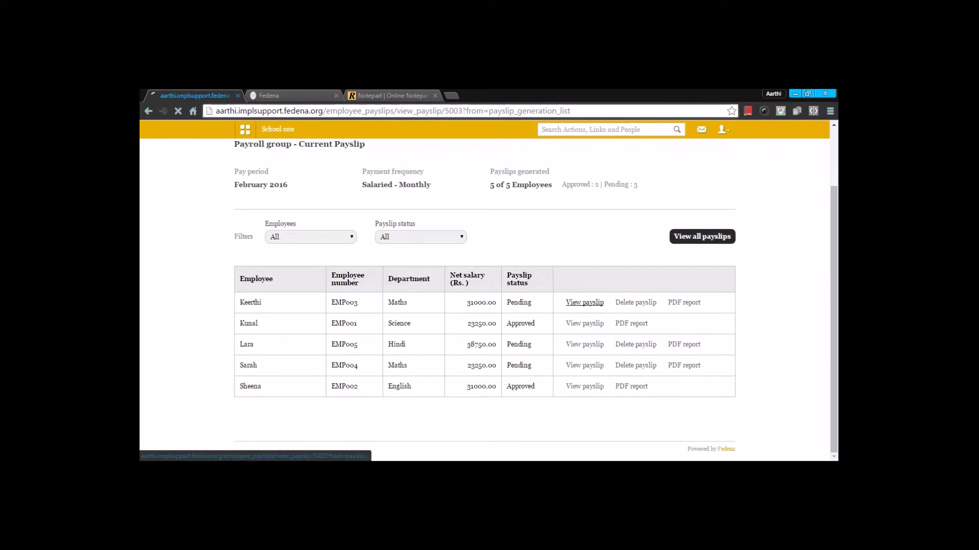
scroll(584, 308, down, 5)
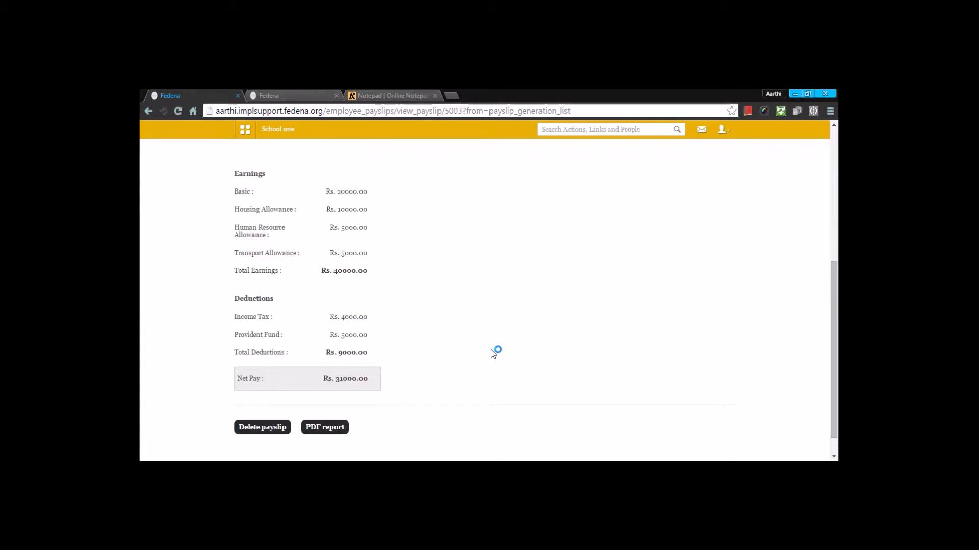
key(alt+Left)
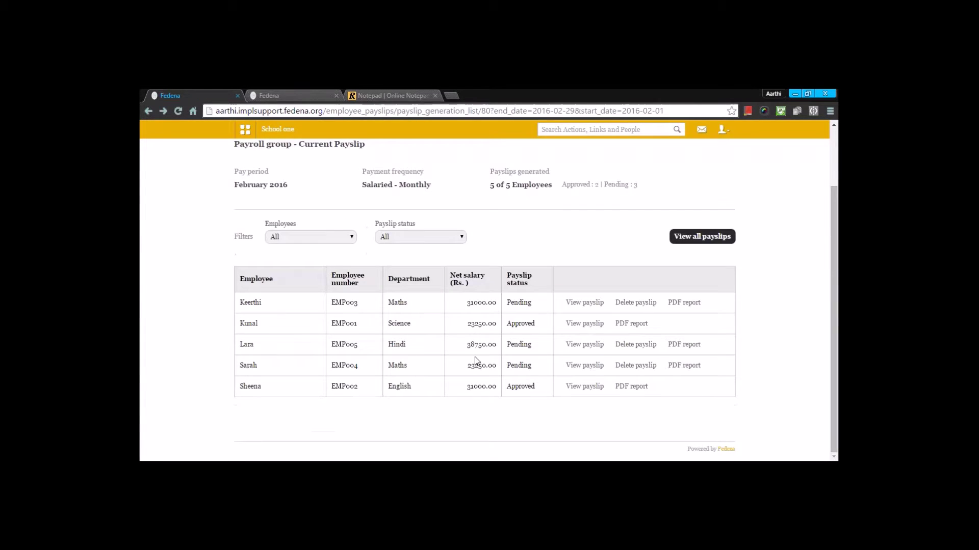
click(585, 323)
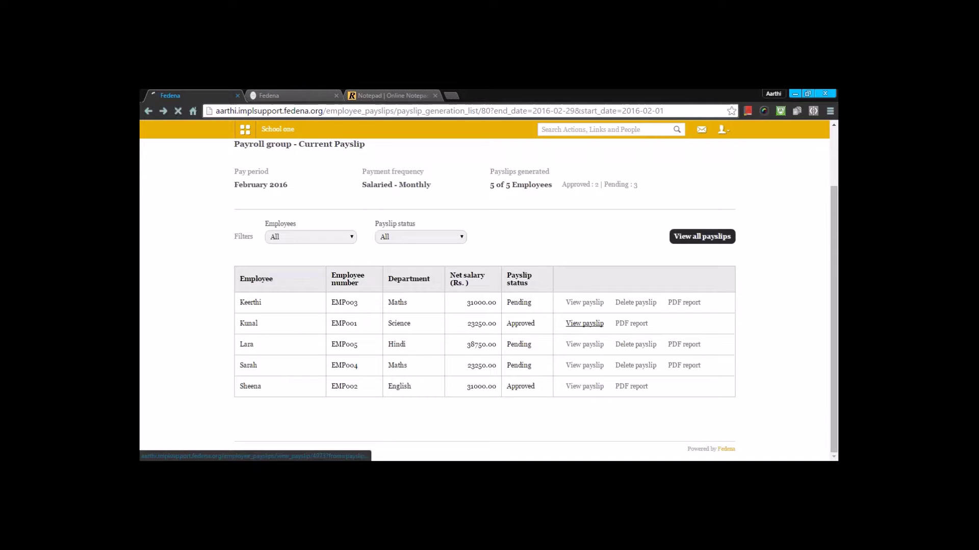
scroll(596, 323, down, 5)
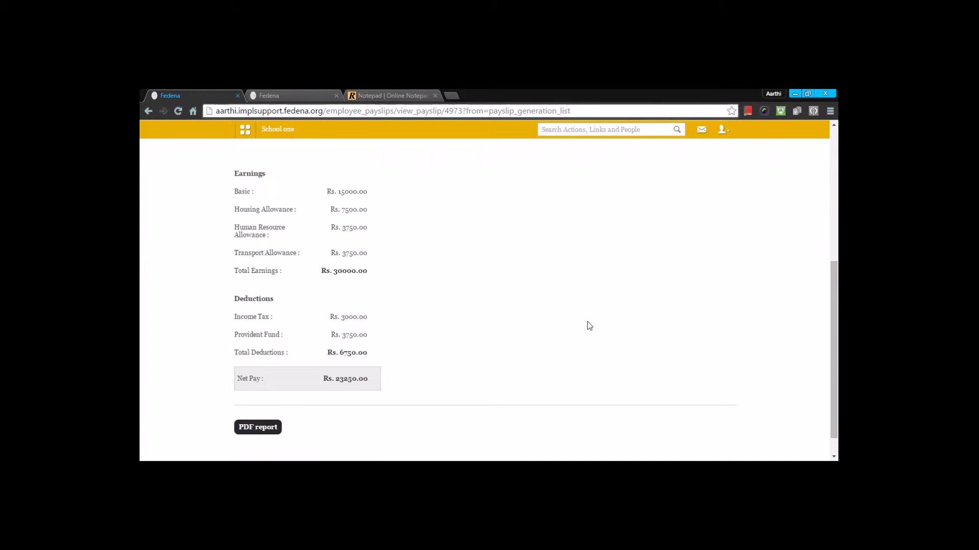
key(alt+Left)
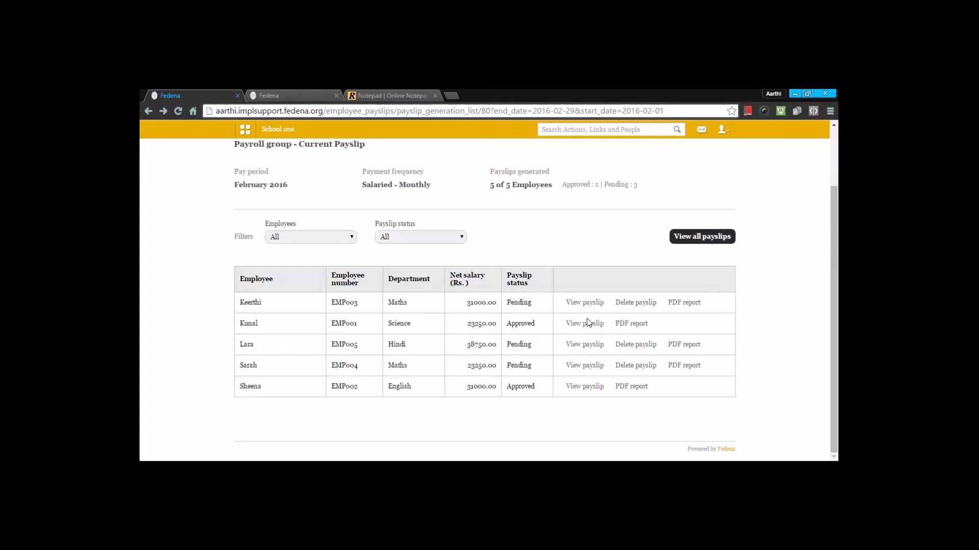
scroll(299, 186, up, 2)
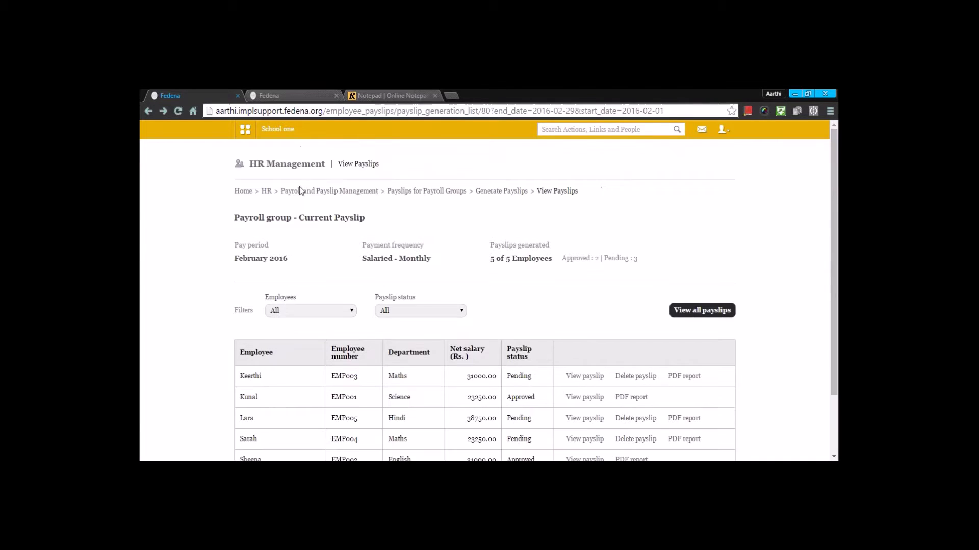
Step back through Payslips for Payroll Groups to Payroll and Payslip Management.
click(463, 199)
scroll(469, 305, down, 3)
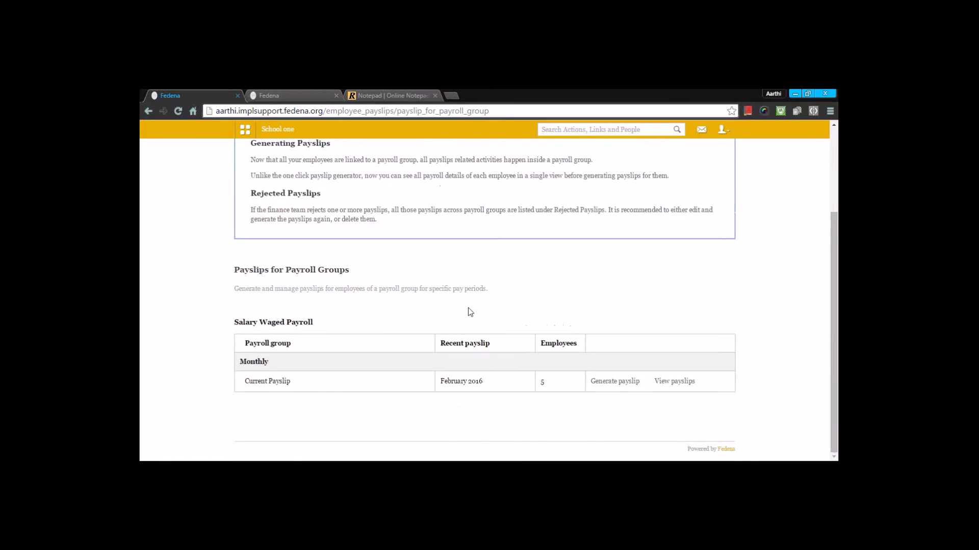
scroll(470, 312, up, 3)
scroll(428, 255, down, 3)
scroll(417, 354, up, 3)
click(365, 193)
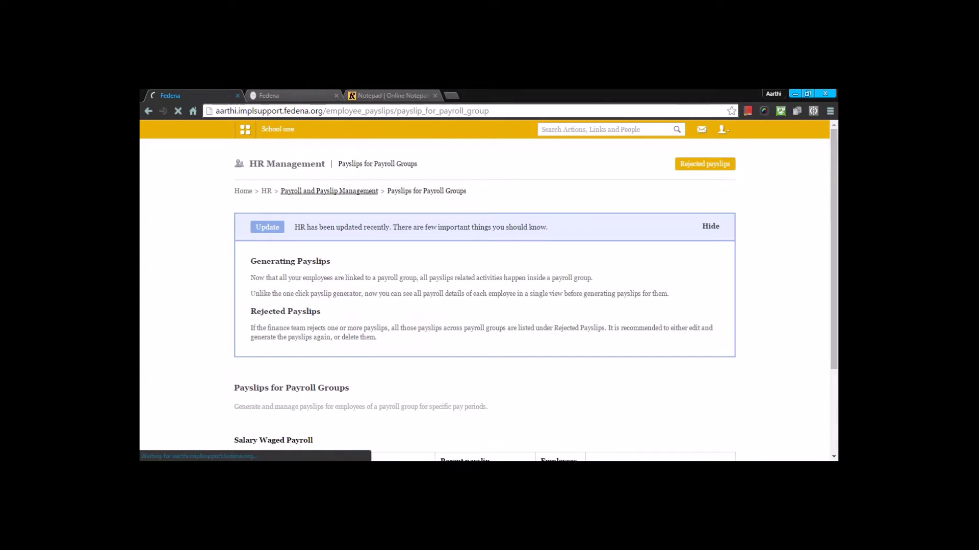
scroll(427, 355, down, 5)
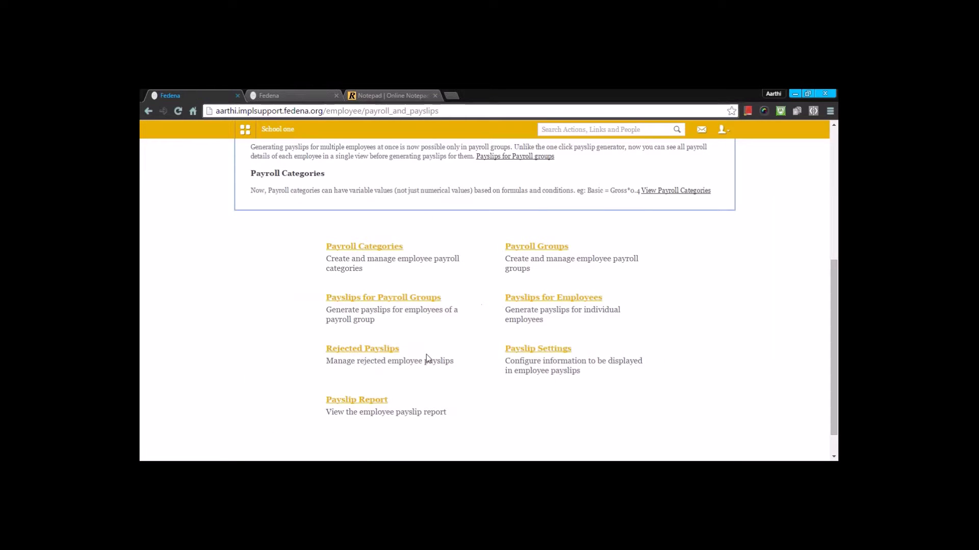
Review all five employees' February 2016 payslips in Payslips for Employees, then return.
click(584, 298)
scroll(555, 321, down, 3)
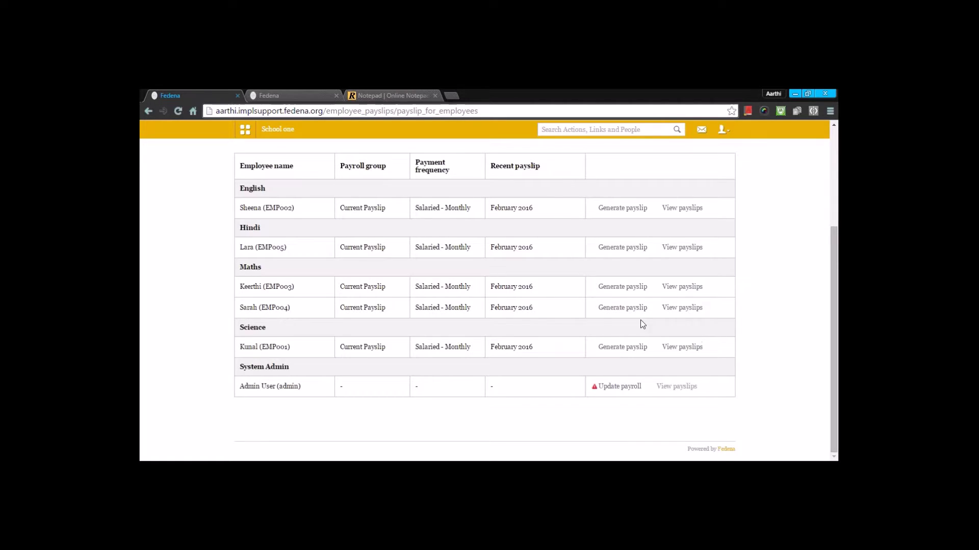
scroll(627, 349, up, 2)
click(326, 147)
scroll(390, 308, down, 5)
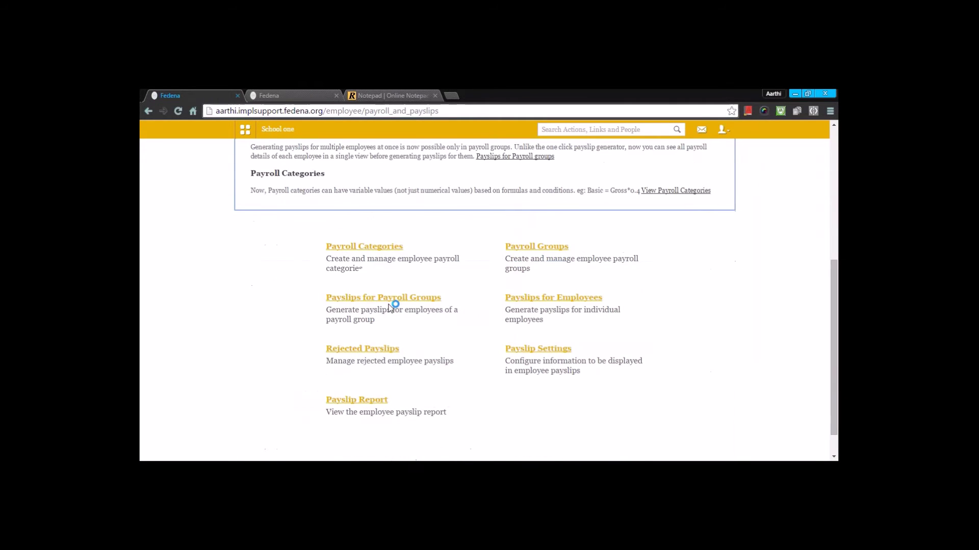
After glancing at Rejected Payslips, save Payslip Settings with only Employee name and number ticked.
click(380, 350)
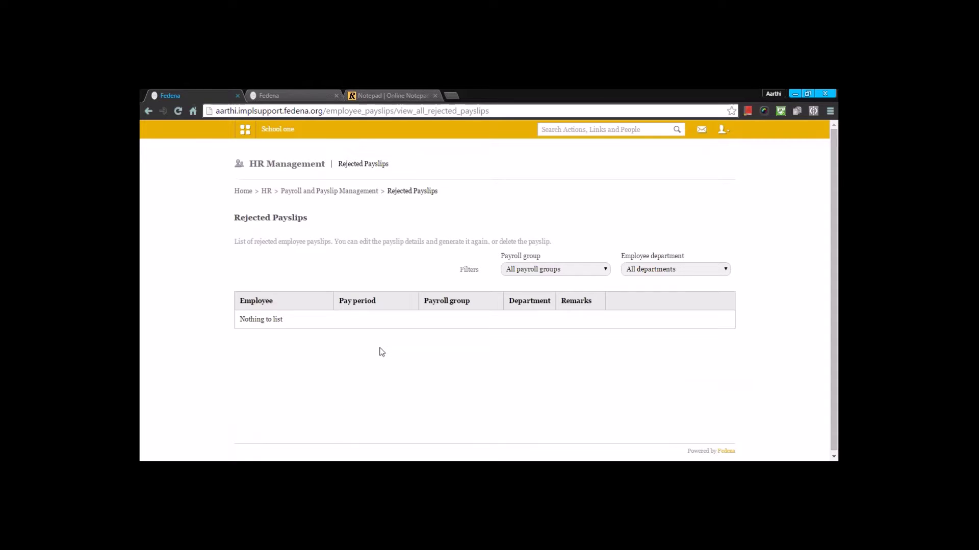
key(alt+Left)
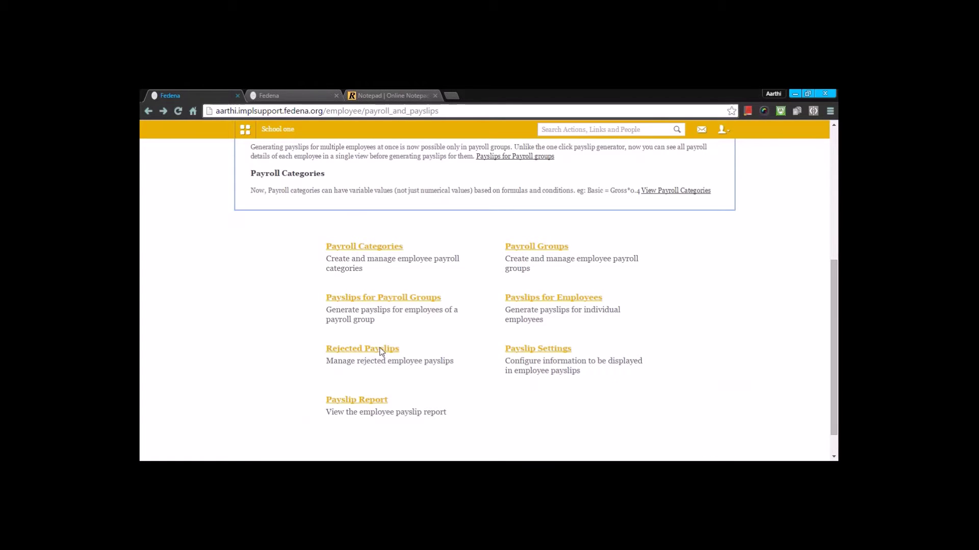
click(538, 348)
scroll(538, 349, down, 2)
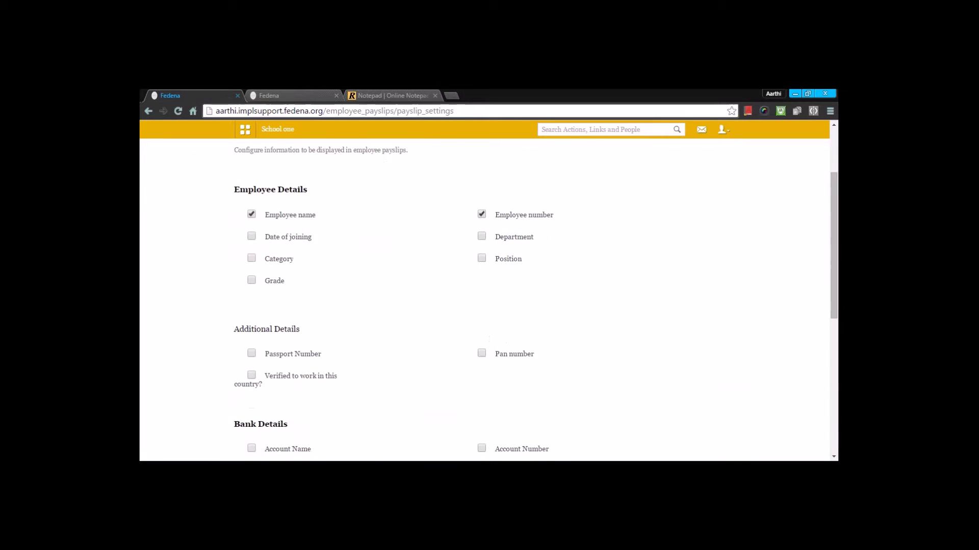
scroll(484, 301, down, 2)
scroll(484, 300, up, 3)
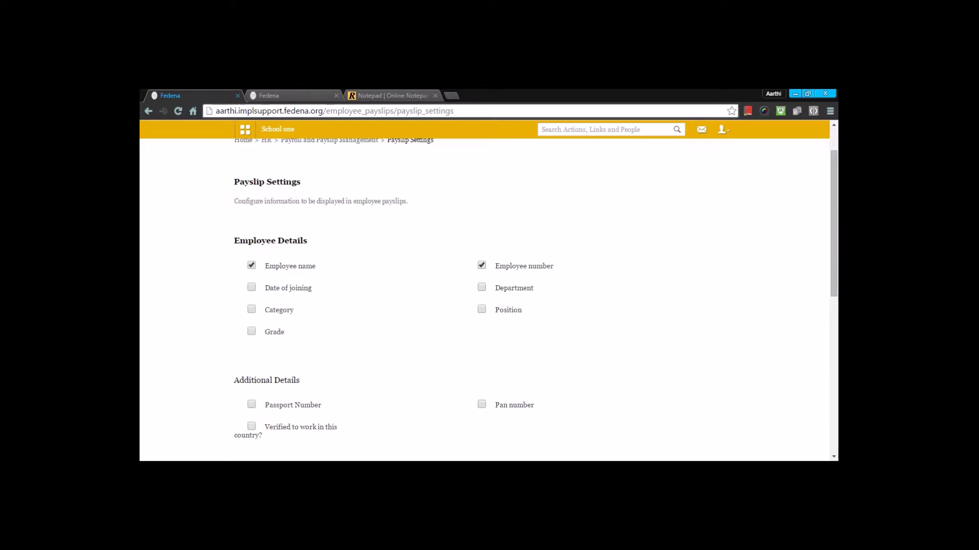
scroll(561, 354, down, 7)
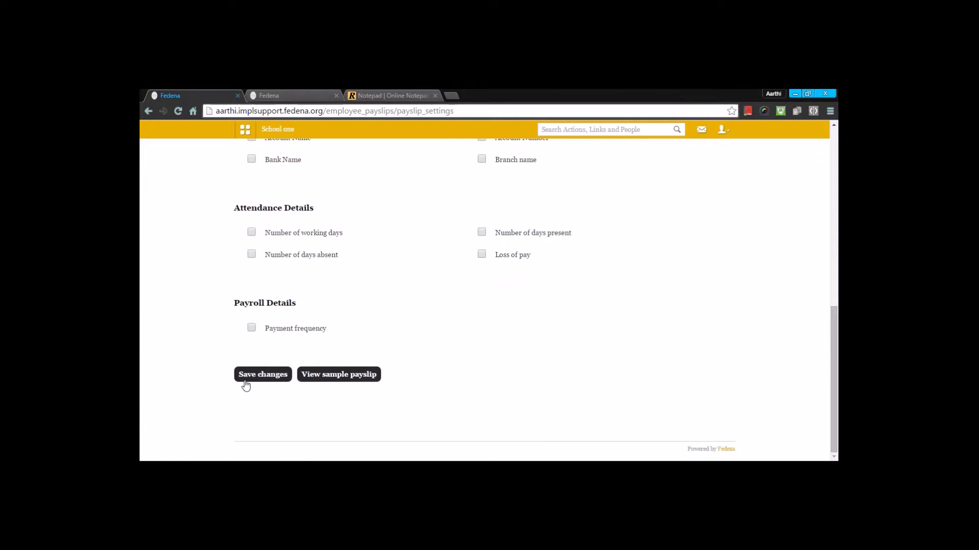
click(260, 376)
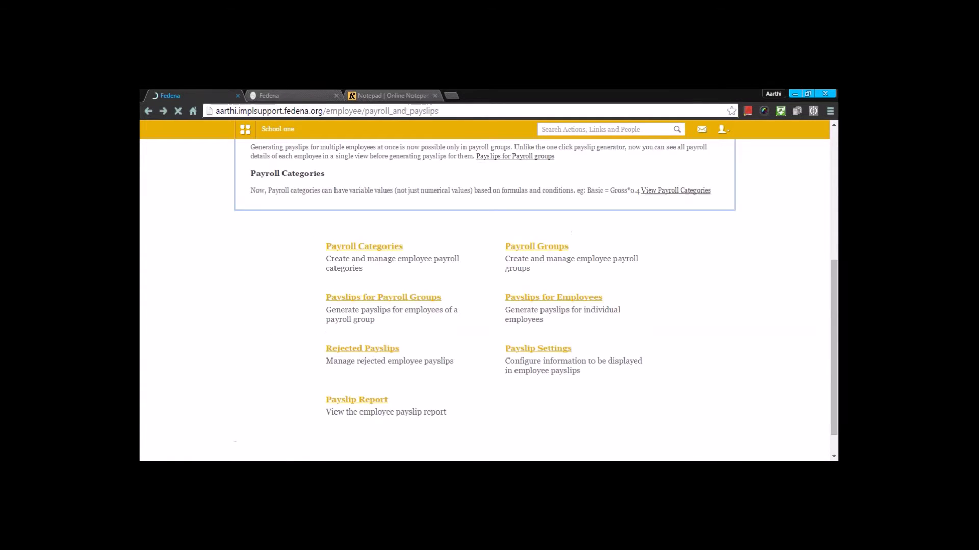
click(358, 403)
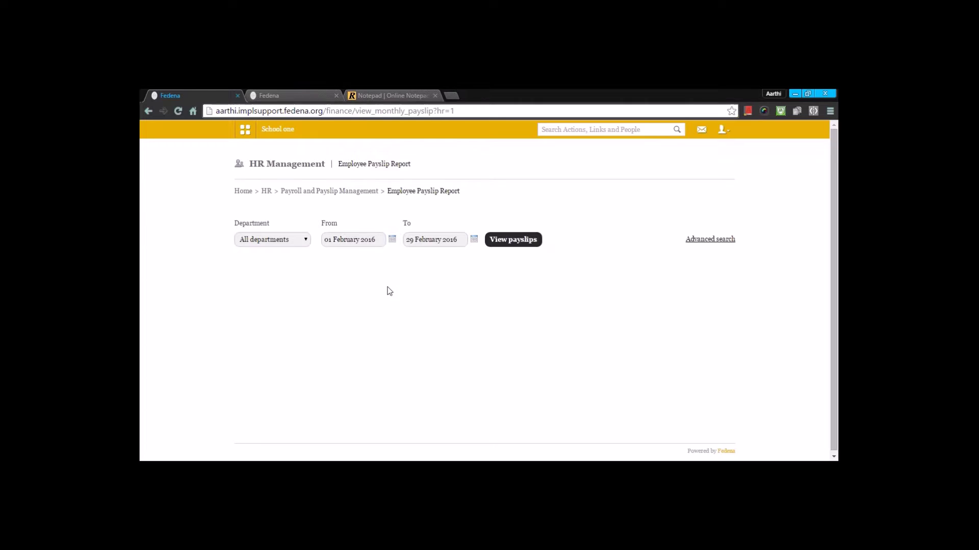
click(392, 240)
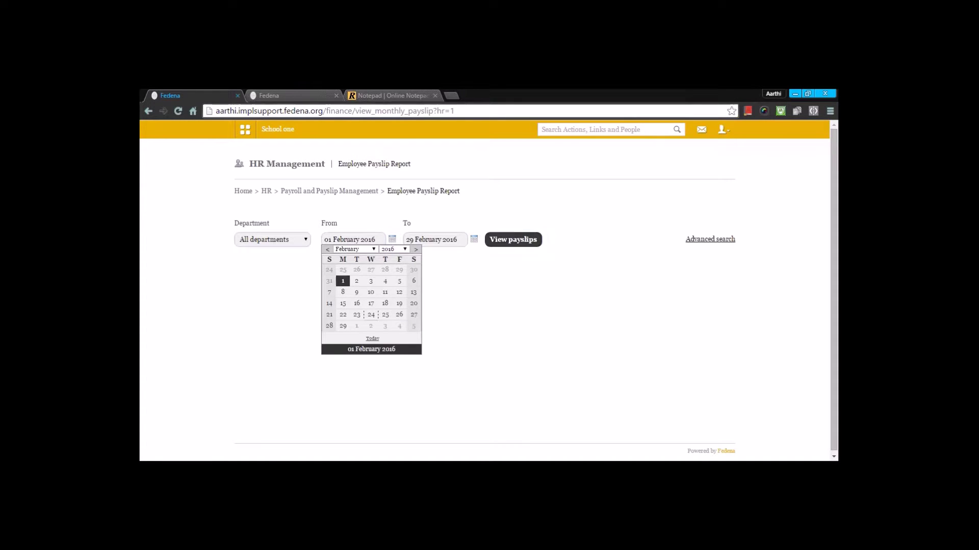
click(513, 240)
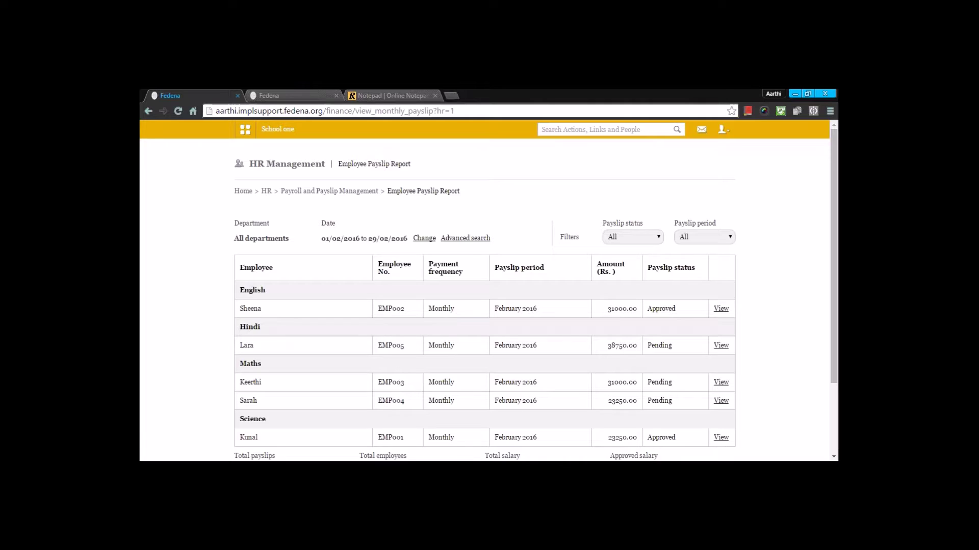
scroll(484, 306, down, 3)
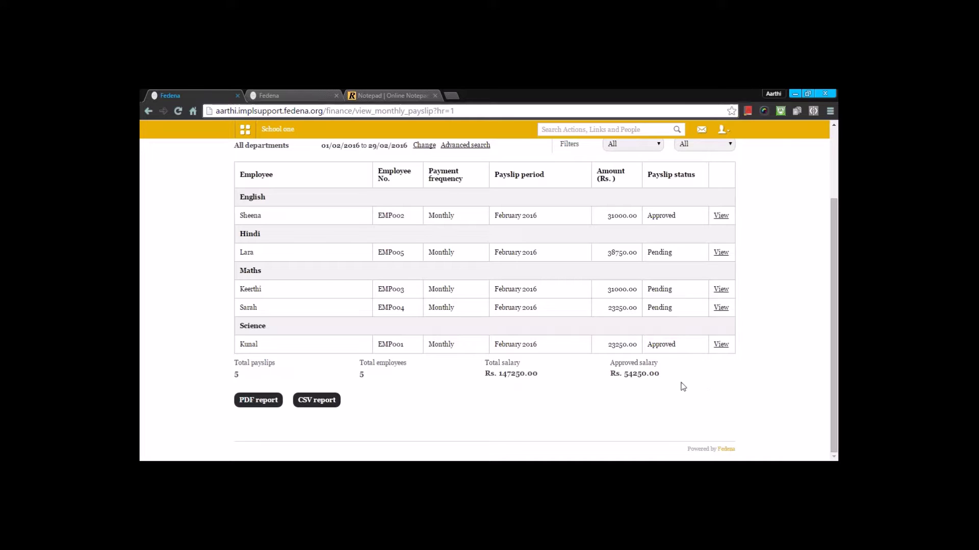
scroll(393, 382, up, 3)
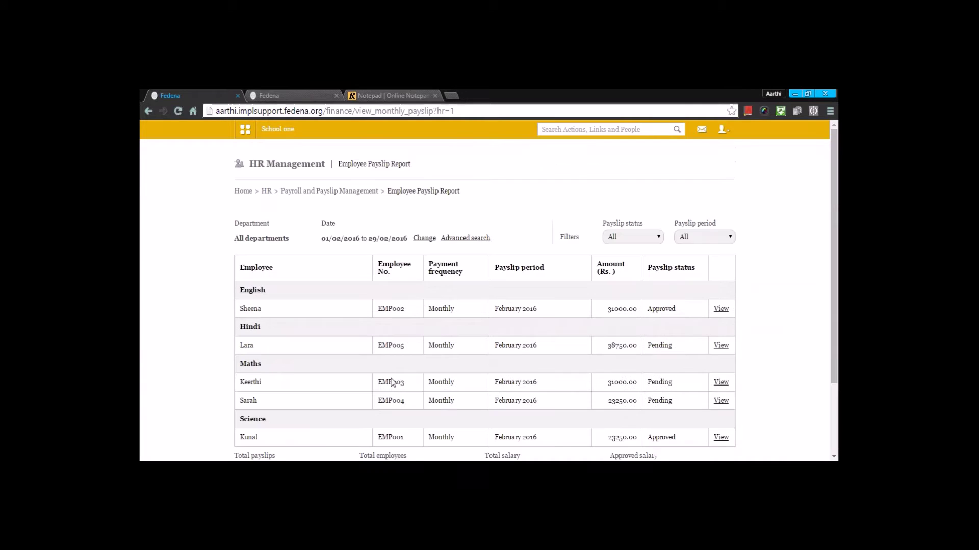
scroll(391, 382, down, 3)
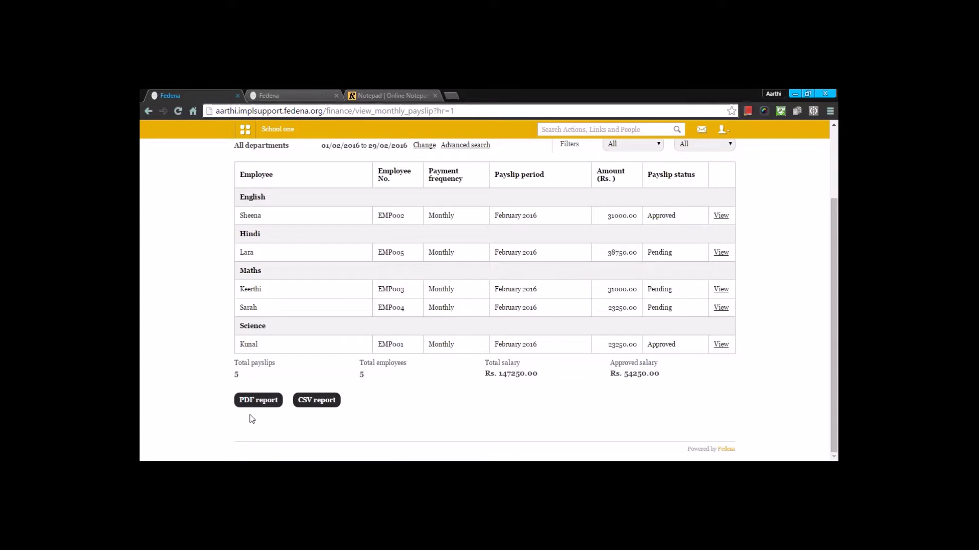
scroll(311, 372, up, 3)
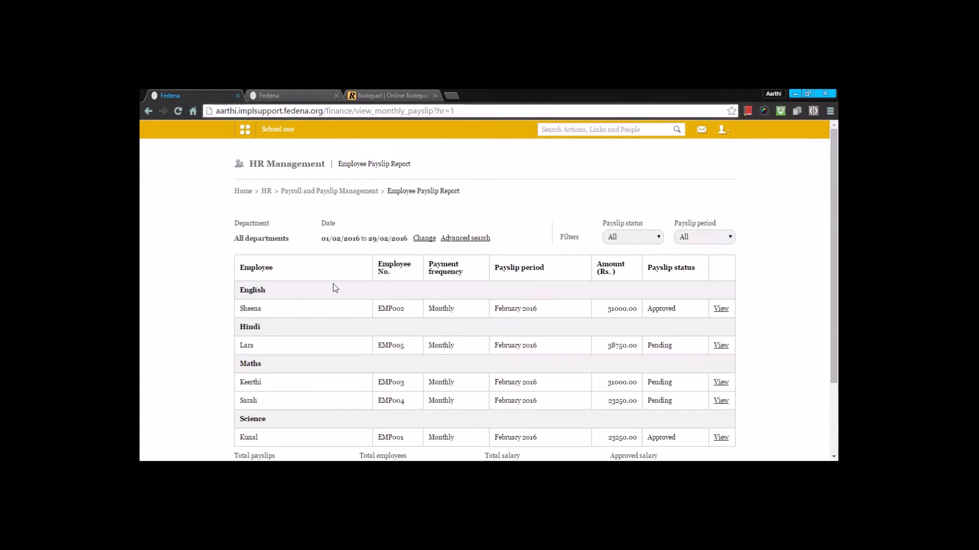
Go via Payroll and Payslip Management back to the HR management overview.
click(343, 193)
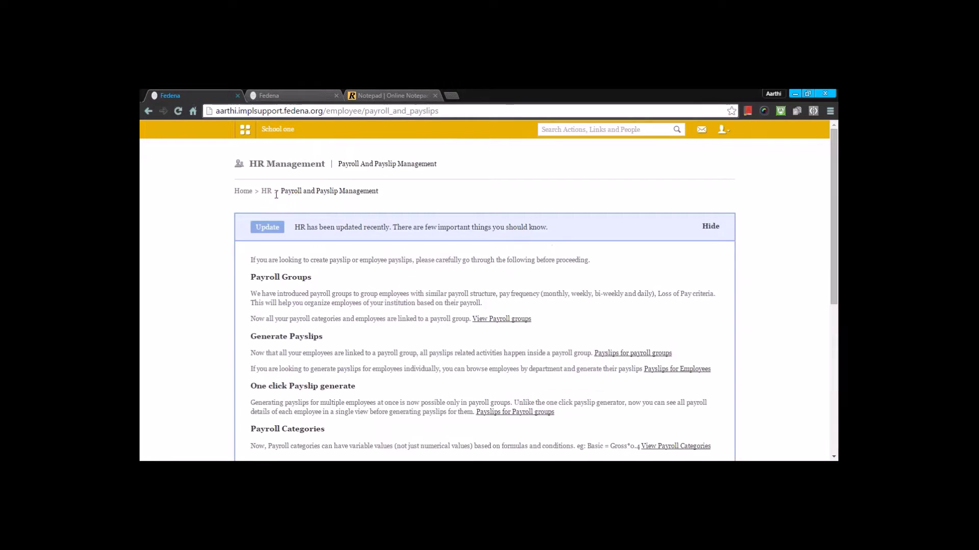
scroll(286, 198, down, 6)
scroll(286, 198, up, 6)
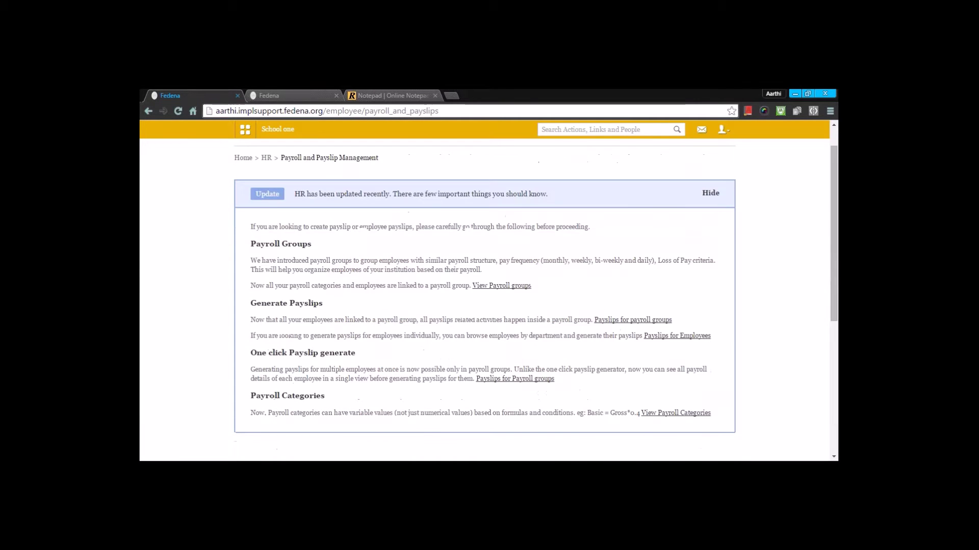
click(266, 158)
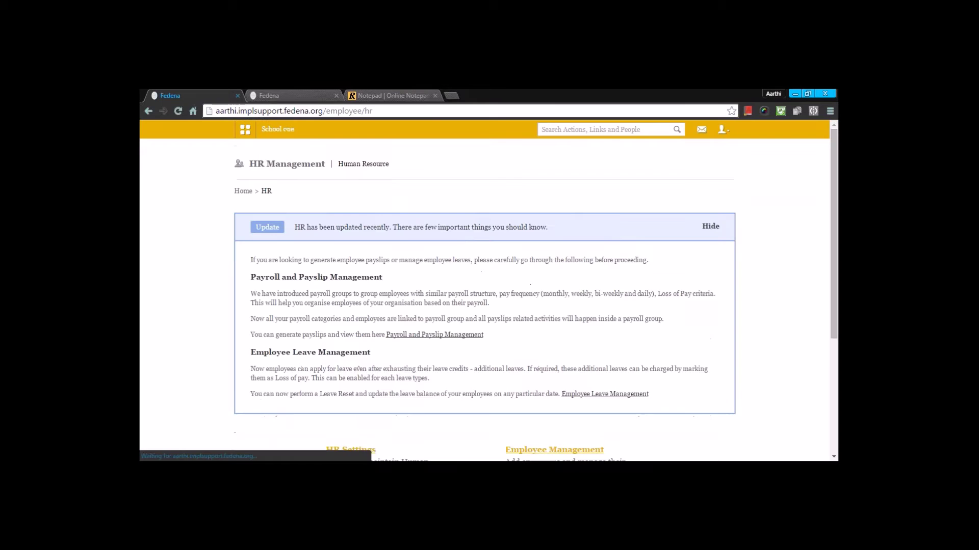
scroll(493, 329, down, 5)
Look over the advanced Employee Search form, then return to HR overview.
click(511, 318)
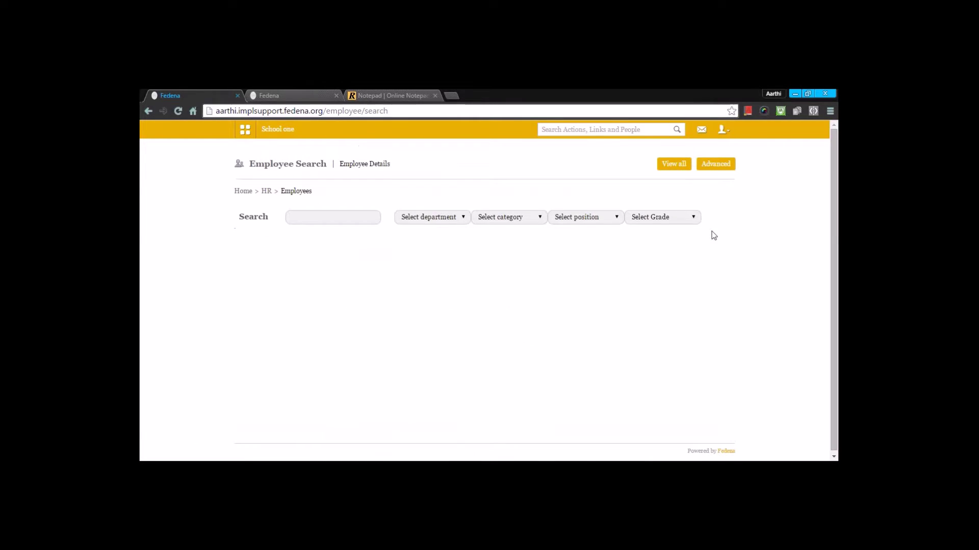
click(716, 165)
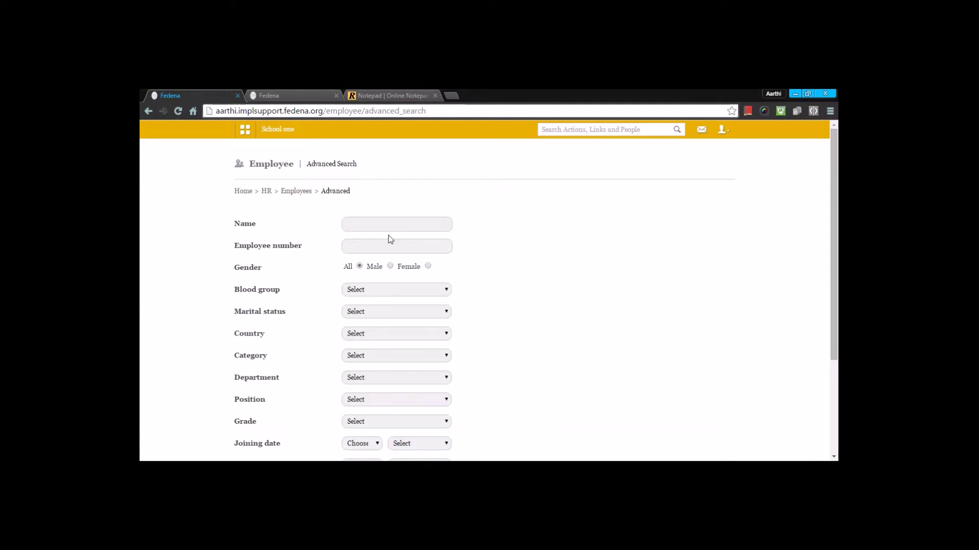
scroll(367, 298, down, 2)
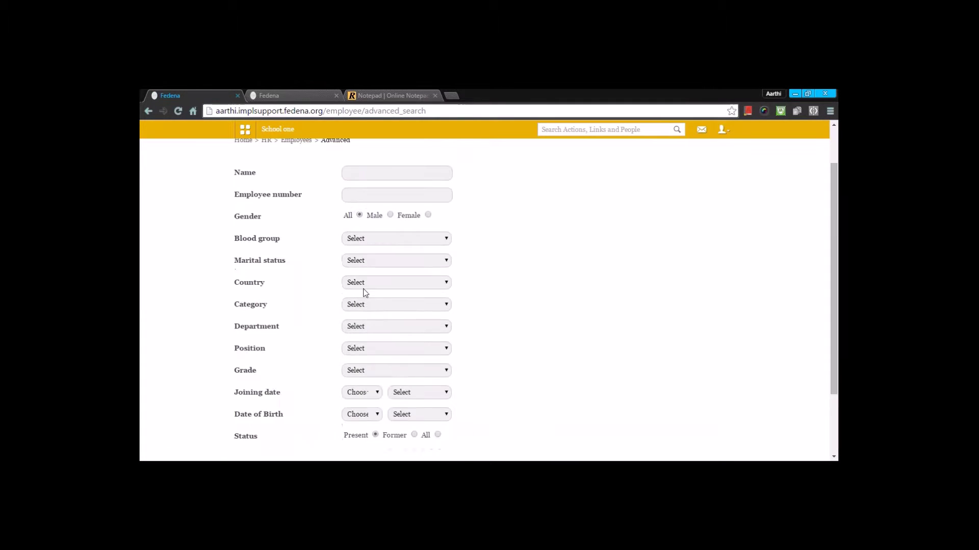
scroll(367, 298, up, 2)
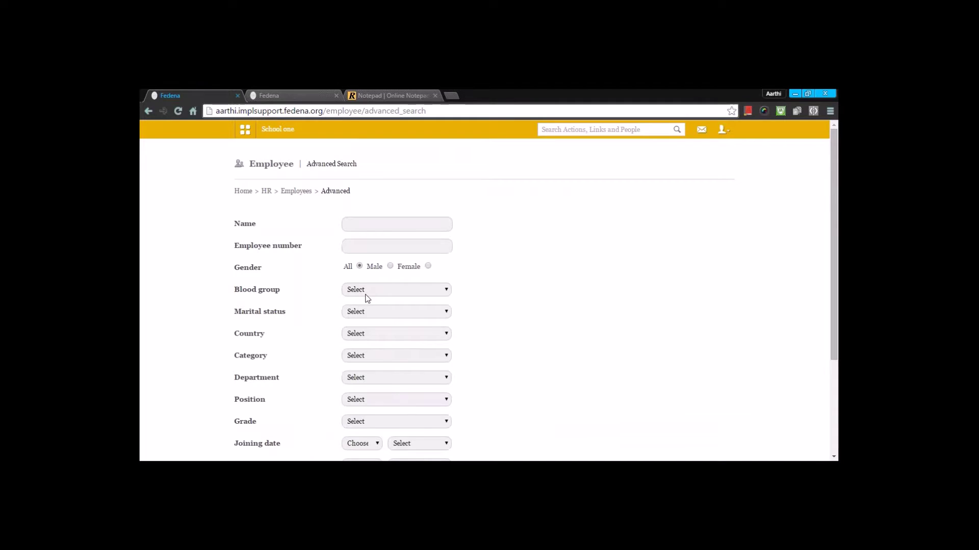
scroll(365, 321, down, 2)
scroll(361, 406, up, 2)
click(266, 191)
scroll(267, 209, down, 5)
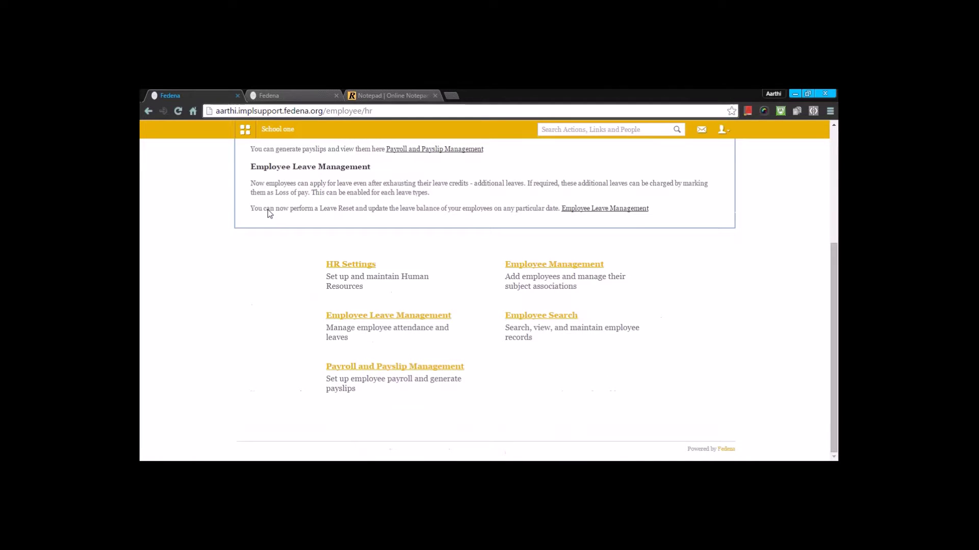
scroll(268, 210, up, 2)
scroll(274, 188, up, 2)
Open Finance from the Administration links on the School one dashboard.
click(276, 131)
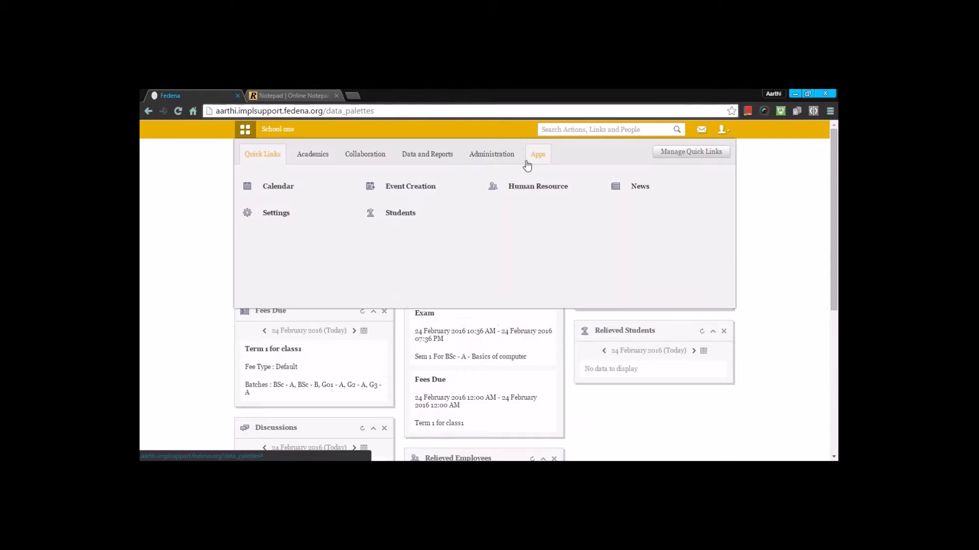
click(492, 156)
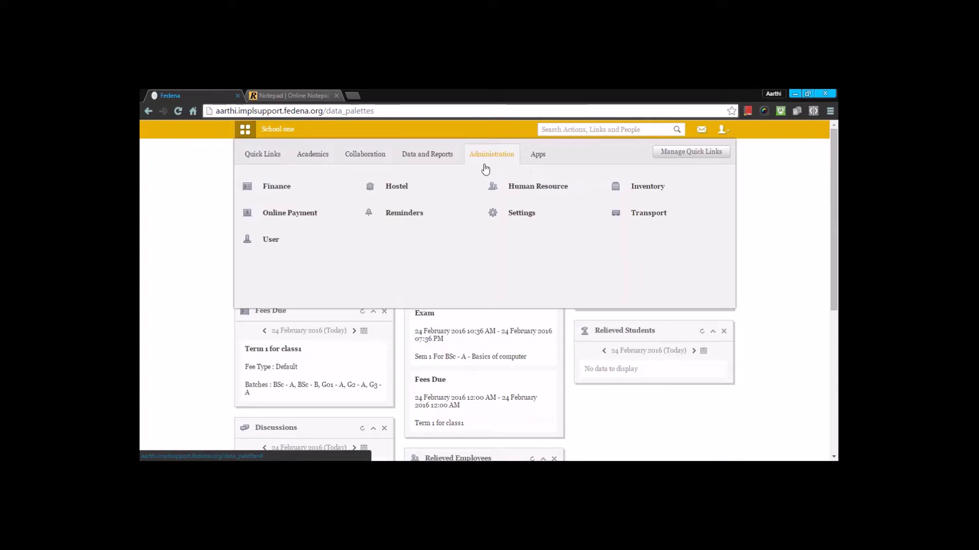
click(276, 186)
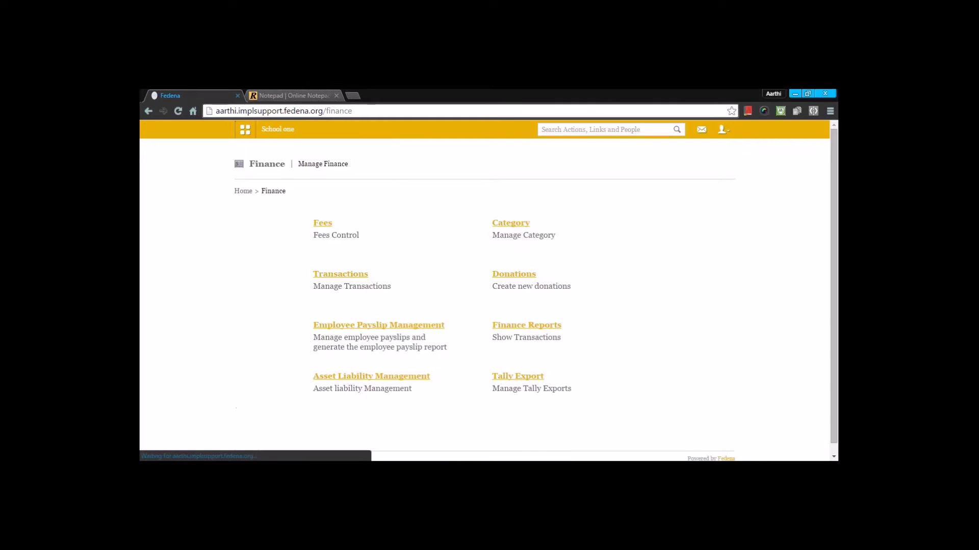
Go through Fees and Create Fees to the Create Master Category for Fees form.
click(316, 224)
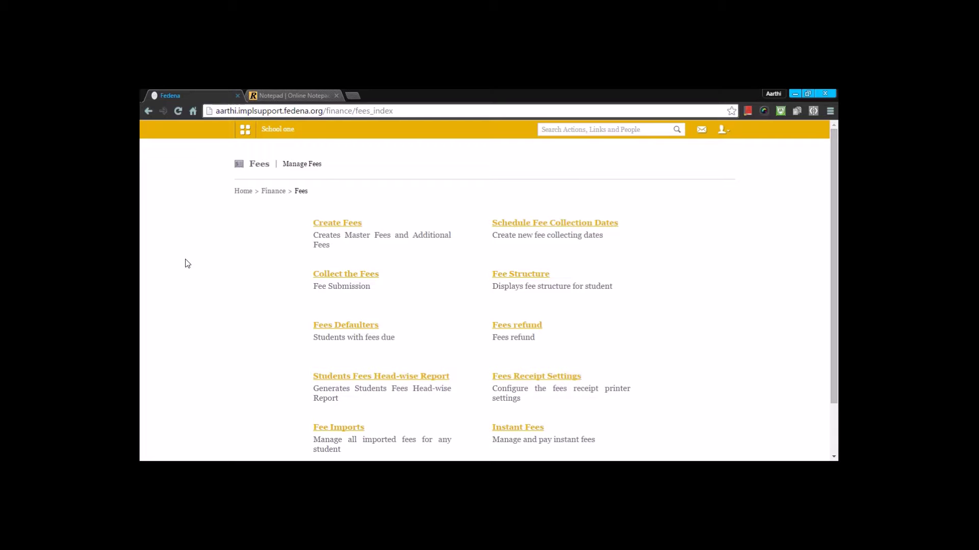
click(327, 224)
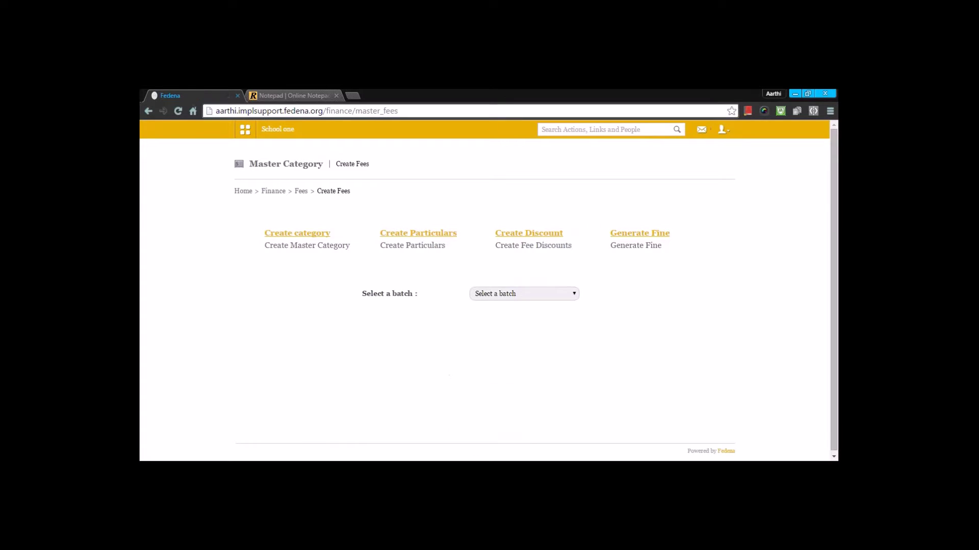
click(317, 236)
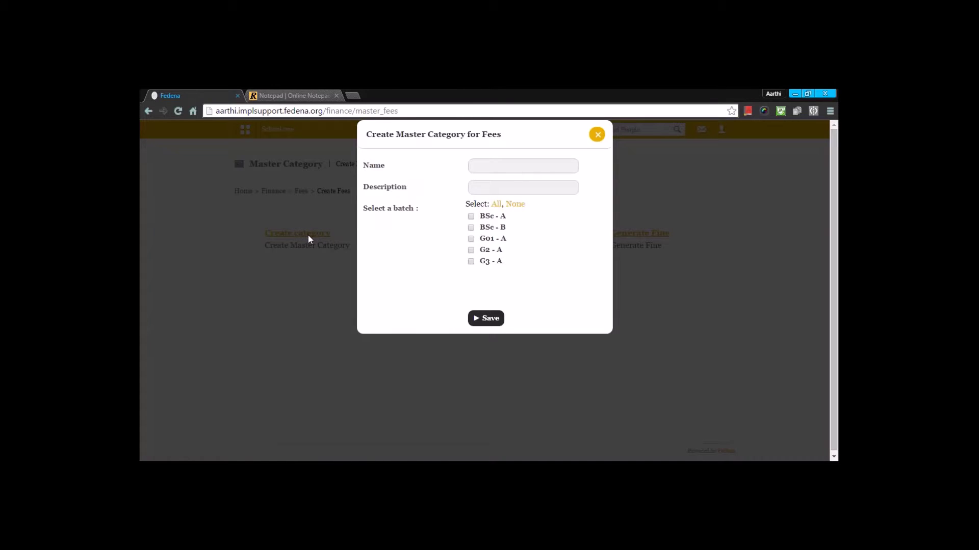
Enter 'Term 2 Fee' as both the category name and description.
click(483, 164)
text(Term 2 Fee)
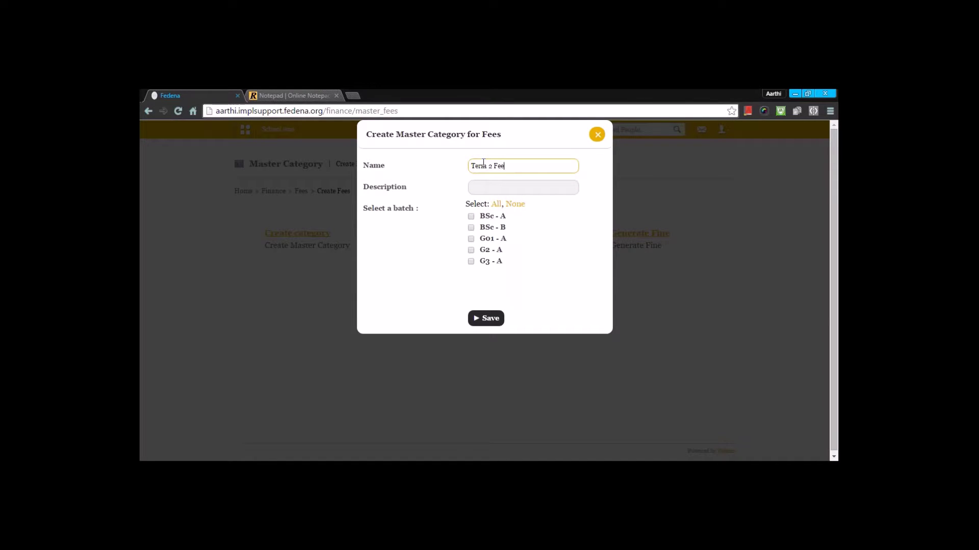
click(500, 193)
click(505, 166)
drag(505, 165, 395, 162)
key(ctrl+c)
click(488, 192)
key(ctrl+v)
Save the Term 2 Fee category for all five batches and open Create Particulars.
click(402, 229)
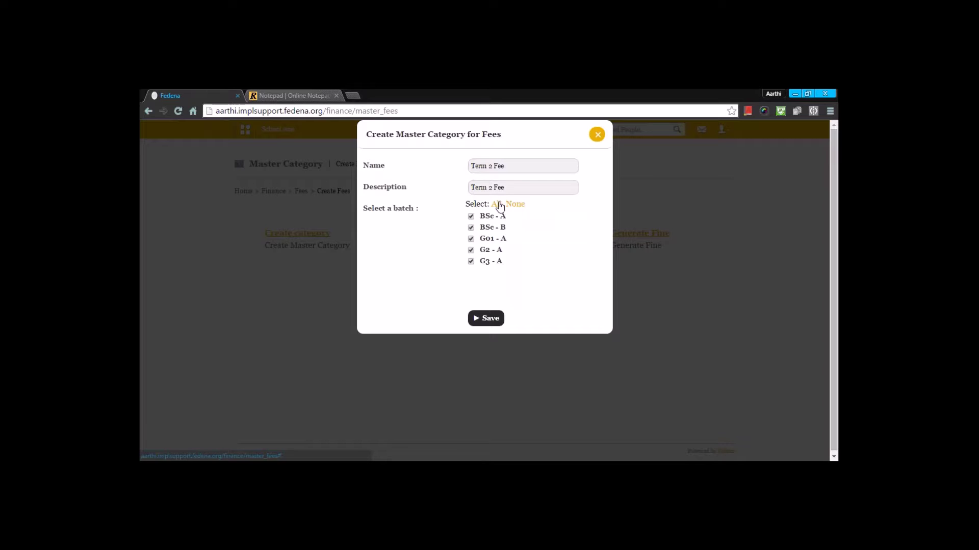
click(491, 318)
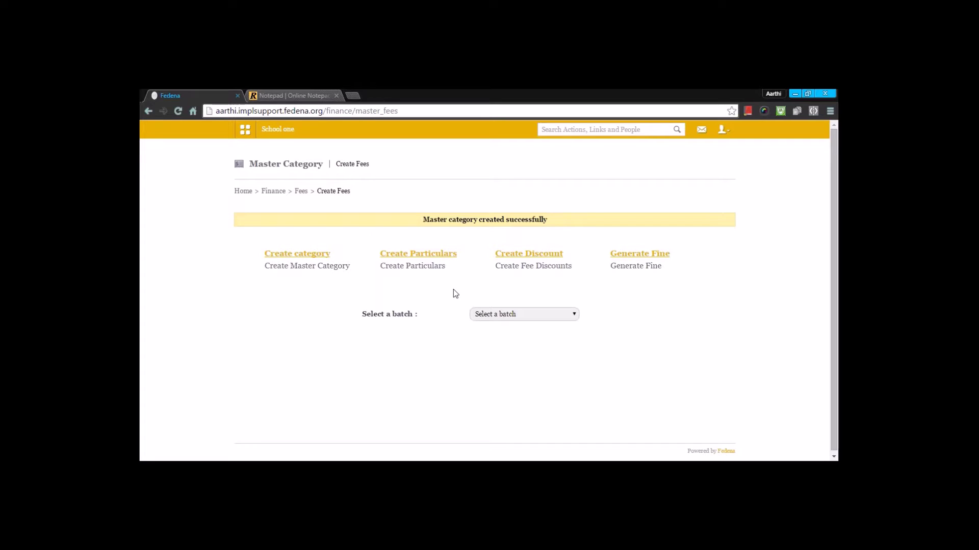
click(441, 260)
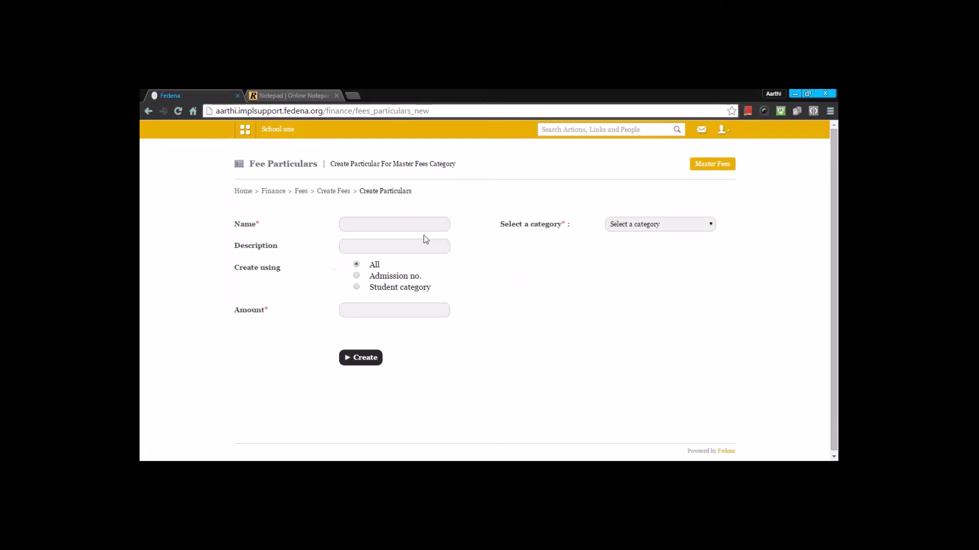
Name the particular 'Admission fee' under Term 2 Fee for all batches, reusing the name as its description.
click(421, 228)
text(ad)
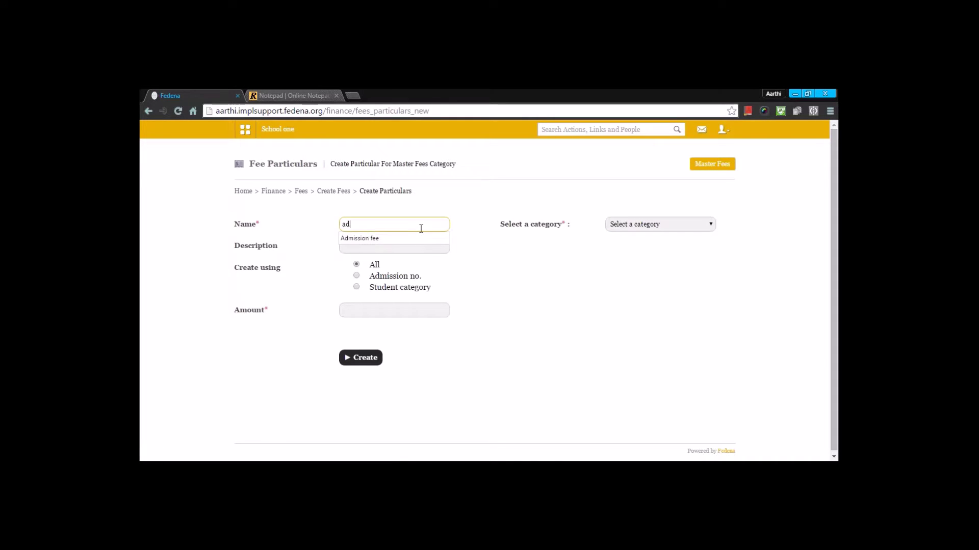
click(376, 238)
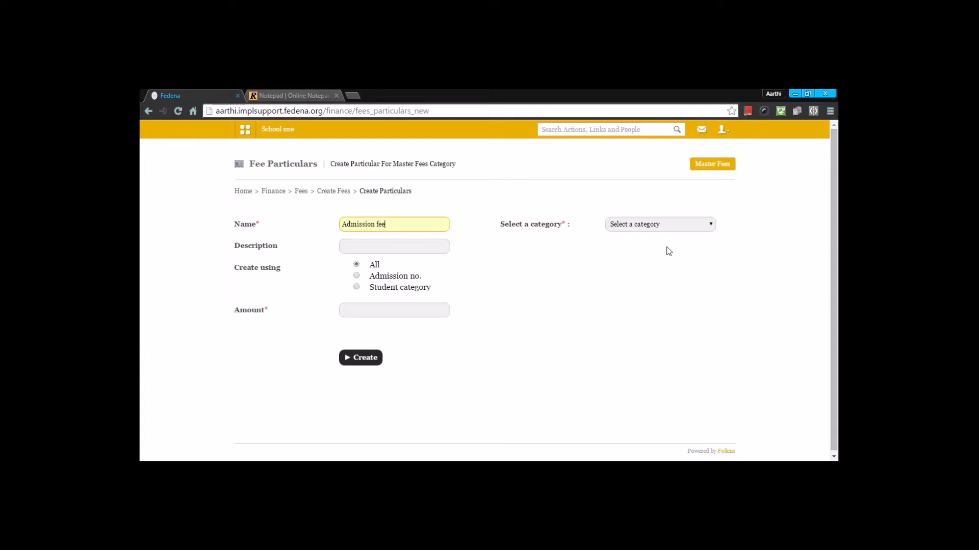
click(654, 224)
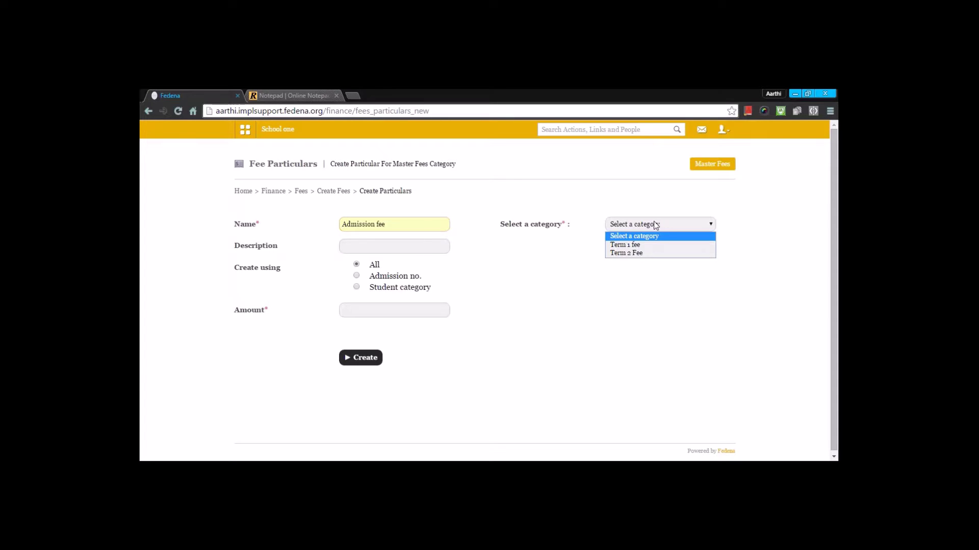
click(641, 253)
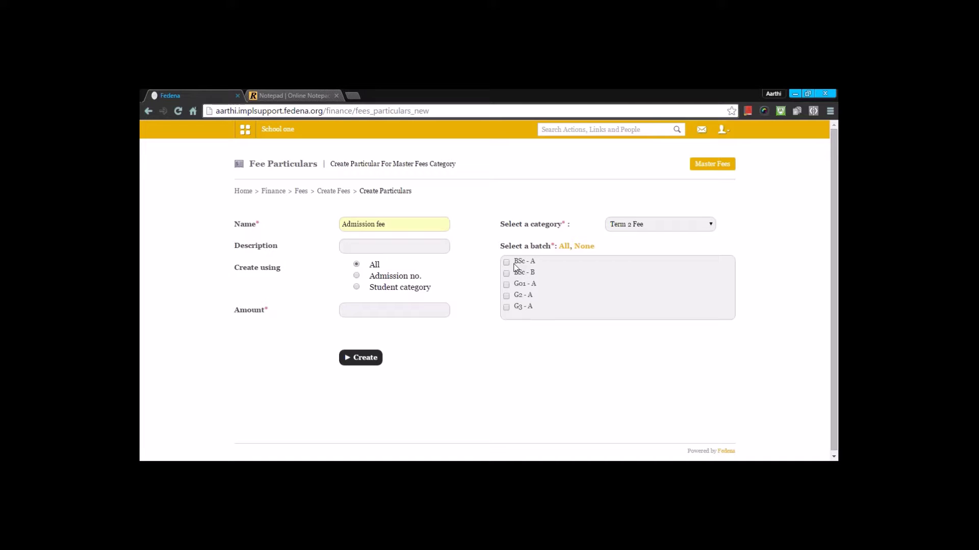
click(564, 246)
click(361, 244)
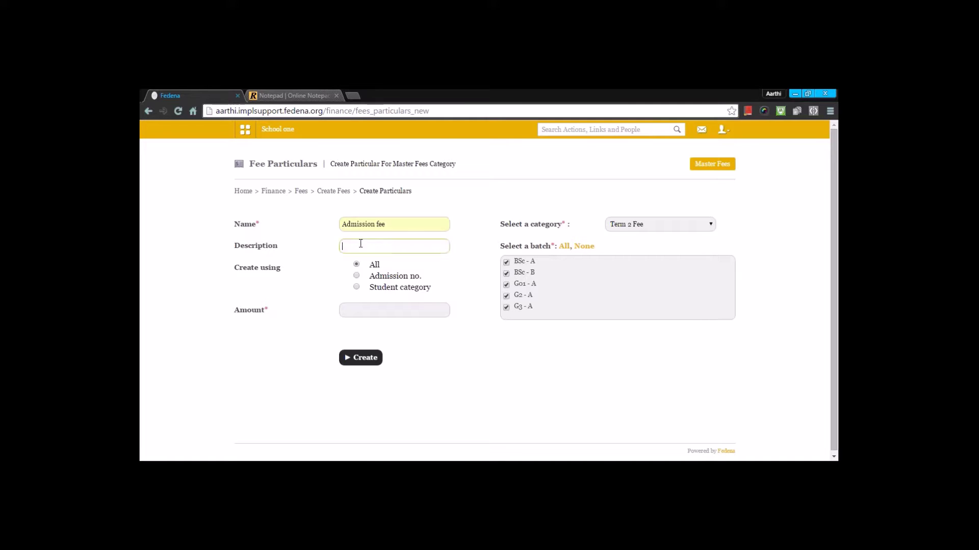
key(shift+Tab)
key(ctrl+c)
key(Tab)
key(ctrl+v)
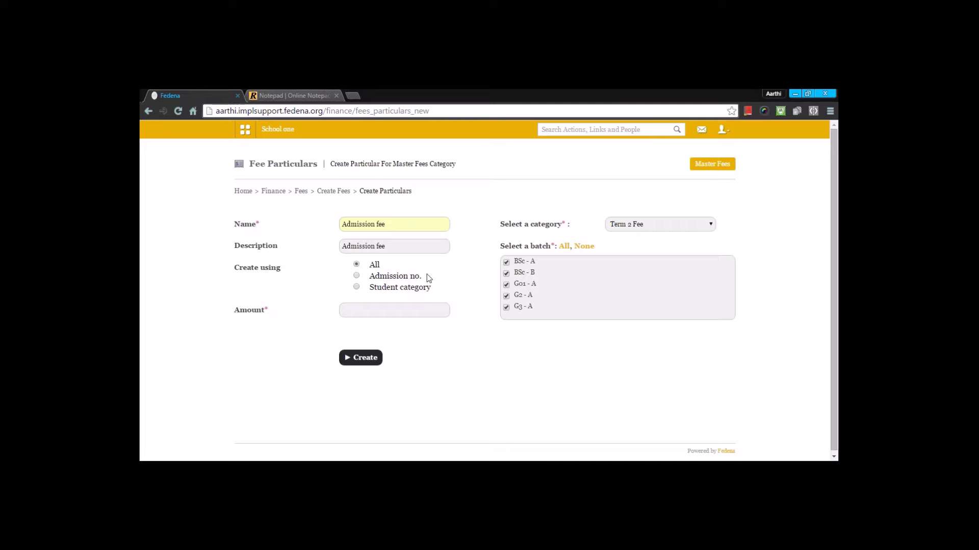
Keep the fee applied to all students, set the amount to 3000, and create it.
click(357, 276)
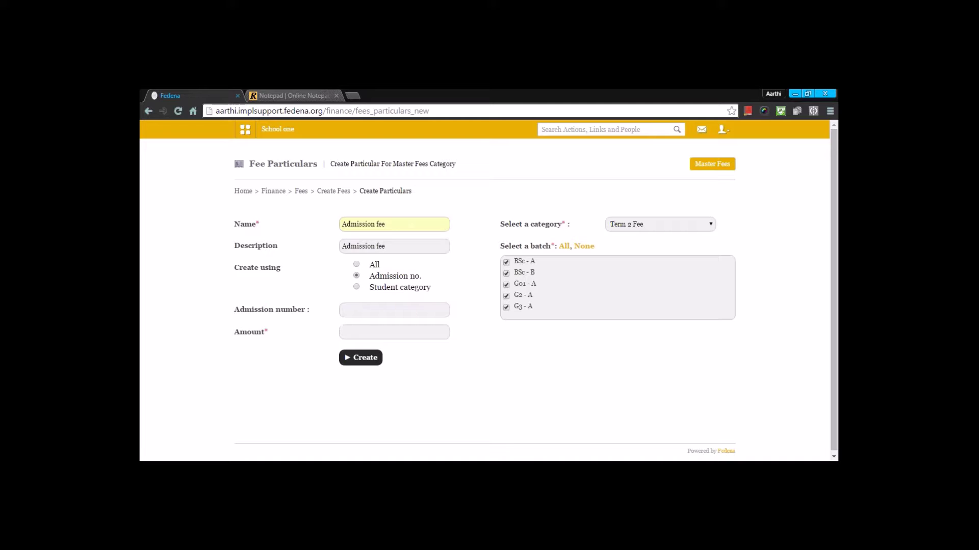
click(349, 314)
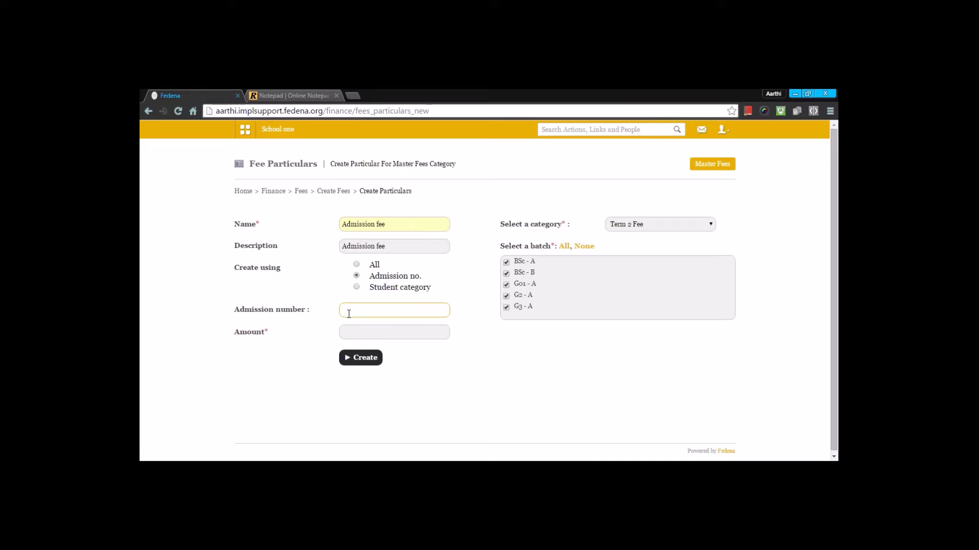
click(356, 287)
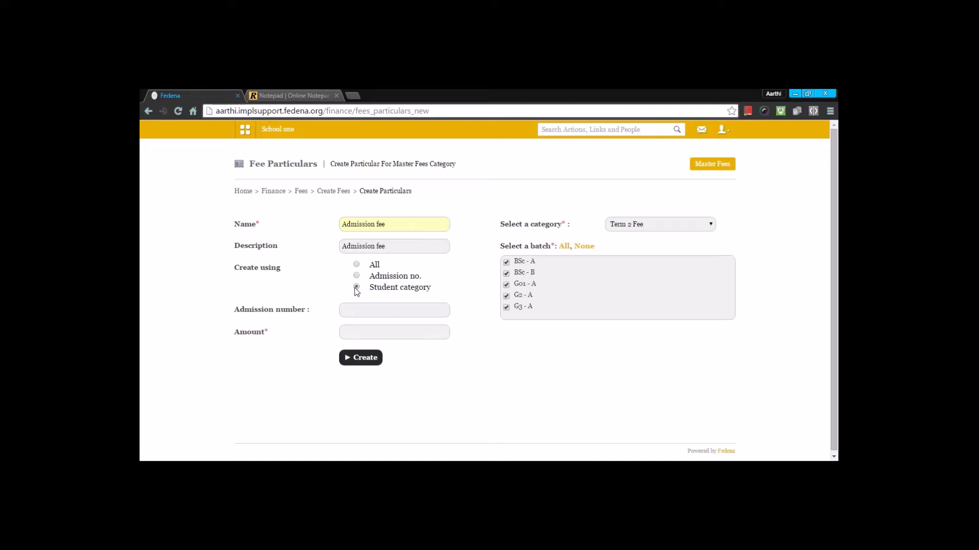
click(360, 312)
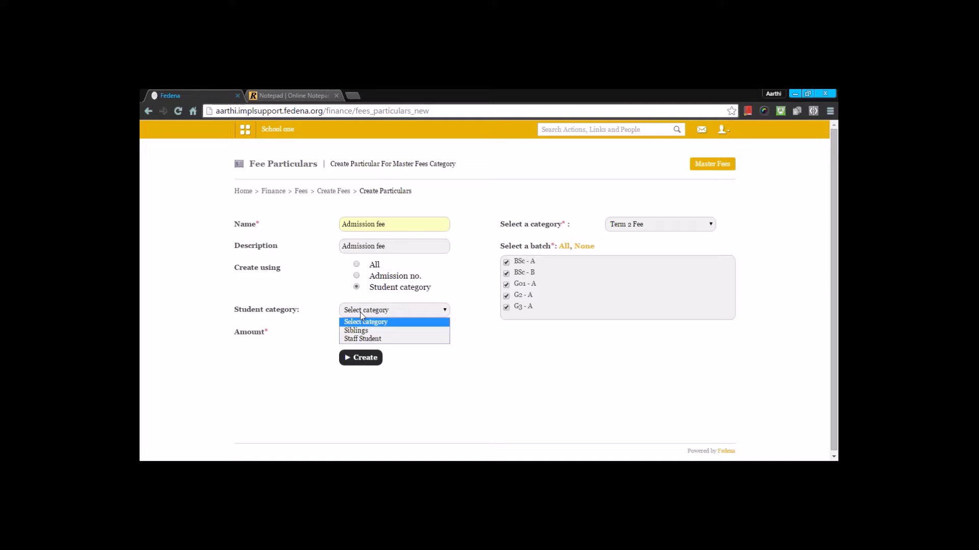
click(353, 330)
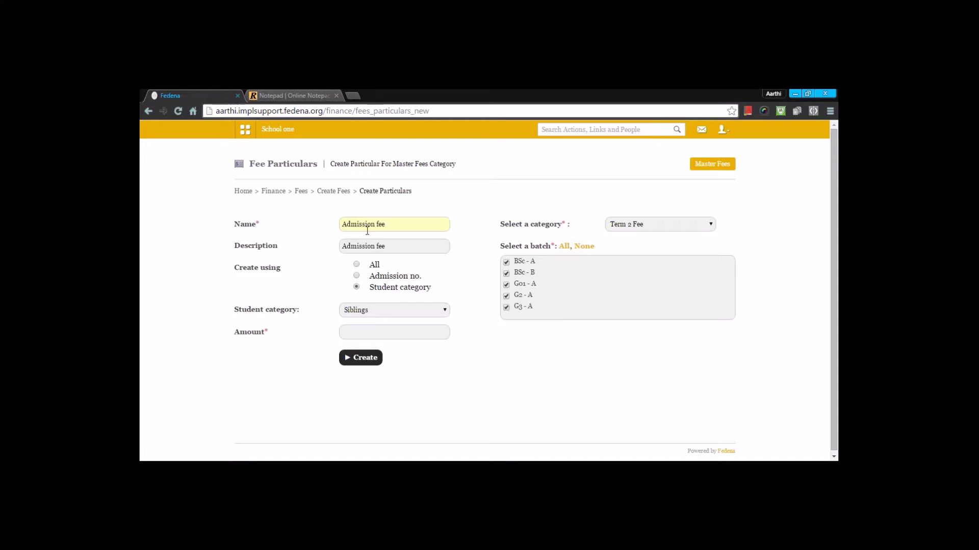
click(356, 266)
click(356, 307)
text(3000)
click(352, 324)
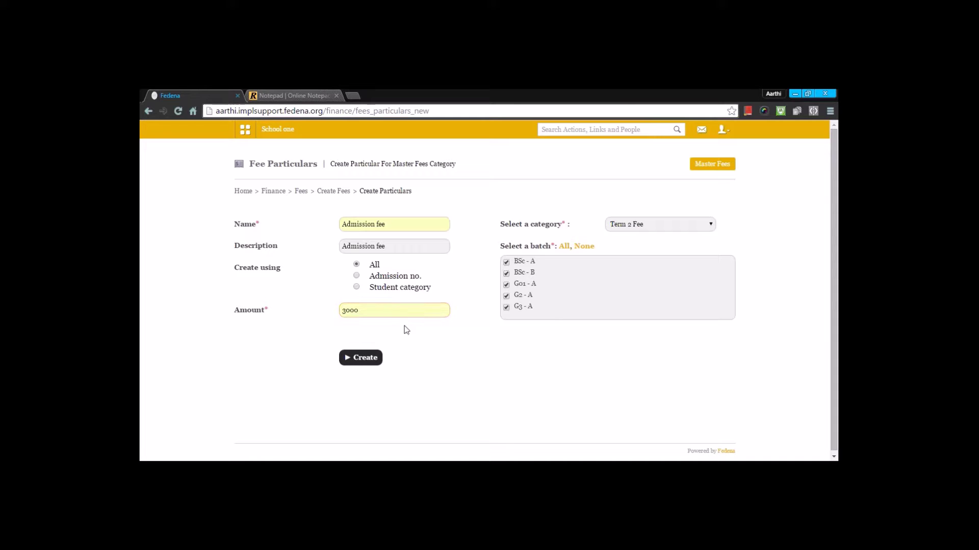
click(364, 363)
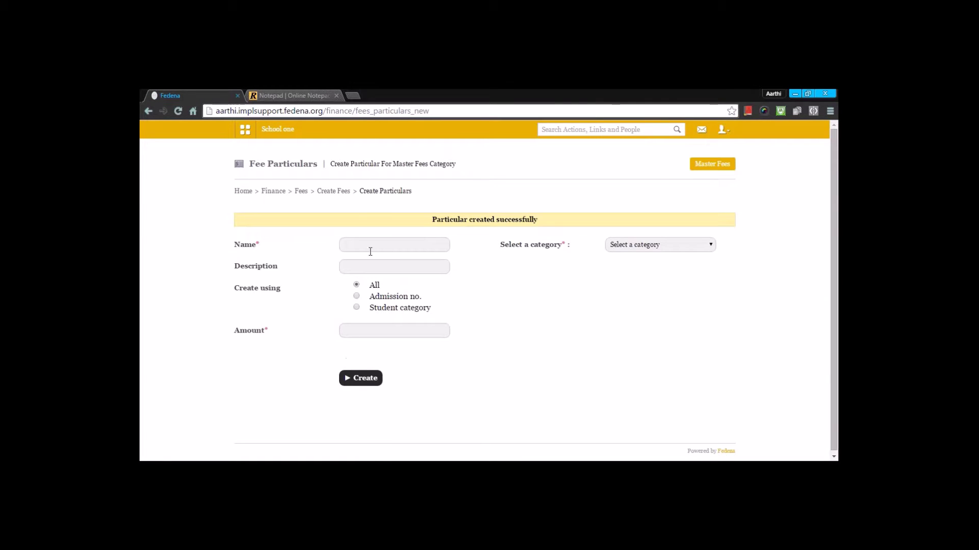
Create a 'Tuition Fees' particular of 4000 under Term 2 Fee for all batches.
click(370, 251)
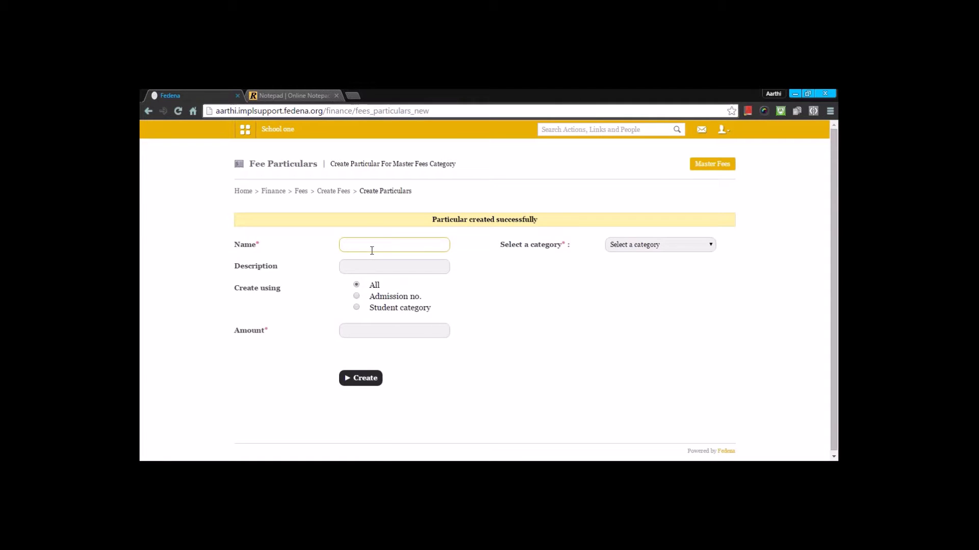
text(tu)
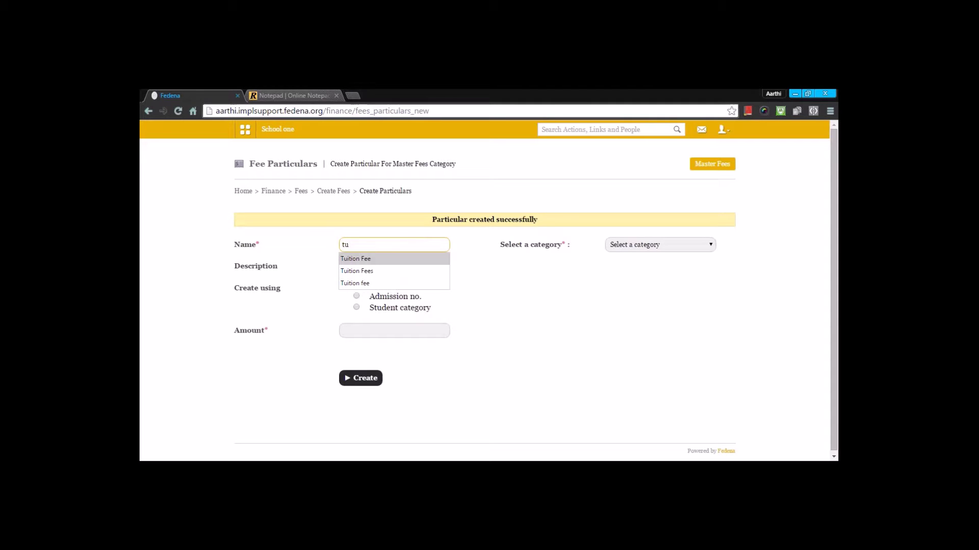
key(Down)
key(Down)
key(Return)
click(697, 245)
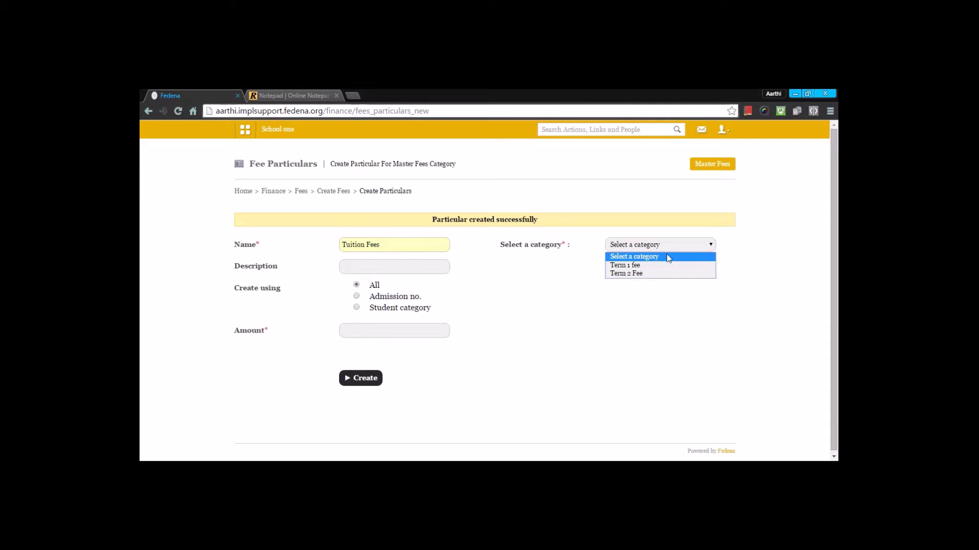
click(652, 276)
click(560, 266)
drag(382, 245, 274, 246)
click(342, 262)
key(ctrl+v)
click(338, 301)
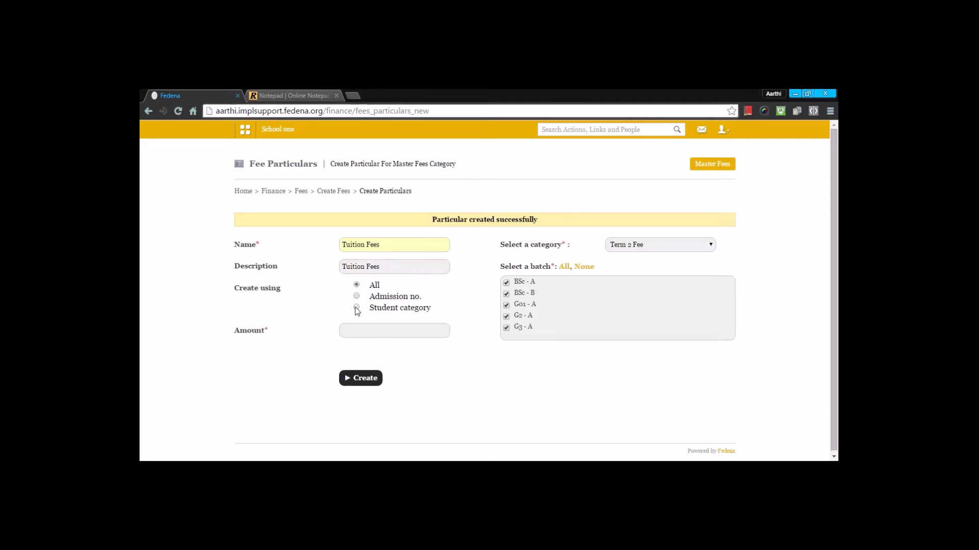
click(353, 327)
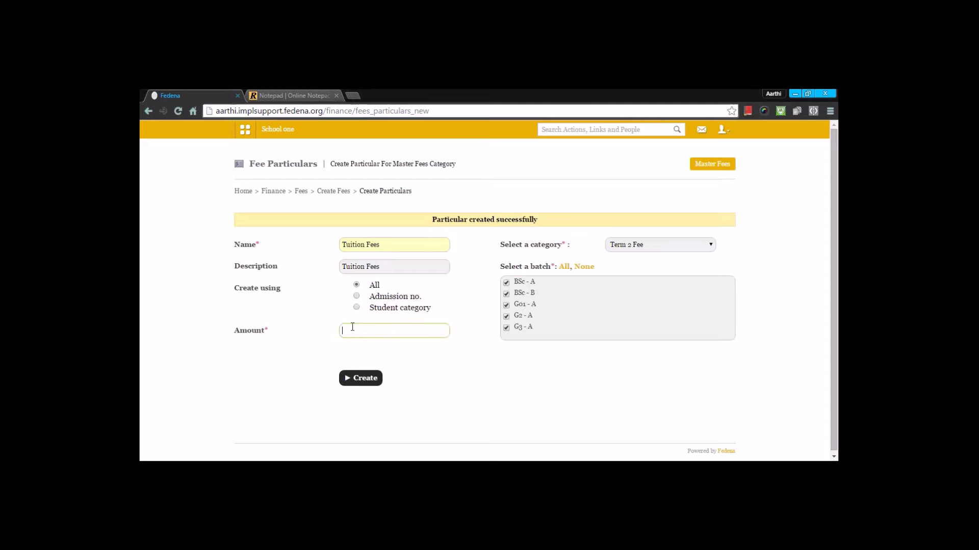
text(4000)
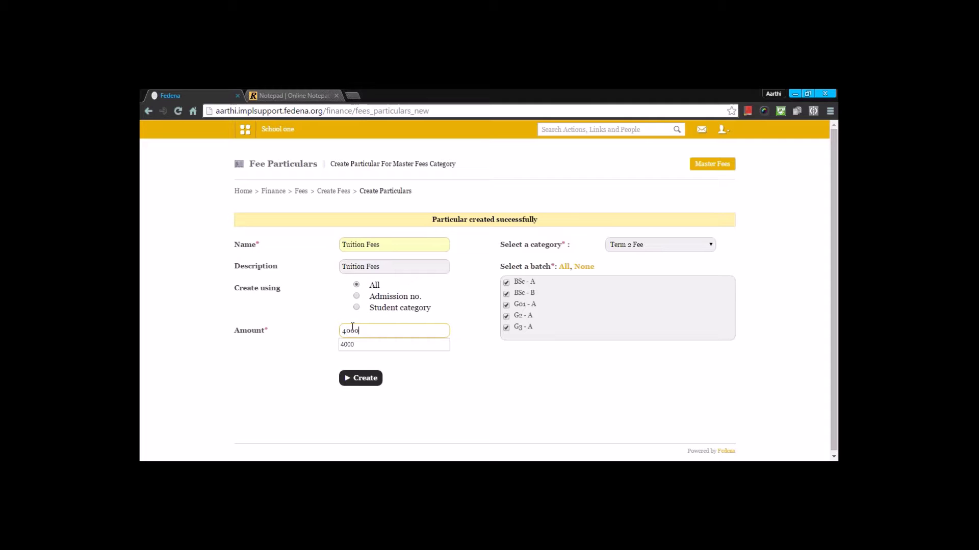
click(361, 378)
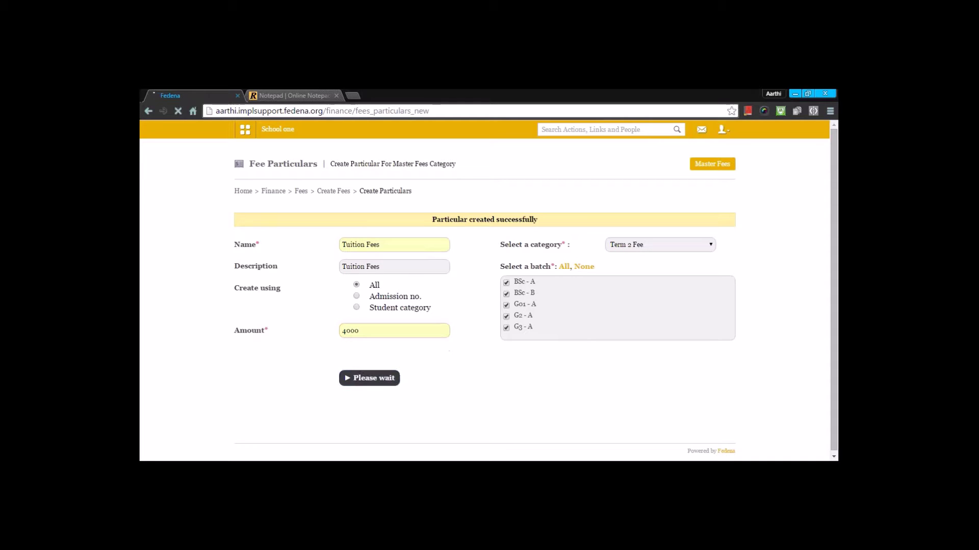
Create a 'Monthly Tuition Fee' particular of 5000 under Term 2 Fee for all batches.
click(390, 243)
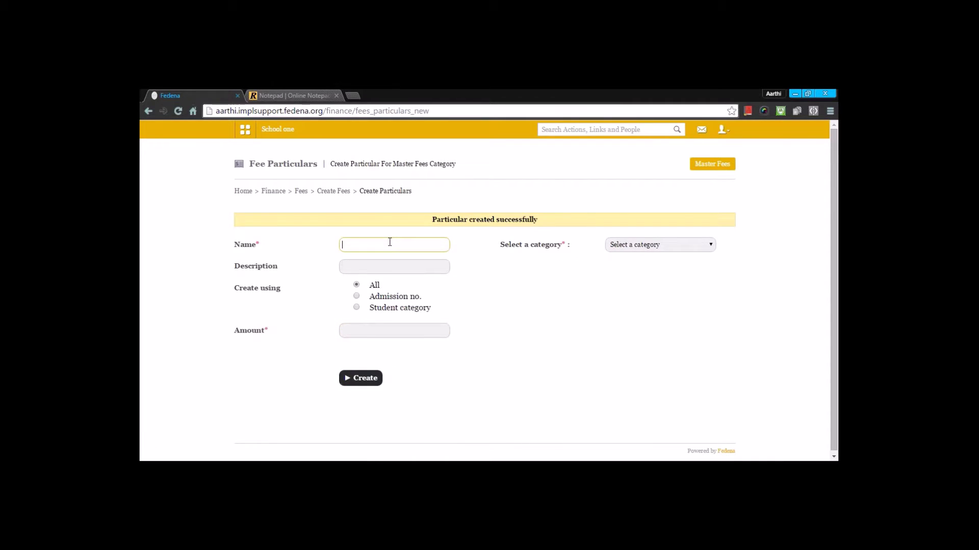
click(371, 284)
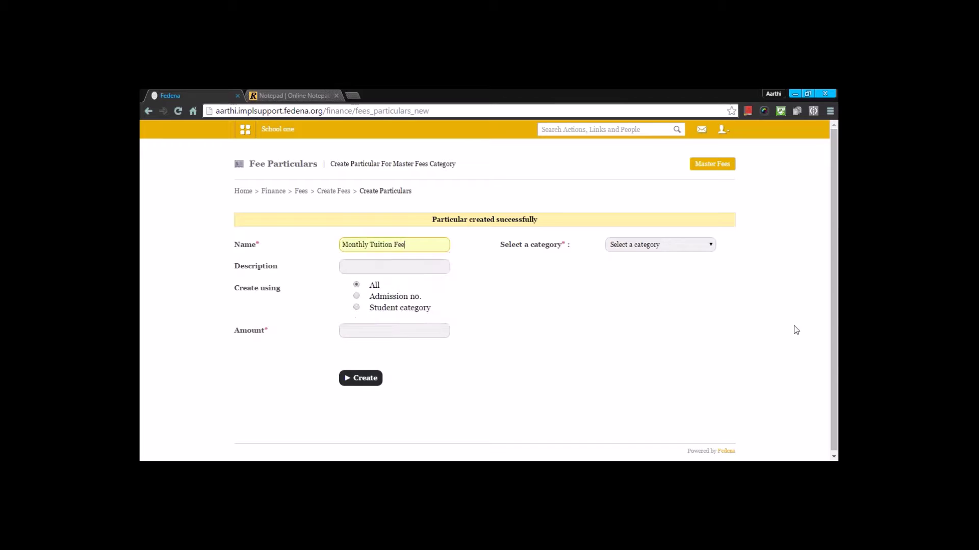
click(669, 246)
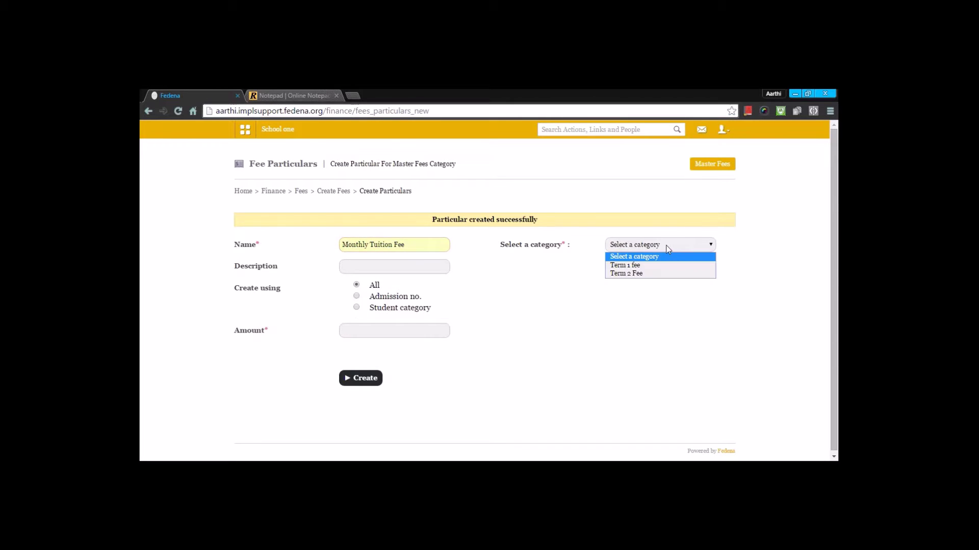
click(651, 273)
click(563, 267)
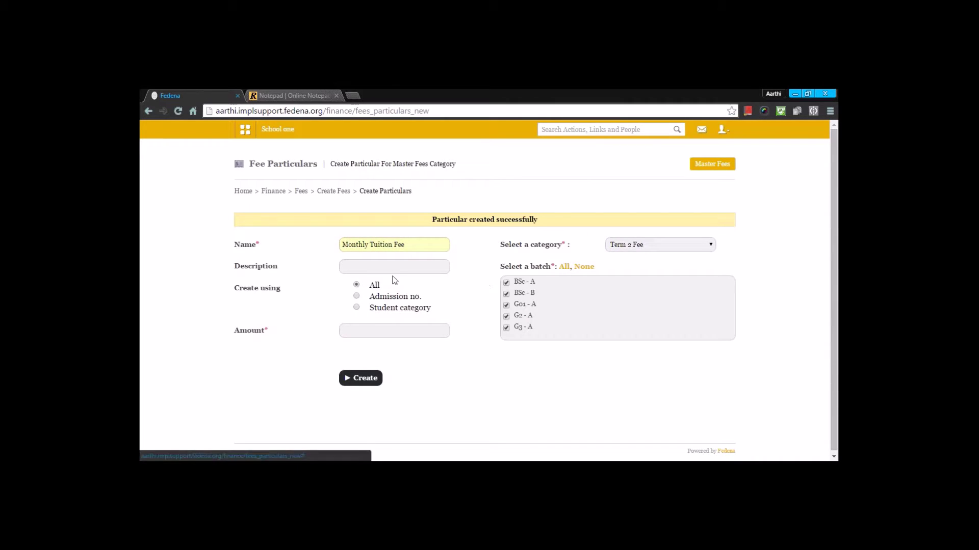
drag(408, 244, 341, 245)
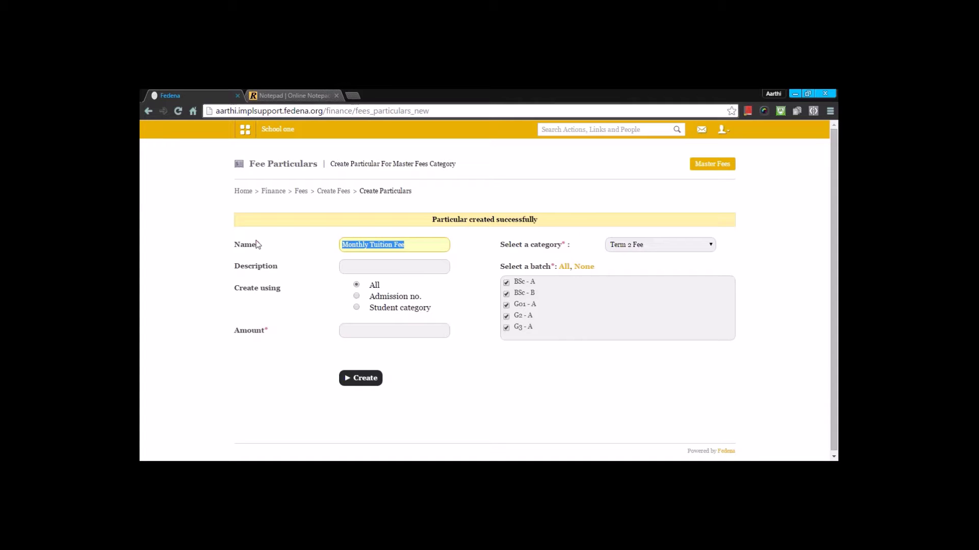
click(355, 266)
key(ctrl+v)
click(363, 331)
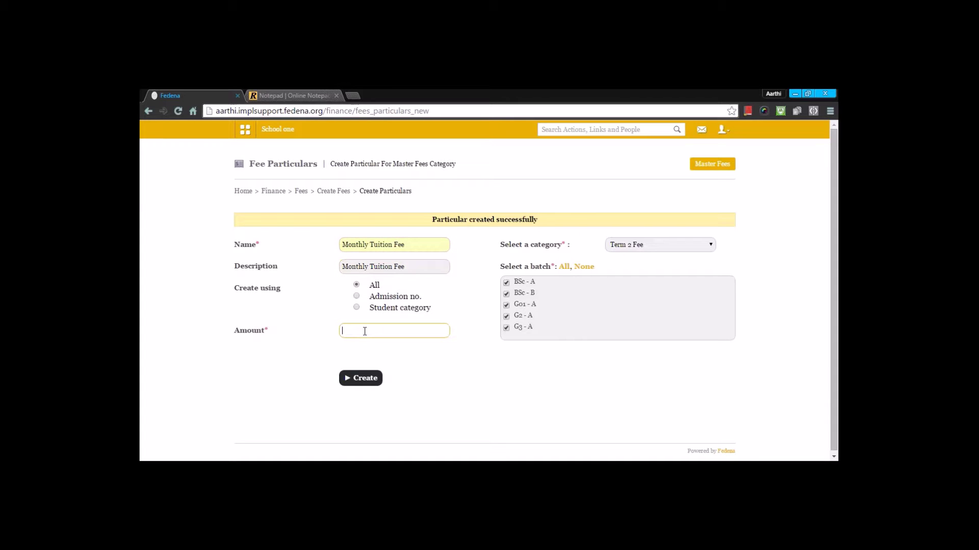
text(5000)
click(371, 380)
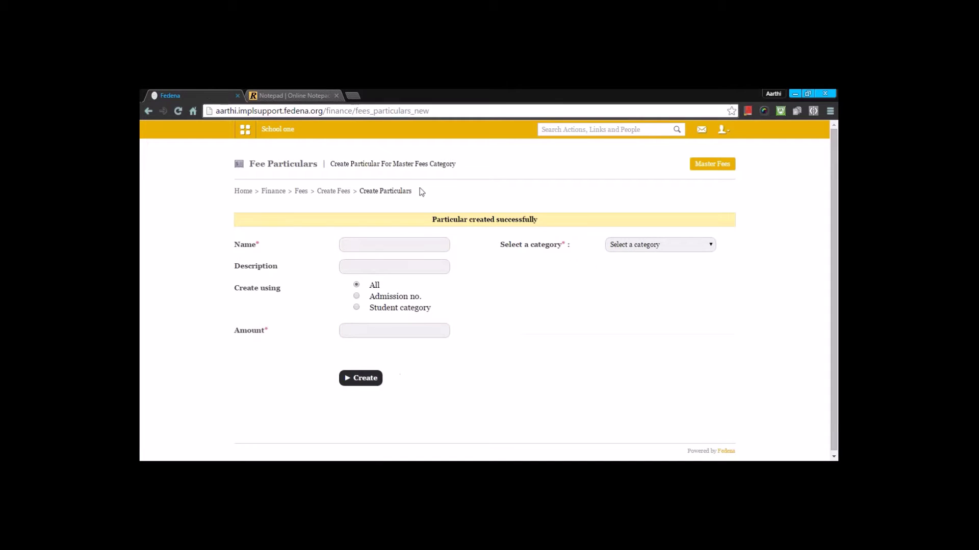
View BSc - A's Term 2 Fee particulars (Admission 3000, Tuition 4000, Monthly Tuition 5000), then go back to Create Fees.
click(334, 191)
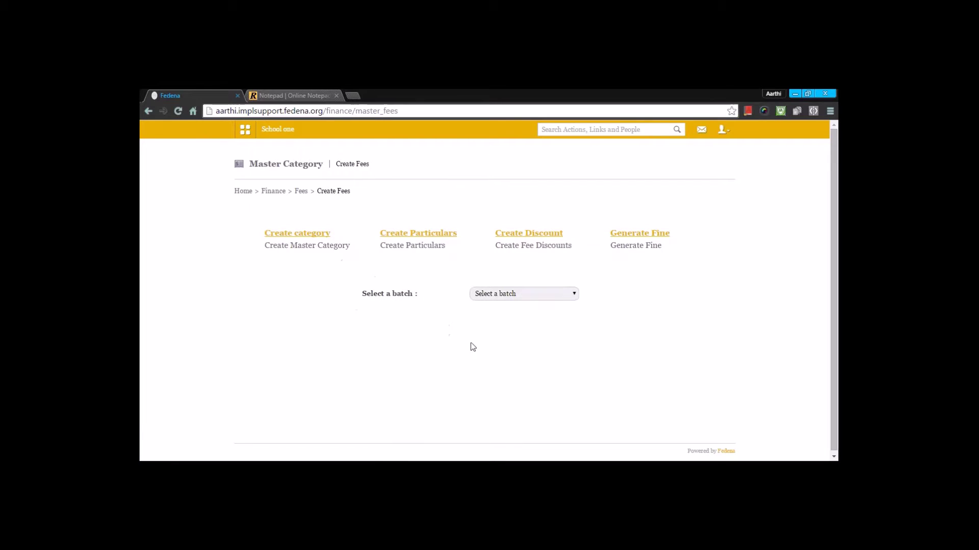
click(530, 299)
click(520, 314)
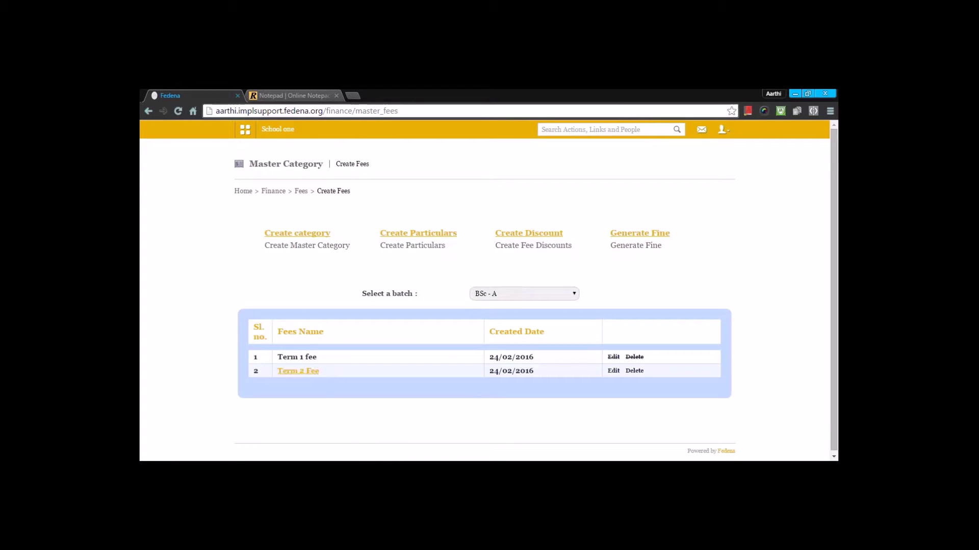
click(304, 372)
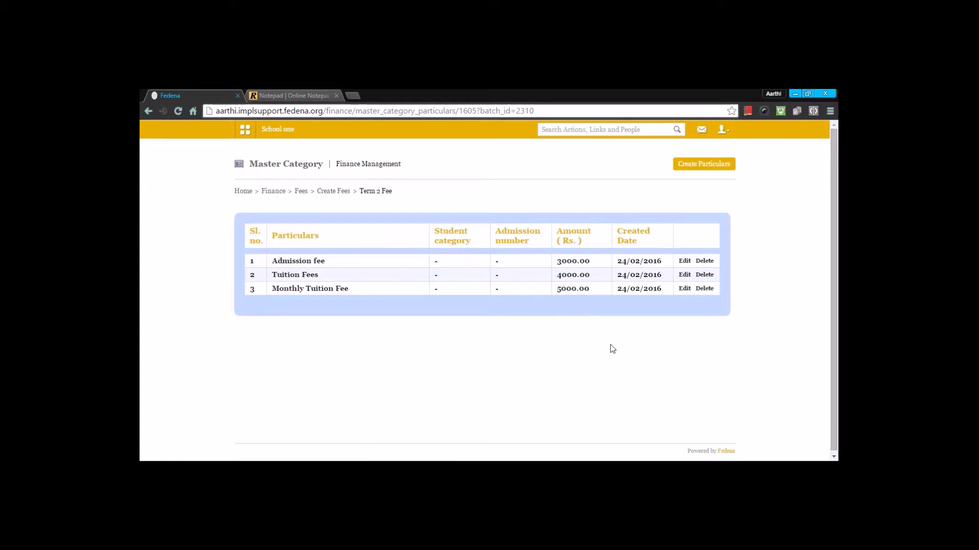
click(333, 192)
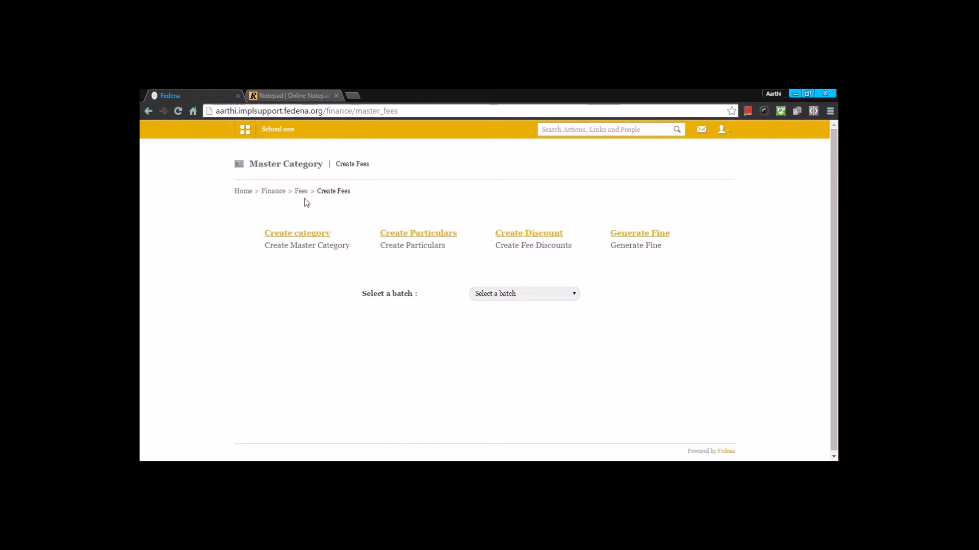
Go to the Create Discount page and expand the Discount type list.
click(528, 235)
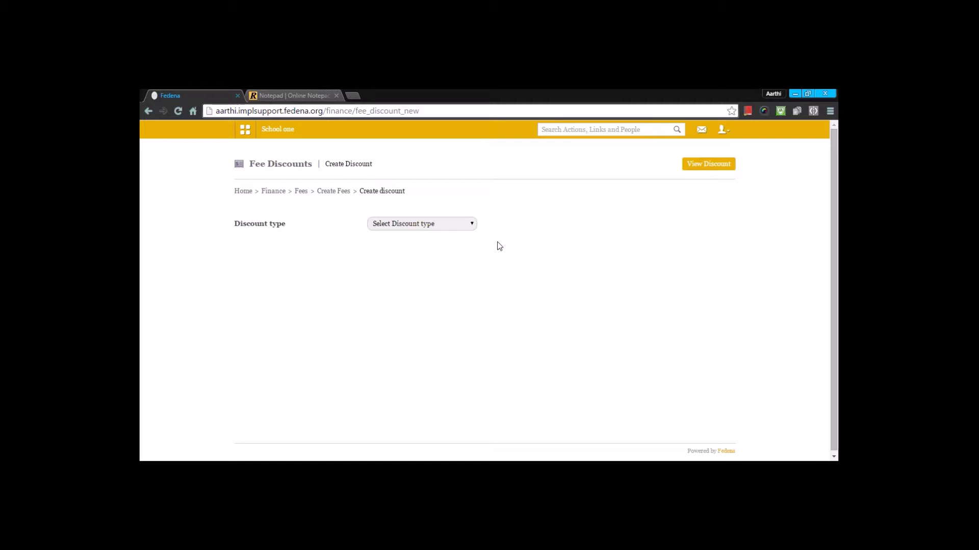
click(418, 227)
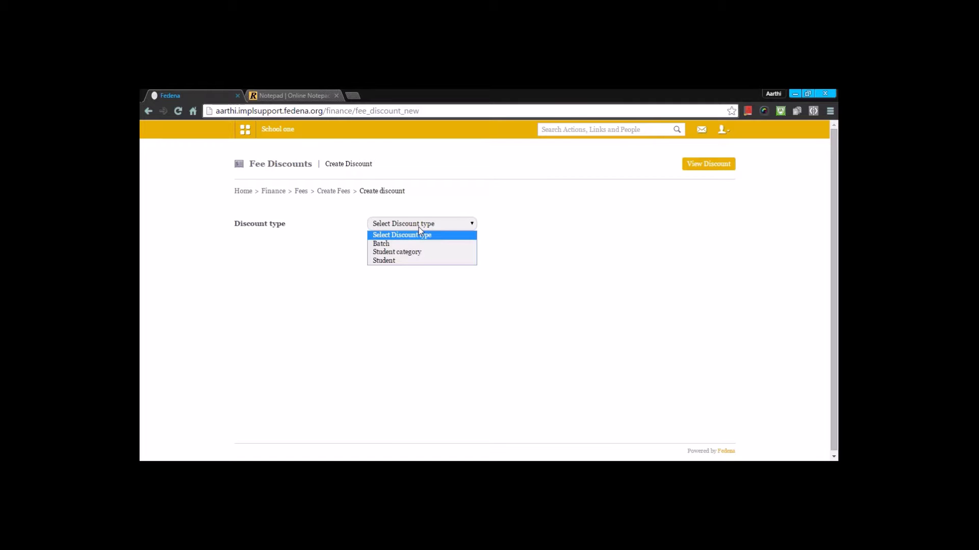
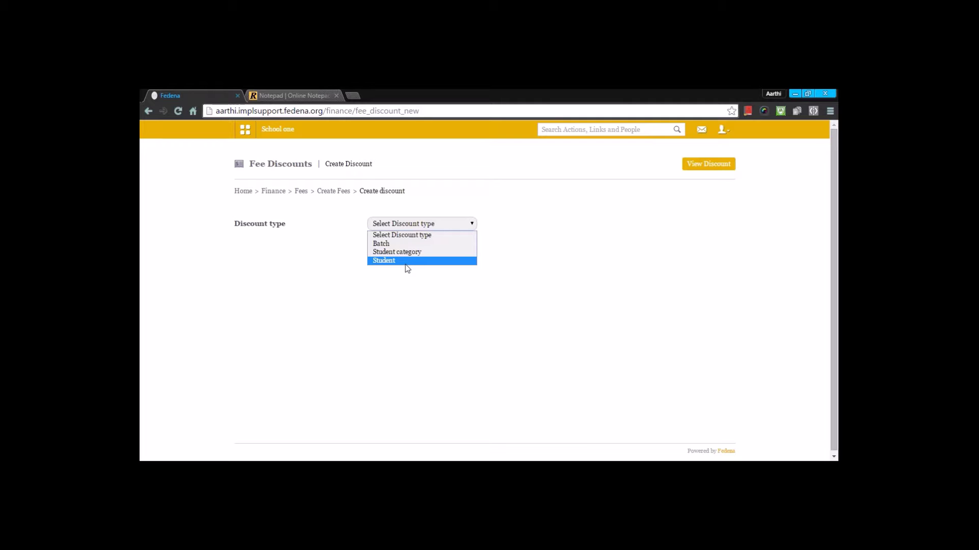
Fill the discount form: Batch type, name 'discount', Term 2 Fee, all batches, applied to particulars.
click(408, 245)
click(422, 245)
text(disco)
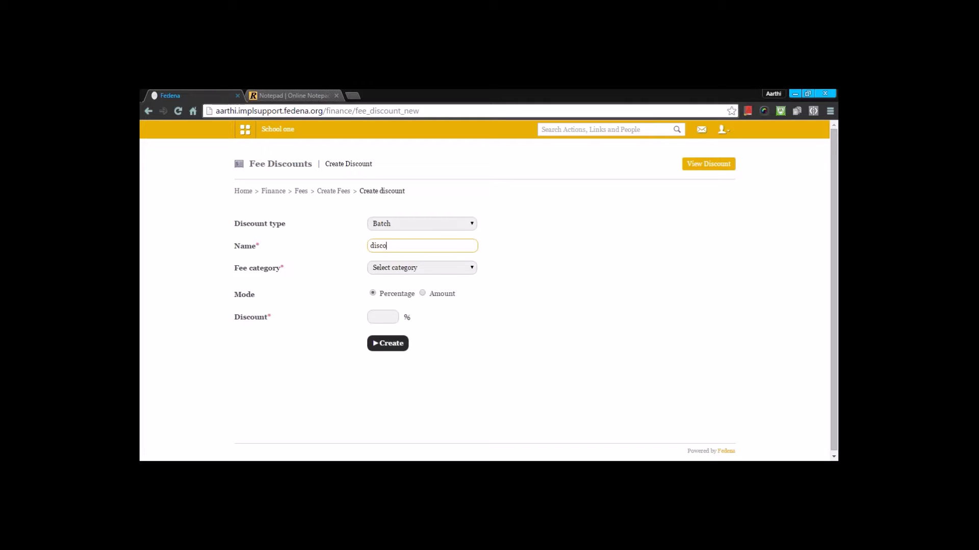
text(utnt)
click(396, 270)
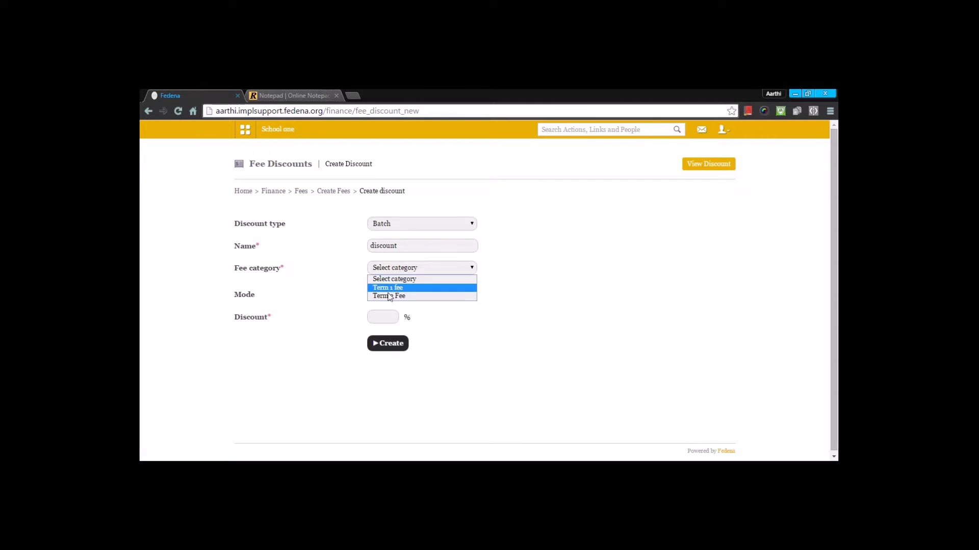
click(390, 296)
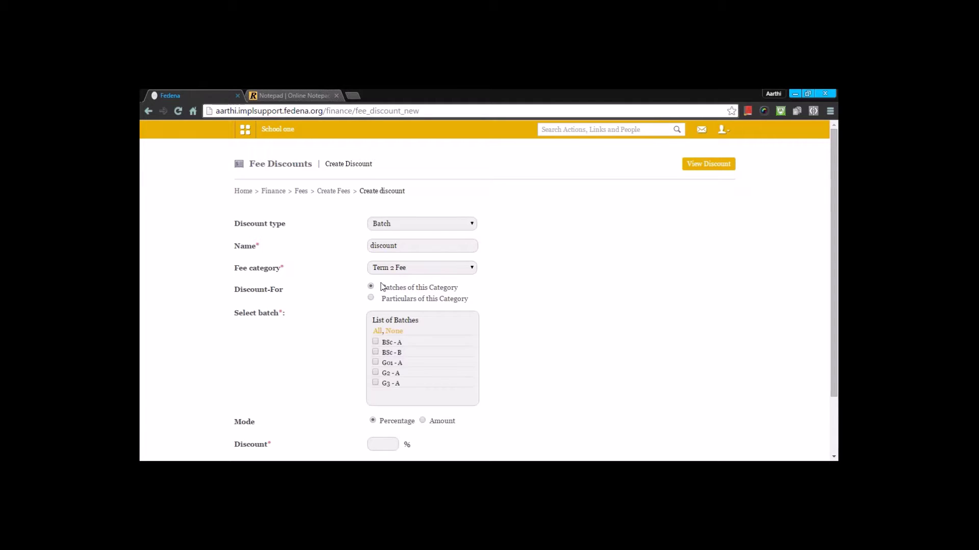
scroll(378, 295, down, 1)
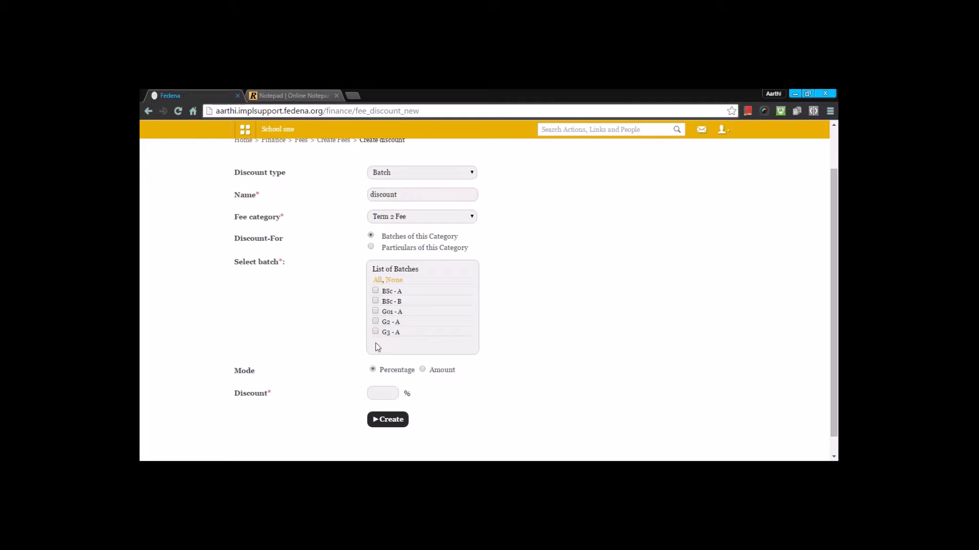
click(377, 281)
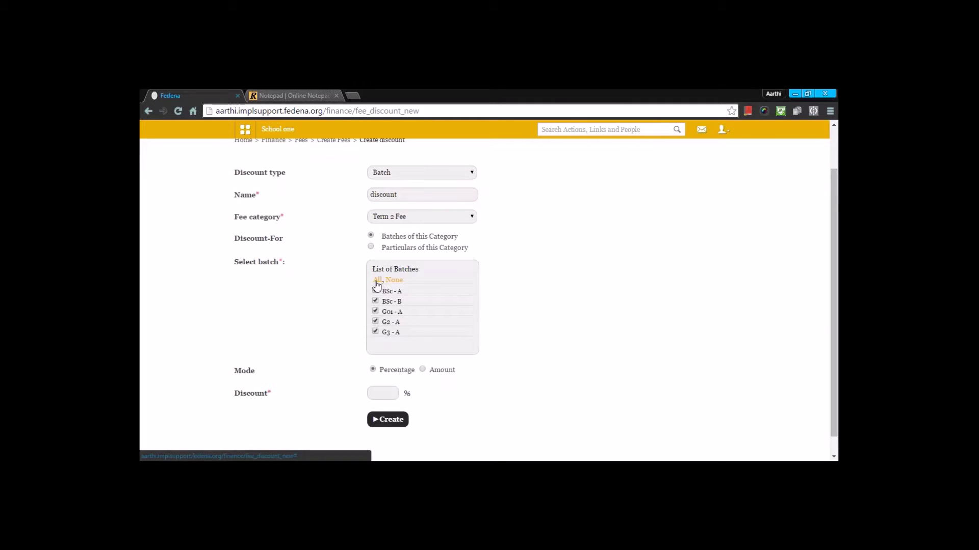
click(370, 247)
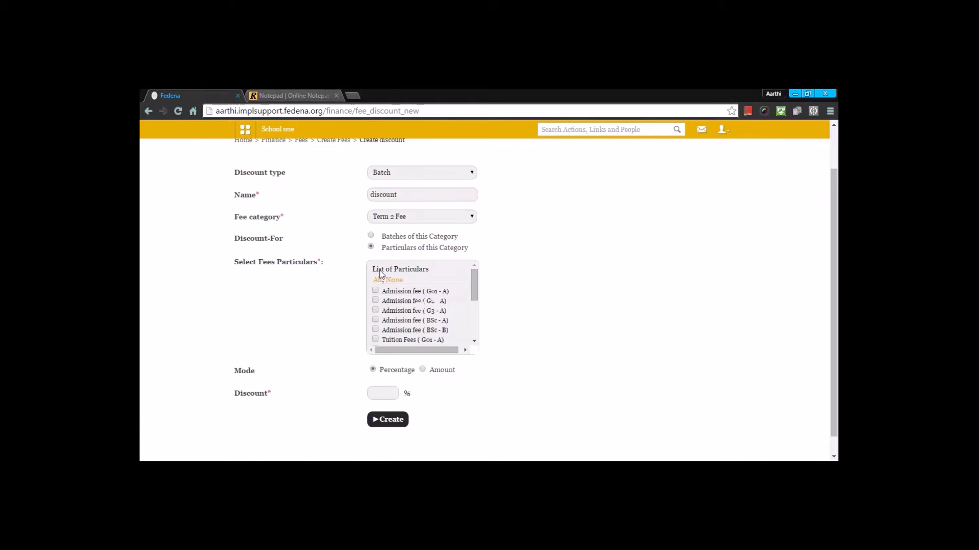
scroll(387, 291, down, 4)
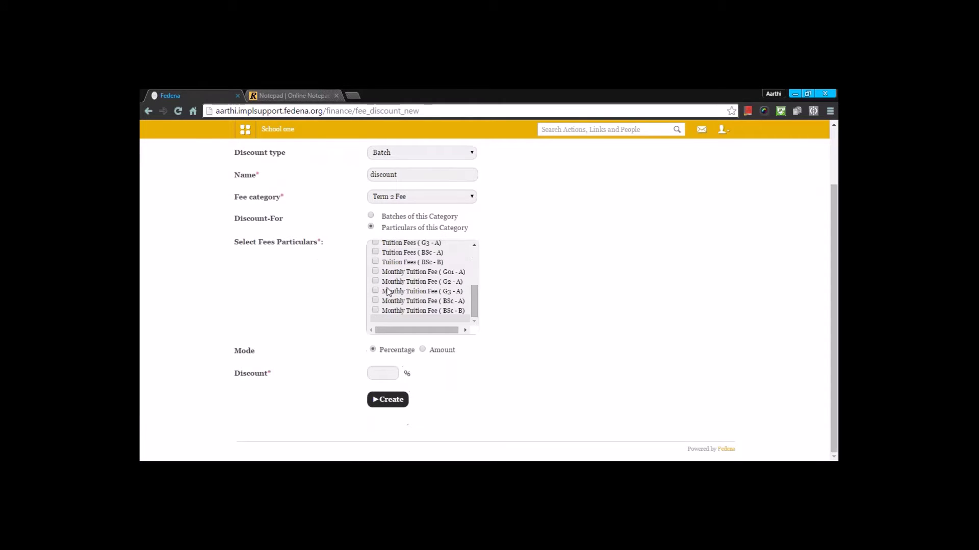
scroll(388, 292, up, 5)
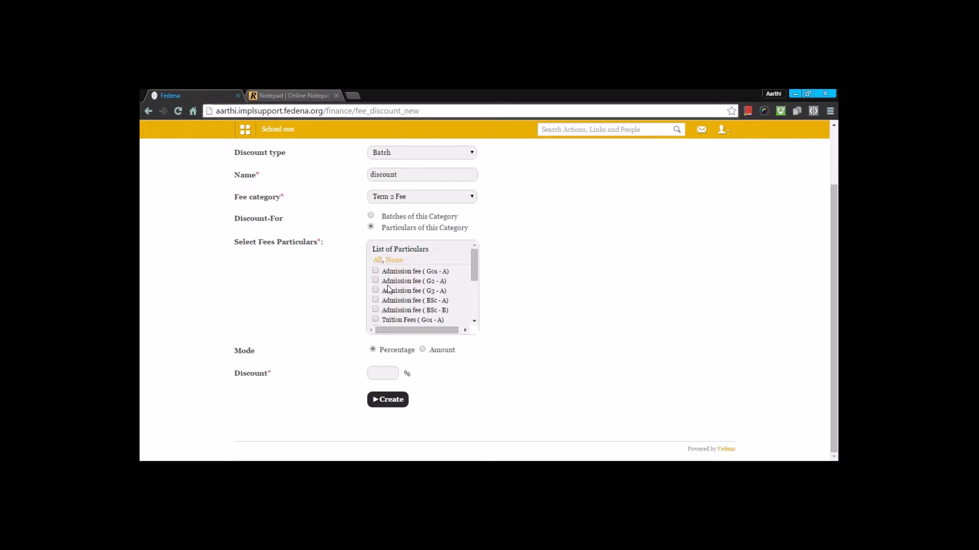
scroll(387, 289, down, 3)
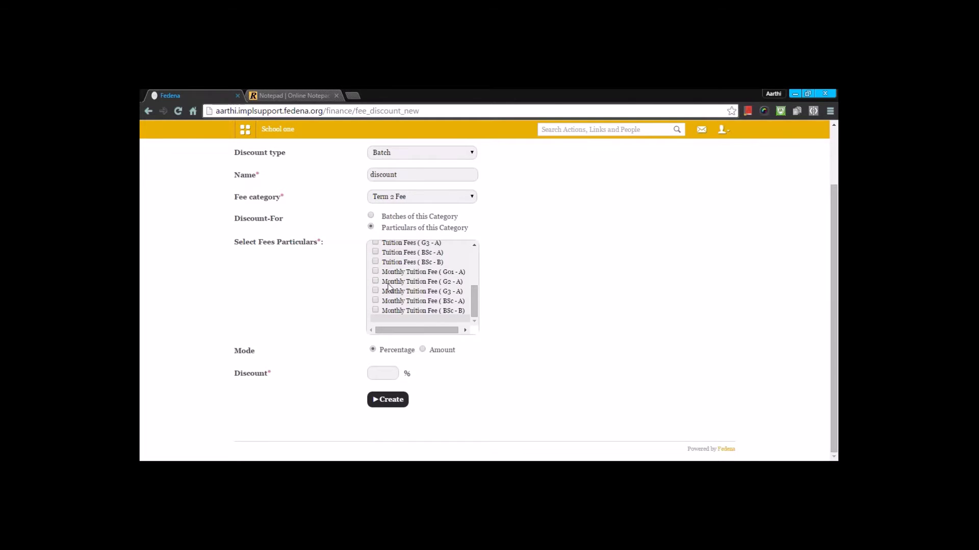
scroll(388, 287, up, 5)
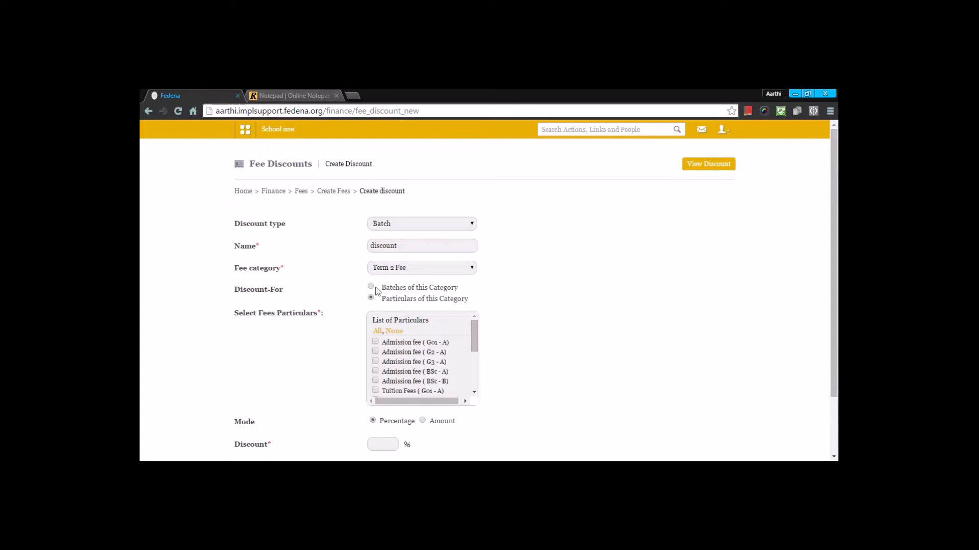
Switch the discount to the category's batches, set it to 20 percent, and create it.
click(371, 287)
scroll(408, 301, down, 2)
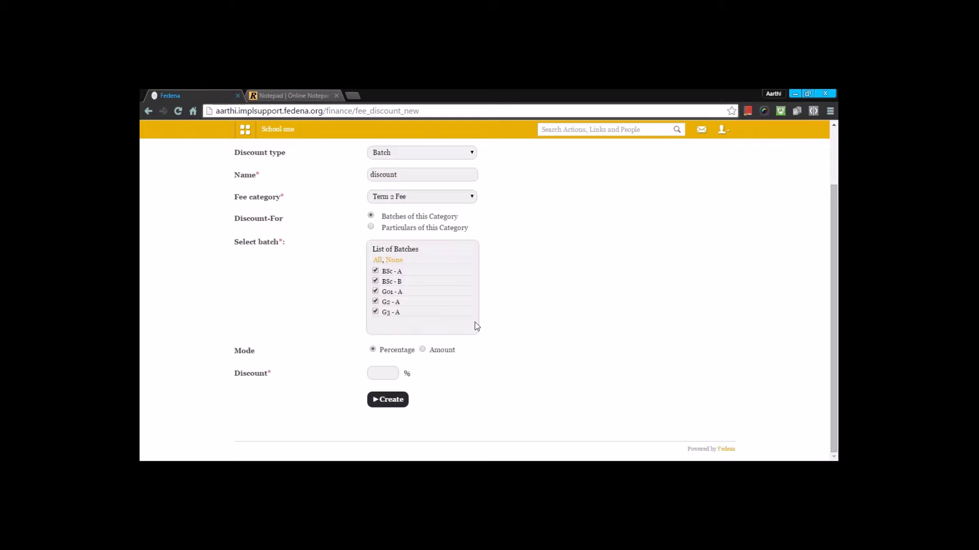
click(390, 373)
text(20)
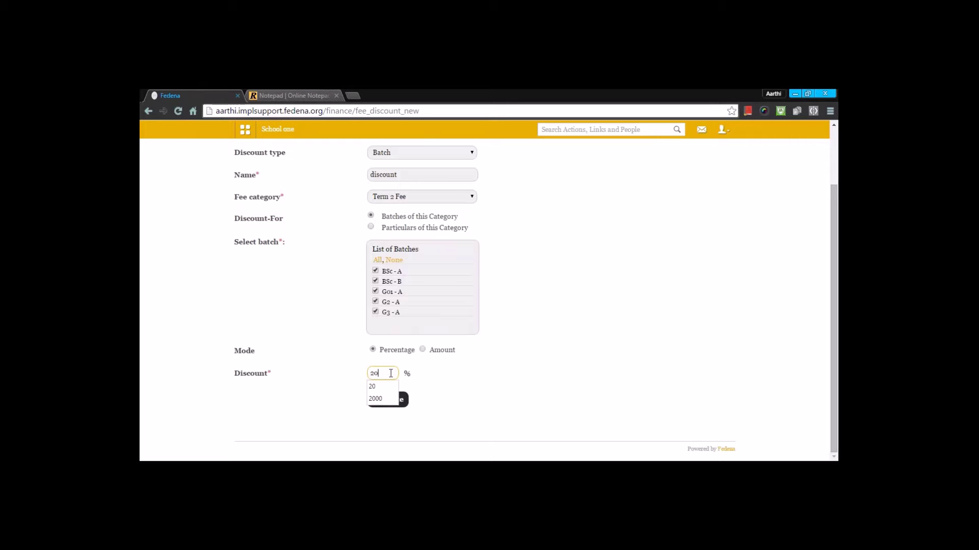
click(386, 387)
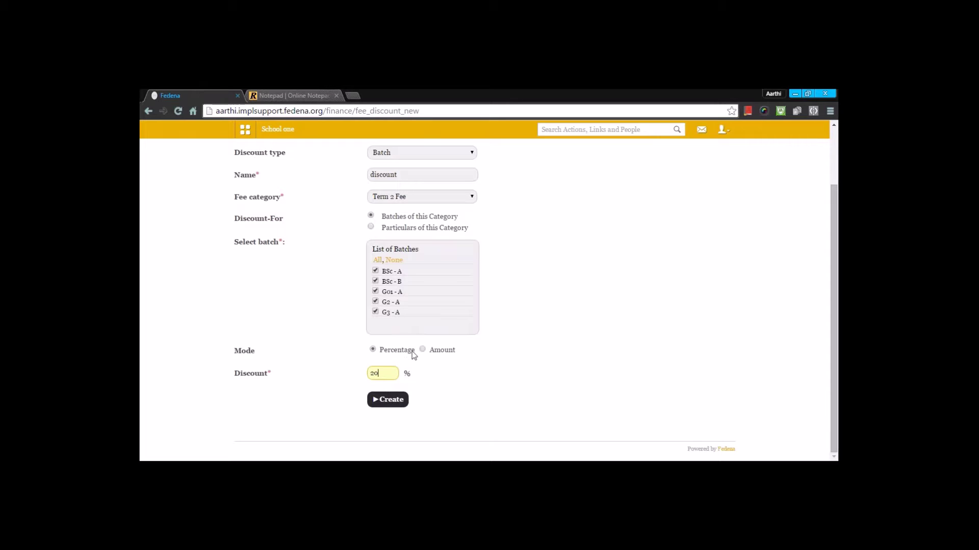
click(421, 349)
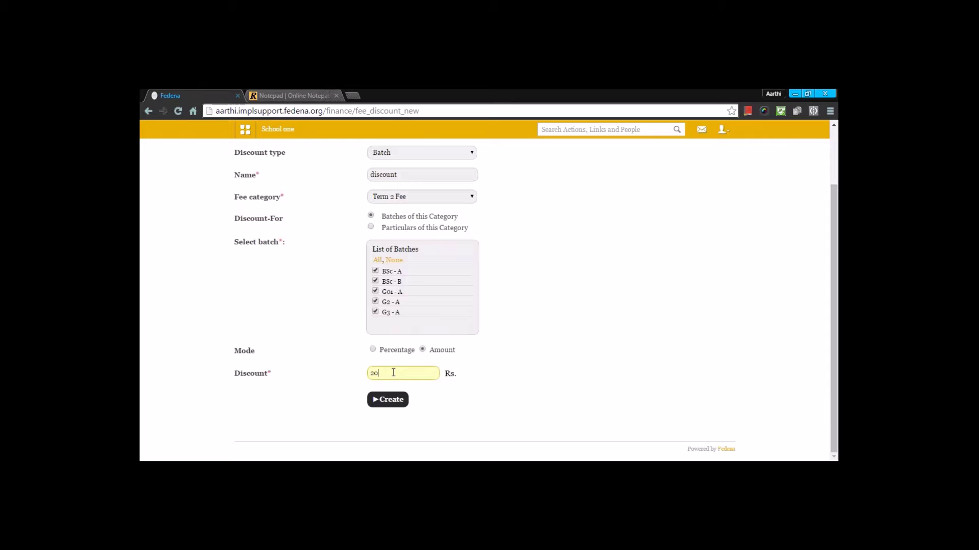
text(00)
click(372, 350)
key(BackSpace)
key(BackSpace)
click(393, 401)
click(332, 189)
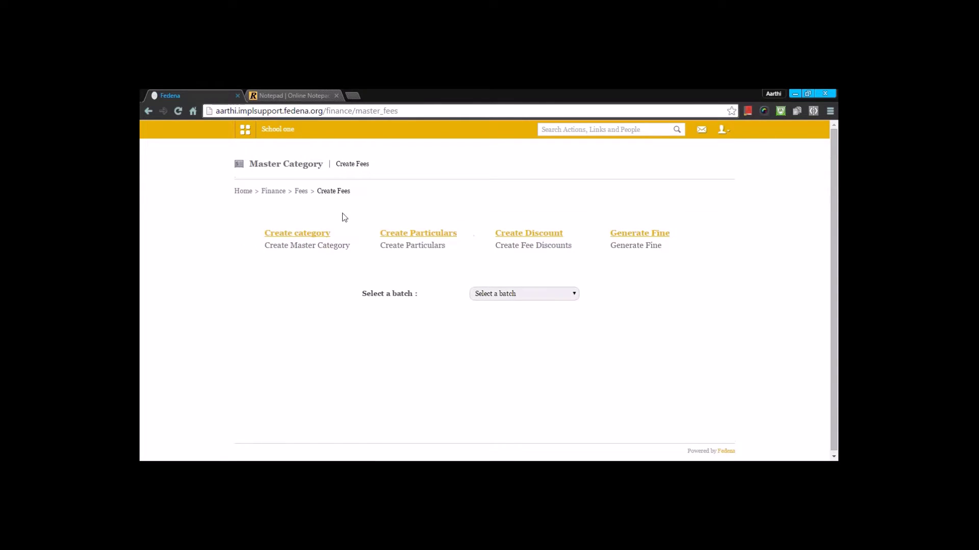
Load the fine named 'fine' and save its slabs: 100.00 after 1 day, 150.00 after 2 days.
click(639, 231)
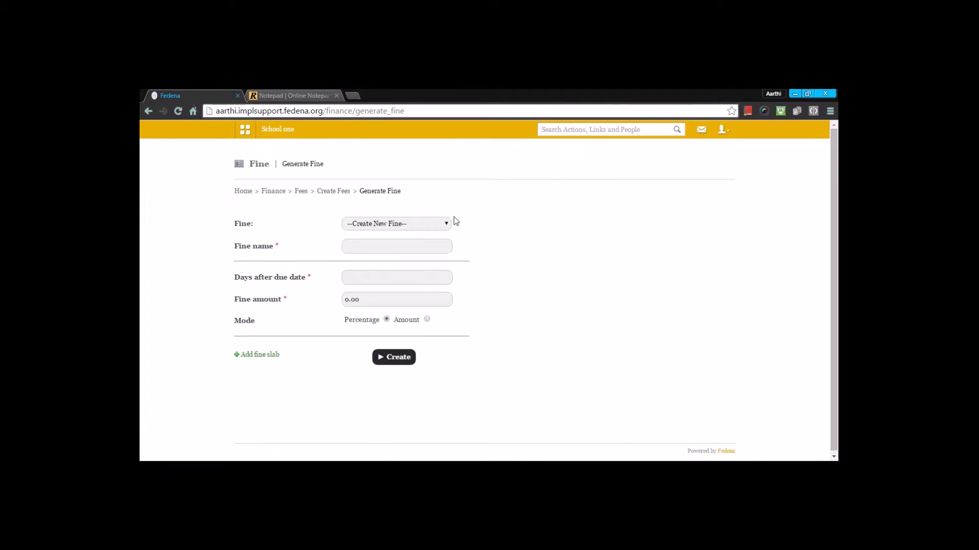
click(412, 226)
click(523, 238)
click(432, 225)
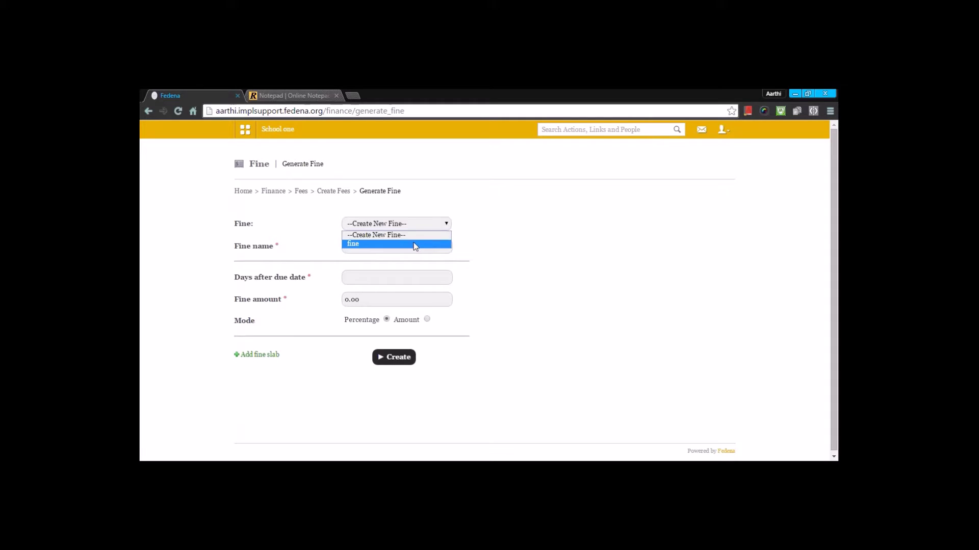
click(416, 243)
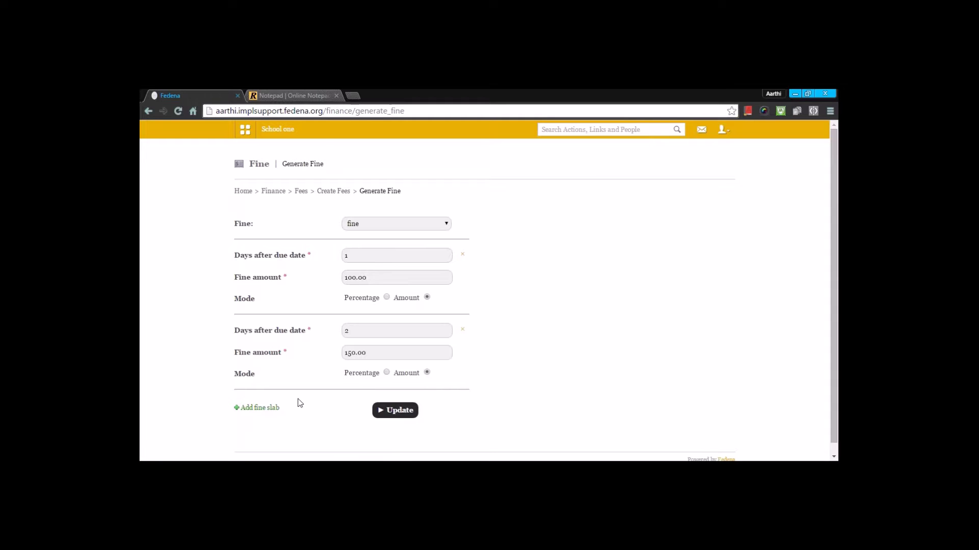
click(389, 413)
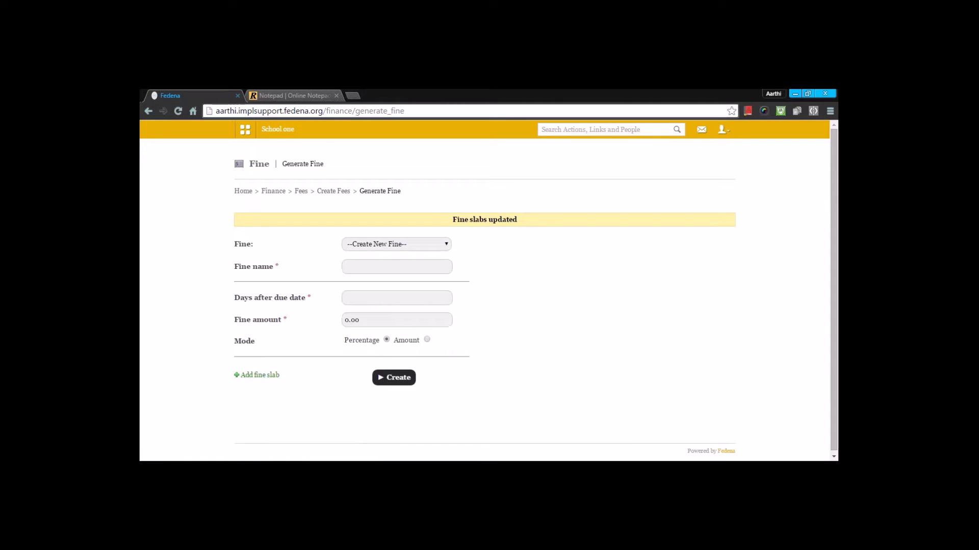
click(334, 192)
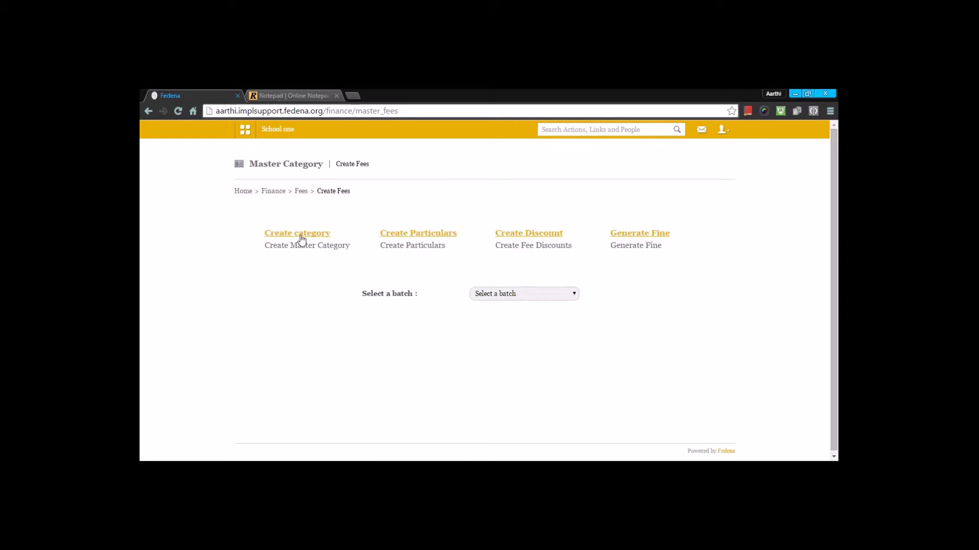
Start a Term 2 Fee collection named 'fee for all 2016 feb' with the fine 'fine' attached.
click(299, 191)
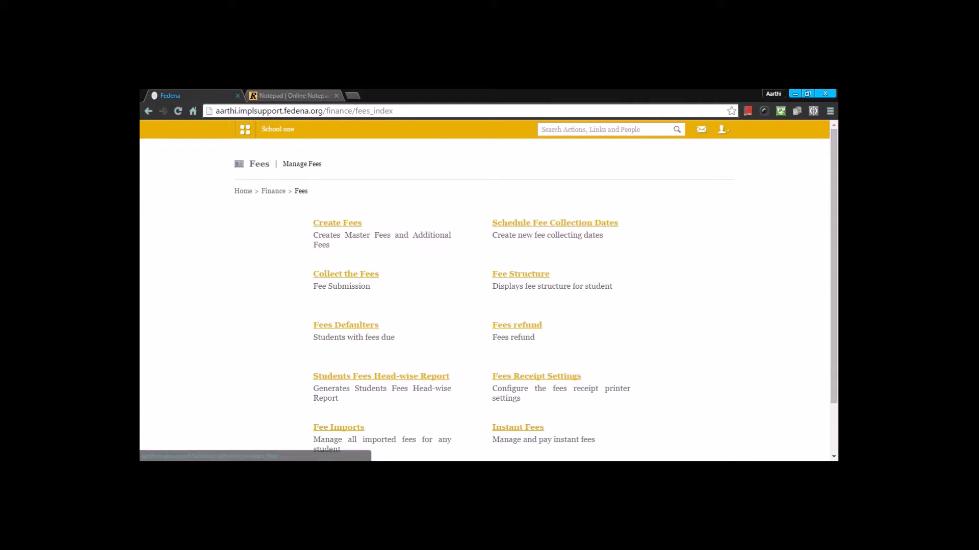
click(543, 229)
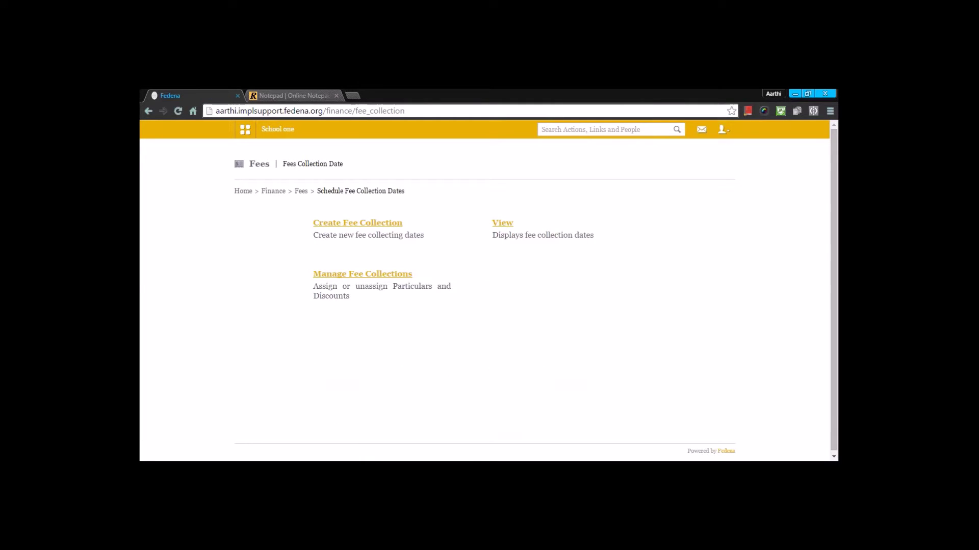
click(375, 224)
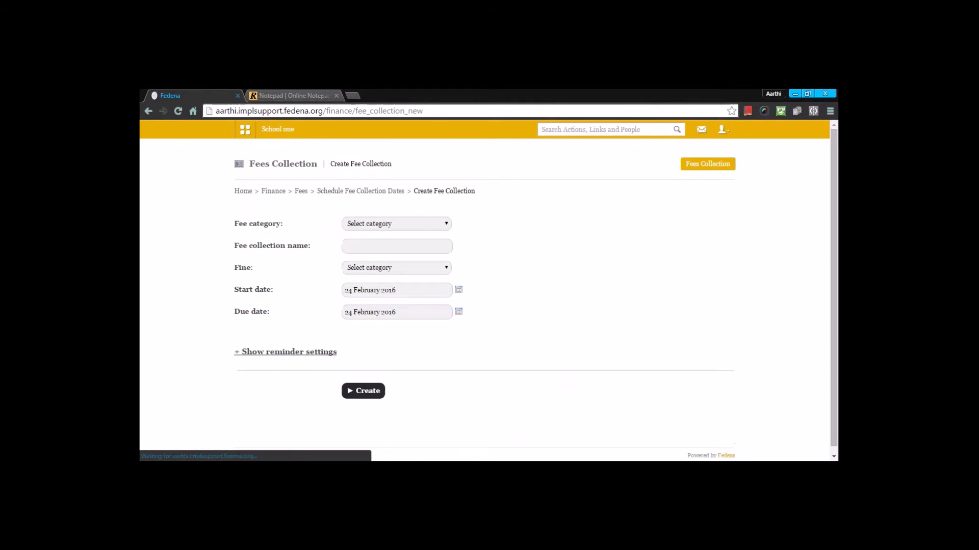
click(397, 224)
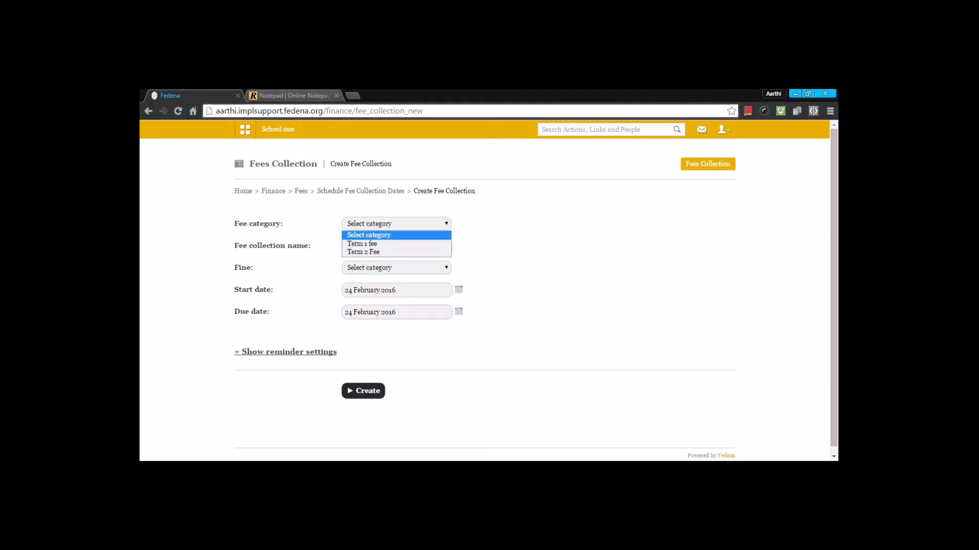
click(369, 247)
click(396, 246)
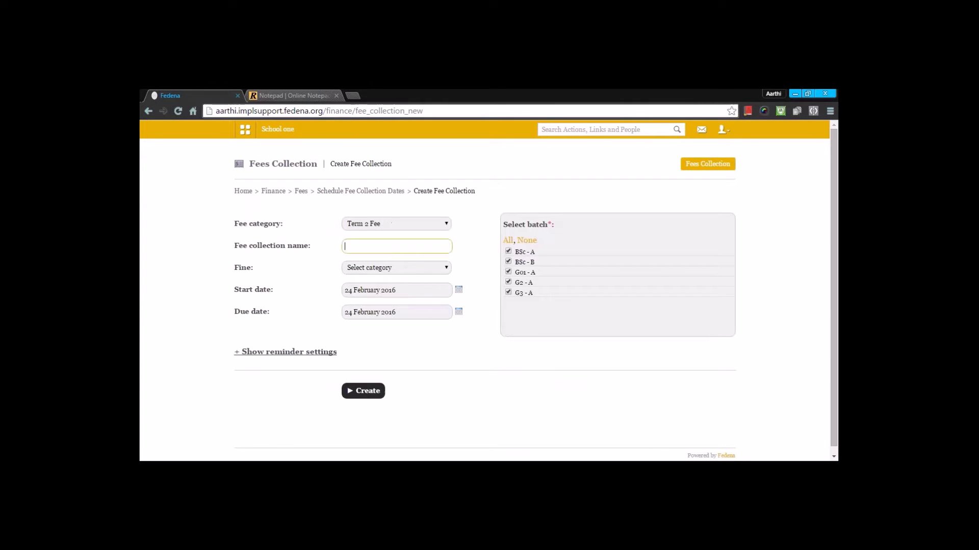
text(fee)
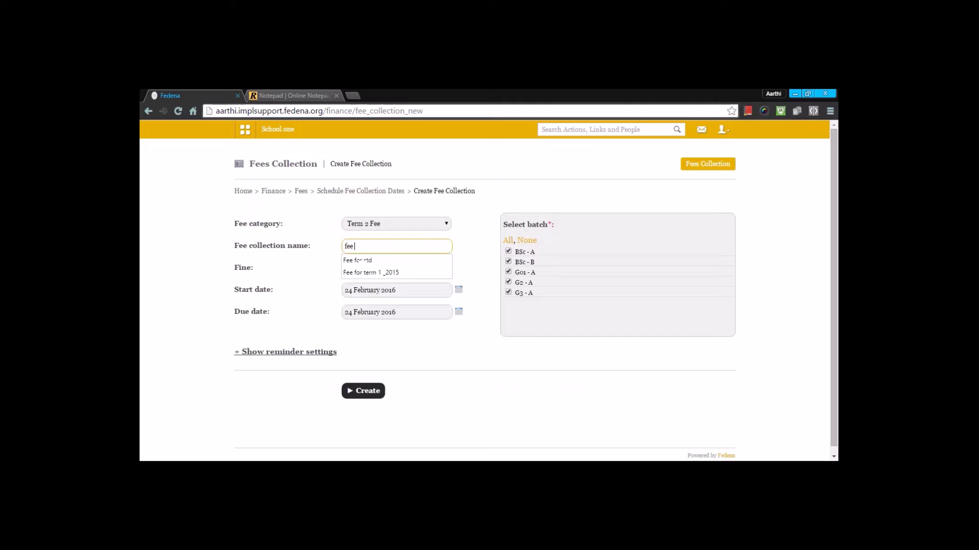
text( for all 201)
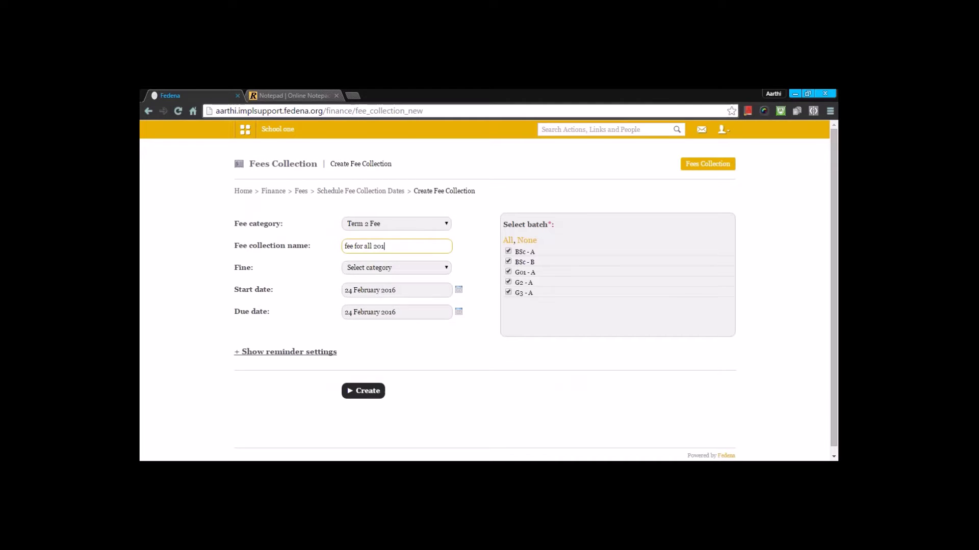
text(6 feb)
click(386, 267)
click(378, 288)
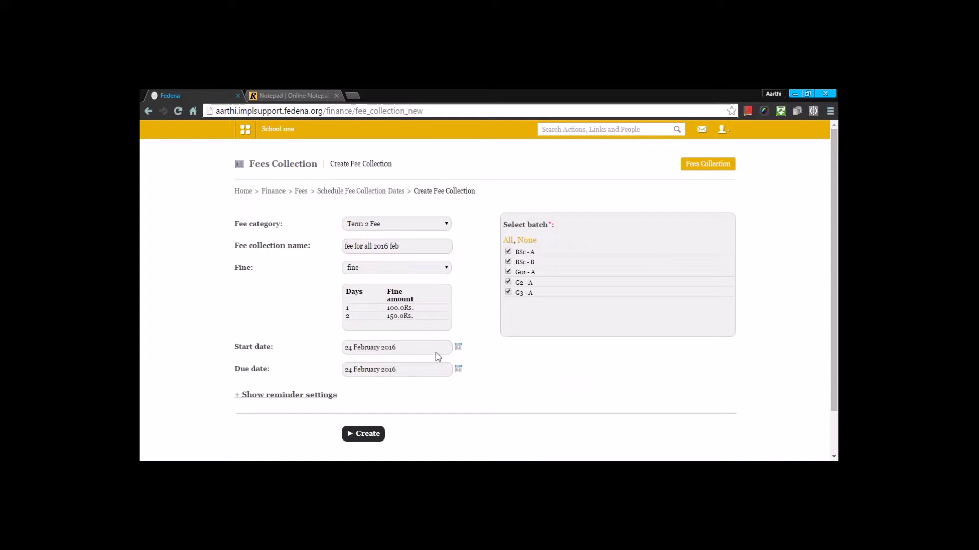
Set start date 24 February 2016 and due date 25 February 2016, then create the collection.
click(454, 347)
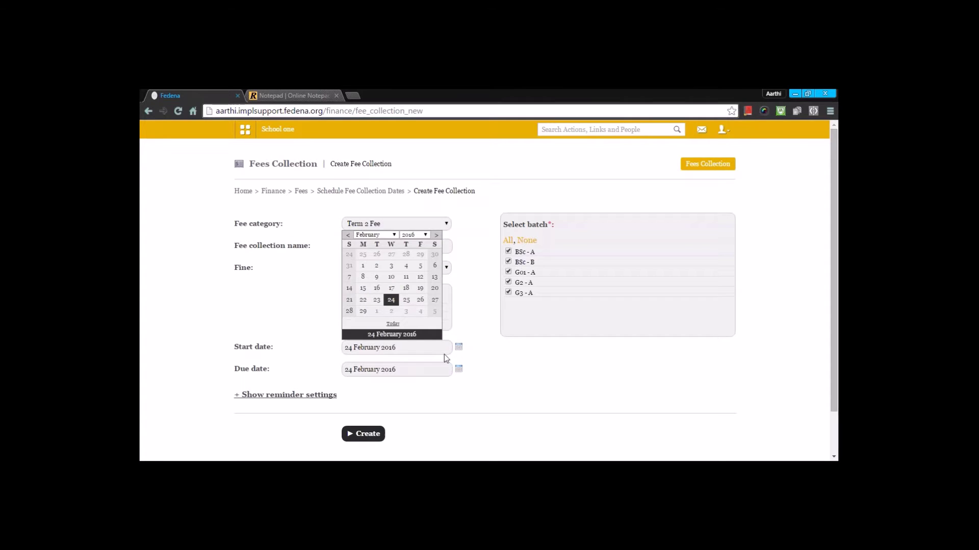
click(393, 304)
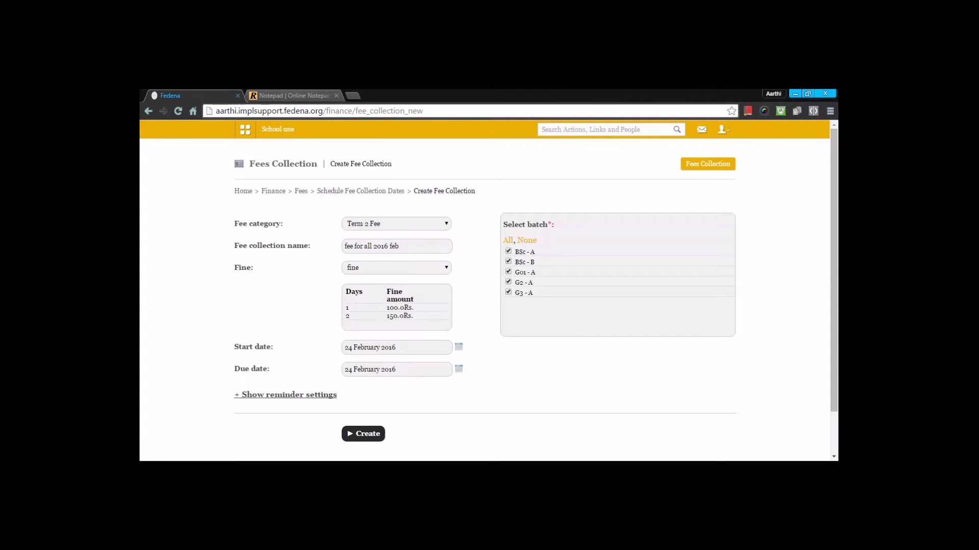
click(458, 369)
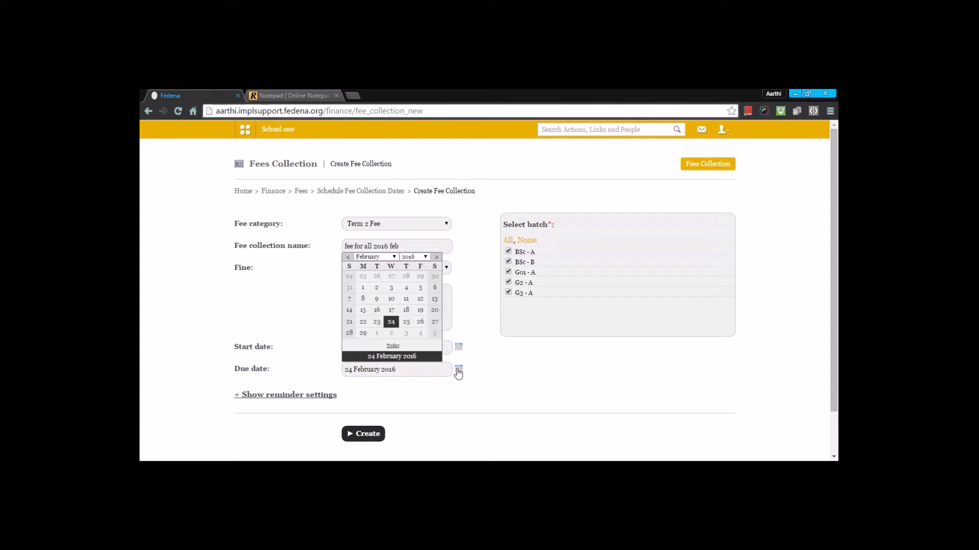
click(413, 322)
scroll(460, 359, down, 2)
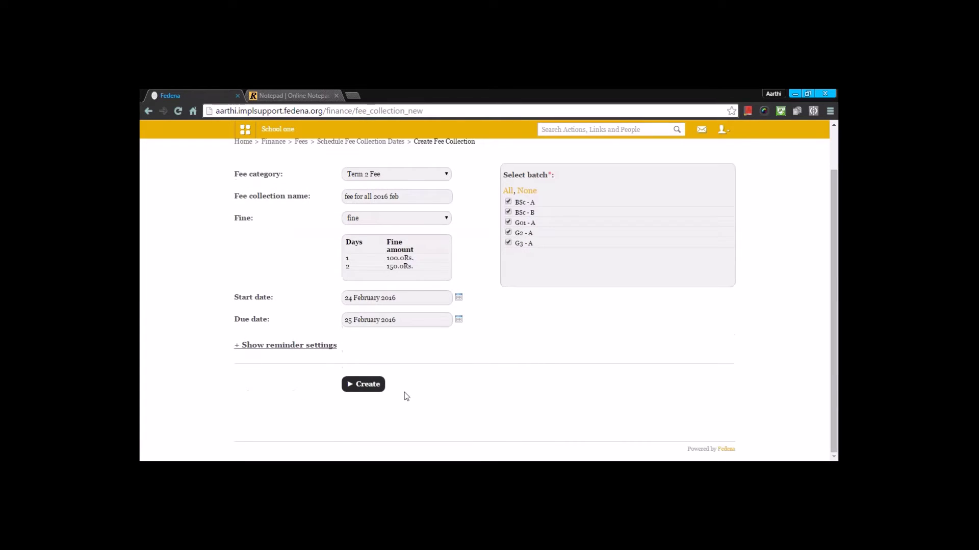
click(372, 390)
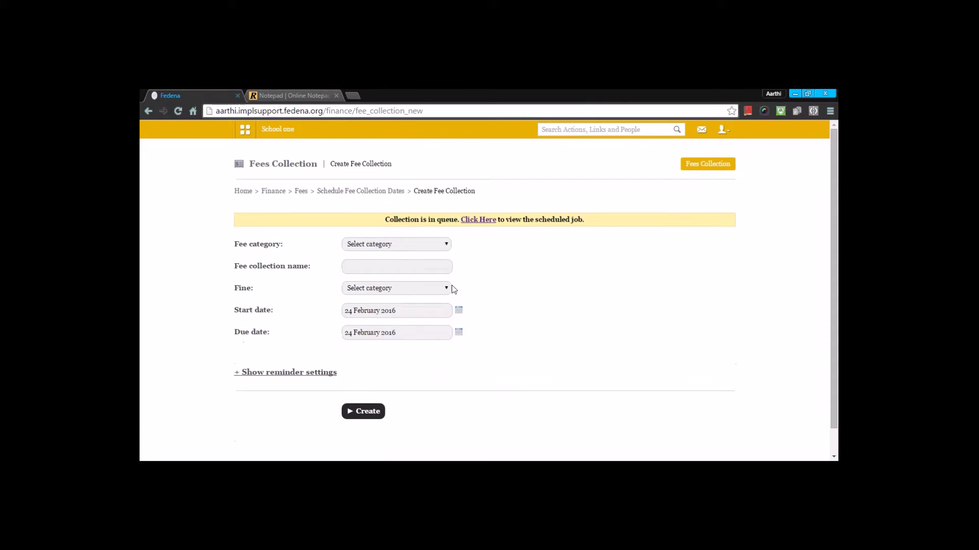
Check the scheduled job for the new fee collection and refresh its status.
click(476, 223)
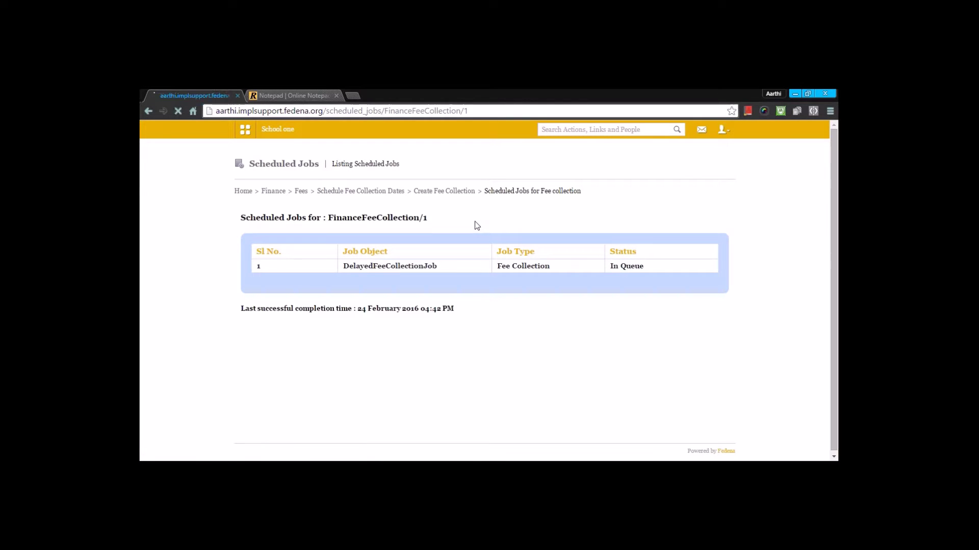
key(F5)
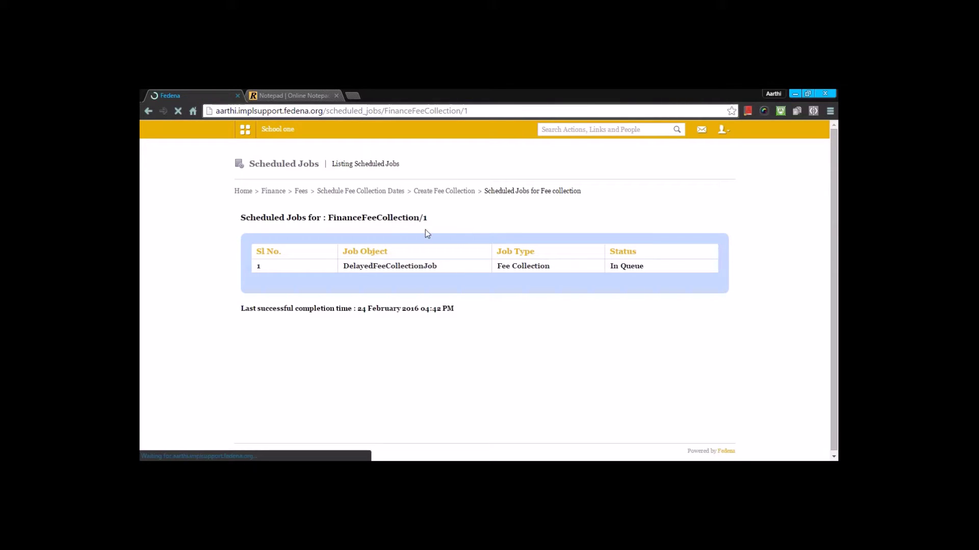
click(301, 192)
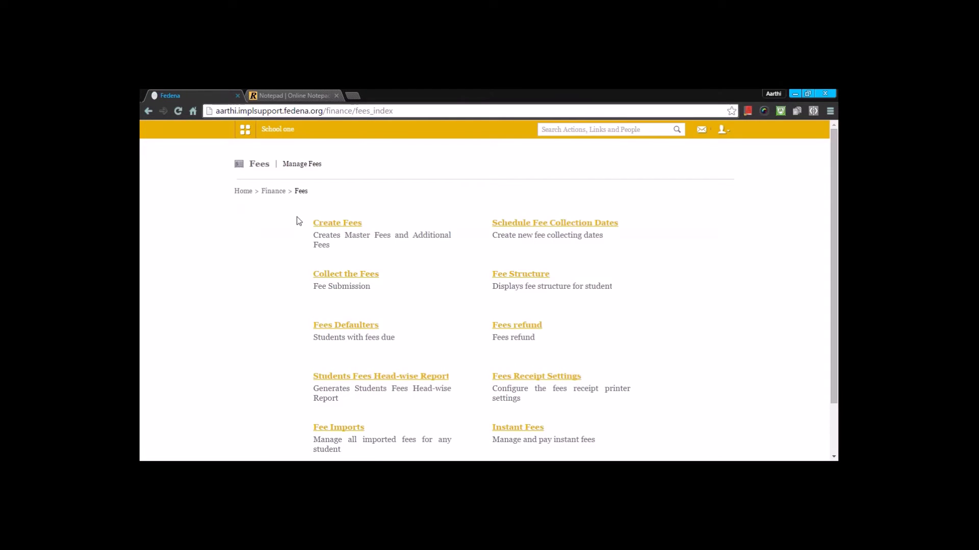
View BSc - A's 'fee for all 2016 feb' details: three particulars and 20% discount.
click(548, 223)
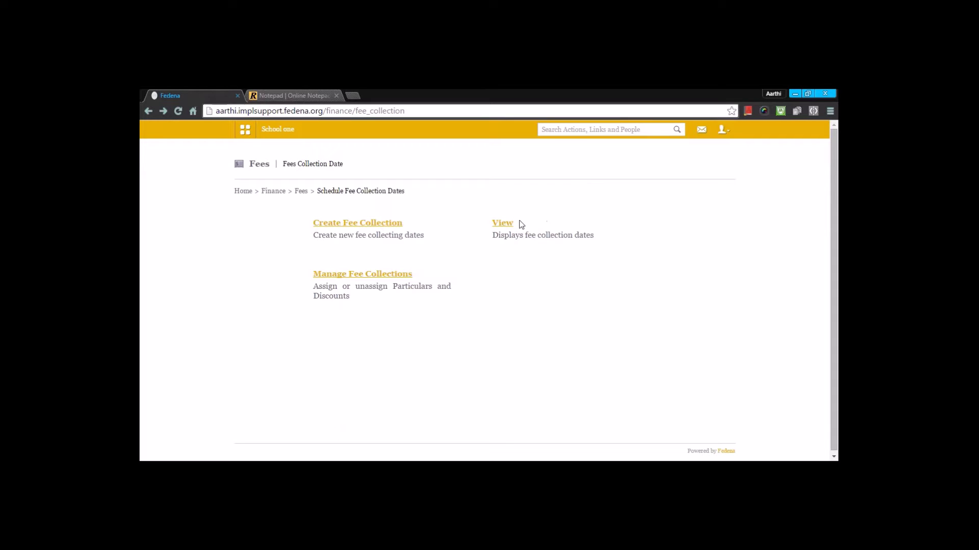
click(498, 228)
click(414, 226)
click(404, 250)
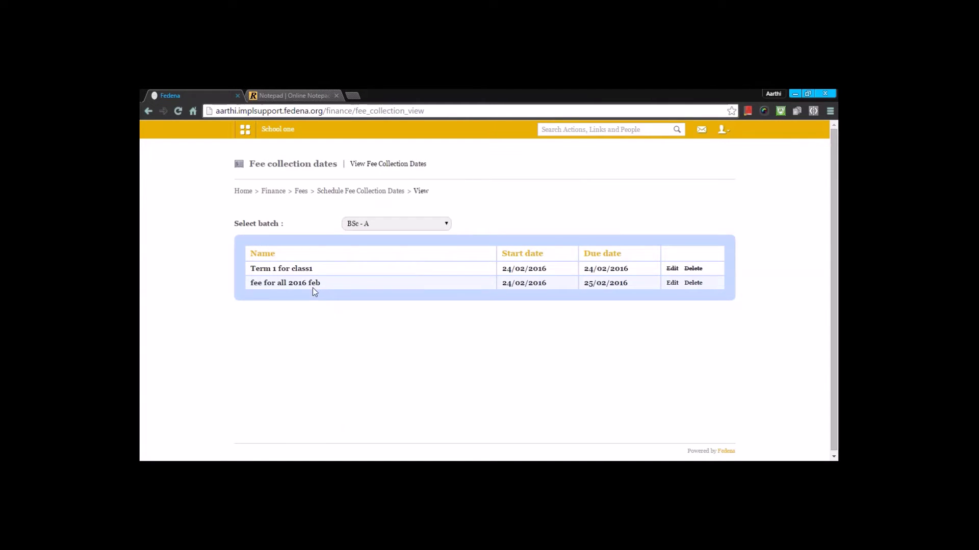
click(312, 284)
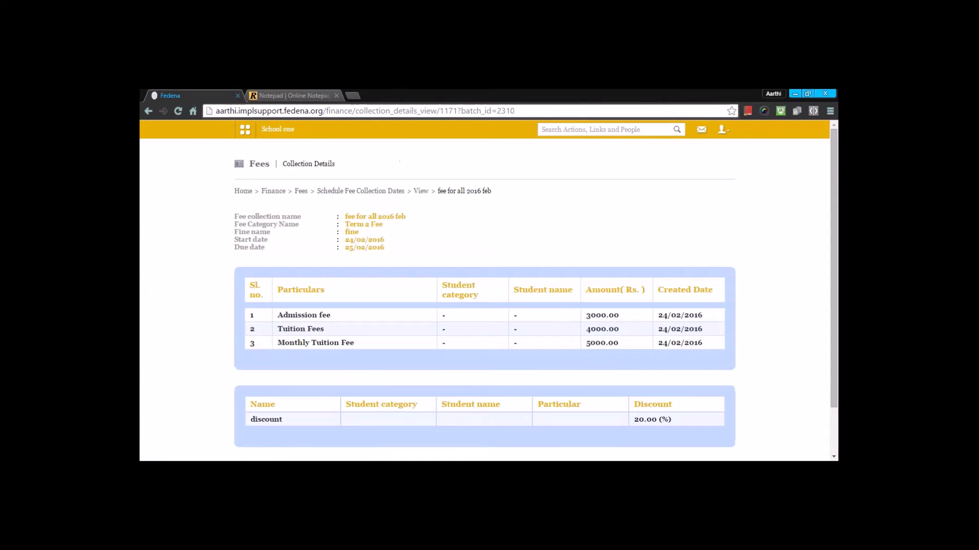
scroll(311, 284, down, 2)
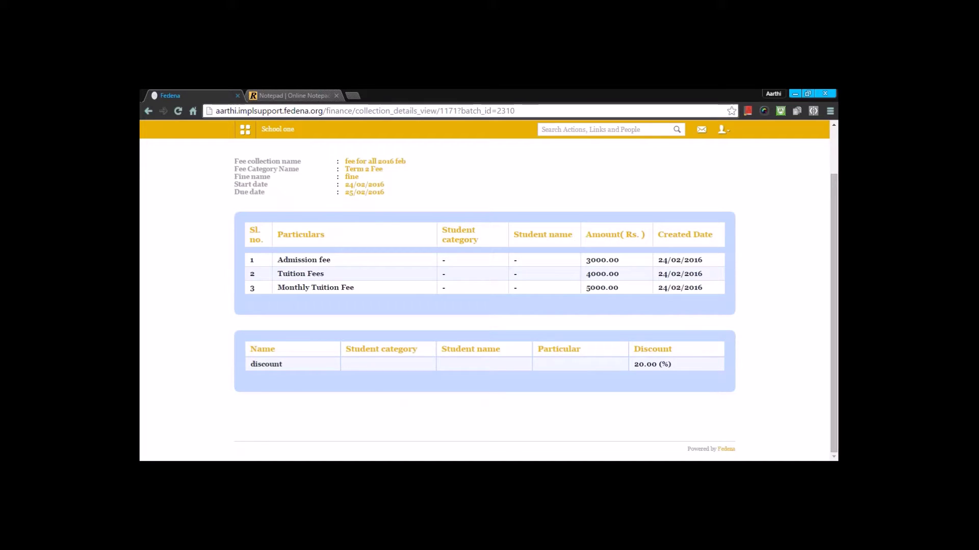
scroll(355, 264, up, 2)
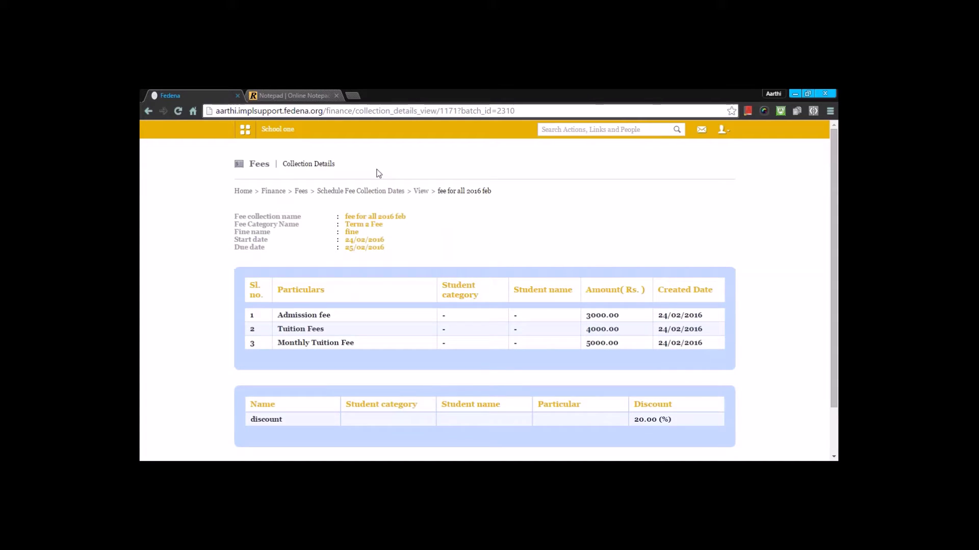
click(354, 197)
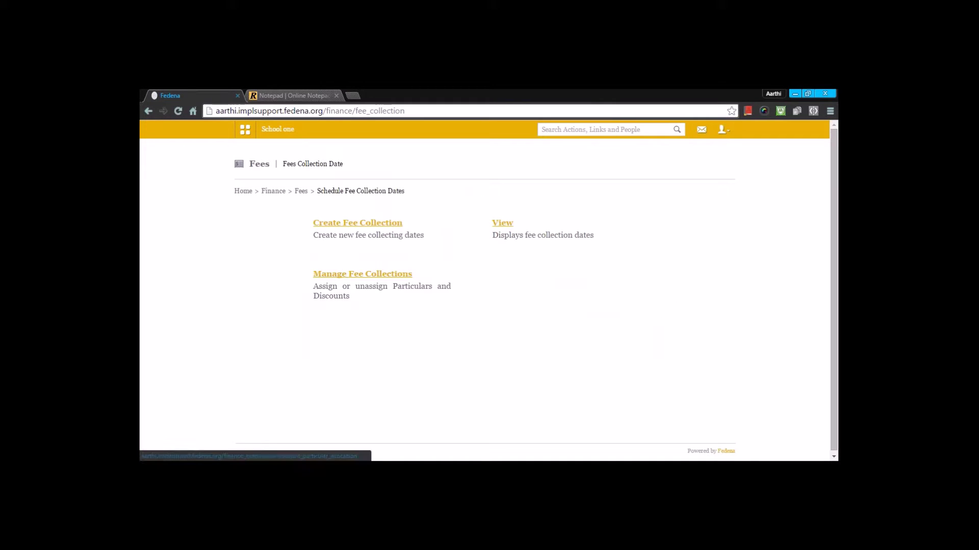
Check BSc - B's 'fee for all 2016 feb' particulars and its 20% discount in Manage Fee Collections.
click(363, 274)
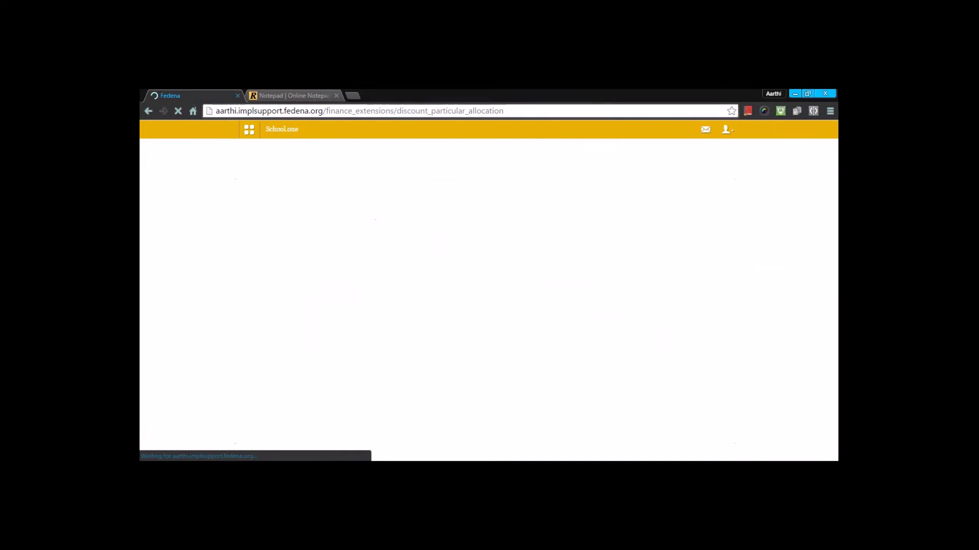
click(335, 227)
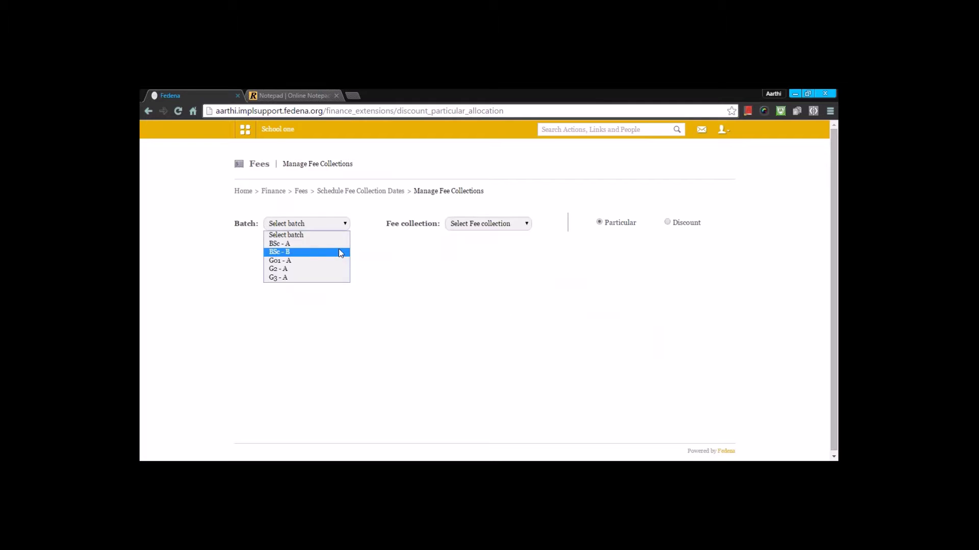
click(340, 252)
click(521, 223)
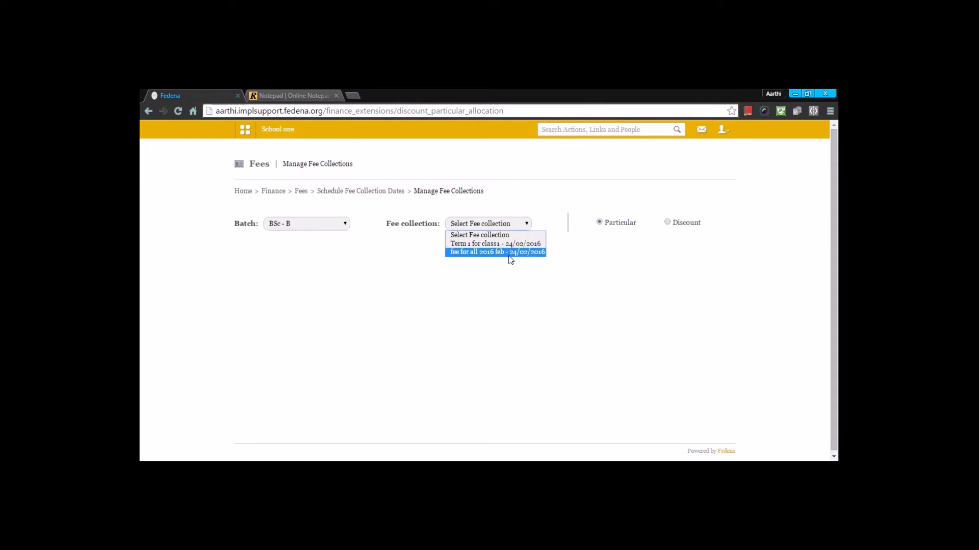
click(511, 252)
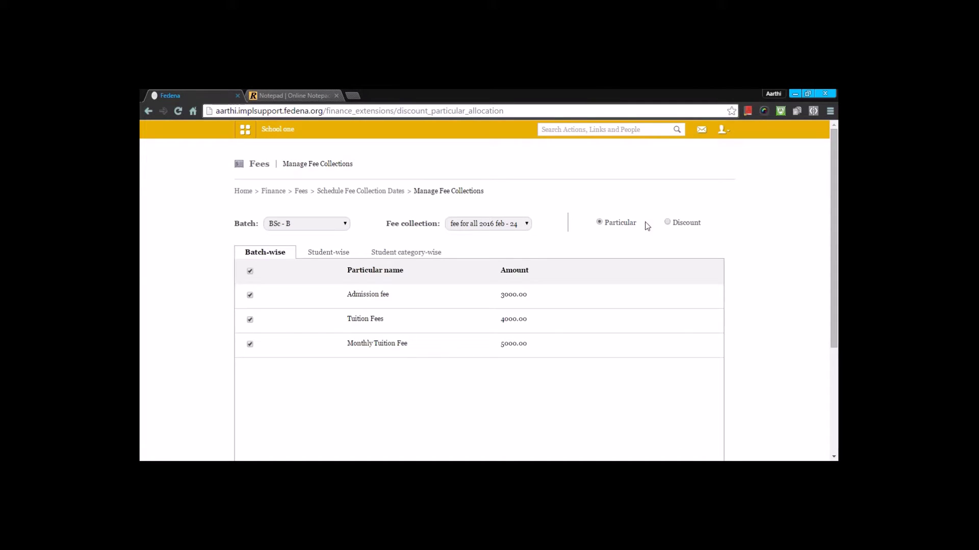
click(668, 224)
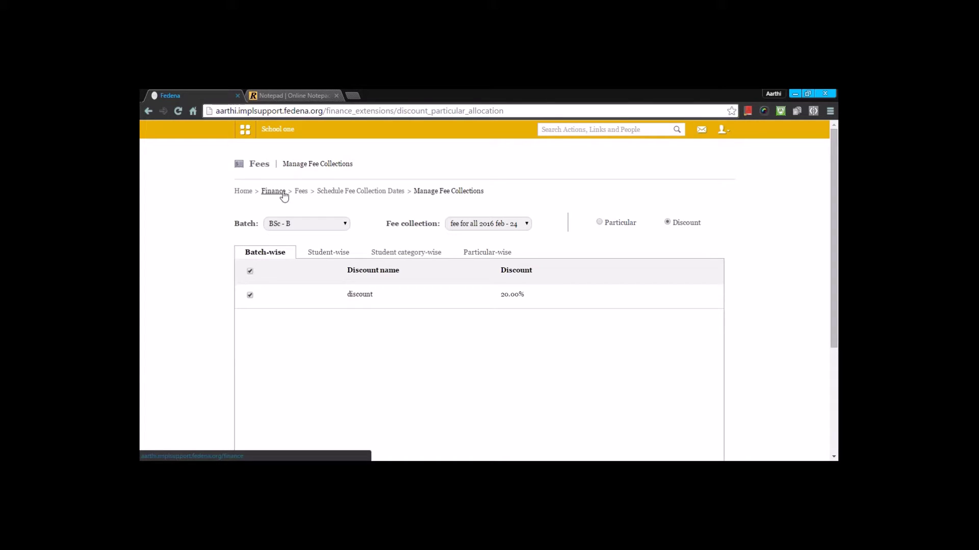
click(300, 192)
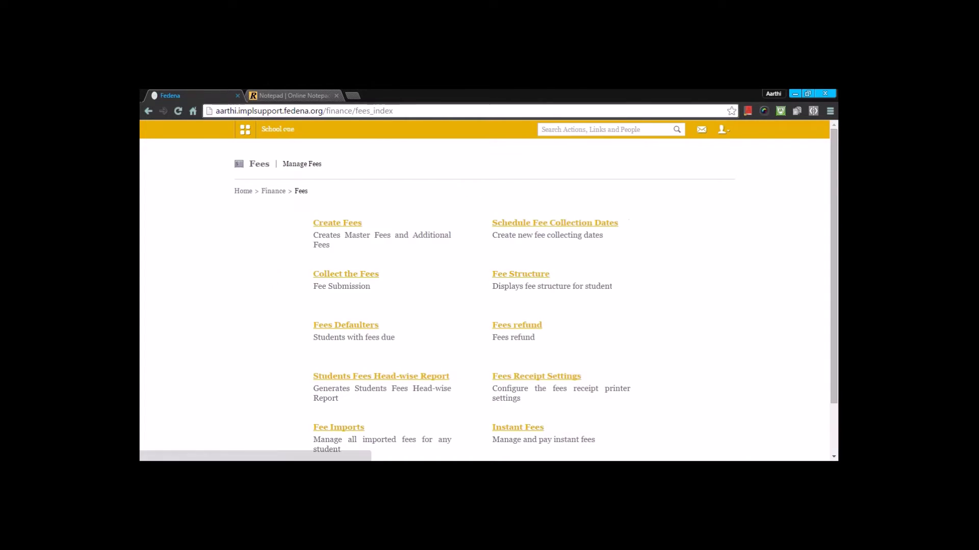
Pay the first BSc - A student's full 9600.00 for 'fee for all 2016 feb' by batch submission.
click(317, 270)
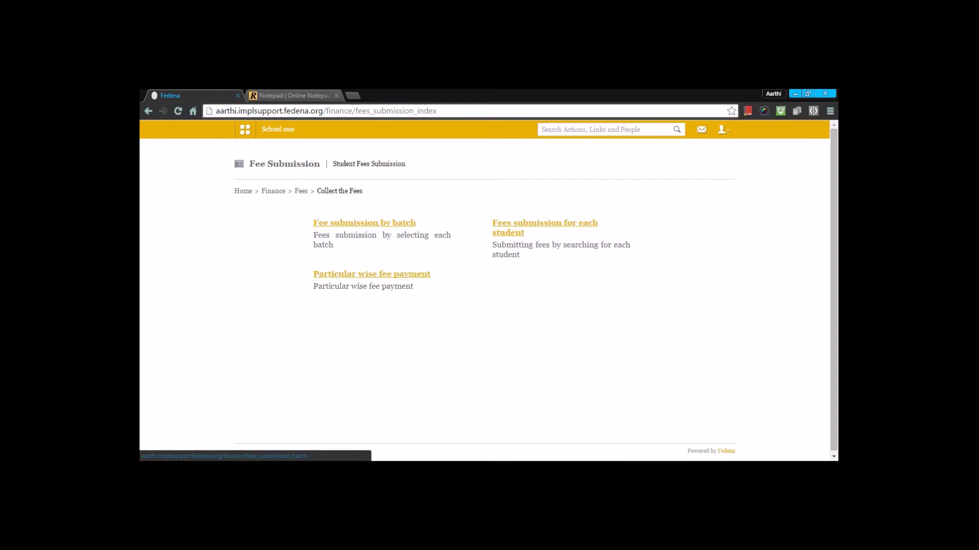
click(364, 223)
click(332, 224)
click(325, 243)
click(460, 225)
click(442, 260)
click(317, 273)
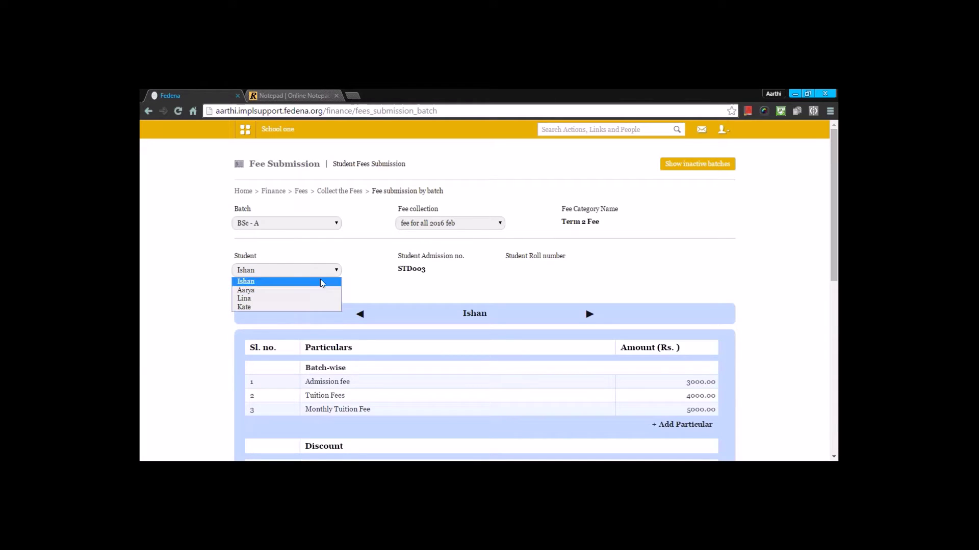
click(328, 287)
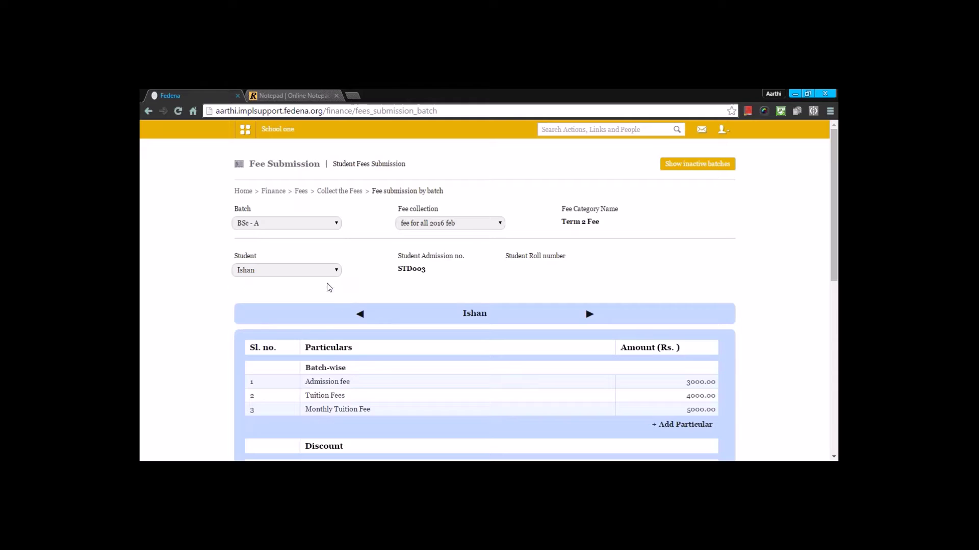
scroll(671, 264, down, 7)
click(694, 380)
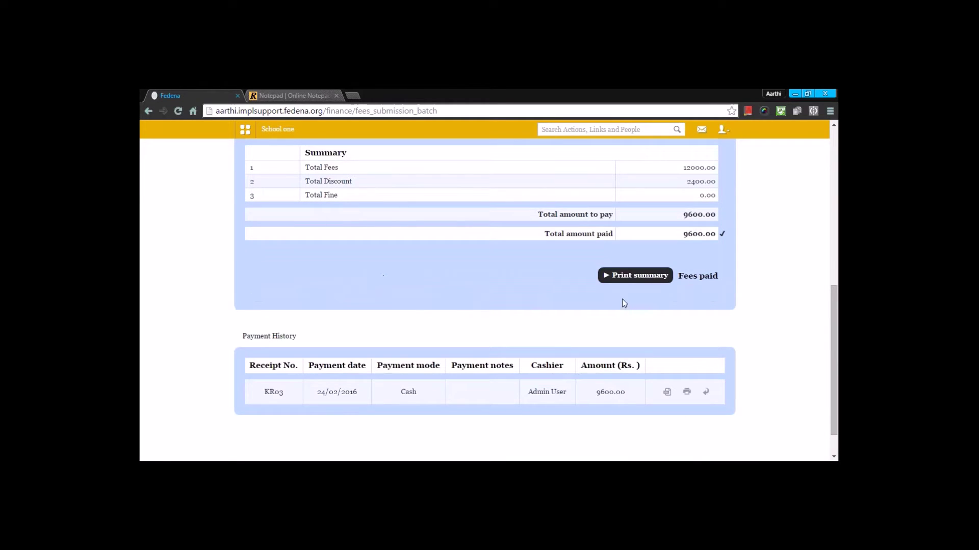
Print the payment summary receipt, close it, and return to Collect the Fees.
click(629, 276)
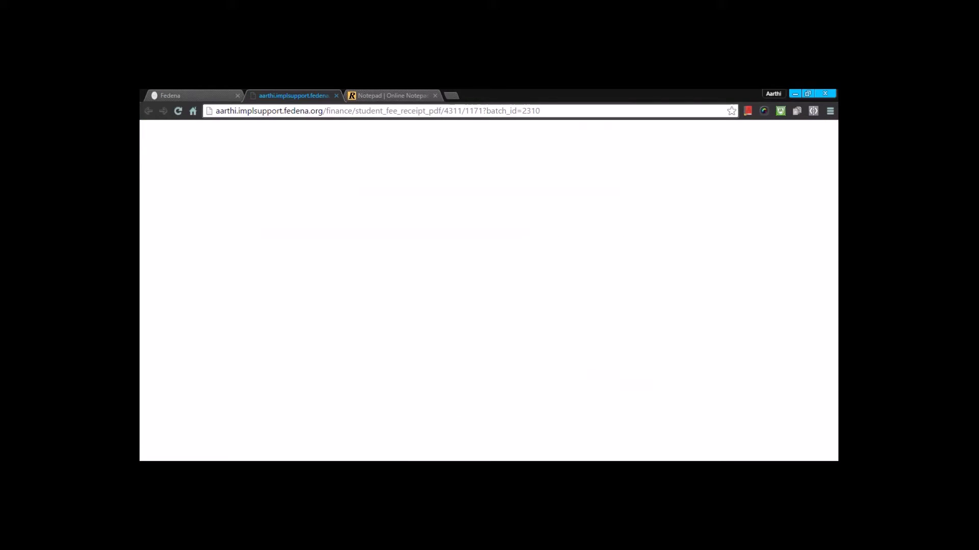
scroll(484, 300, down, 5)
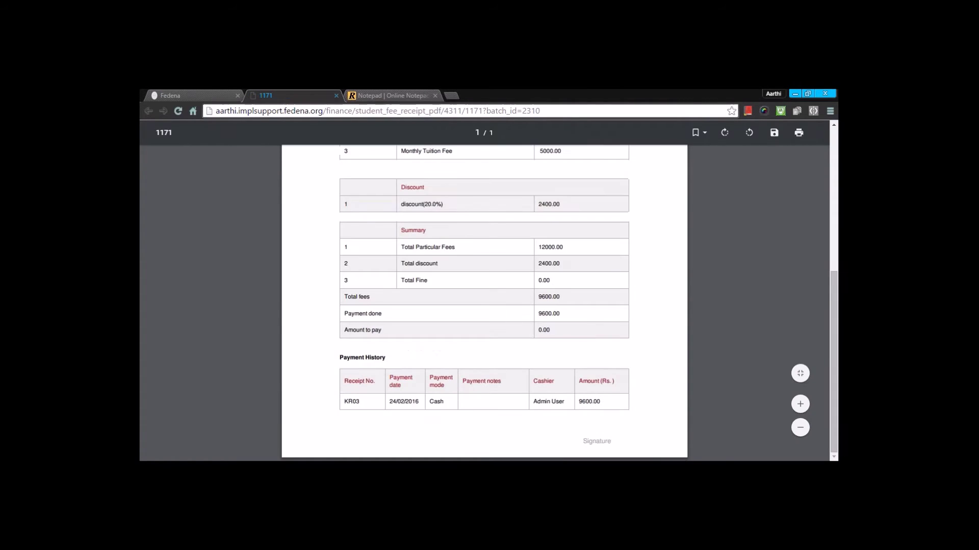
click(336, 95)
scroll(243, 205, up, 10)
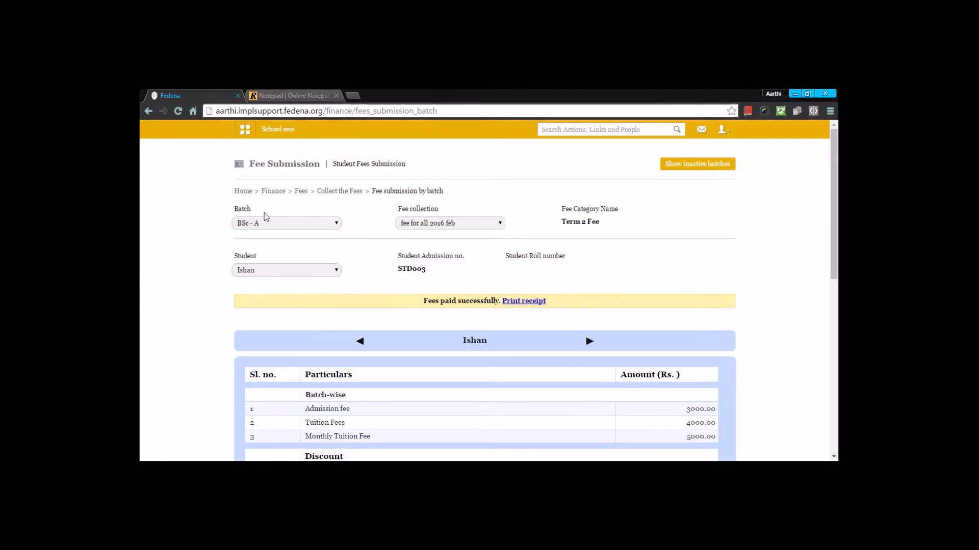
click(301, 192)
click(357, 274)
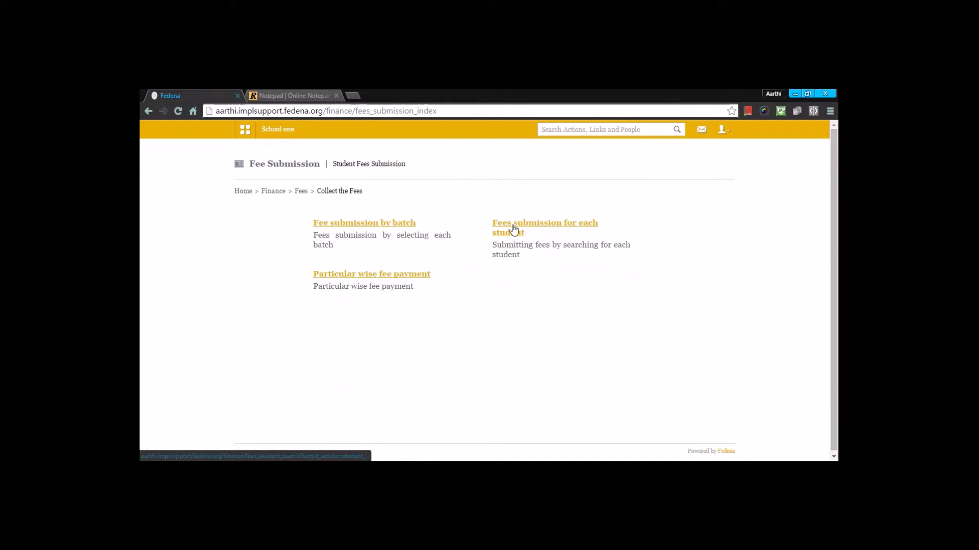
click(513, 230)
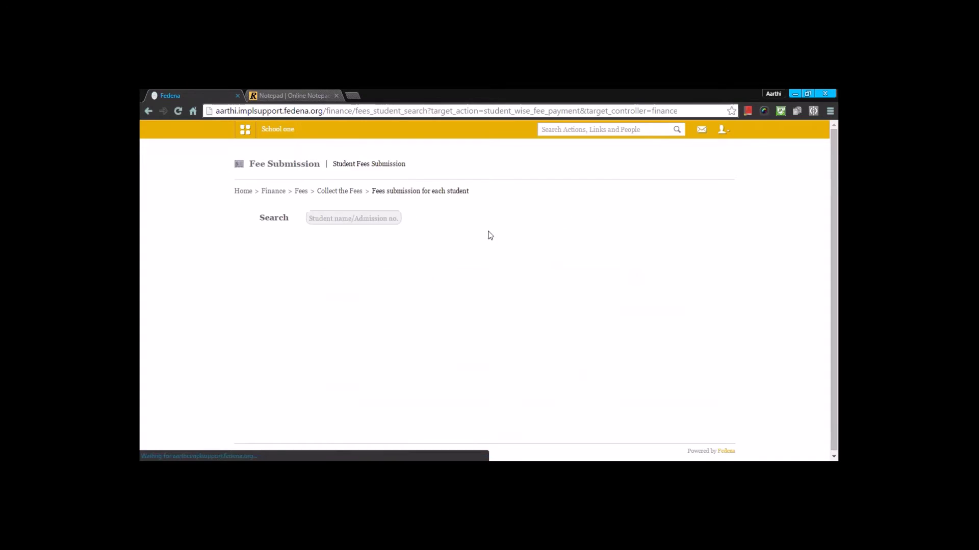
click(338, 221)
text(is)
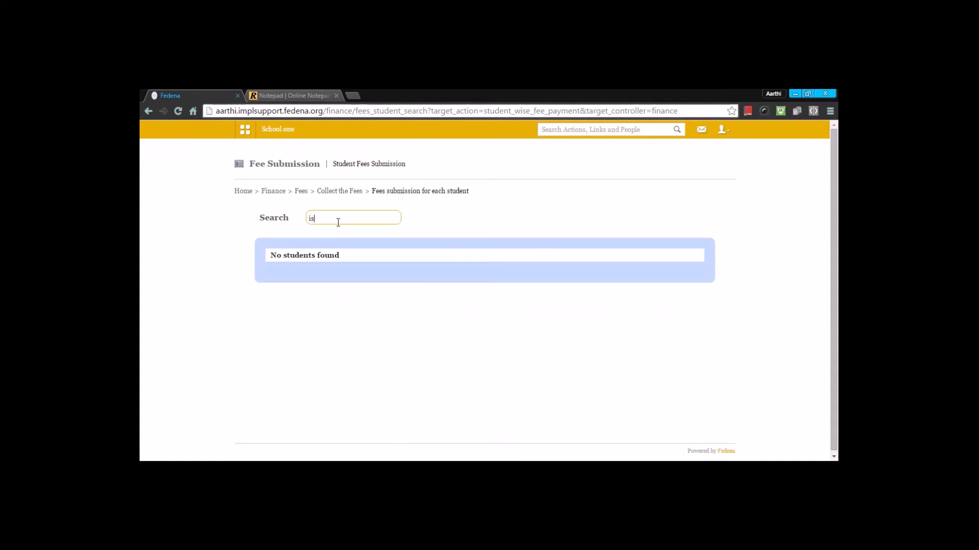
text(haan)
key(BackSpace)
key(BackSpace)
text(n)
click(329, 286)
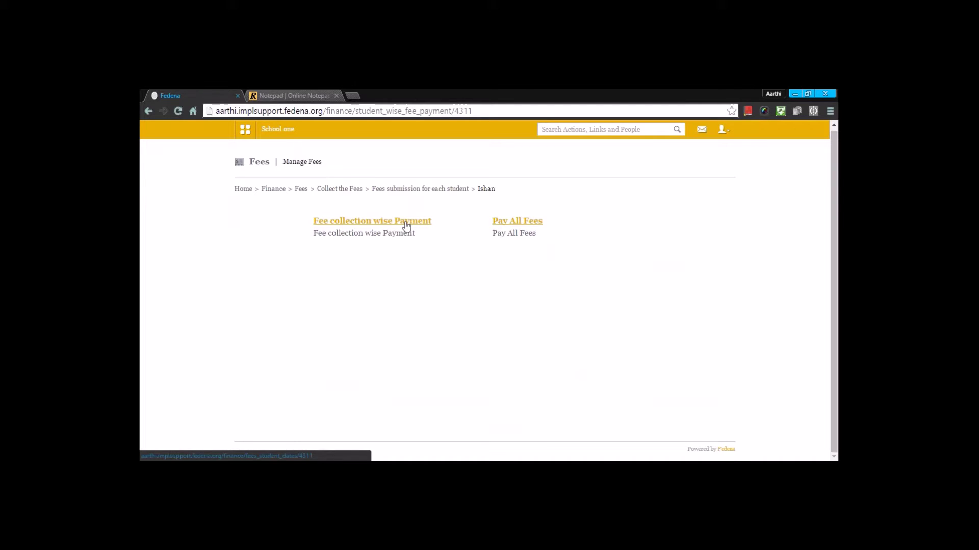
key(alt+Left)
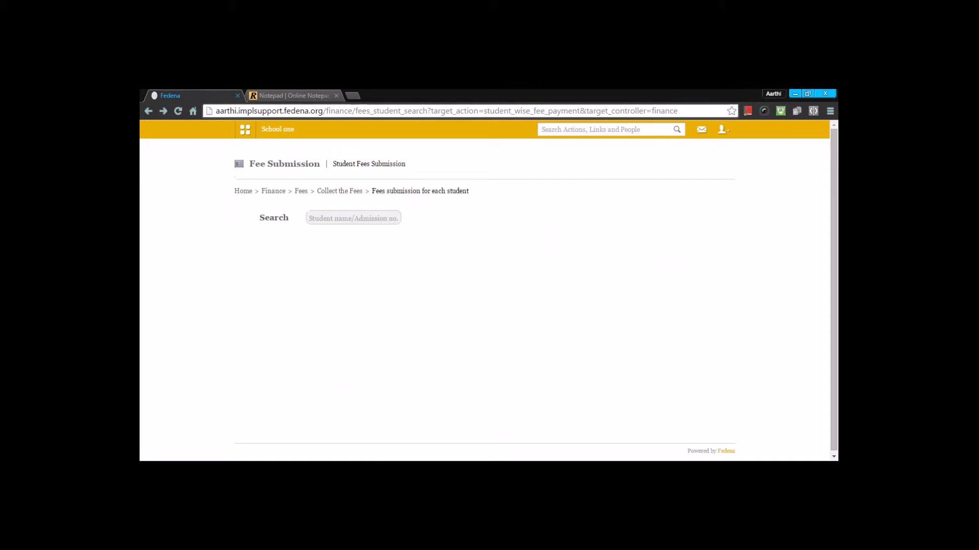
key(alt+Left)
Search particular-wise fee payment by student name and open the matching student's fee page.
click(371, 276)
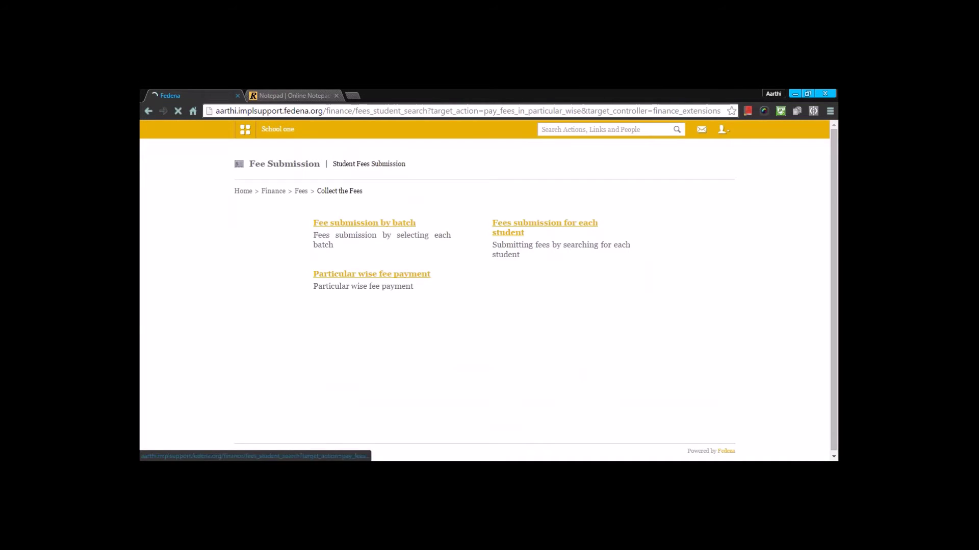
click(380, 223)
text(ish)
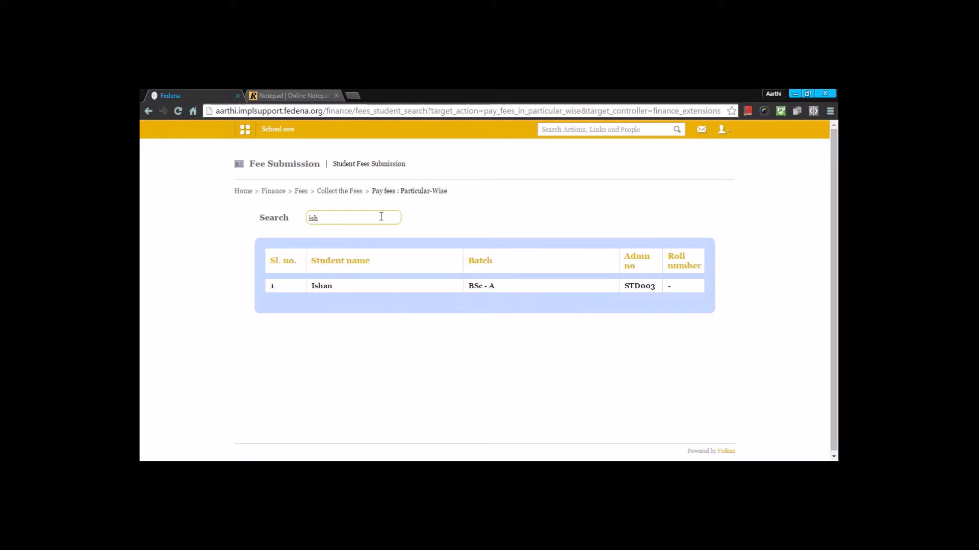
click(317, 289)
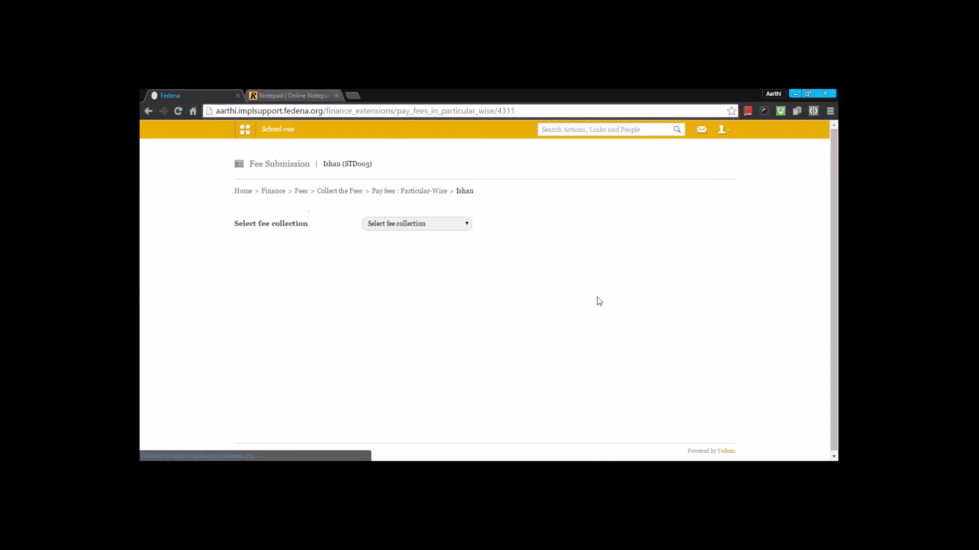
Review the student's fully paid 'fee for all 2016 feb' collection, then return to the search.
click(460, 226)
click(437, 252)
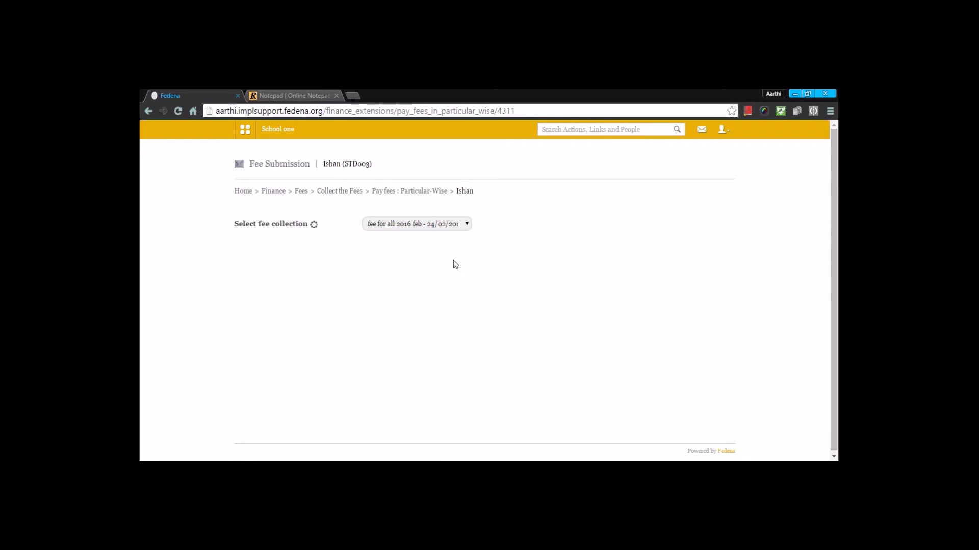
scroll(557, 309, down, 1)
scroll(558, 310, down, 5)
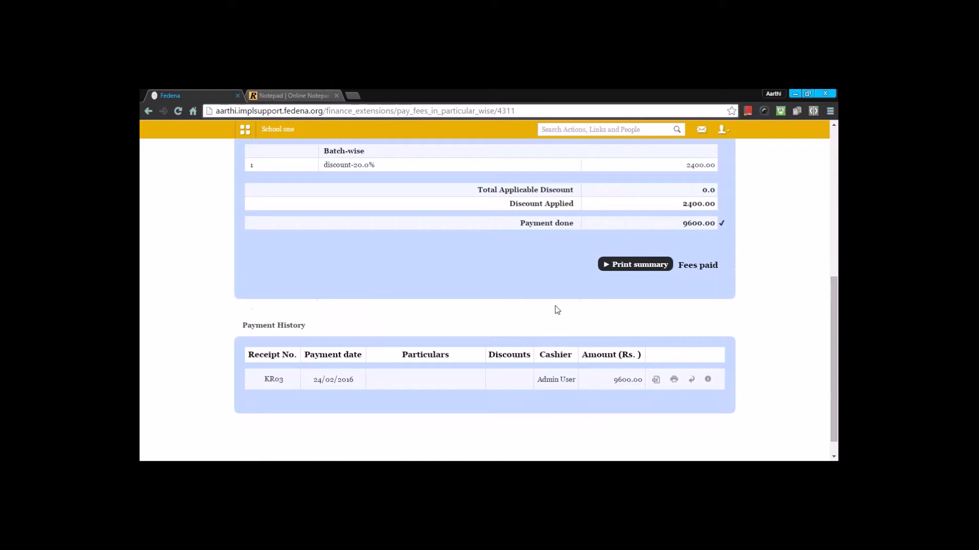
scroll(617, 334, up, 5)
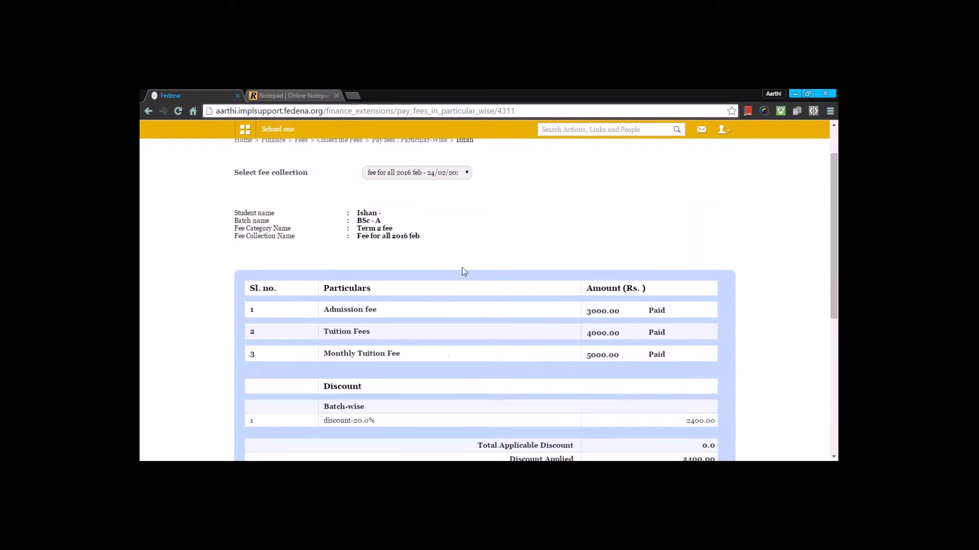
scroll(466, 245, up, 1)
click(427, 223)
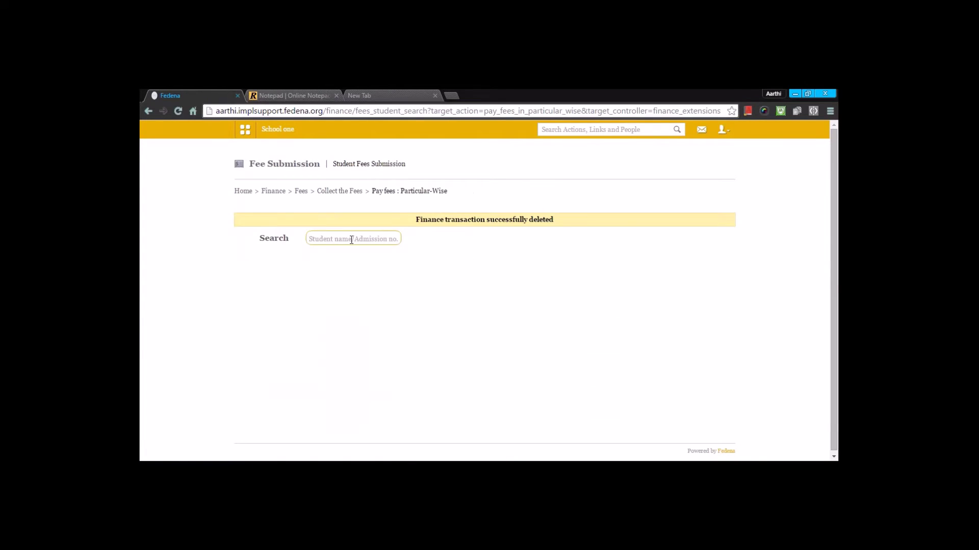
Search by name and open the BSc - A student's 'fee for all 2016 feb' with 9600.00 due.
text(kate)
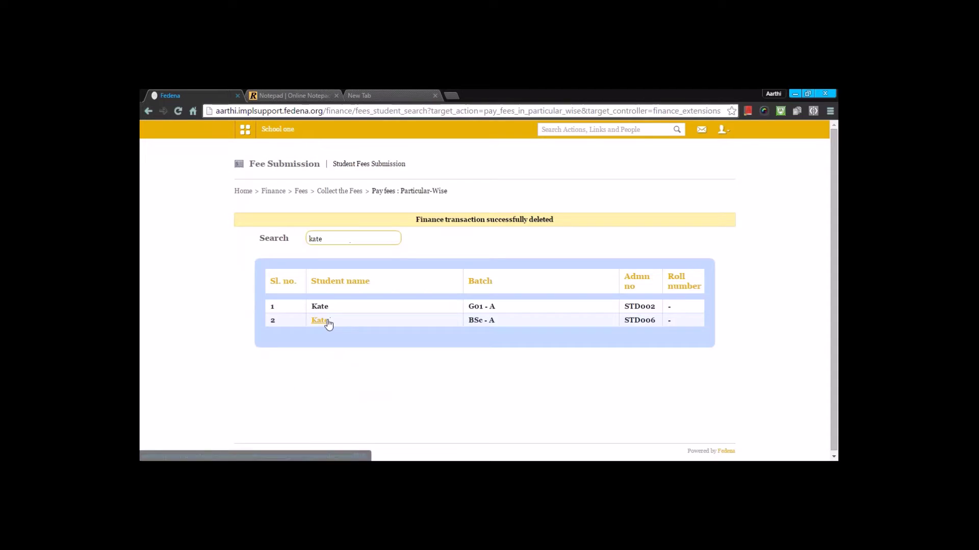
click(324, 321)
click(423, 226)
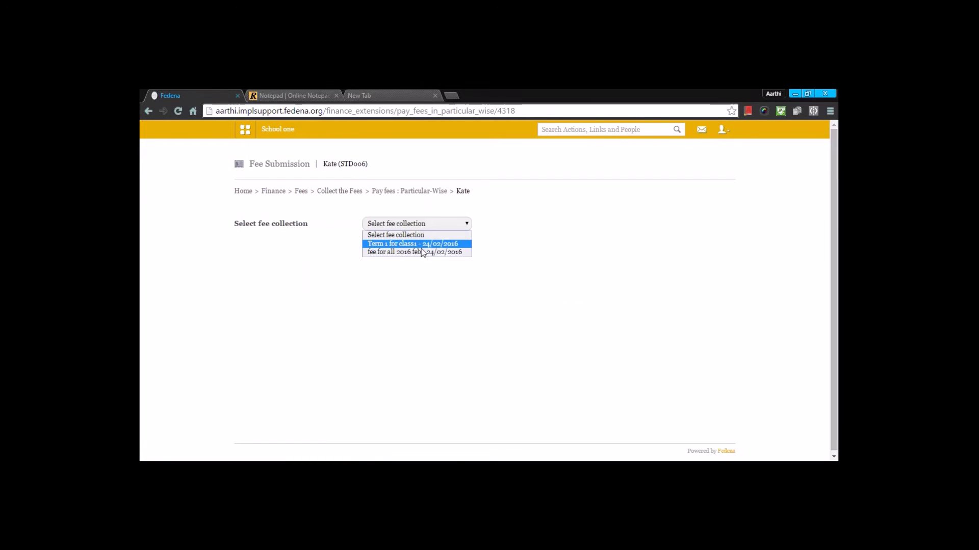
click(419, 253)
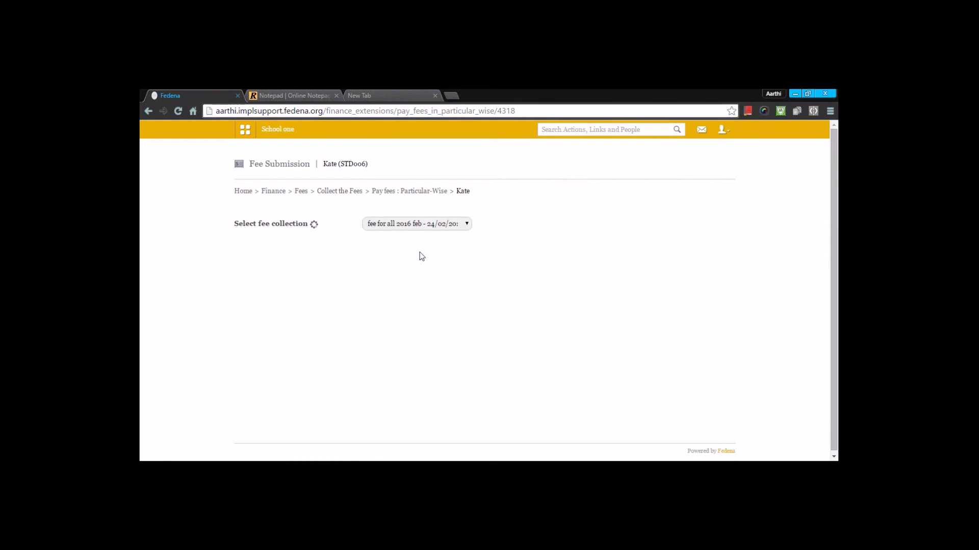
scroll(551, 319, down, 2)
scroll(586, 338, down, 2)
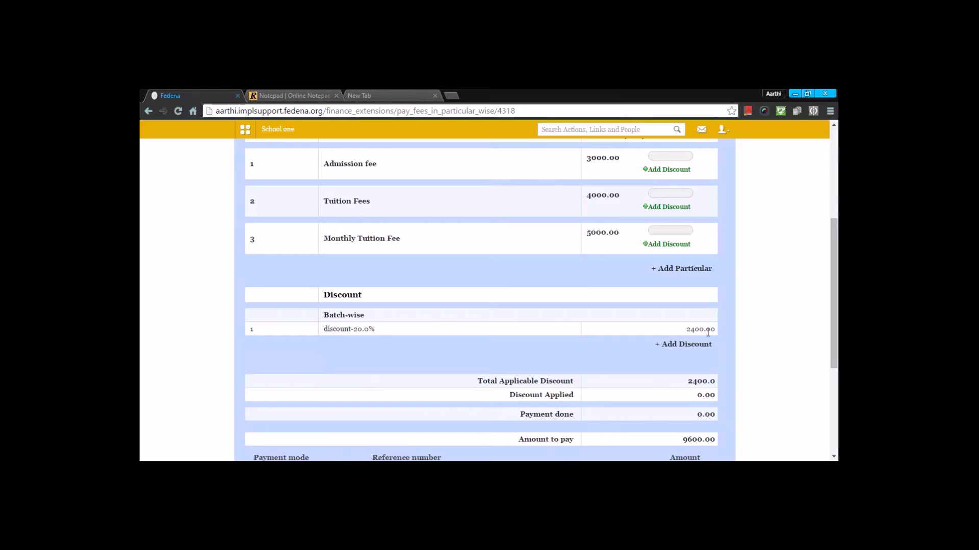
scroll(708, 332, up, 2)
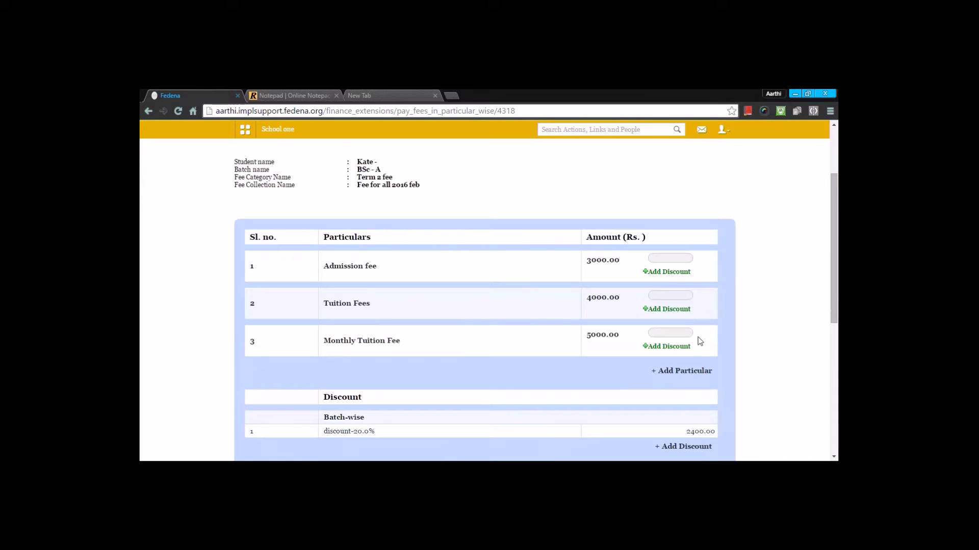
scroll(628, 329, down, 2)
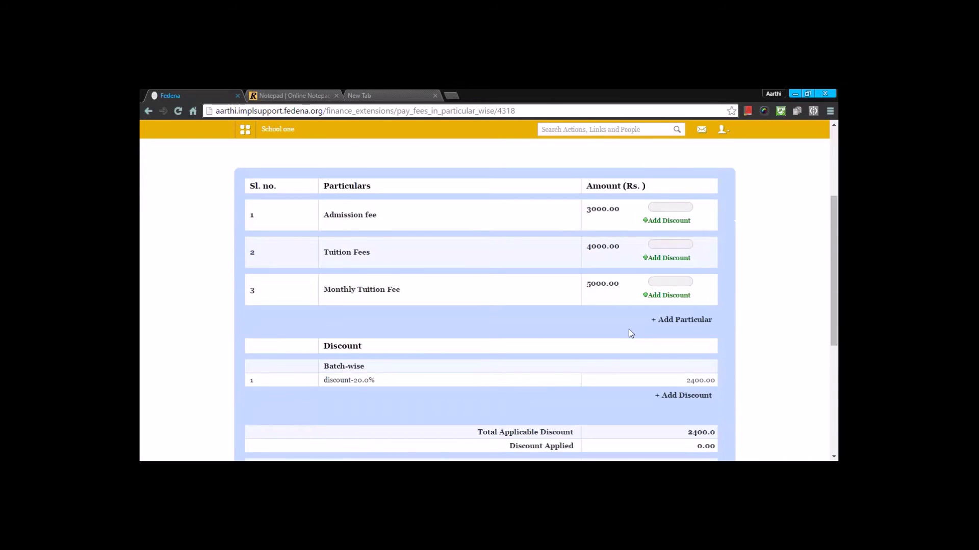
scroll(638, 334, up, 1)
scroll(659, 344, down, 3)
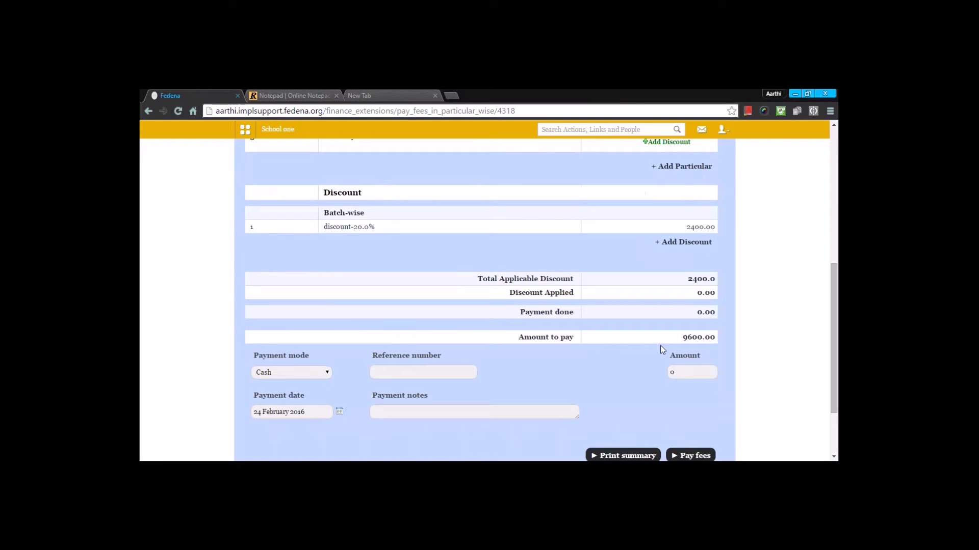
scroll(661, 305, up, 4)
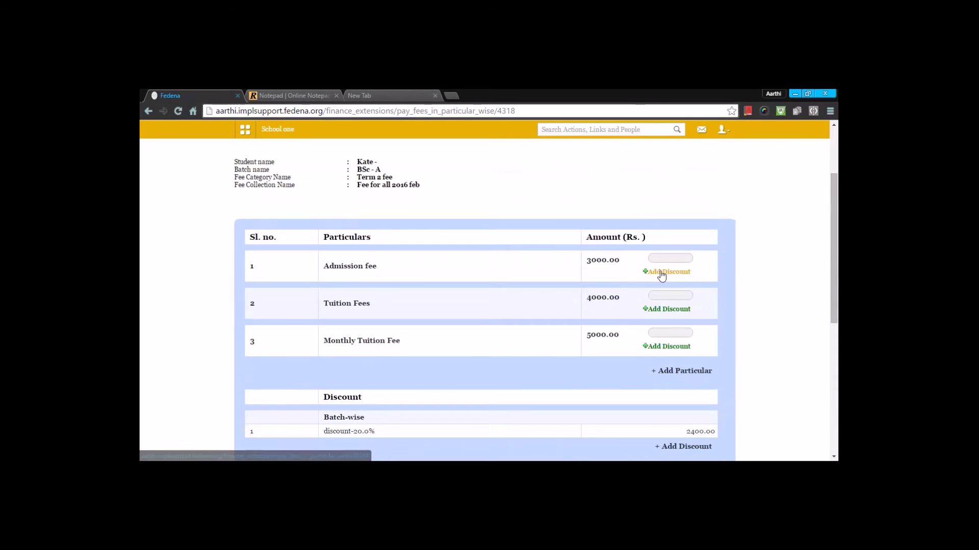
Add 1200 discounts named 'discount' on Admission fee and 'discount2' on Tuition Fees.
click(666, 271)
click(523, 289)
text(discount)
key(Tab)
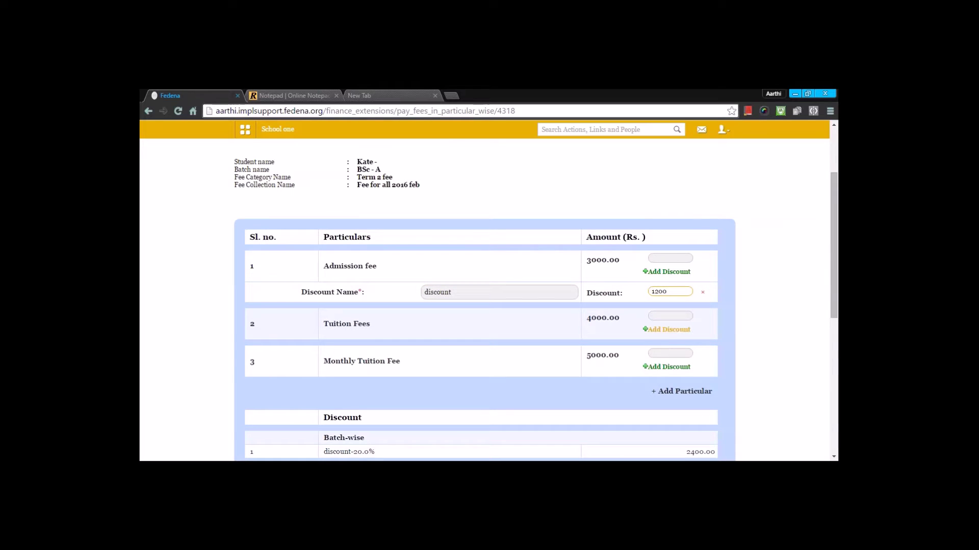
click(666, 329)
click(478, 352)
text(d)
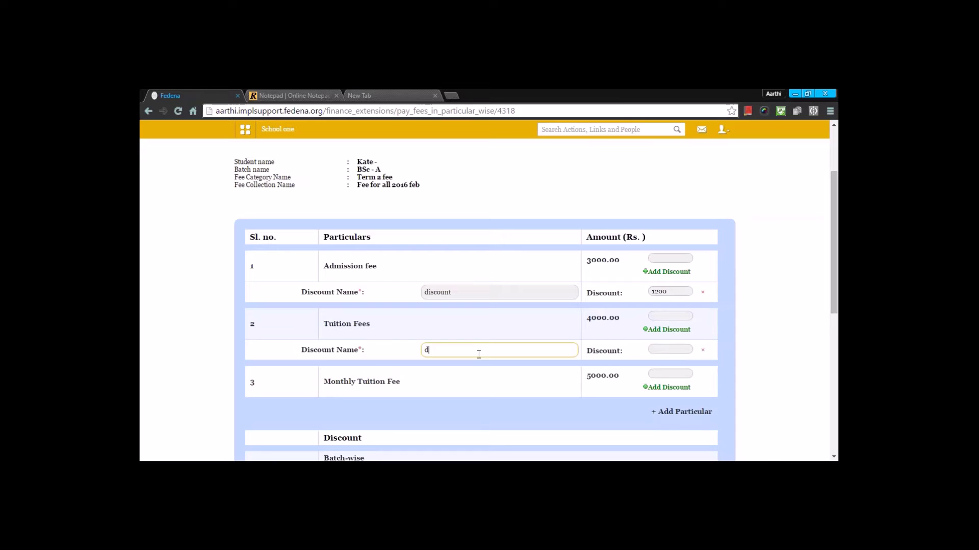
text(iscount2)
click(675, 349)
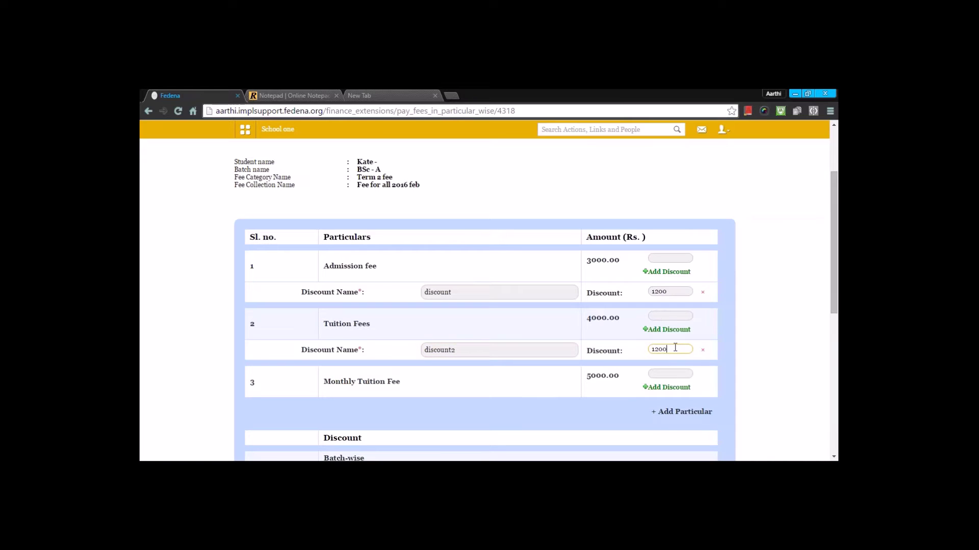
click(757, 327)
scroll(757, 327, down, 3)
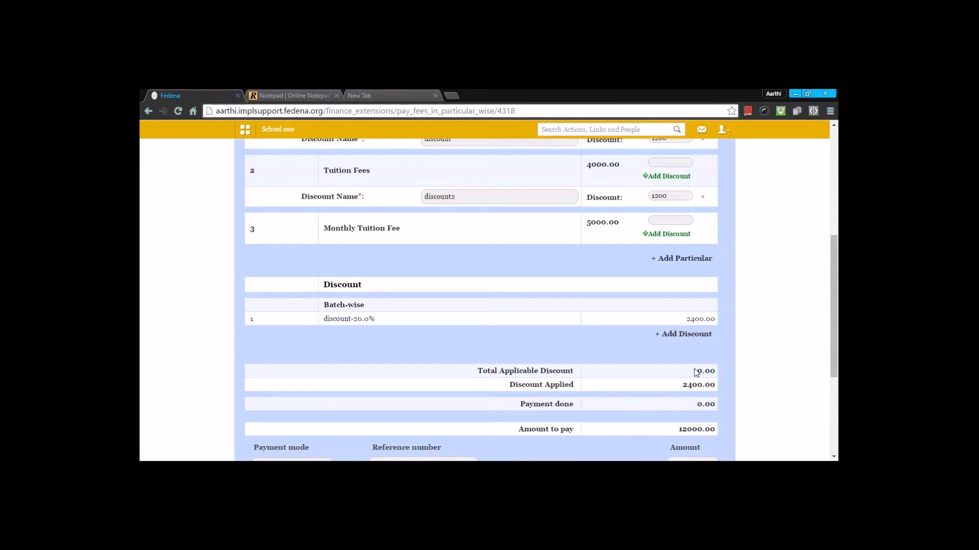
scroll(696, 374, up, 2)
scroll(710, 367, up, 2)
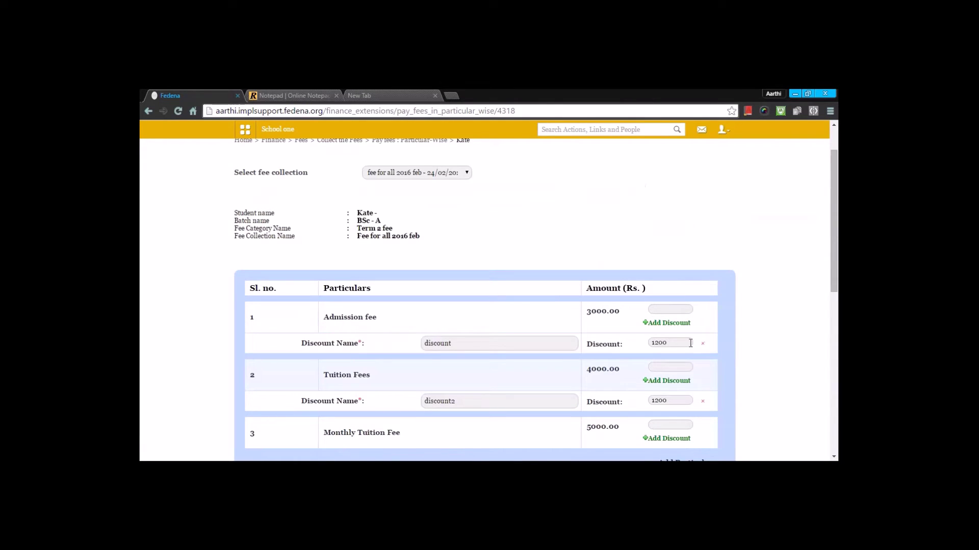
Enter payment amounts of 1000 for Admission fee and 2000 for Tuition Fees.
click(663, 309)
text(1000)
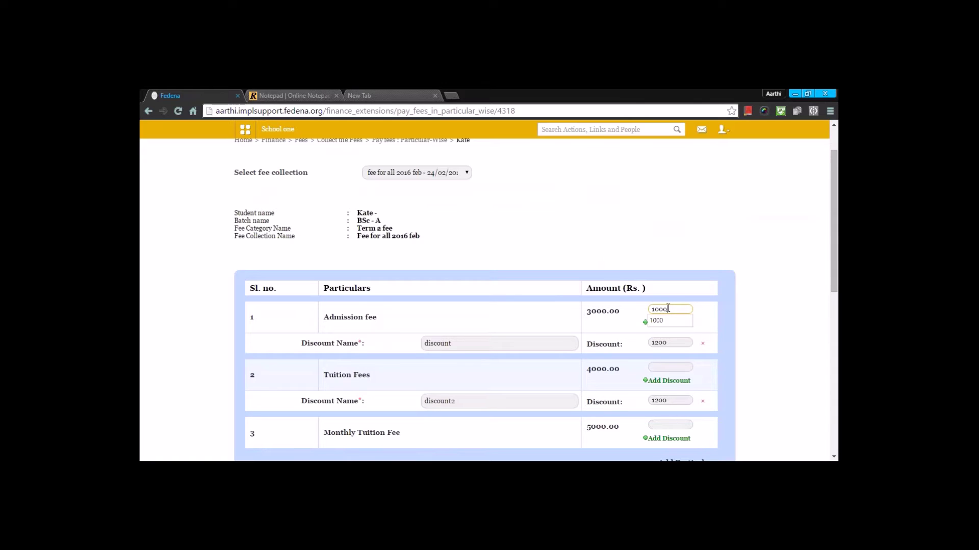
click(663, 367)
text(2000)
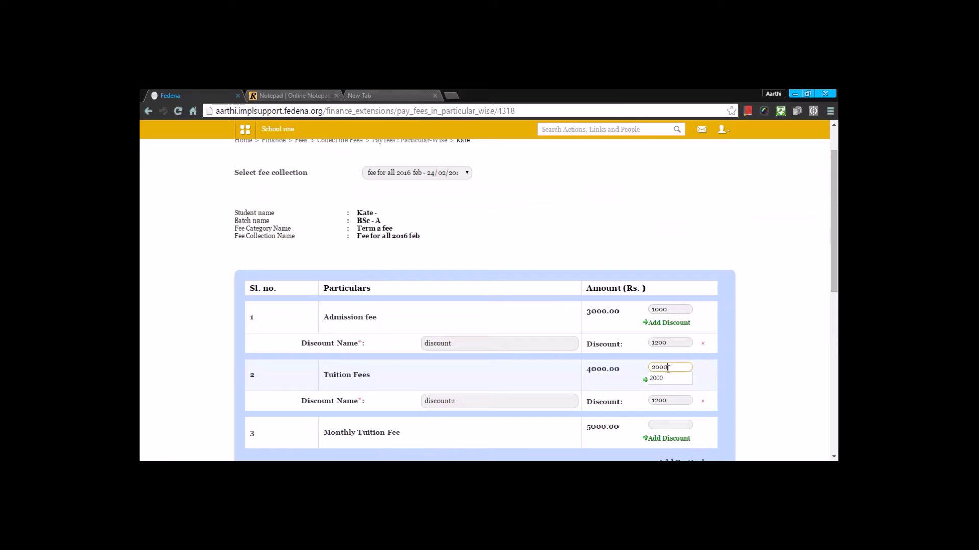
scroll(685, 271, down, 1)
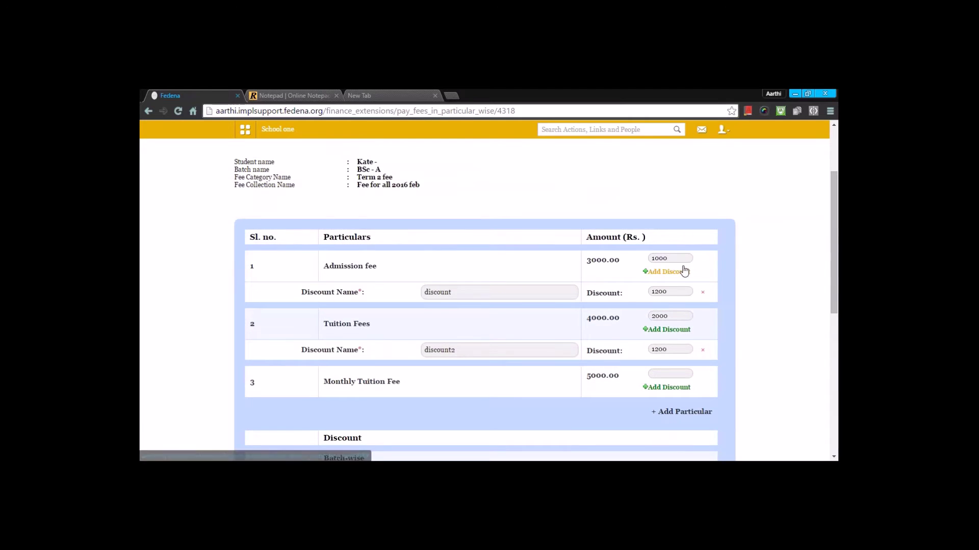
Pay the 600.00 fee in Cash, then preview and cancel the printed receipt.
scroll(680, 285, down, 6)
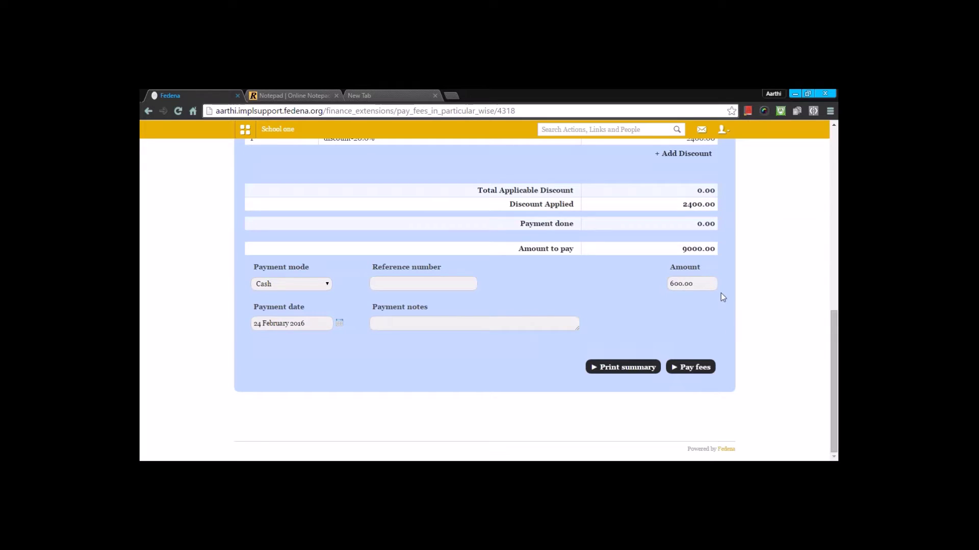
click(299, 284)
click(380, 279)
click(700, 372)
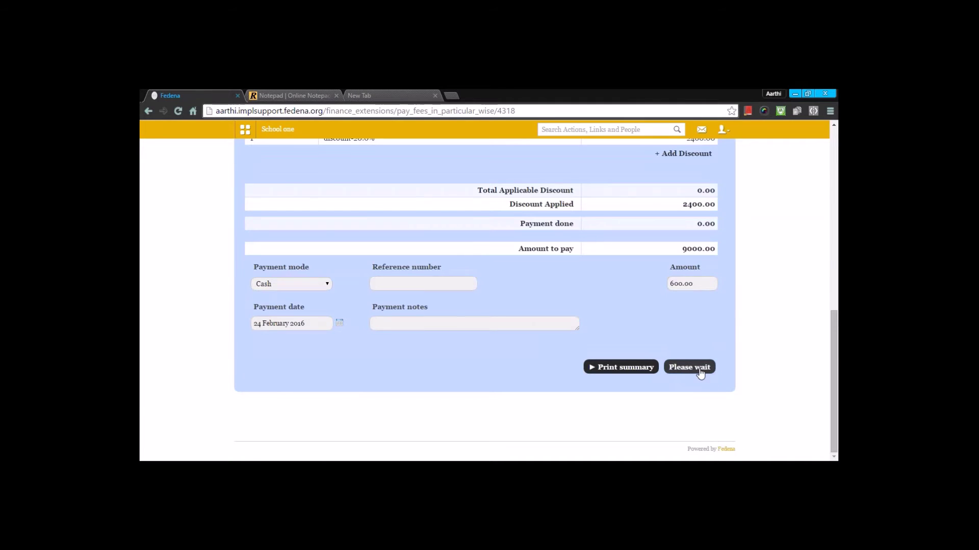
click(522, 268)
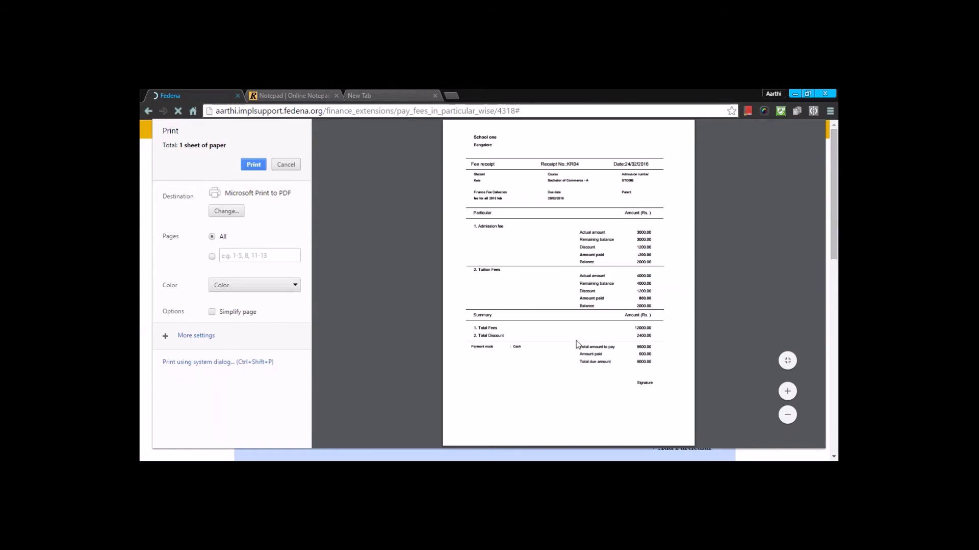
click(285, 164)
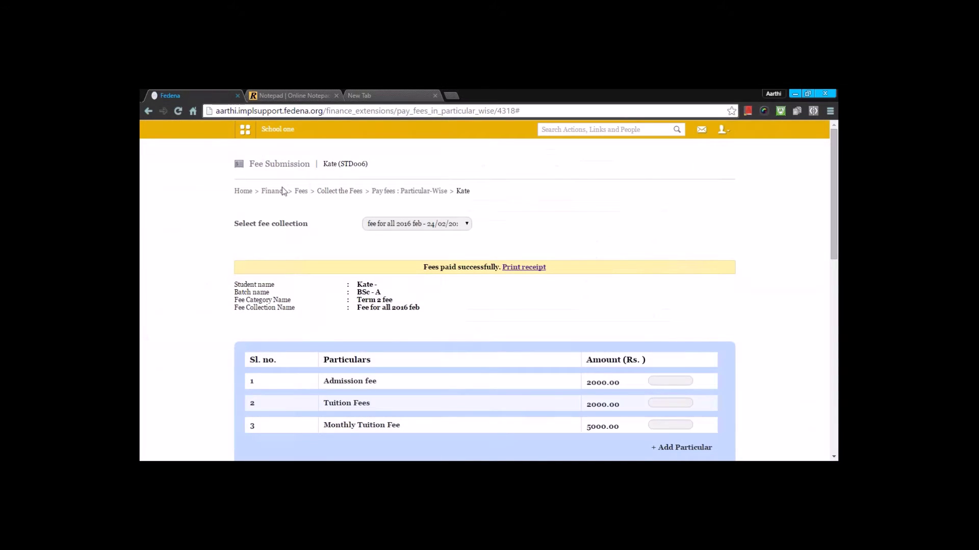
Search the student fee structures by the student's name and open the BSc - A student's record.
click(336, 192)
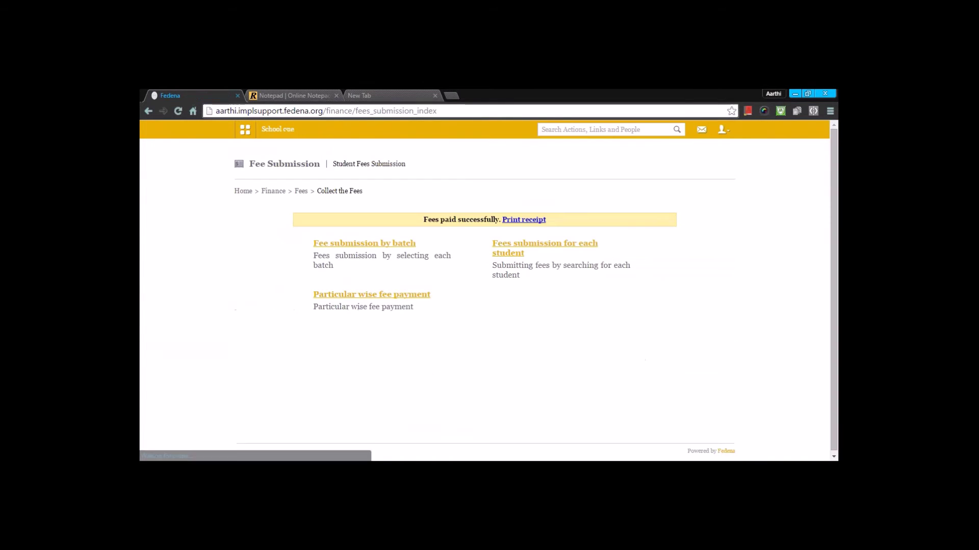
click(301, 192)
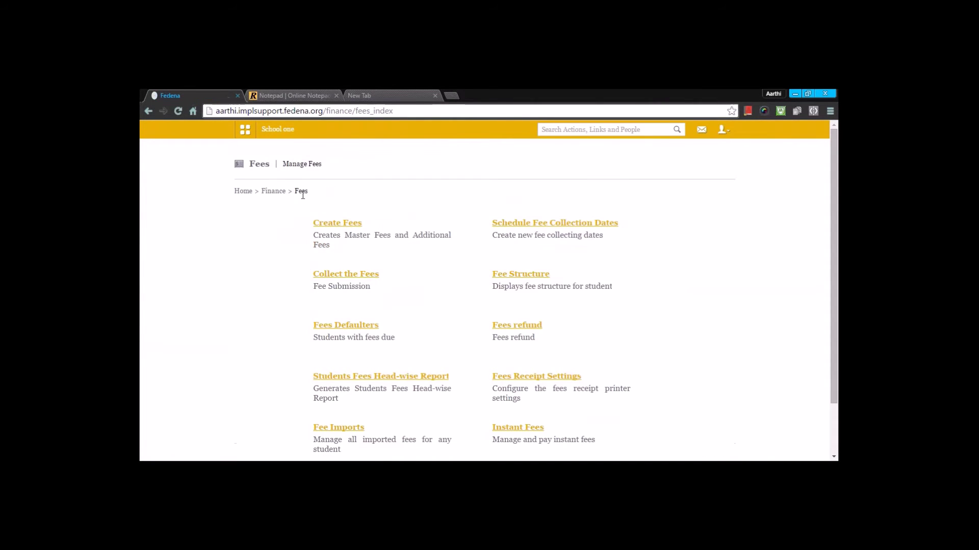
click(504, 276)
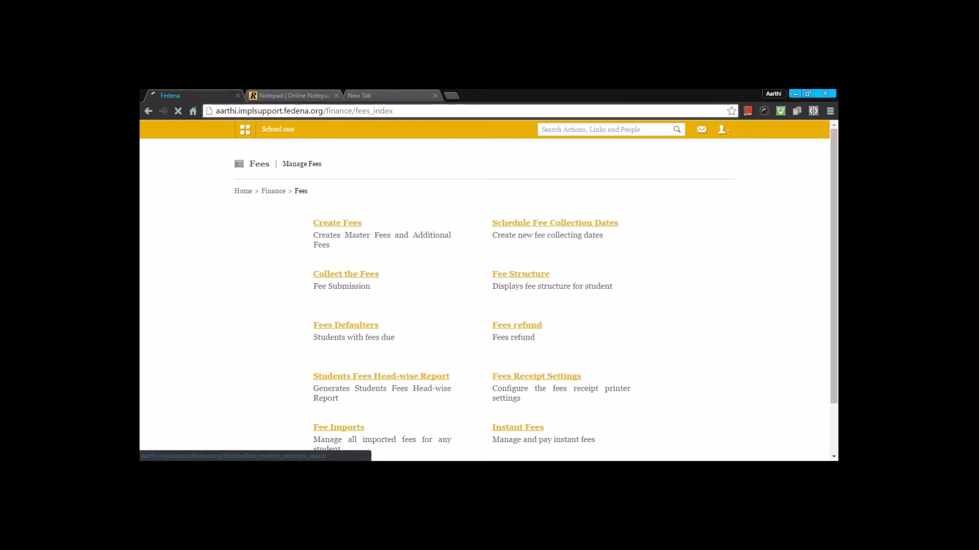
click(380, 218)
text(kate)
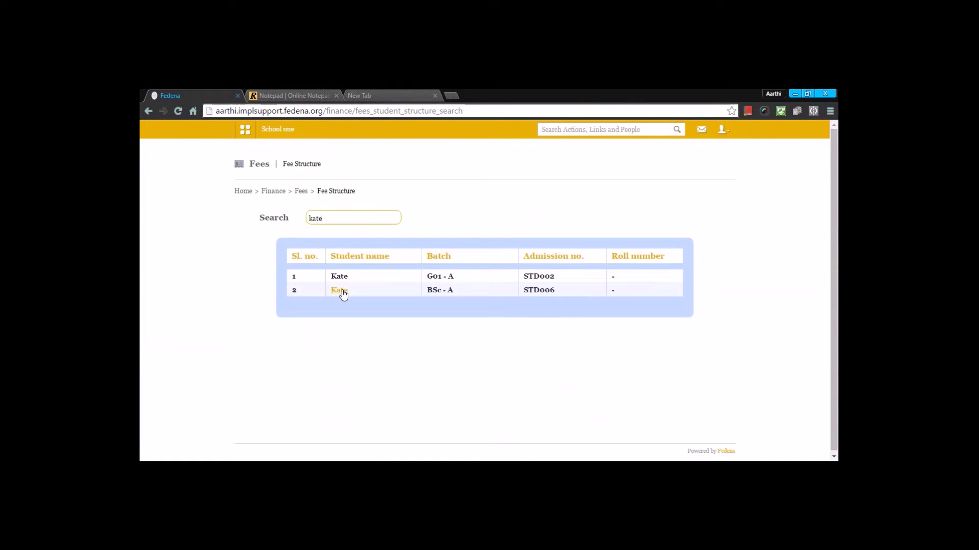
click(340, 289)
Review the 'fee for all 2016 feb' collection, then return to the Fees overview.
click(415, 225)
click(406, 249)
scroll(423, 216, down, 6)
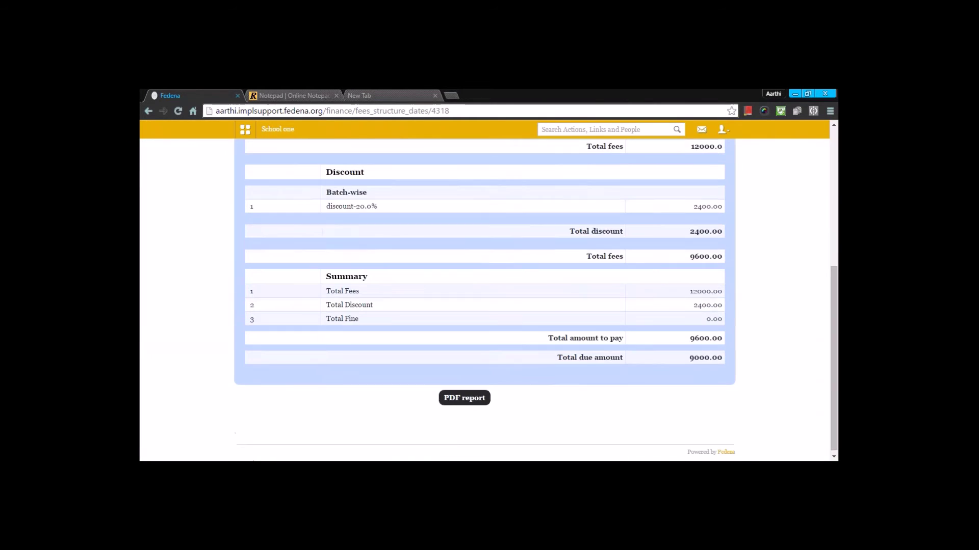
scroll(458, 281, up, 6)
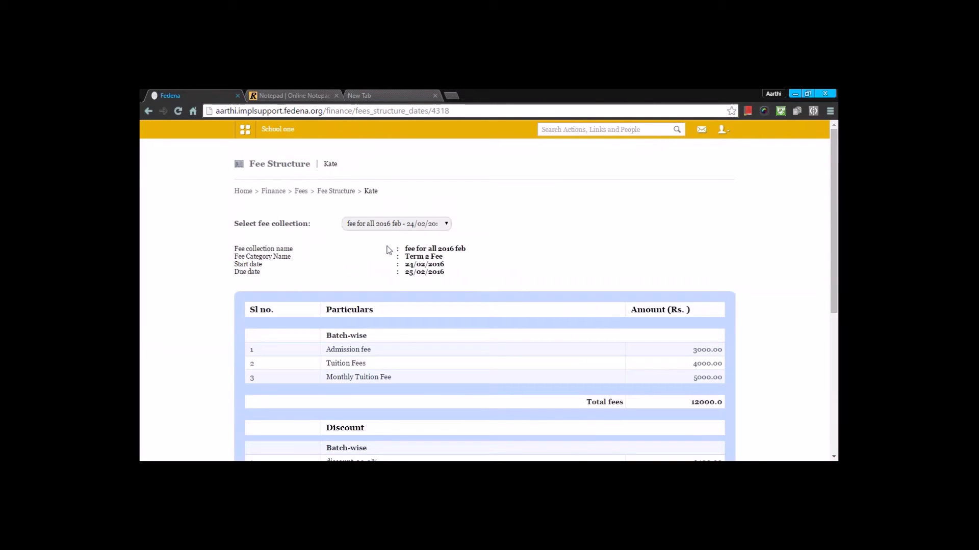
scroll(458, 282, down, 6)
scroll(387, 253, up, 6)
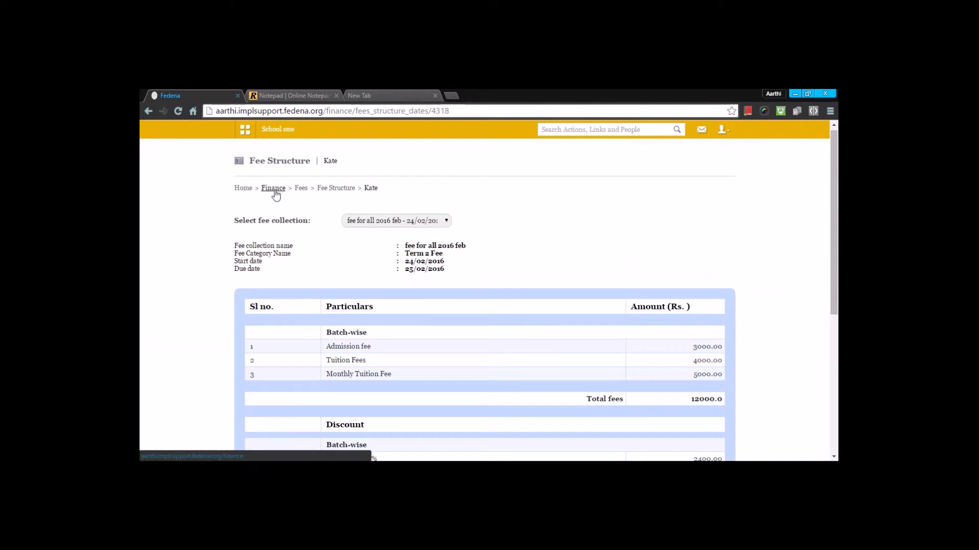
click(300, 188)
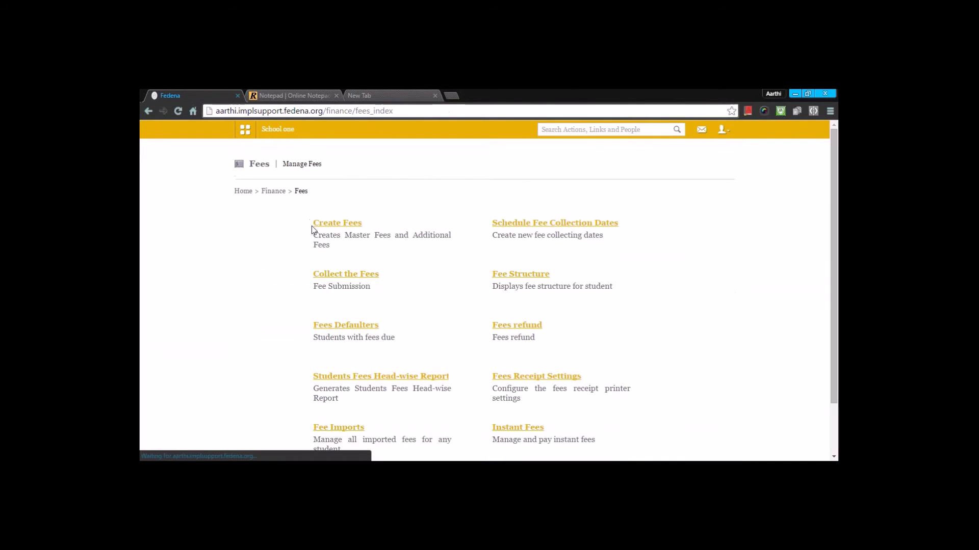
Inspect the Fees Defaulters course, batch and date filters, then go to Fees Refund.
click(370, 326)
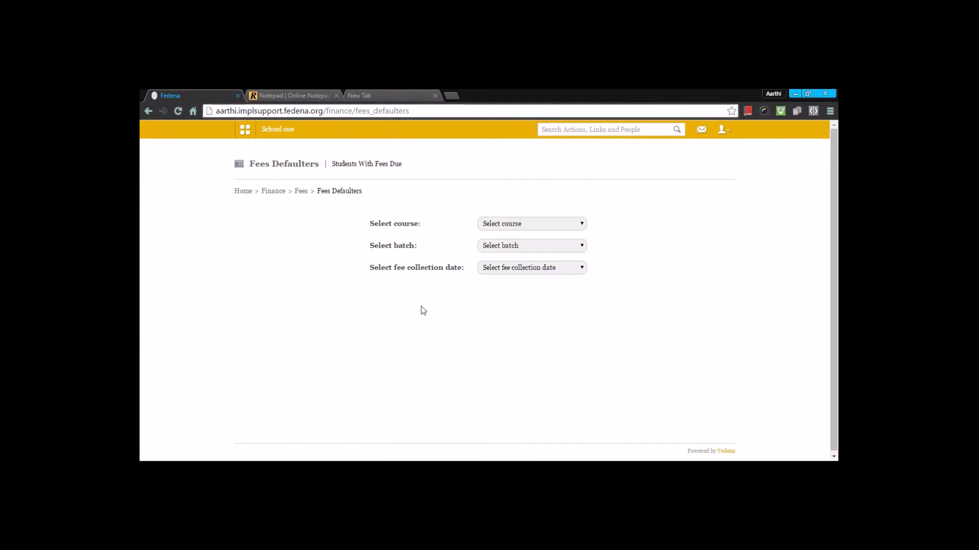
click(510, 225)
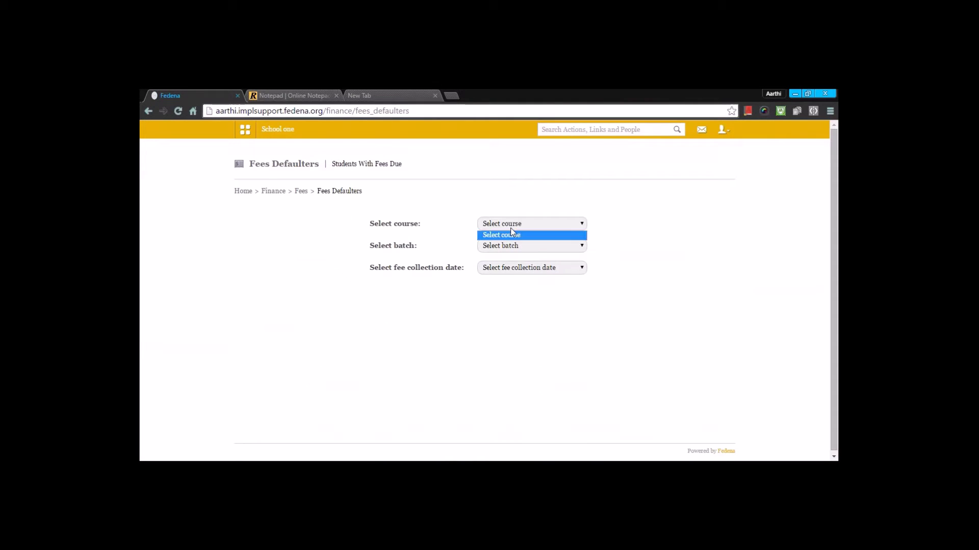
click(526, 177)
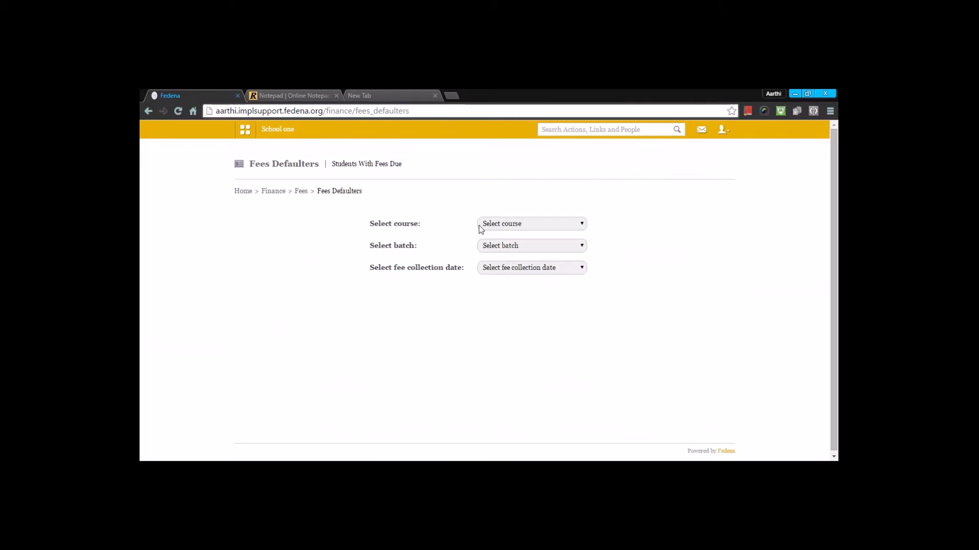
click(522, 250)
click(527, 273)
click(526, 269)
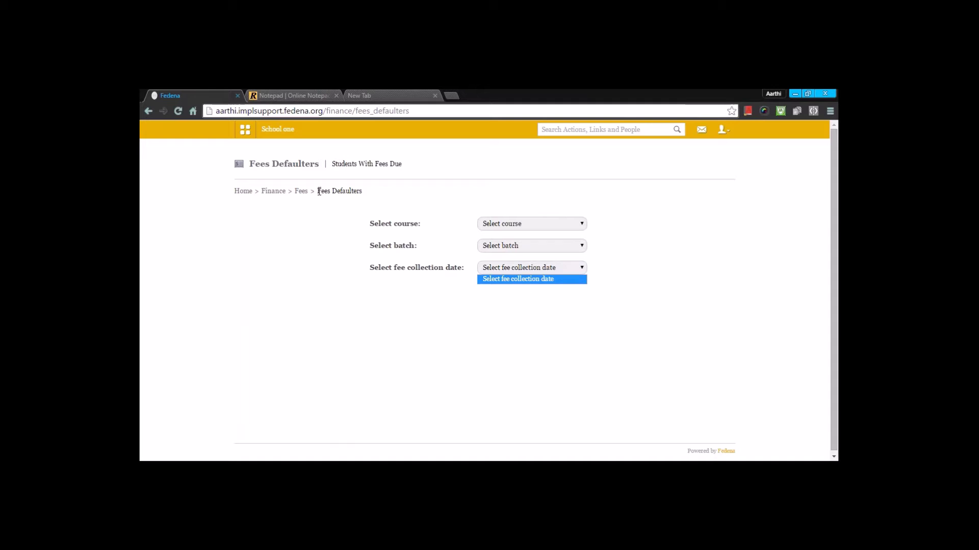
click(301, 191)
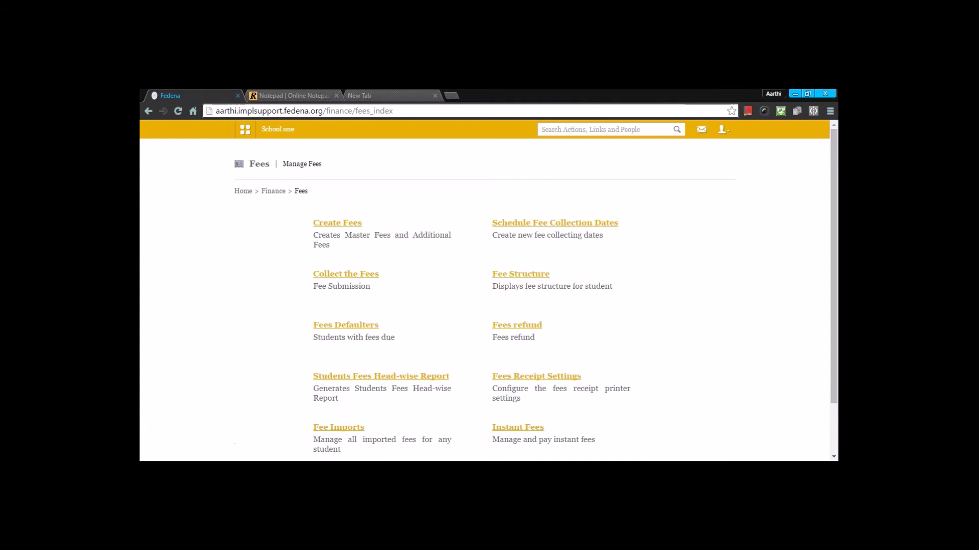
click(513, 328)
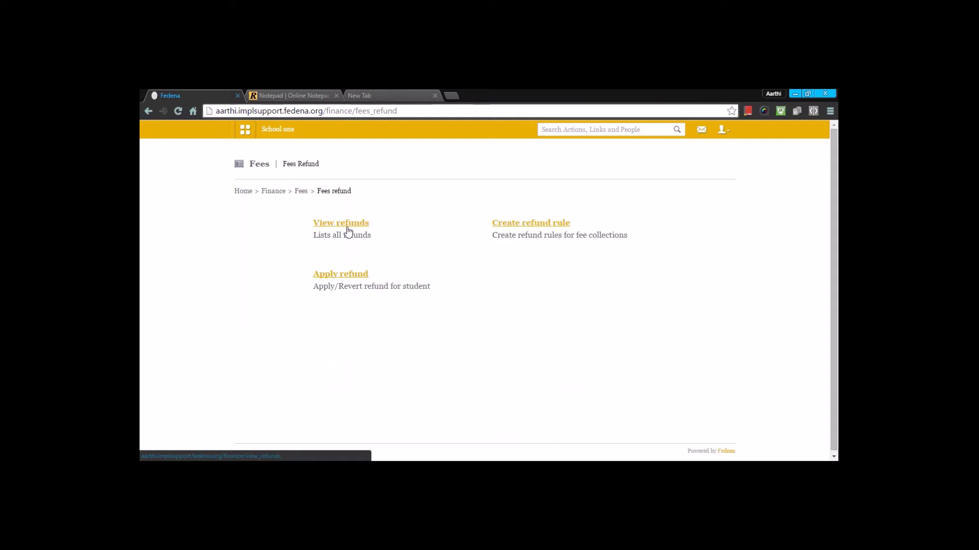
Start a new refund rule for Term 1 for class1 named 'Refund'.
click(511, 232)
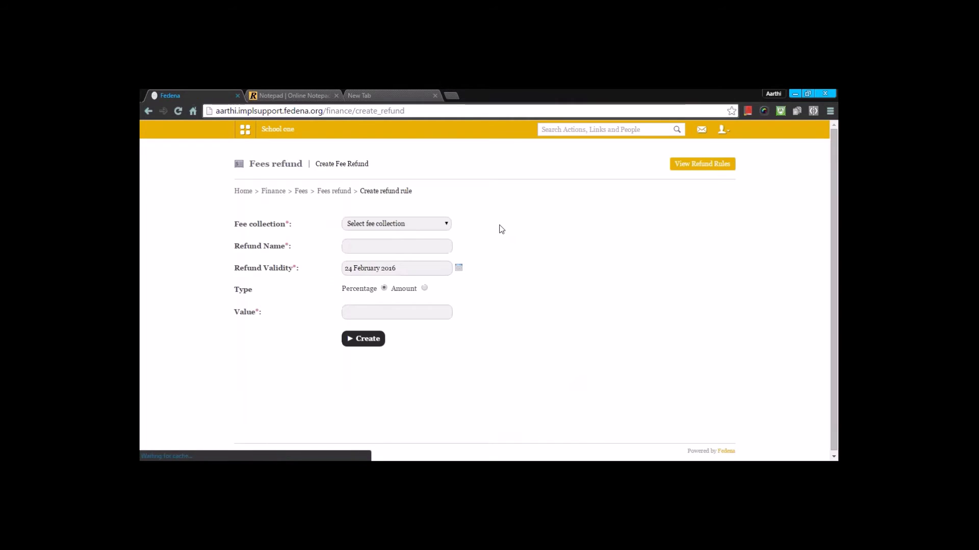
click(429, 224)
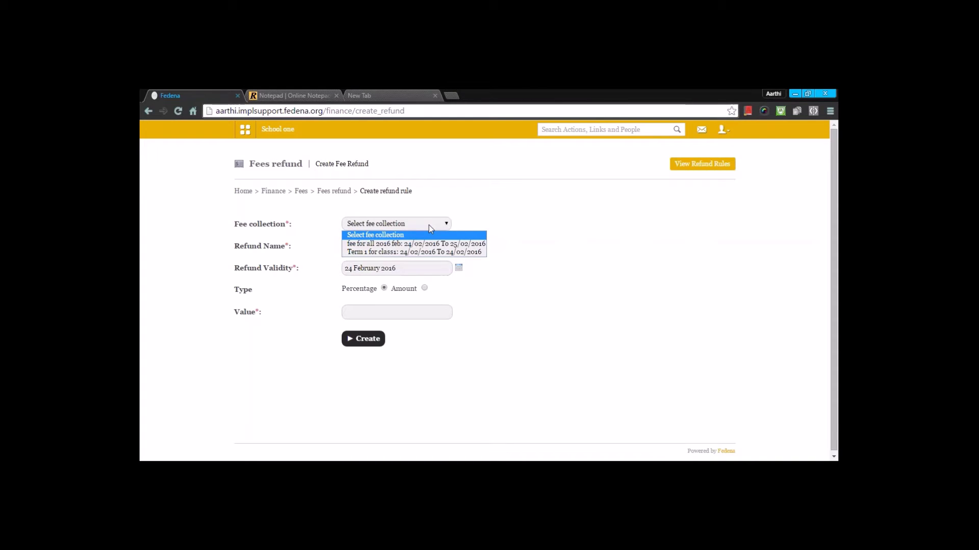
click(417, 252)
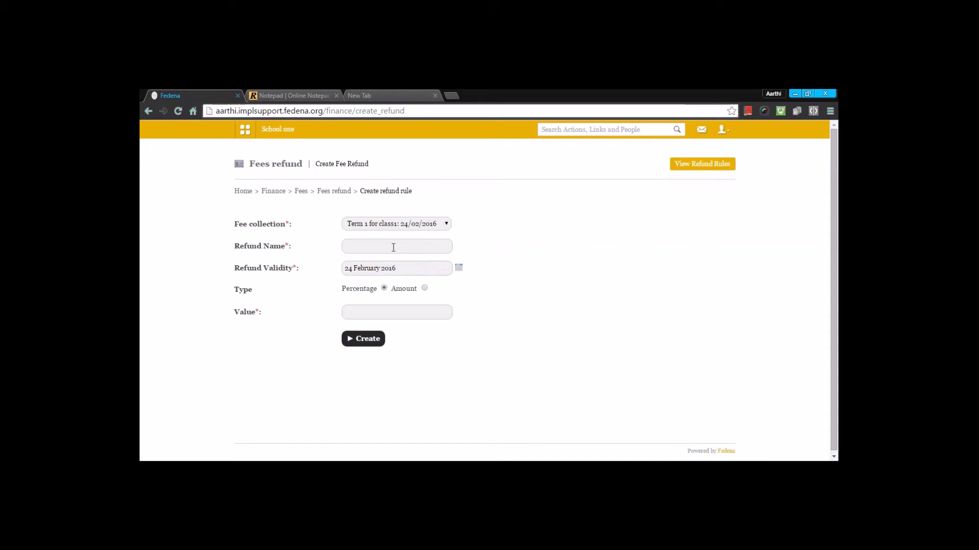
click(394, 248)
text(Refund)
click(370, 262)
Make the refund a fixed Amount of 2000 and submit the rule.
click(424, 289)
click(413, 314)
text(2)
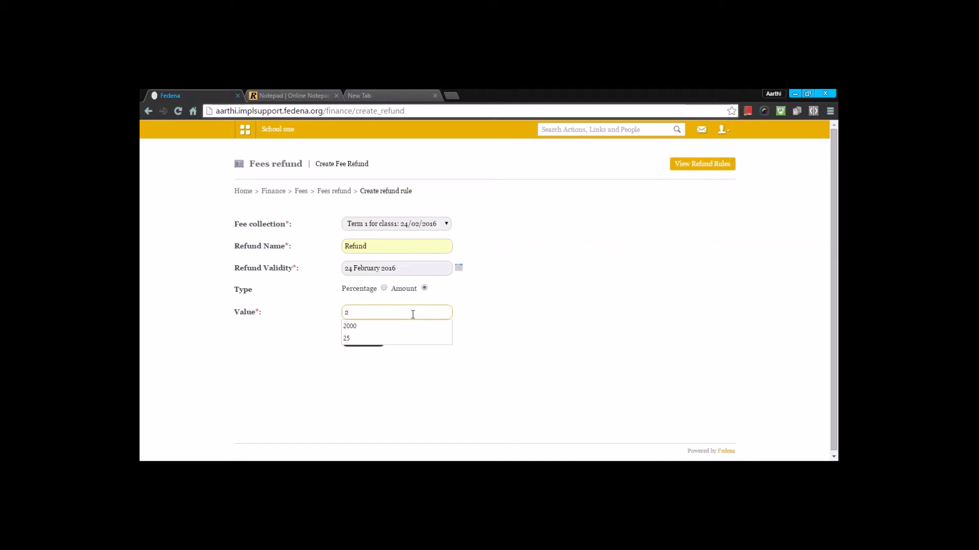
text(000)
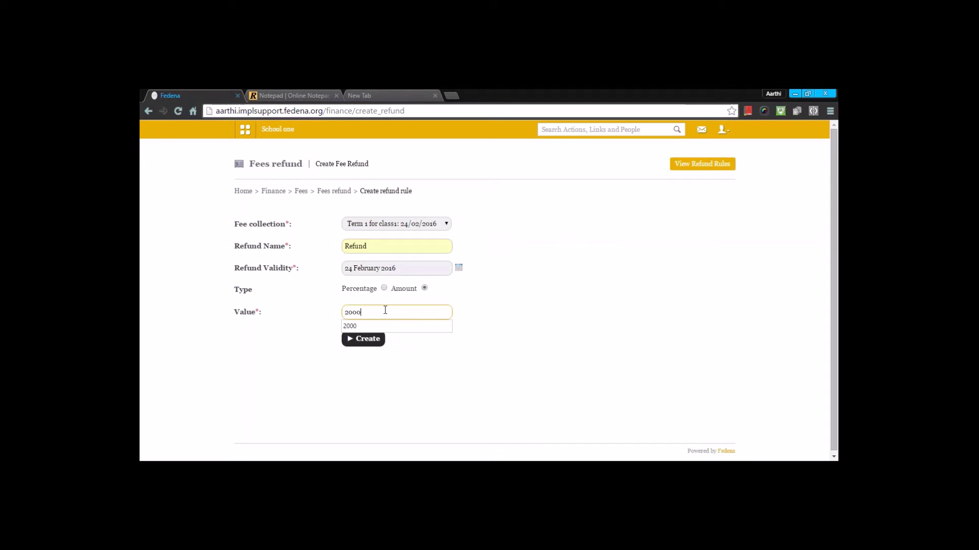
click(588, 307)
click(365, 340)
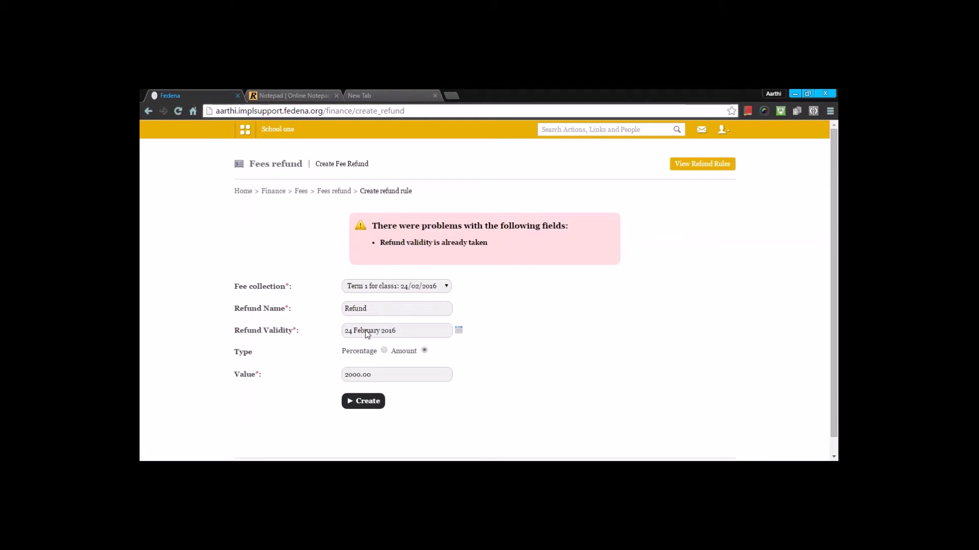
Fix the validity date to 25 February 2016, resubmit, and return to Fees Refund.
click(390, 313)
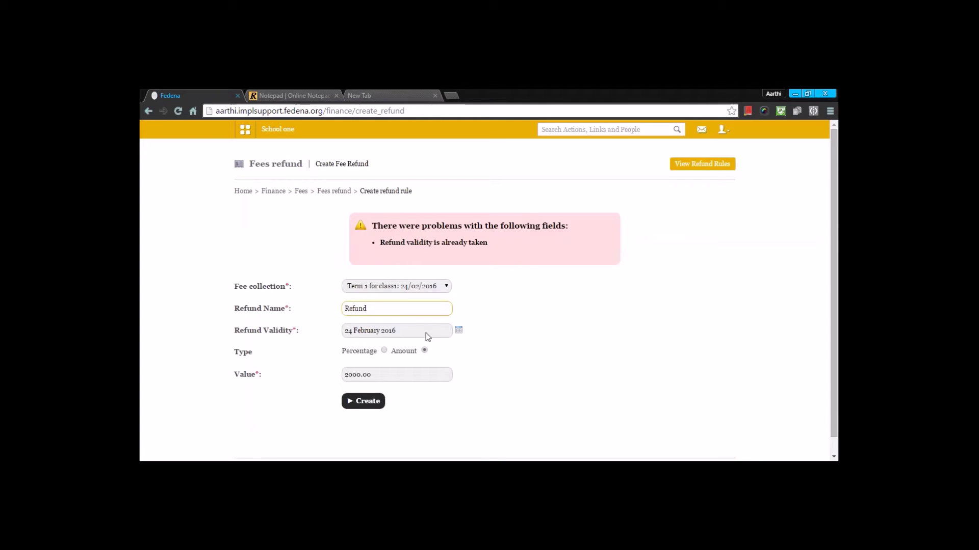
click(392, 308)
click(459, 330)
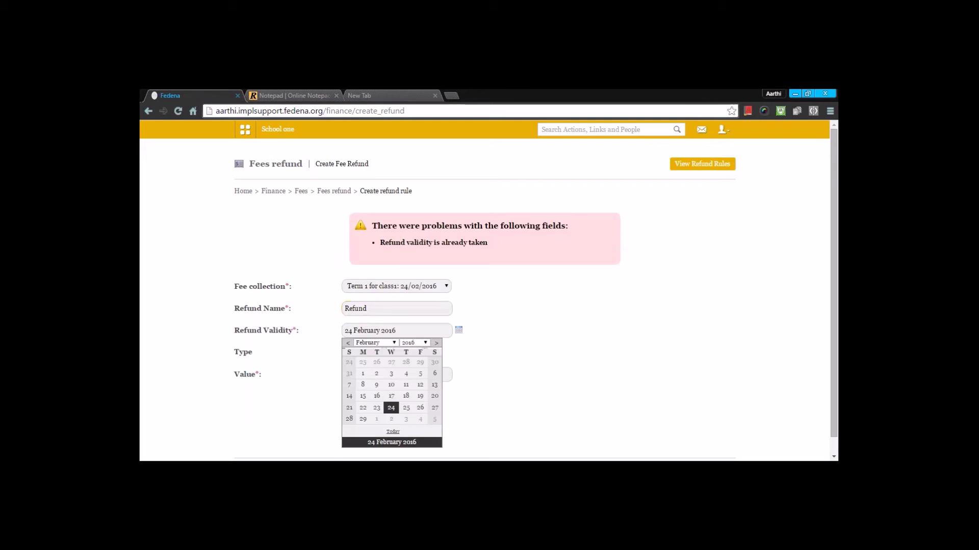
click(406, 407)
click(363, 402)
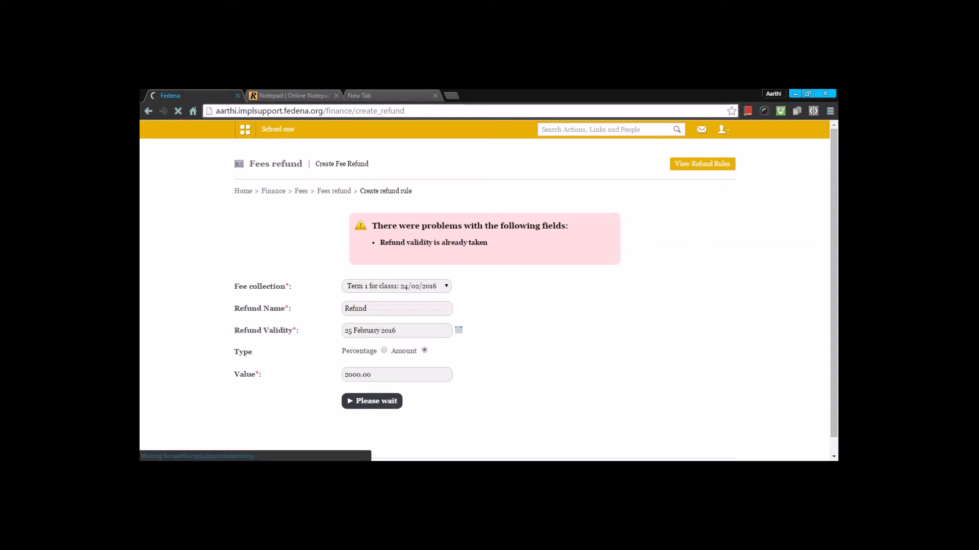
click(334, 191)
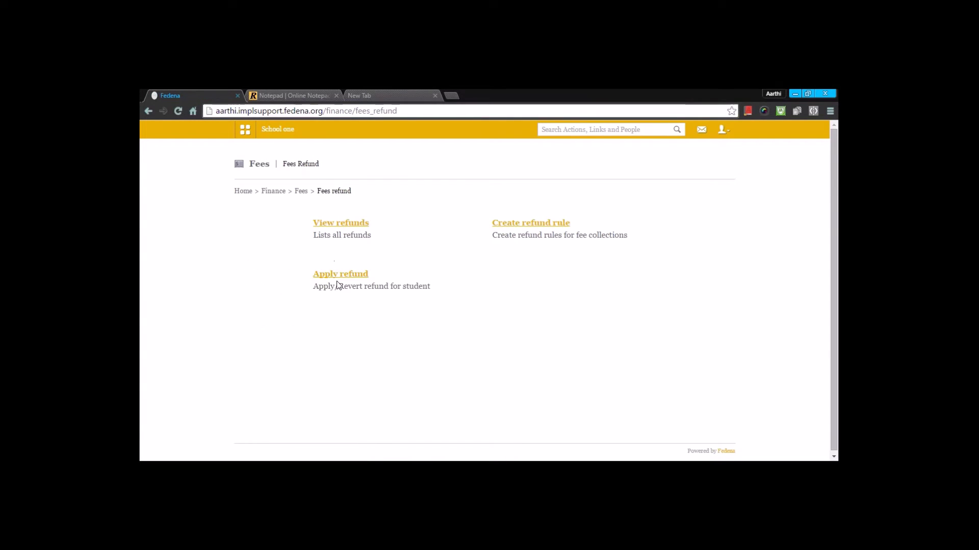
In Apply refund, find the student by name and select the Term 1 for class1 collection.
click(340, 275)
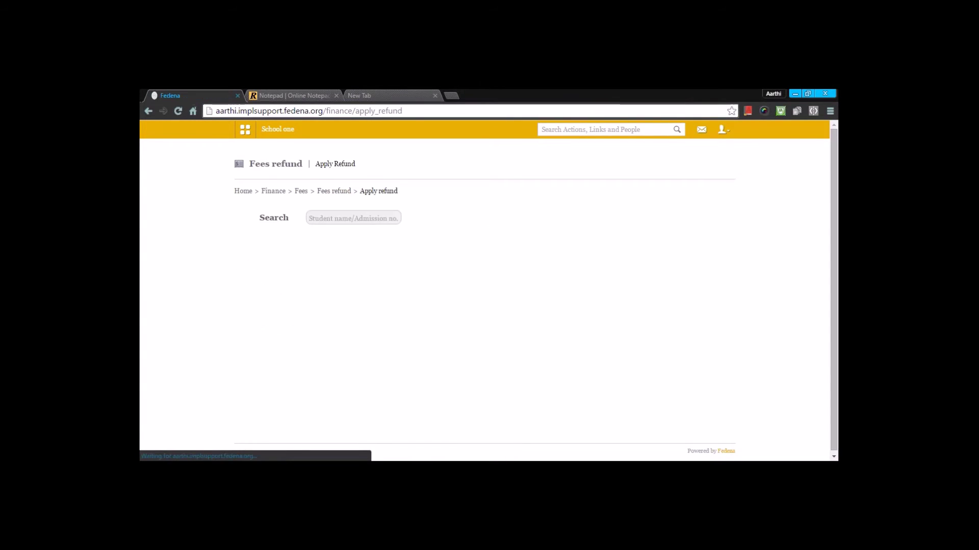
click(309, 218)
text(ishan)
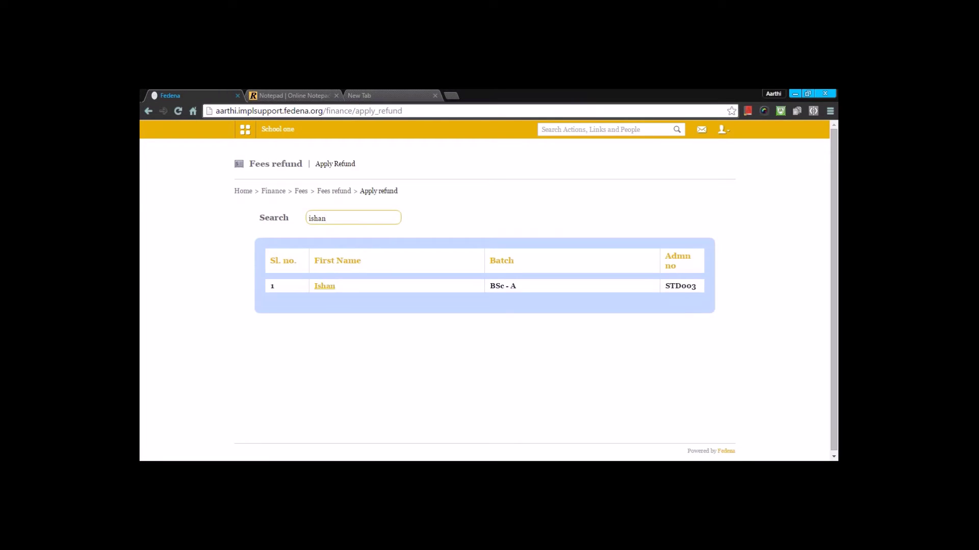
click(324, 286)
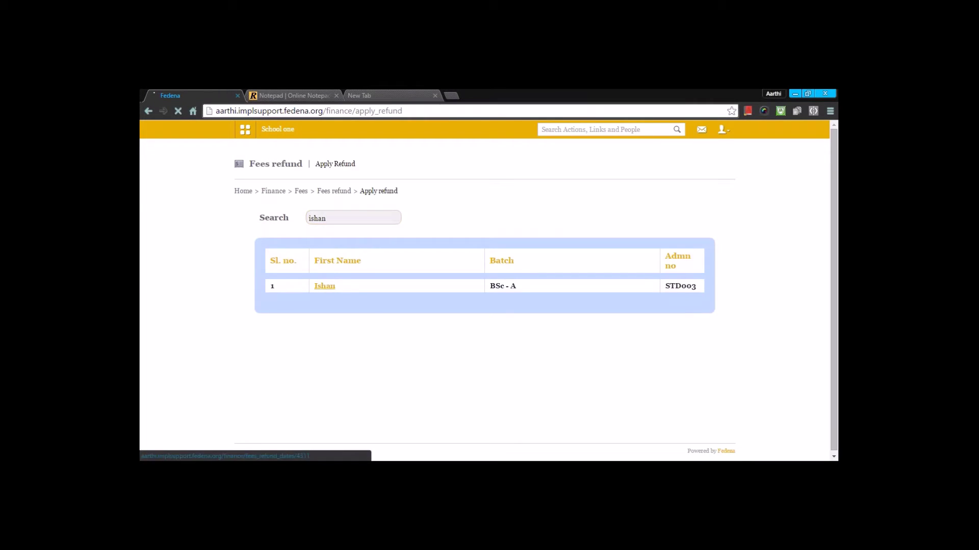
click(402, 228)
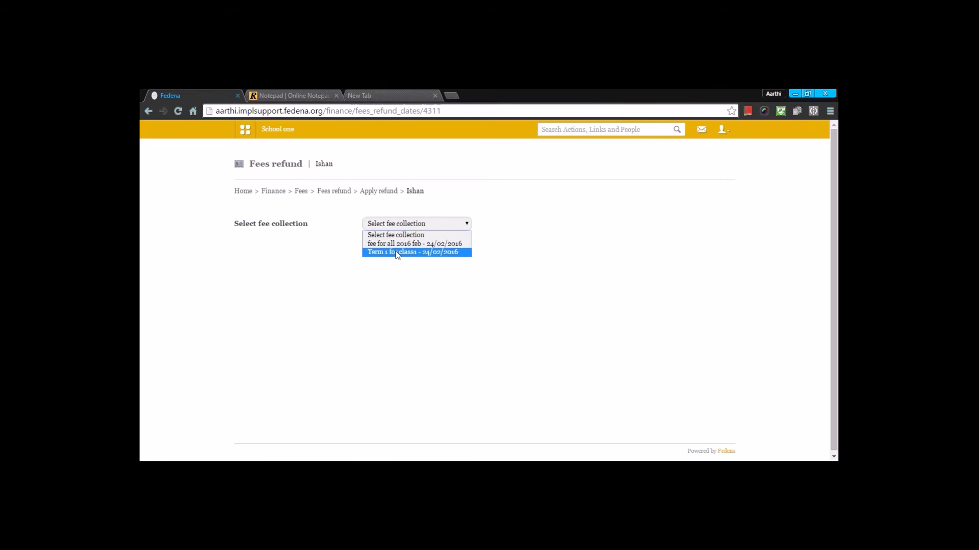
click(398, 252)
Revert the student's 2000.00 refund, confirm, and return to the Fees overview.
scroll(480, 367, down, 3)
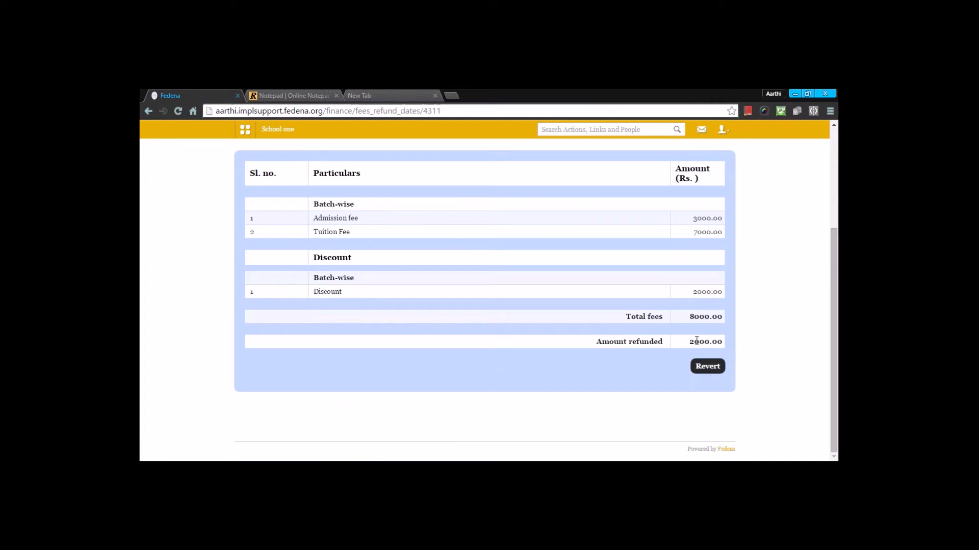
click(708, 366)
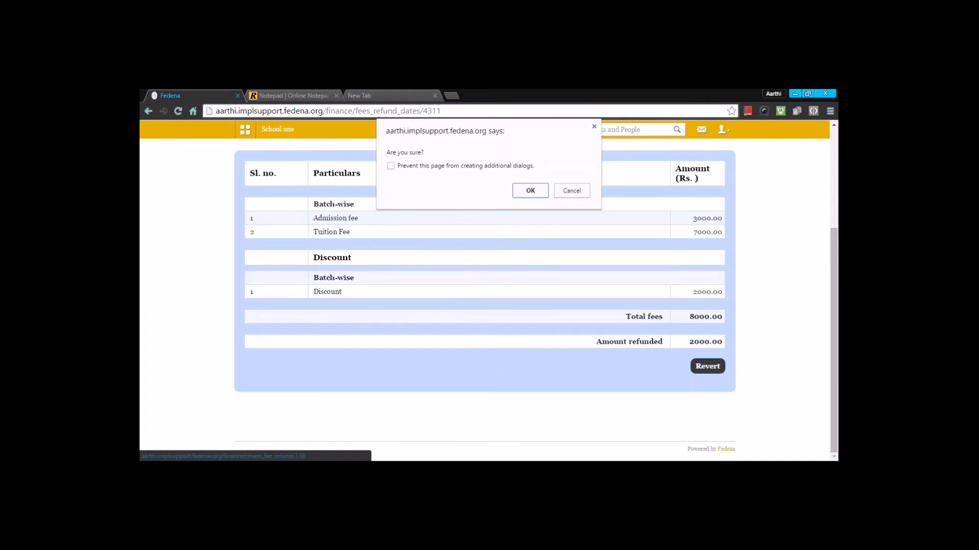
click(528, 192)
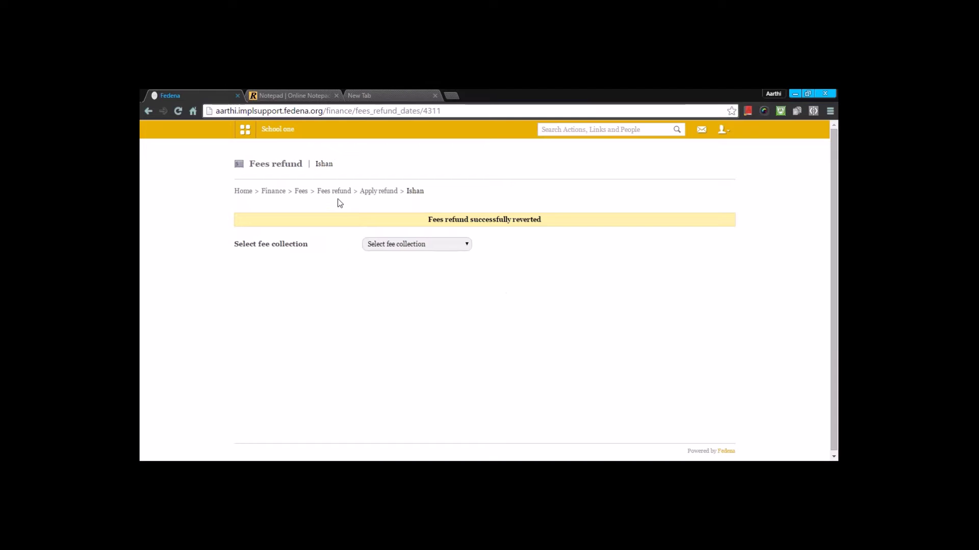
click(300, 191)
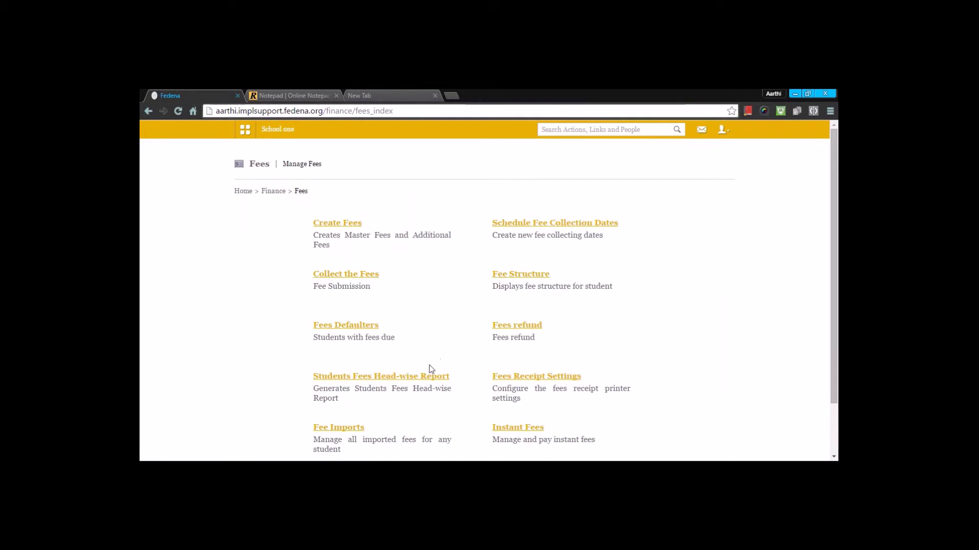
Run the batch-wise fees head report for the Bachelor of Commerce course.
click(397, 377)
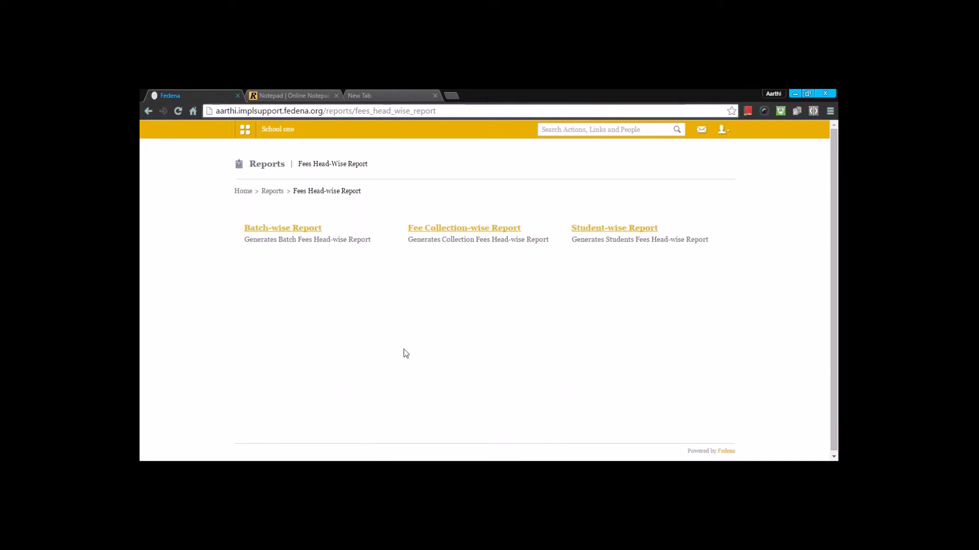
click(268, 230)
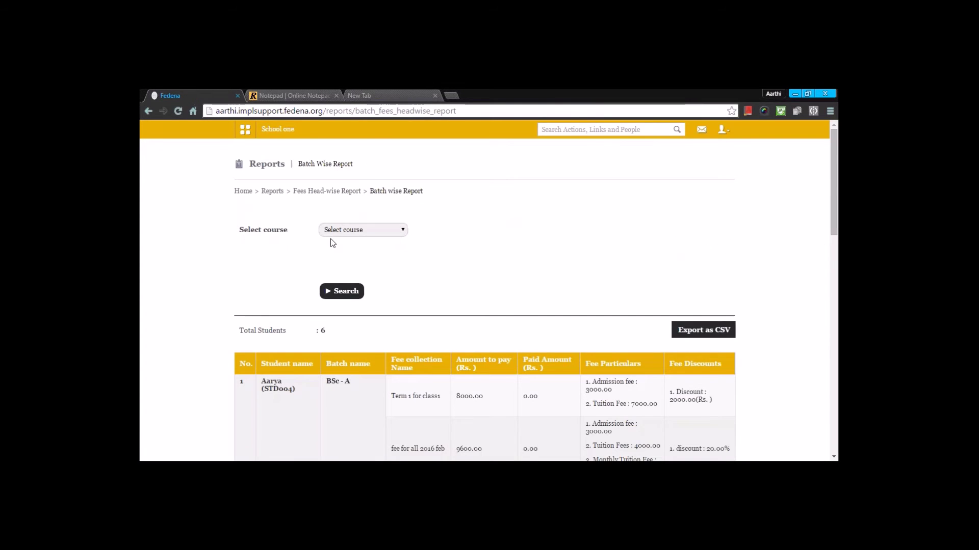
click(343, 232)
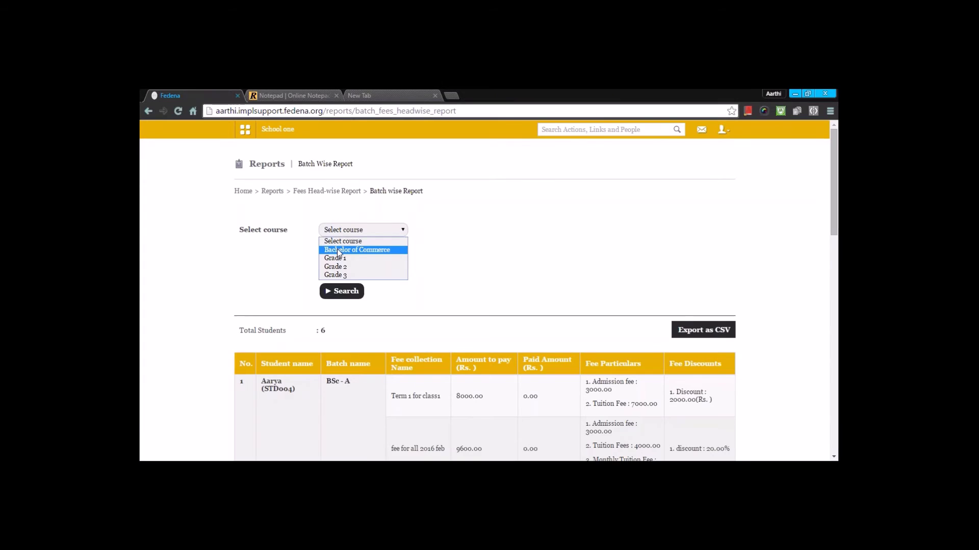
click(339, 250)
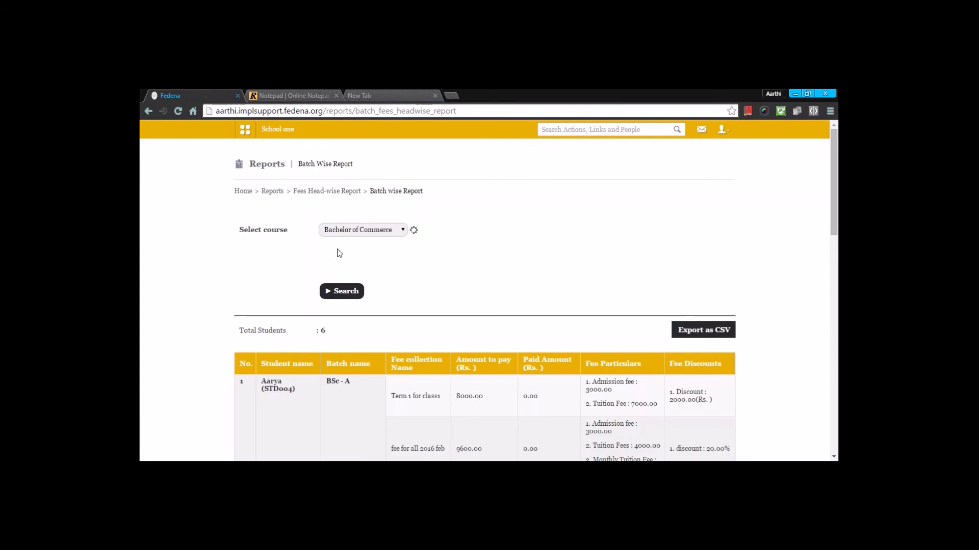
click(330, 292)
Scroll through the four students' fees, payments and discounts, then return to the report choices.
scroll(291, 300, down, 2)
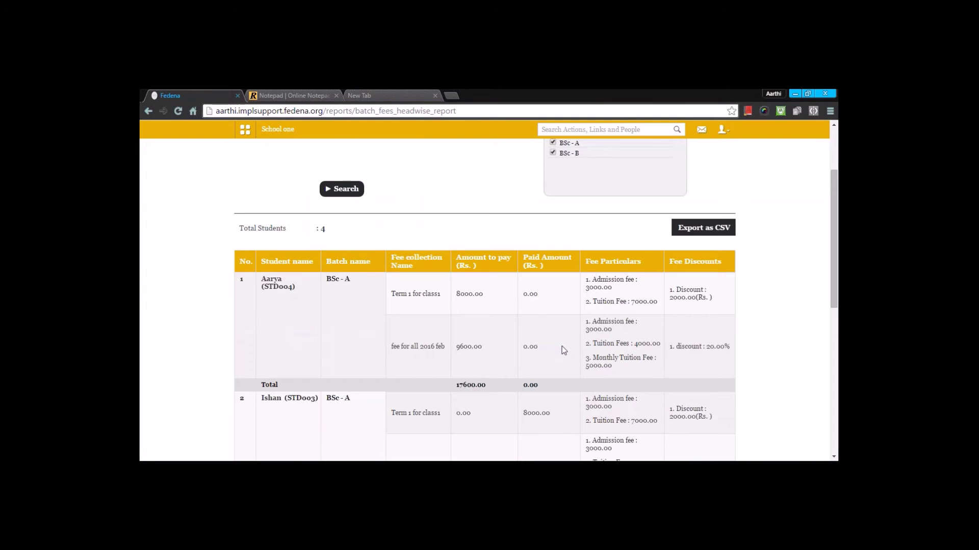
scroll(563, 351, down, 1)
scroll(564, 350, down, 4)
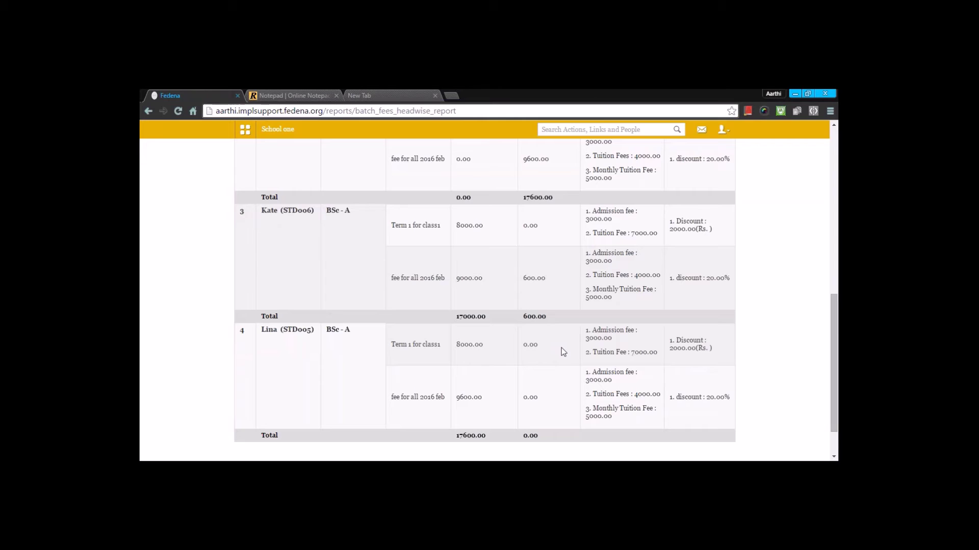
scroll(561, 348, down, 1)
scroll(561, 348, up, 9)
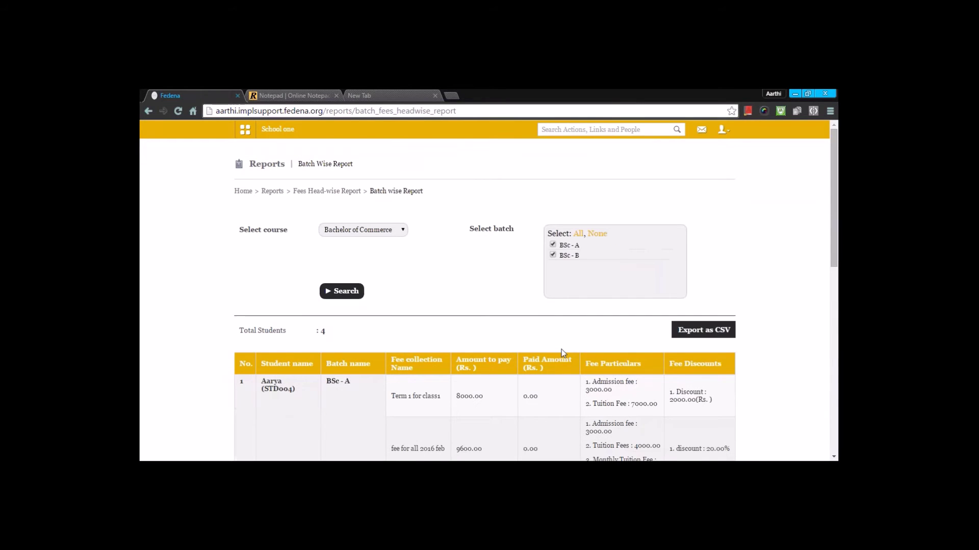
click(353, 194)
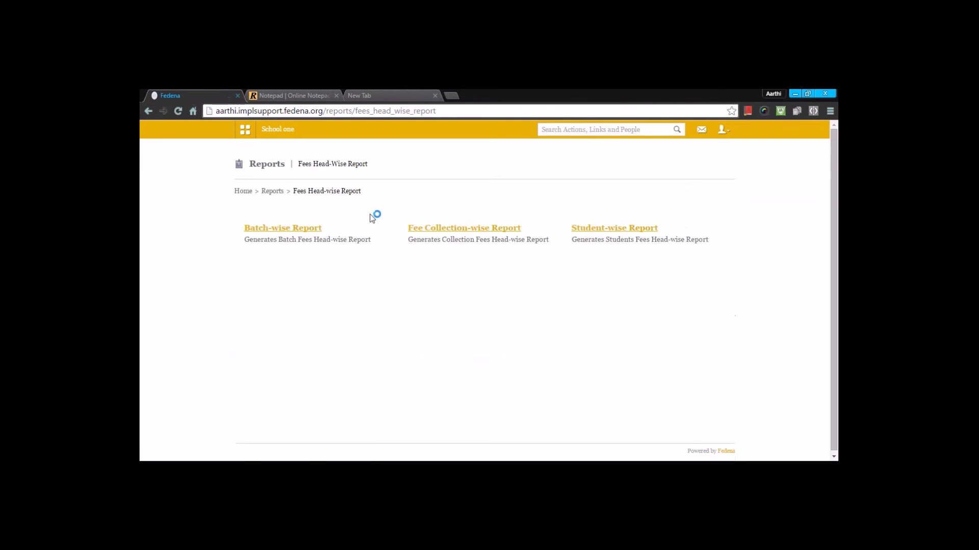
Run the collection-wise report for batch BSc - A, Term 1 for class1, then go to Reports Center.
click(440, 229)
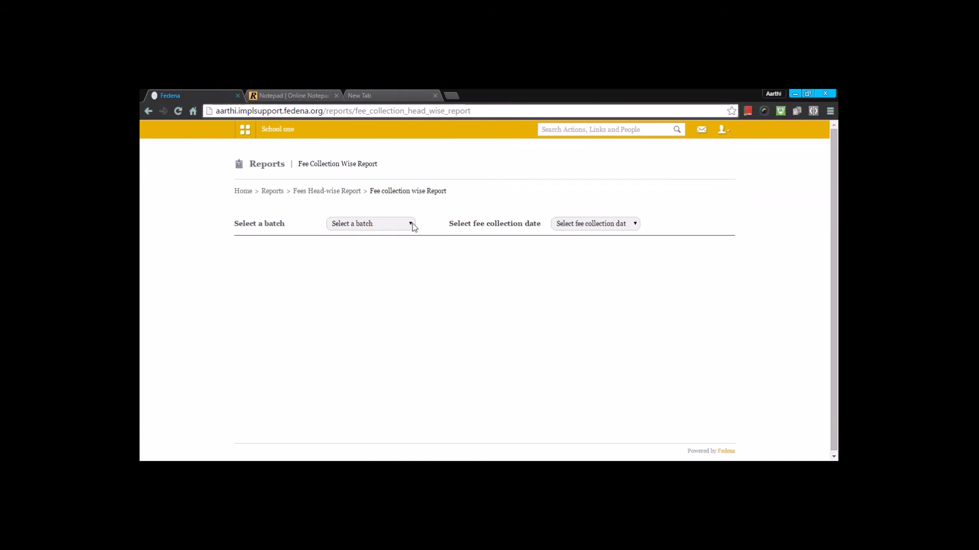
click(408, 223)
click(383, 245)
click(562, 226)
click(555, 248)
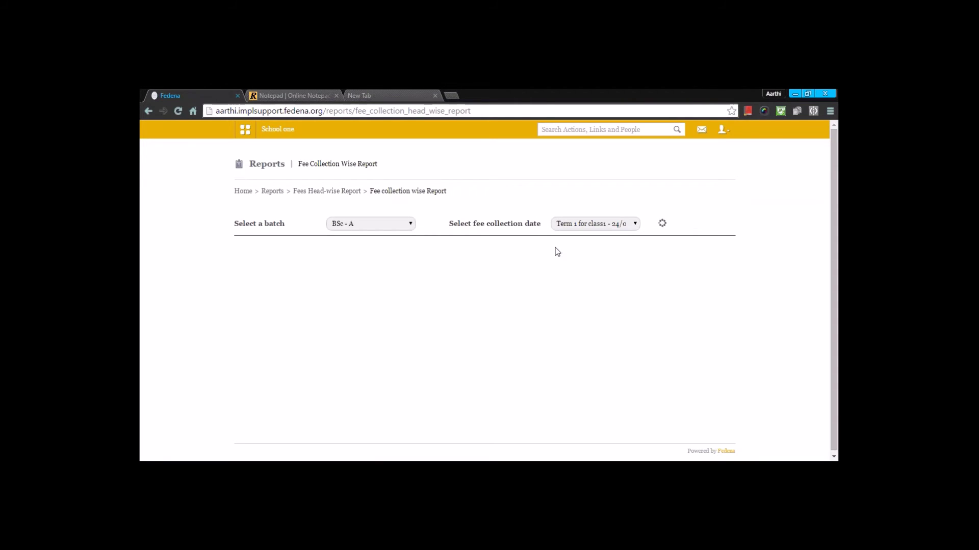
scroll(555, 250, down, 1)
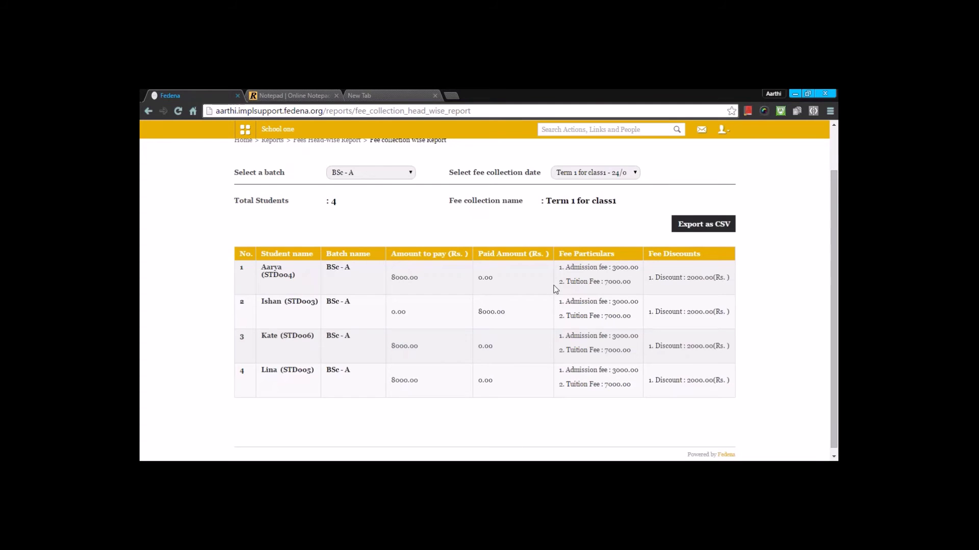
scroll(328, 220, up, 2)
click(272, 191)
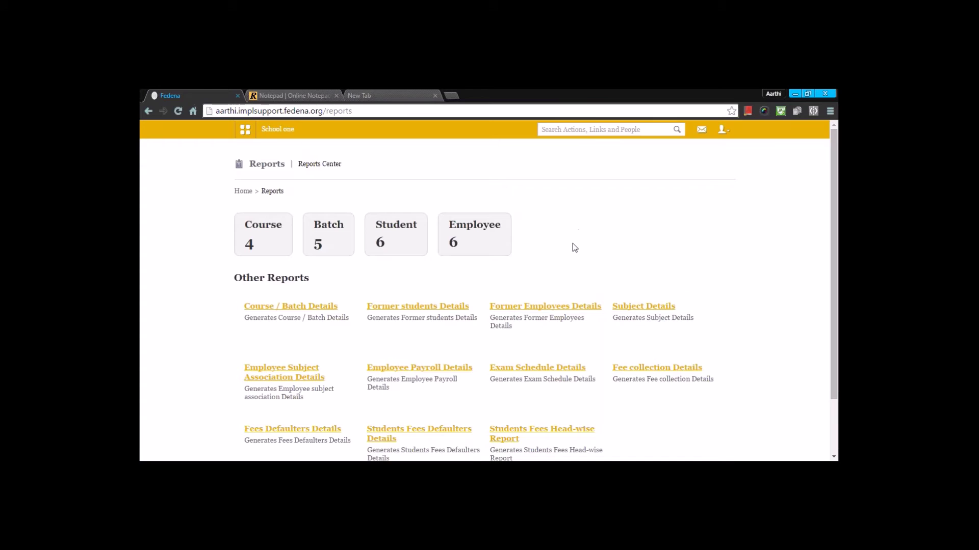
Open the student-wise head report for the BSc - A student, showing Rs. 17600.00 paid.
click(153, 109)
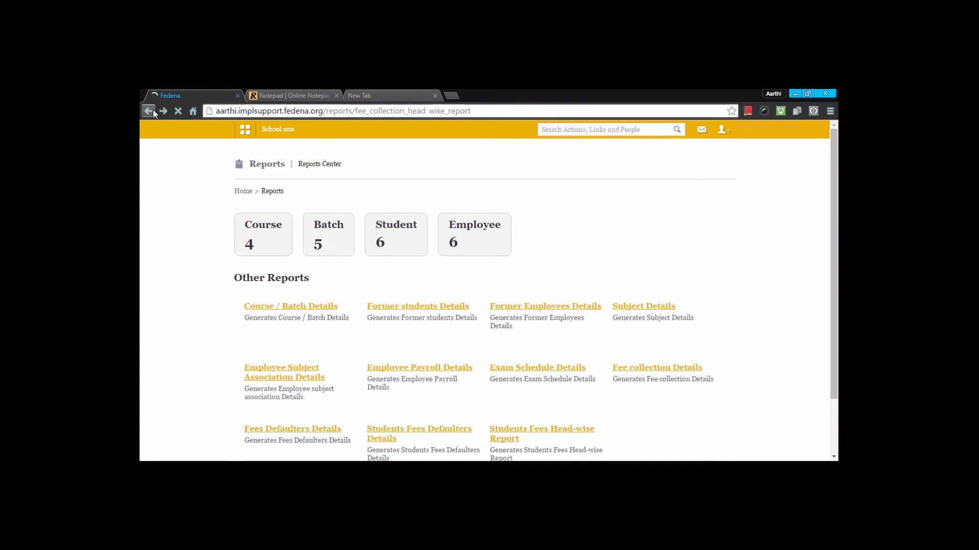
click(153, 109)
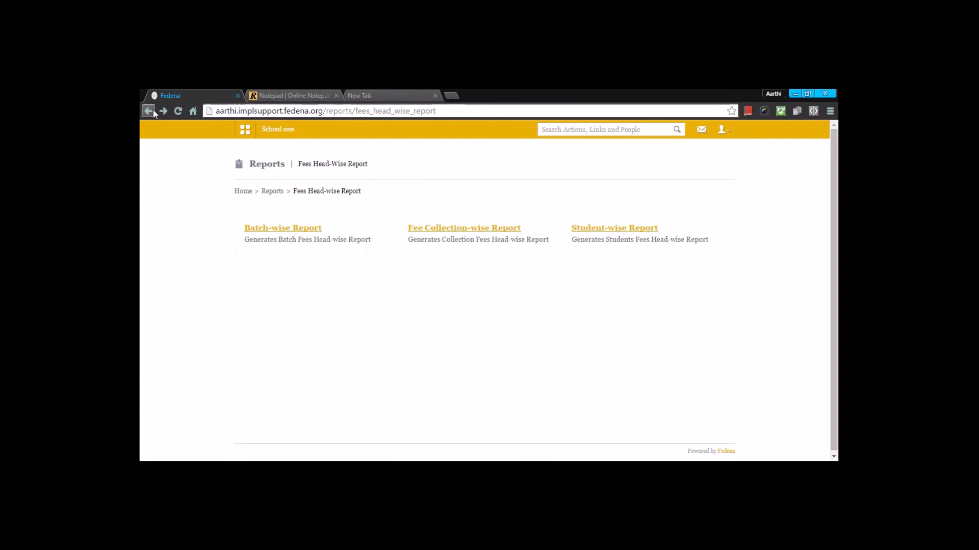
click(596, 229)
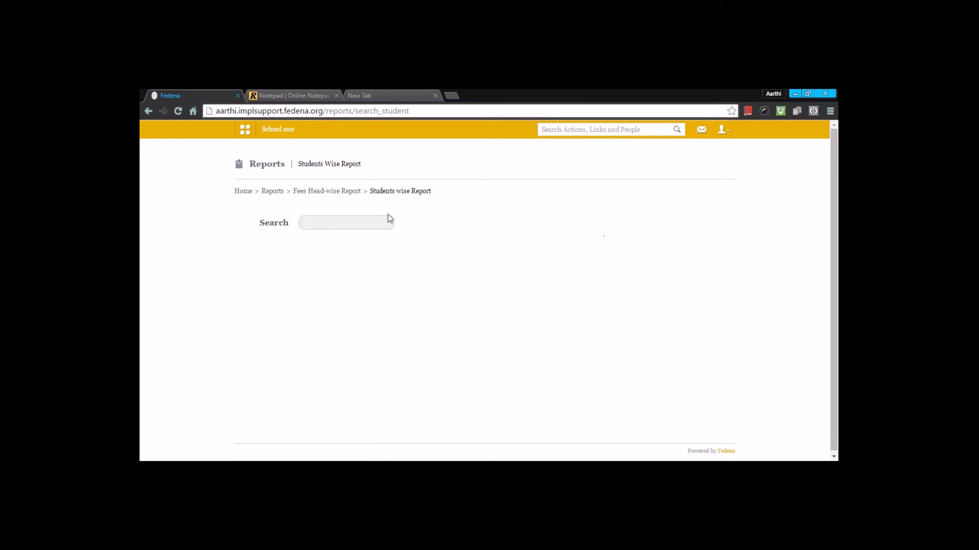
click(382, 225)
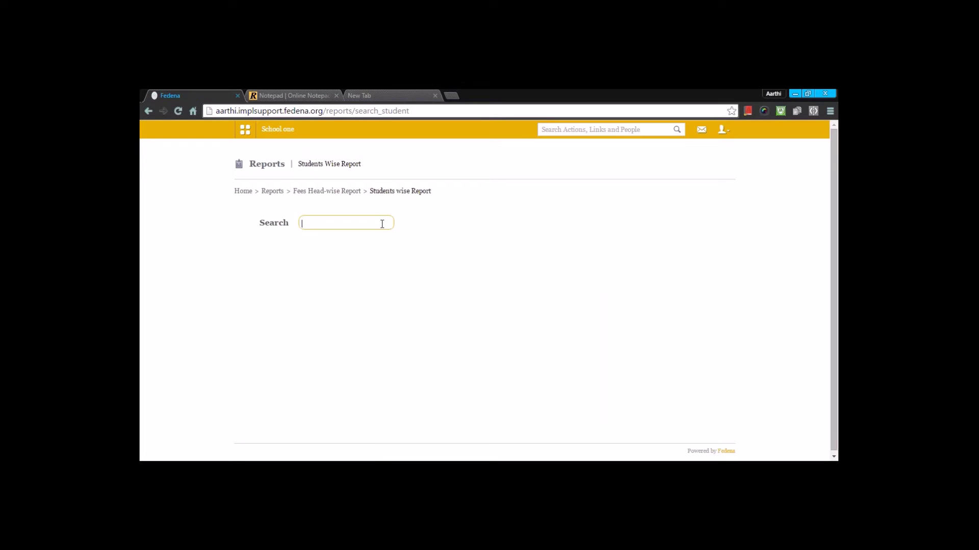
text(ishan)
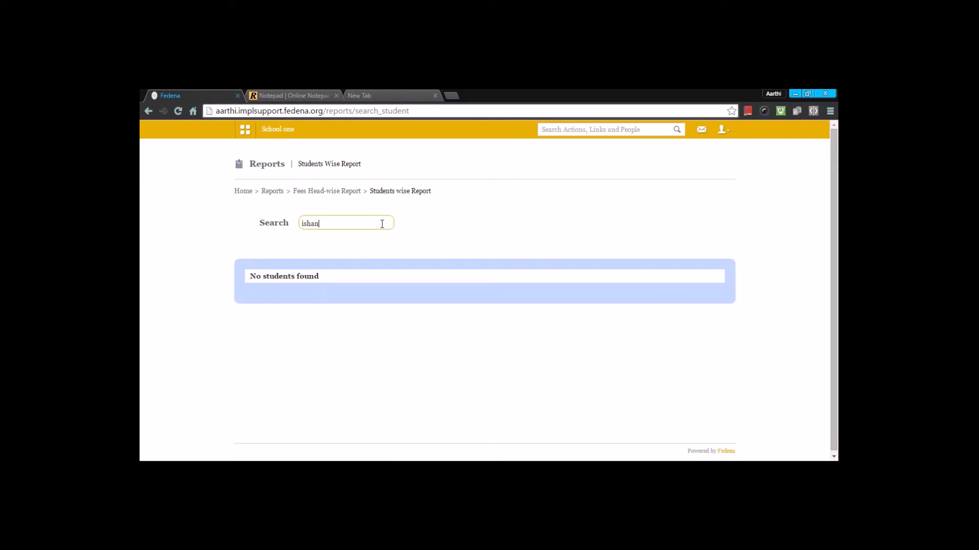
click(301, 297)
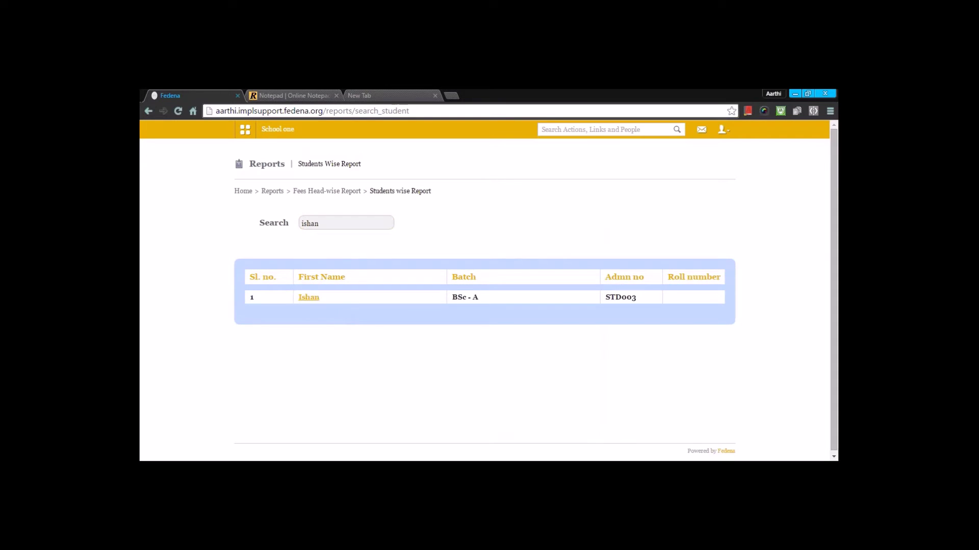
scroll(348, 275, down, 1)
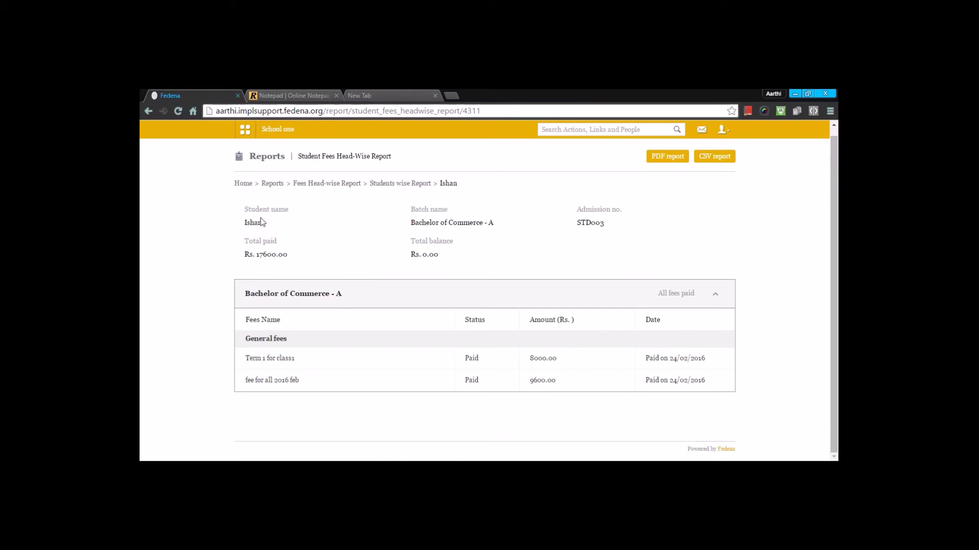
Navigate through the Administration modules to the Finance page.
click(245, 129)
click(498, 158)
click(276, 187)
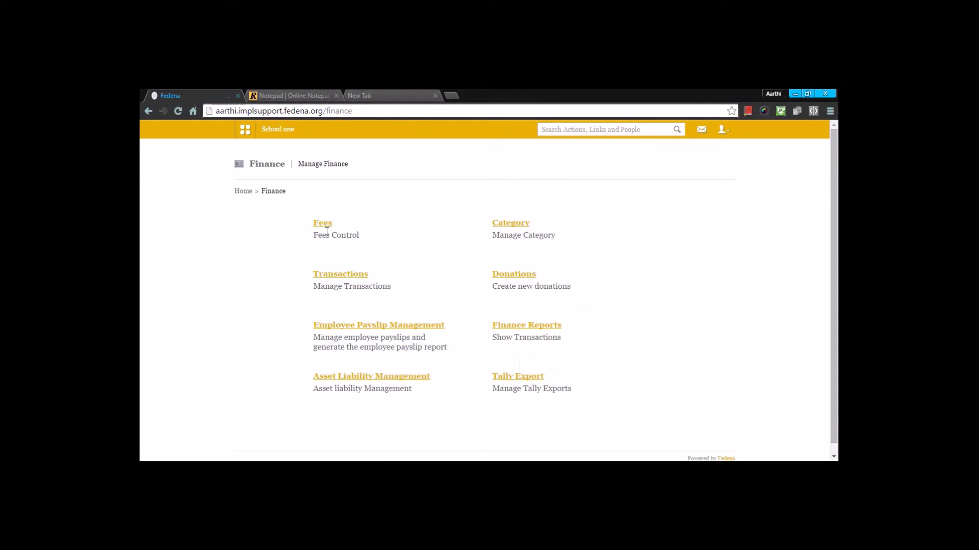
Open Fees Receipt Settings and keep A4 as the print sheet size.
scroll(511, 332, down, 1)
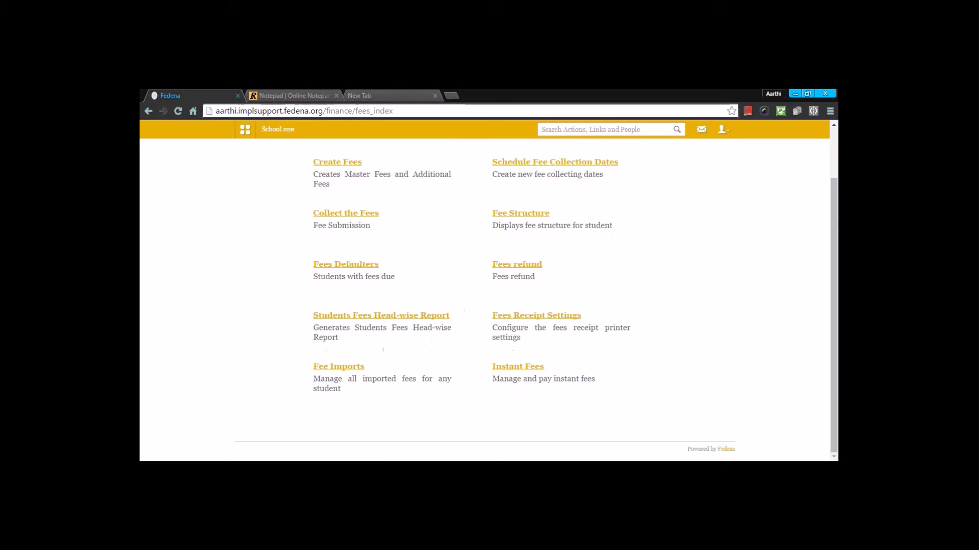
click(518, 320)
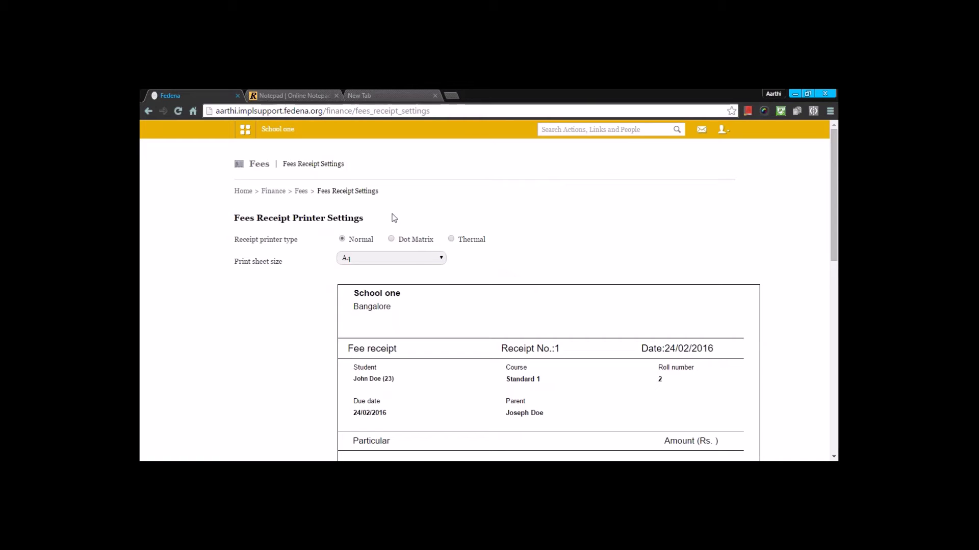
click(415, 259)
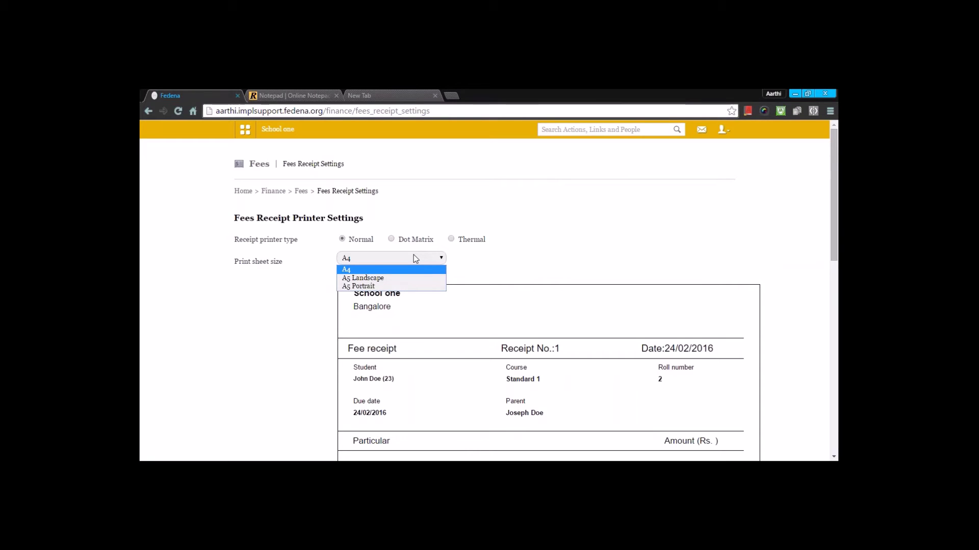
click(507, 247)
Select the customized 20-millimetre receipt header, then return to Manage Fees.
scroll(493, 262, down, 4)
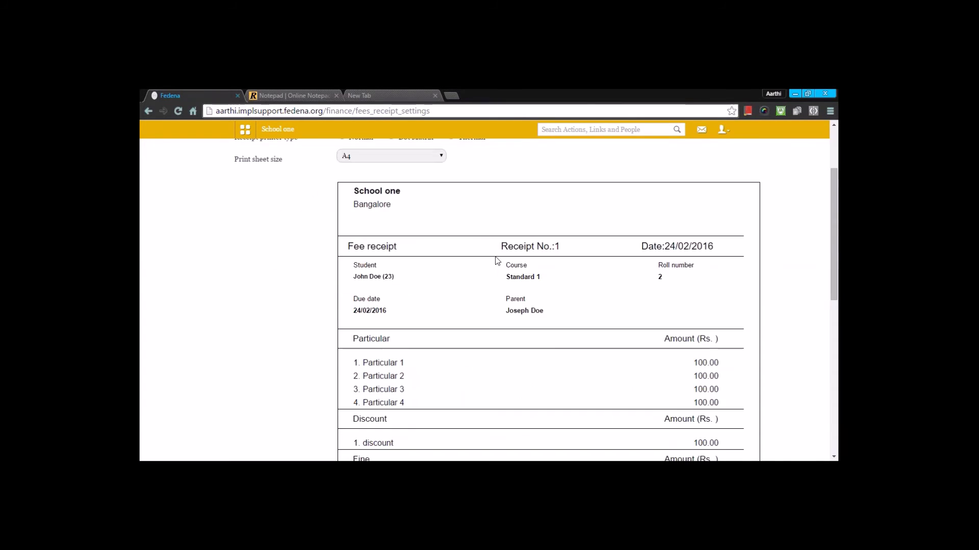
scroll(494, 263, down, 5)
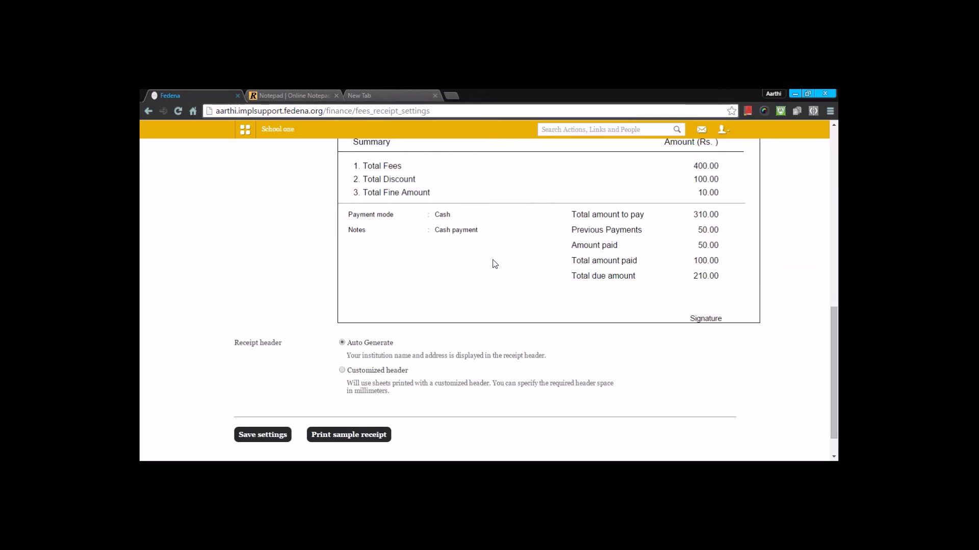
click(342, 371)
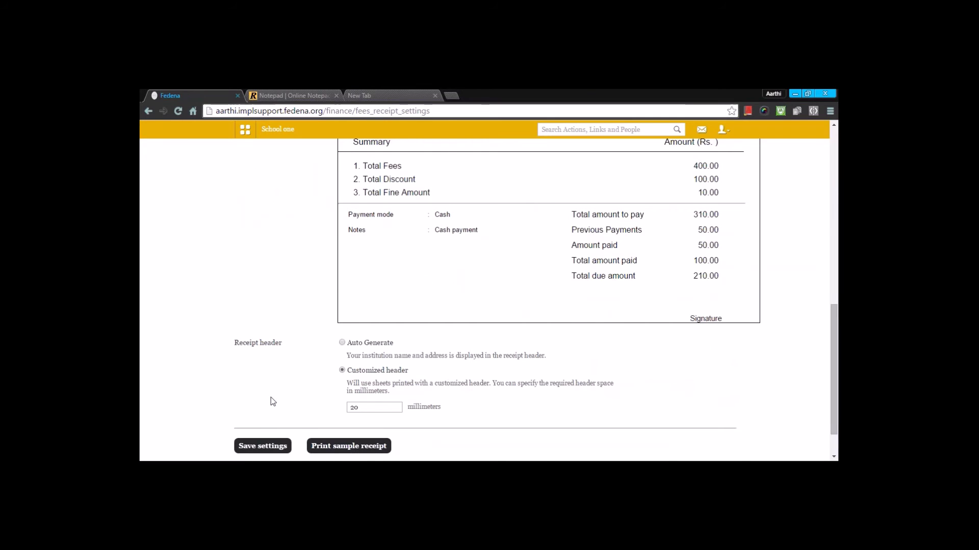
scroll(271, 400, up, 10)
click(300, 192)
scroll(360, 258, down, 2)
scroll(360, 258, up, 2)
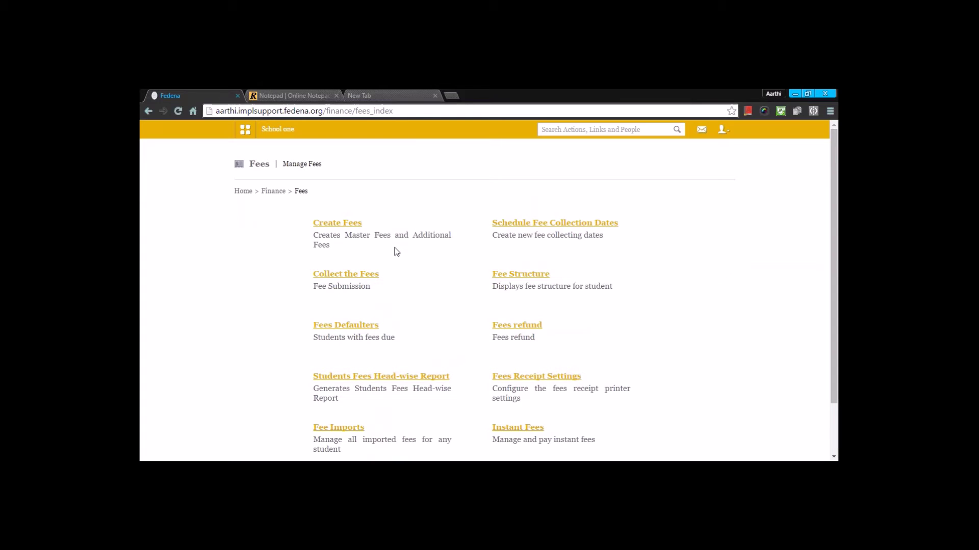
Open the Transaction Report and set its start date to 01 January 2016.
click(280, 192)
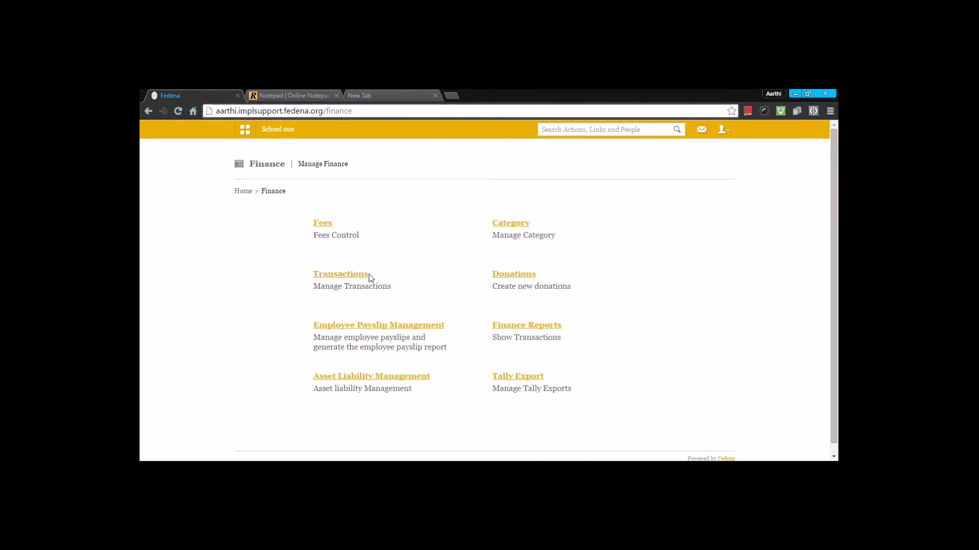
click(508, 326)
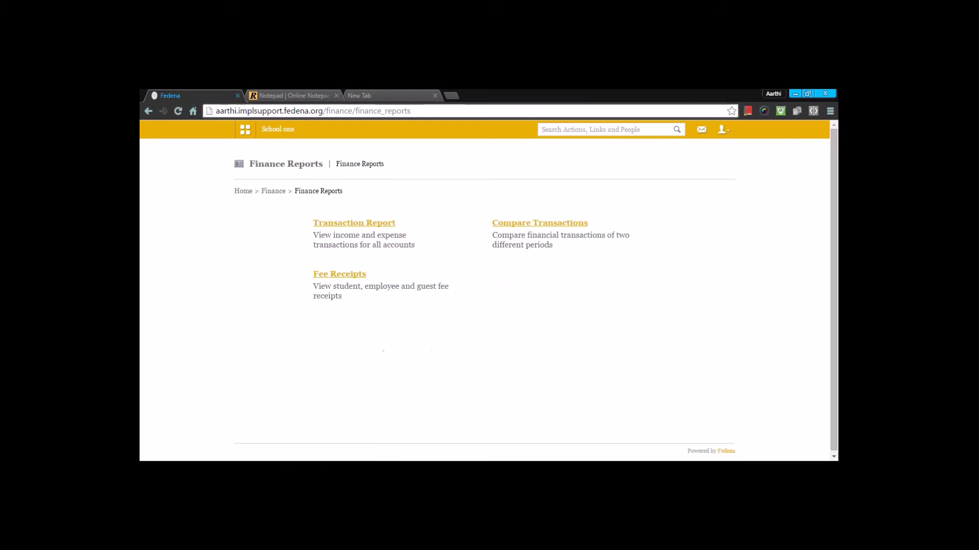
click(375, 227)
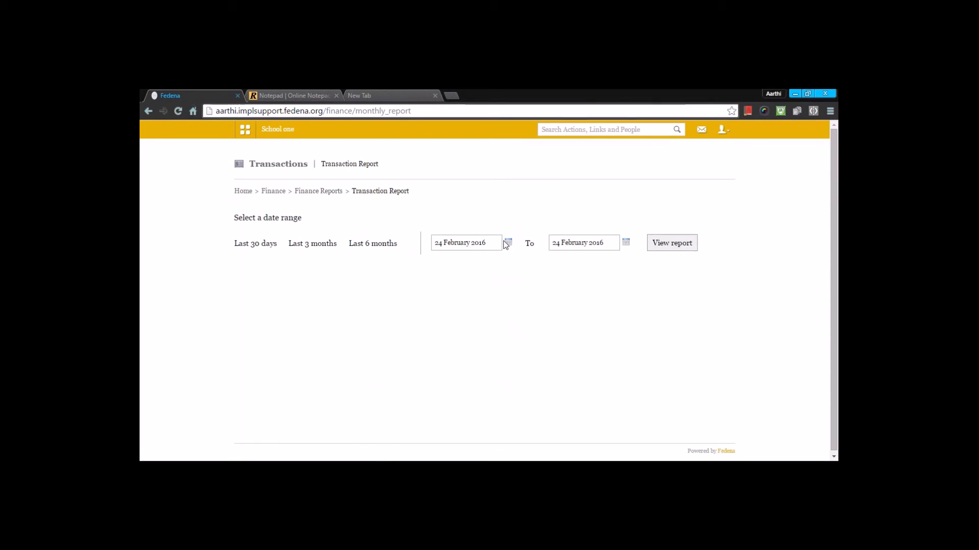
click(508, 242)
click(472, 255)
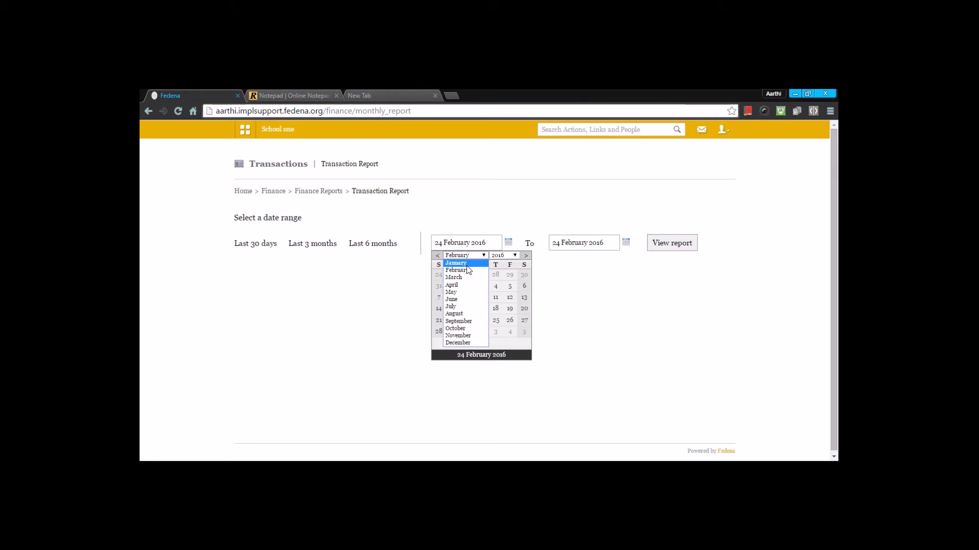
click(466, 264)
click(509, 276)
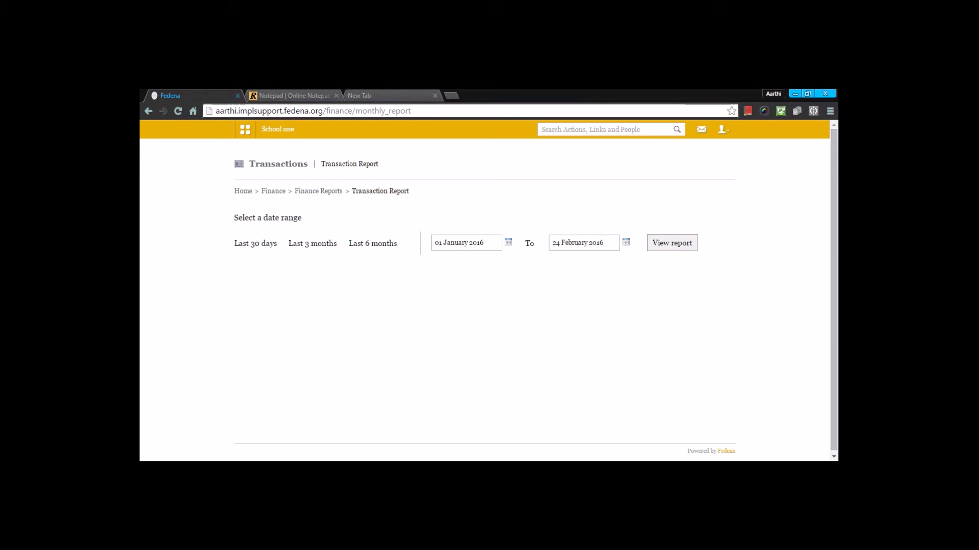
Set the end date to 23 February 2016 and generate the report.
click(626, 242)
click(597, 289)
click(627, 243)
click(614, 286)
click(626, 242)
click(582, 323)
click(672, 243)
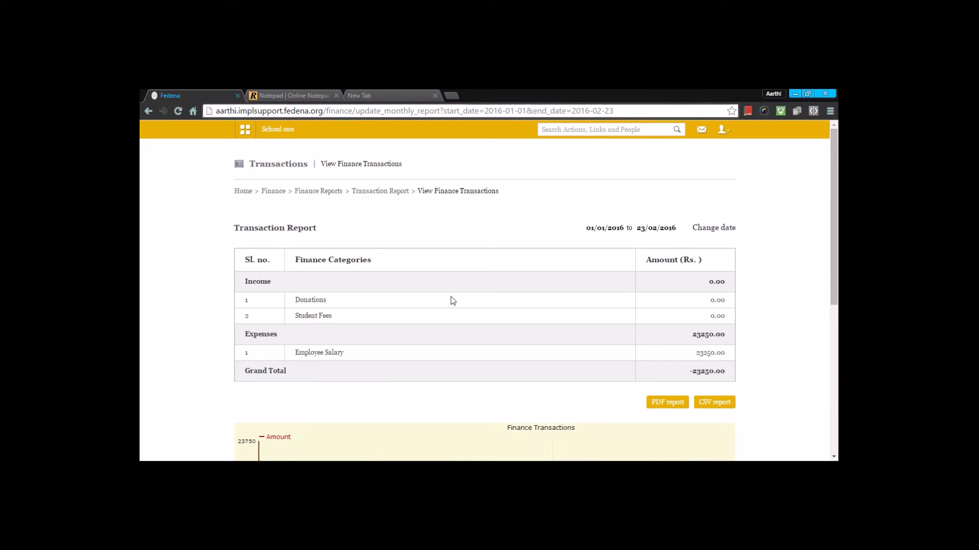
Regenerate the report through 24 February 2016 and review its totals and chart.
click(720, 229)
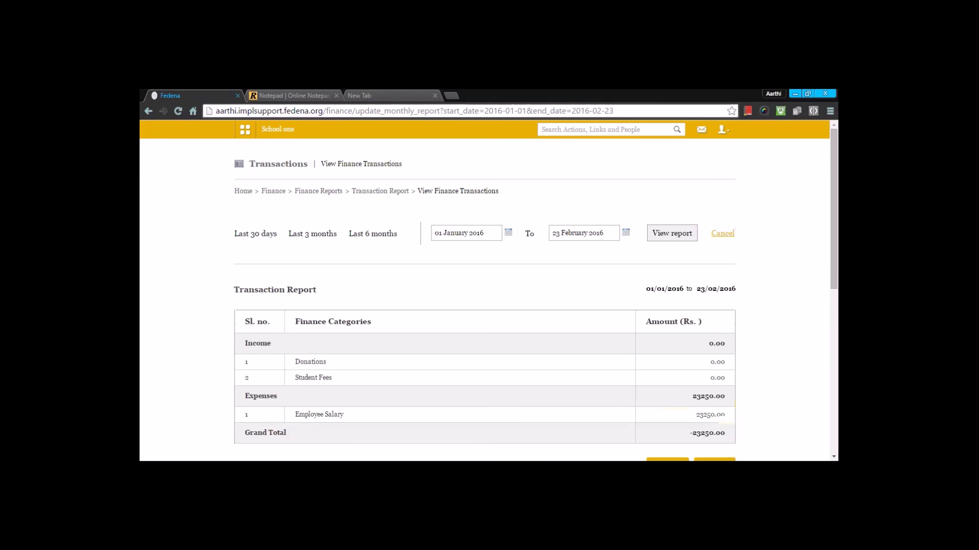
click(622, 232)
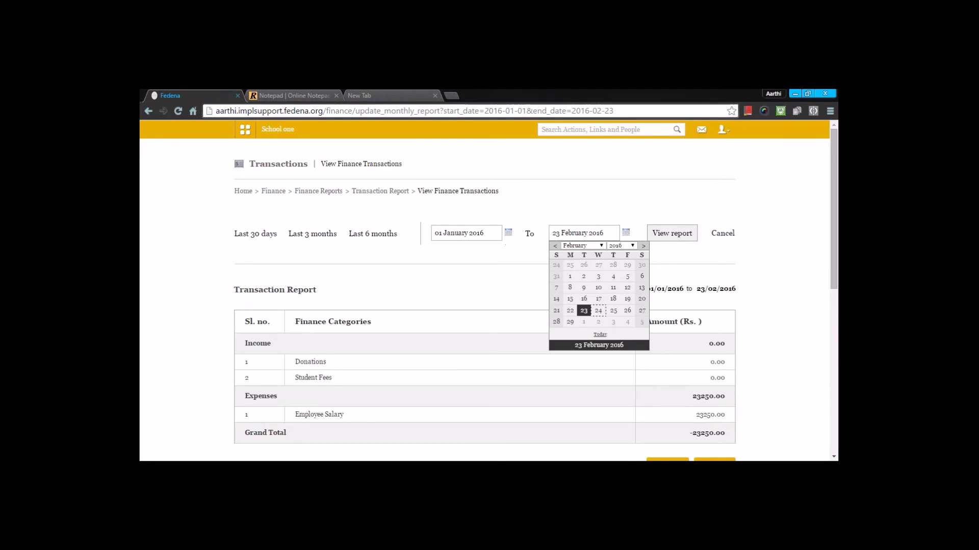
click(598, 311)
click(687, 238)
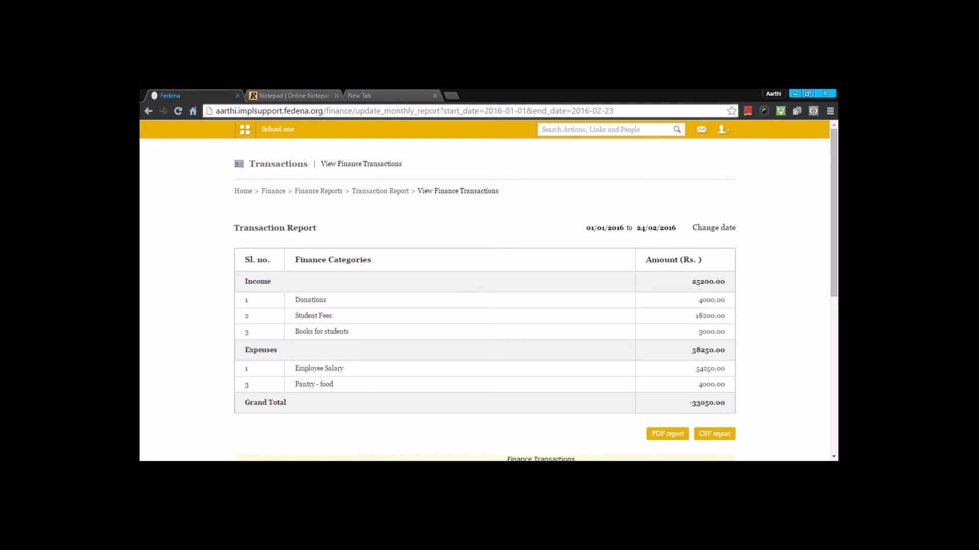
scroll(311, 333, down, 1)
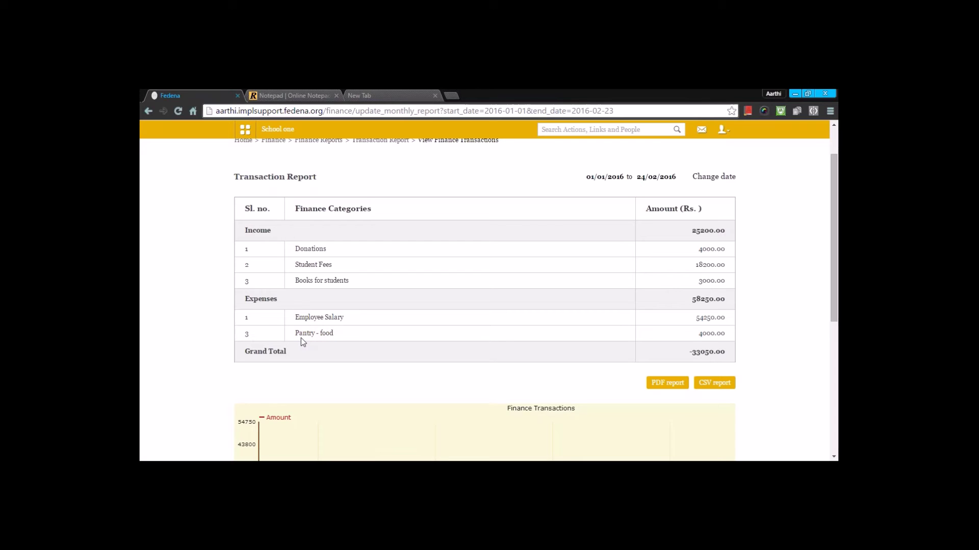
scroll(301, 338, down, 5)
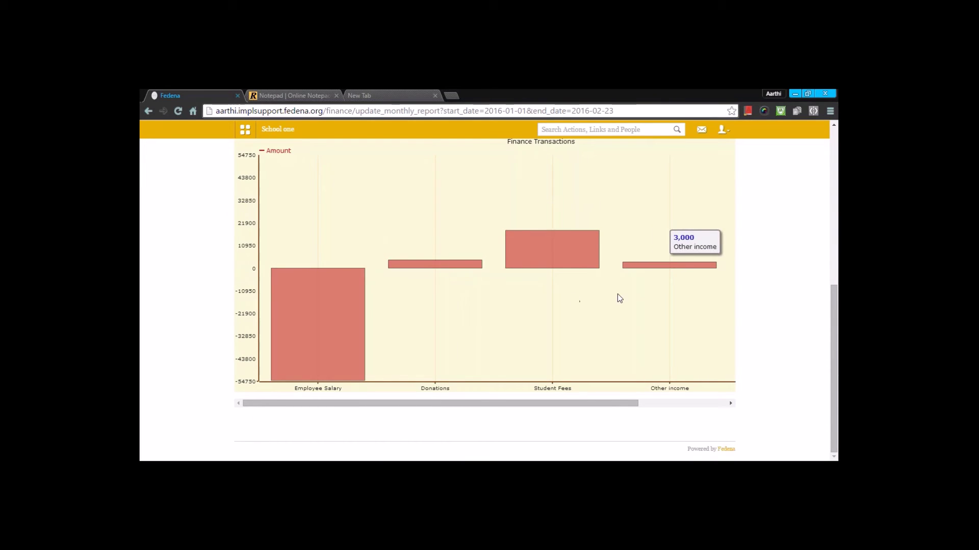
scroll(619, 298, up, 3)
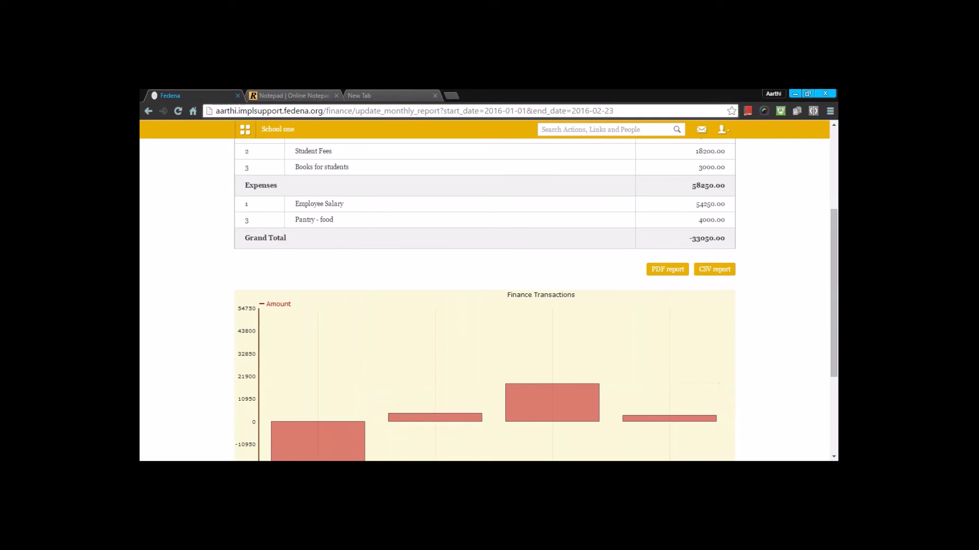
scroll(485, 301, up, 1)
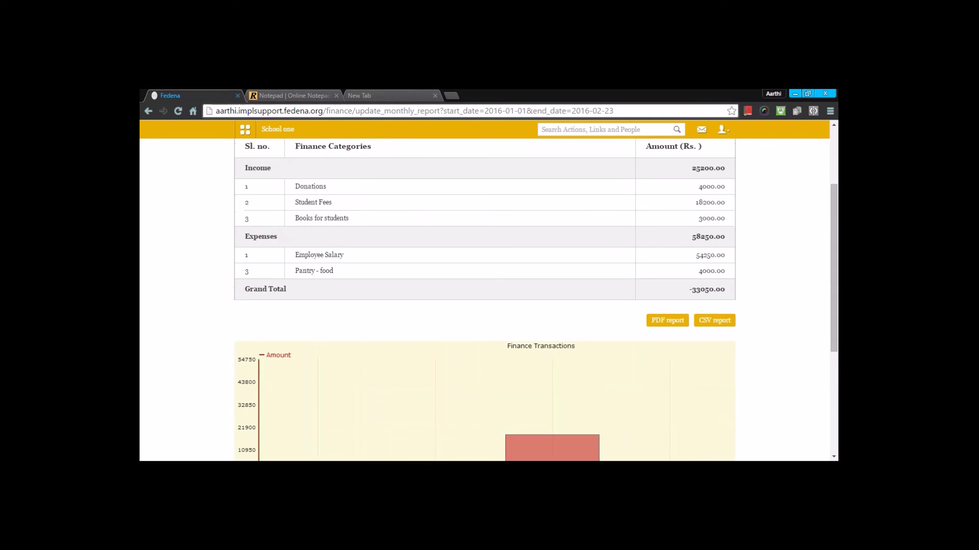
View the transaction report's Donations breakdown and its Employee Salary breakdown by department.
click(320, 188)
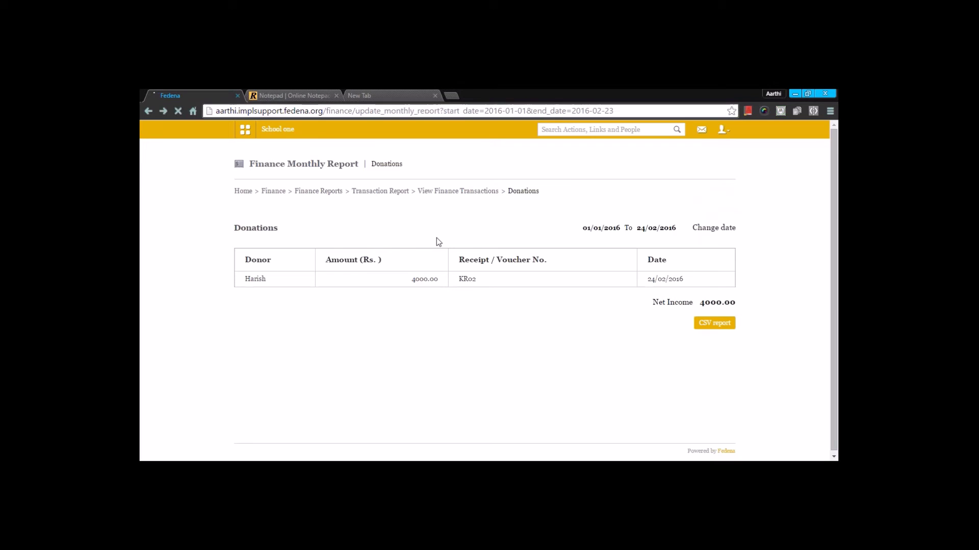
scroll(436, 237, down, 2)
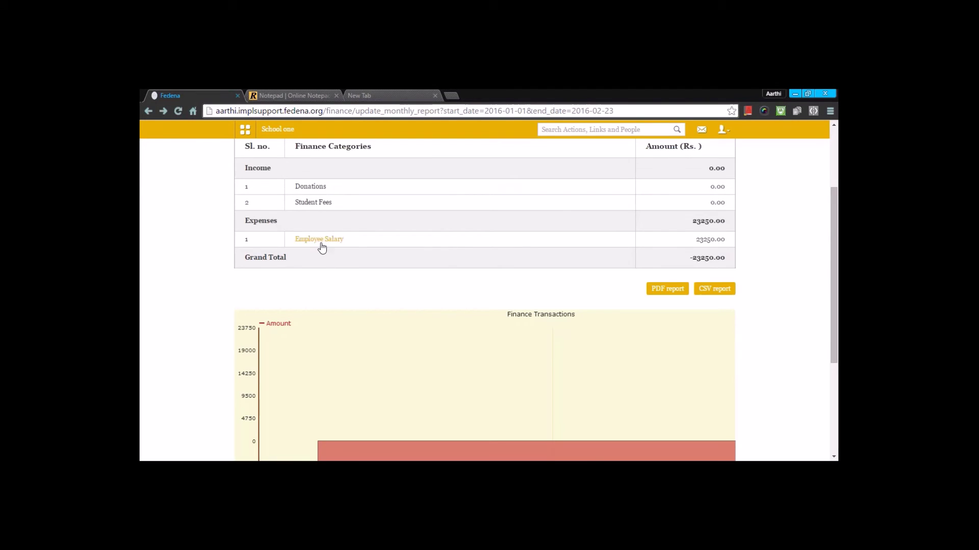
click(320, 241)
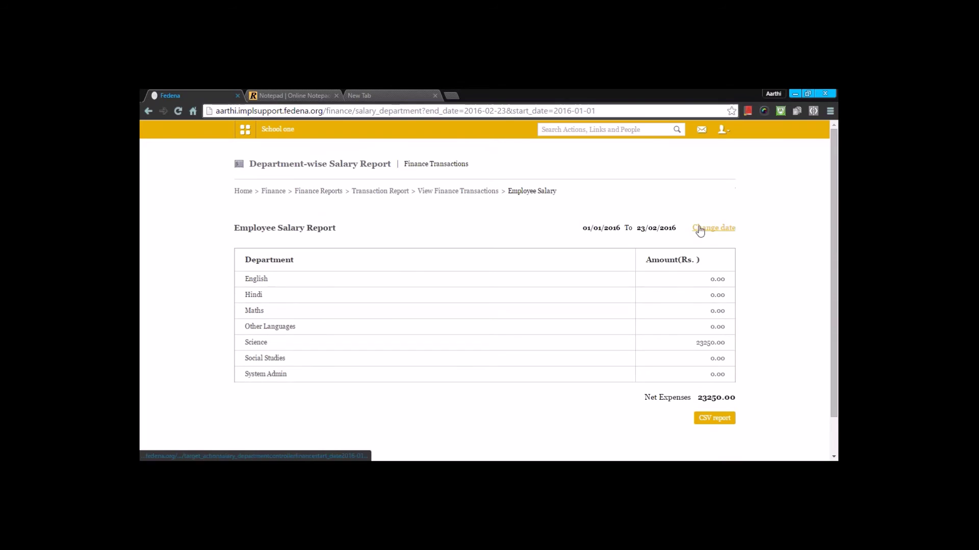
Return through Transaction Report to the Finance page and open the finance categories list.
click(373, 194)
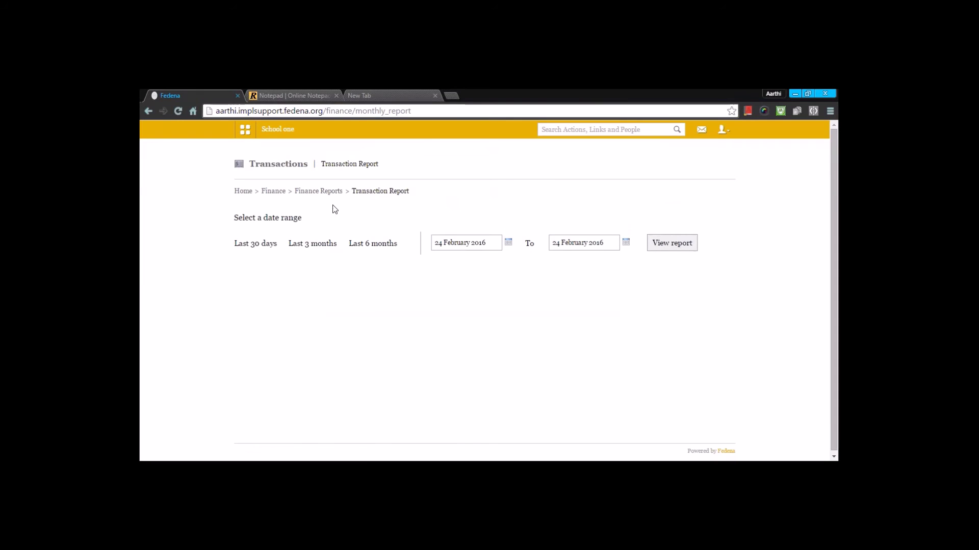
click(274, 191)
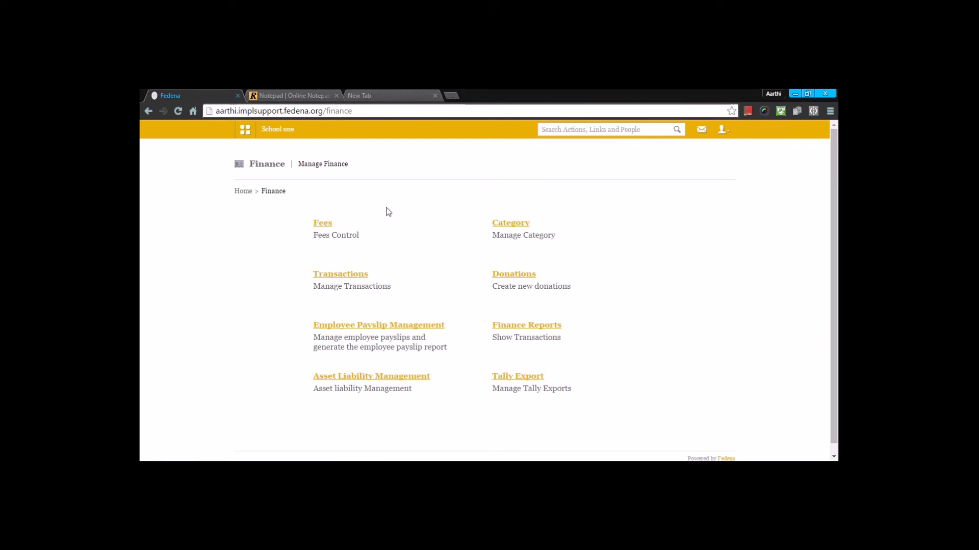
click(512, 228)
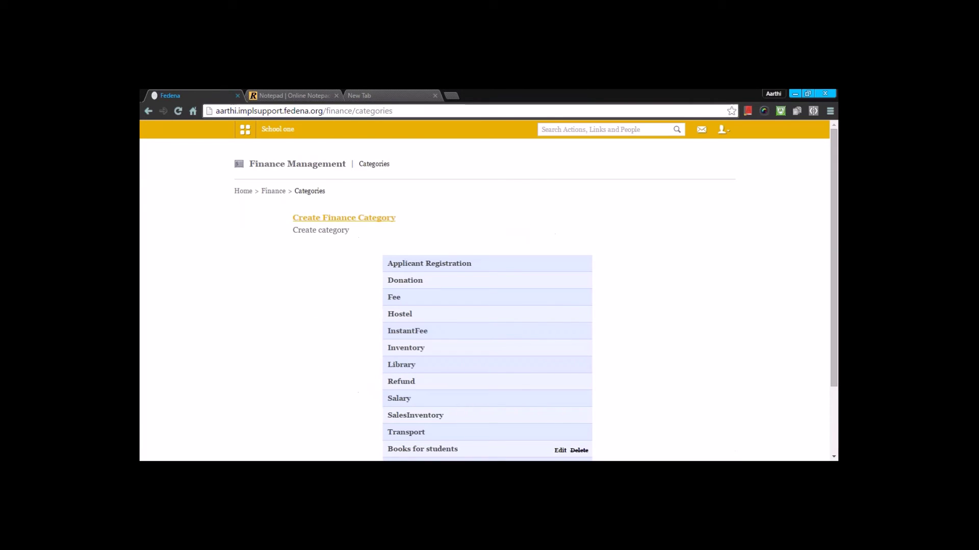
Look over the built-in category names and the Create Finance Category form, closing it unsaved.
scroll(486, 296, down, 3)
drag(434, 350, 377, 178)
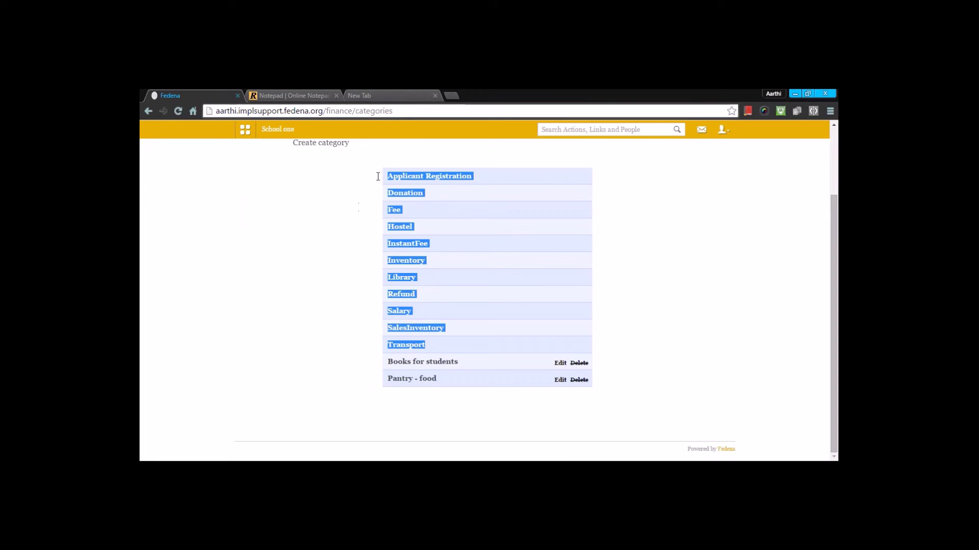
click(361, 205)
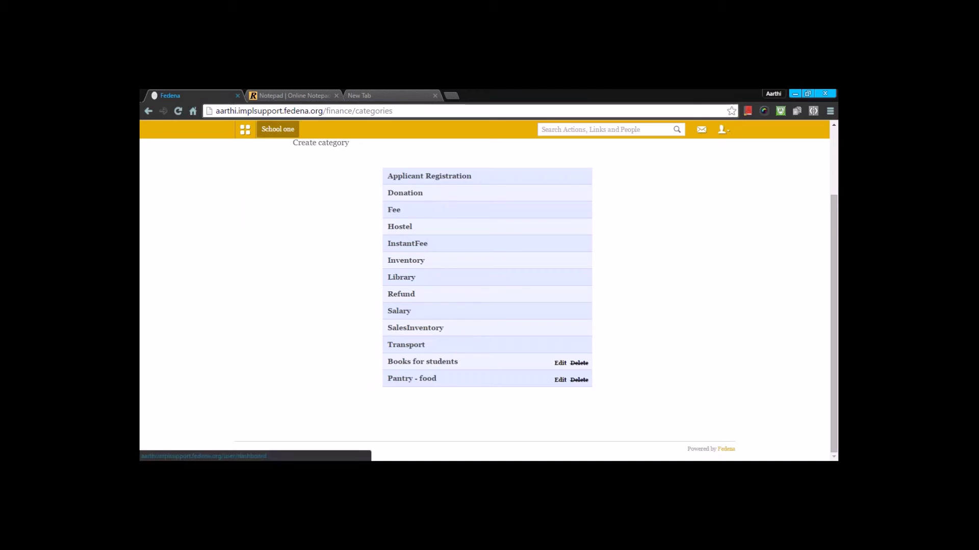
scroll(278, 129, up, 2)
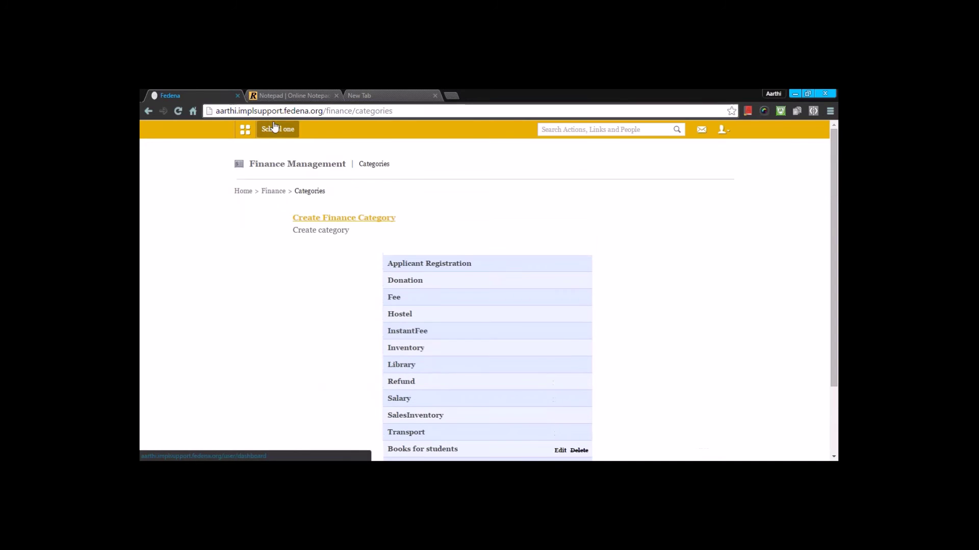
click(316, 219)
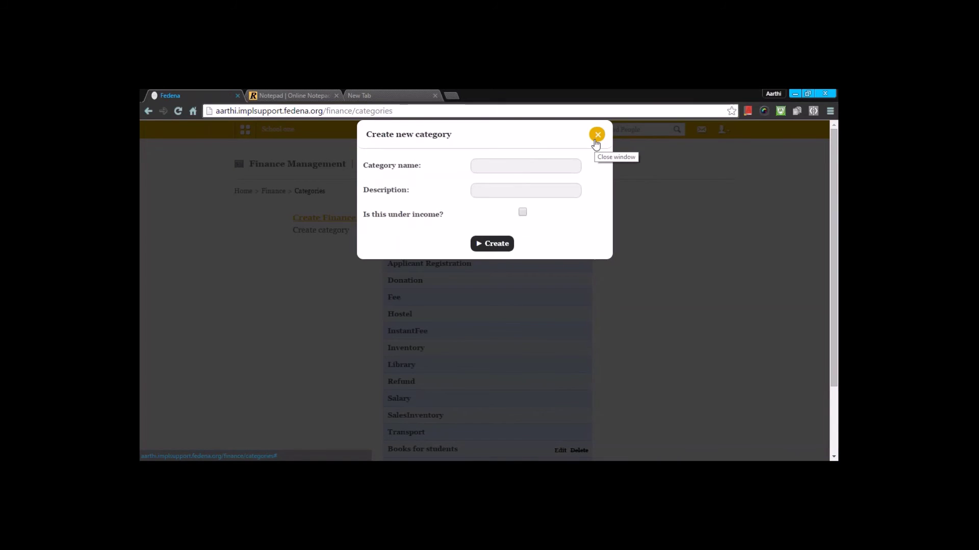
click(595, 143)
View the Books for students and Pantry - food edit forms unchanged, then return to Finance.
scroll(573, 302, down, 3)
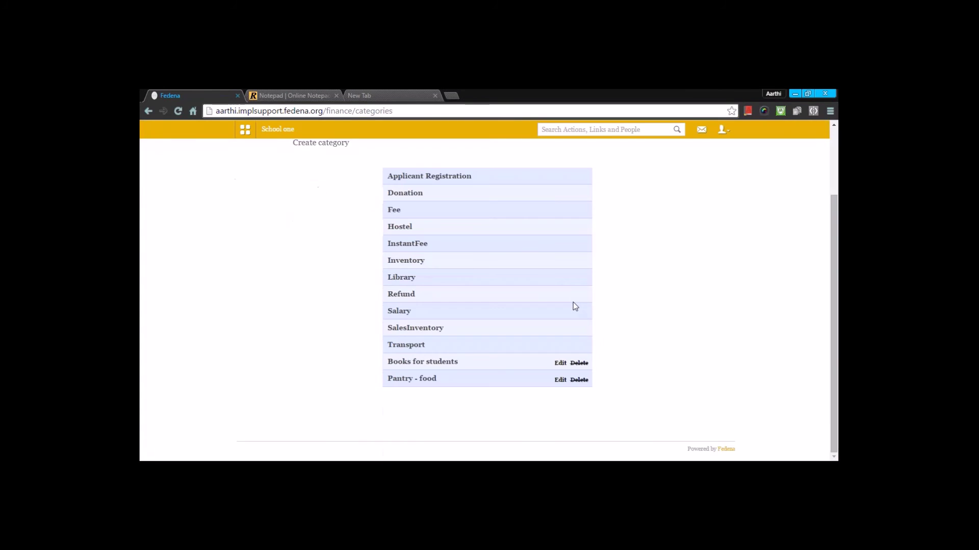
click(560, 363)
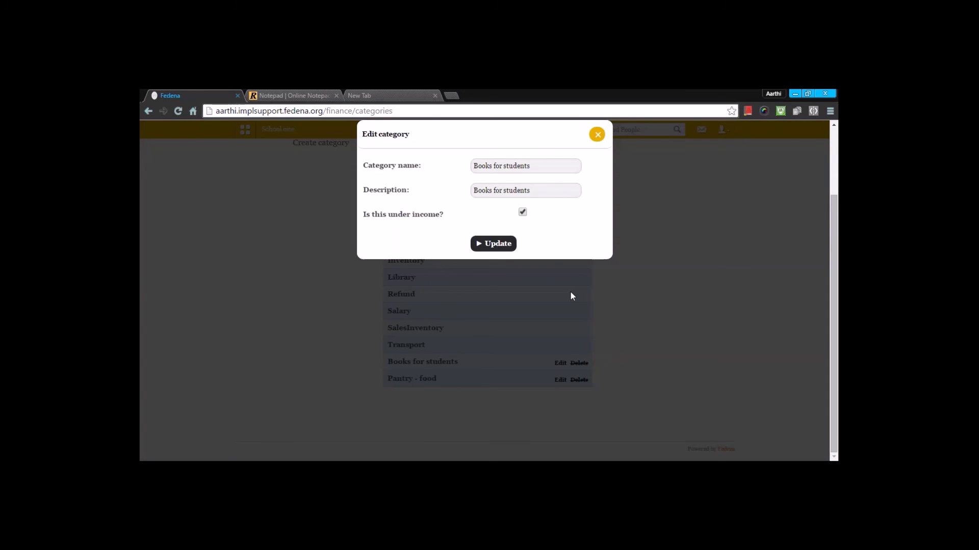
click(596, 136)
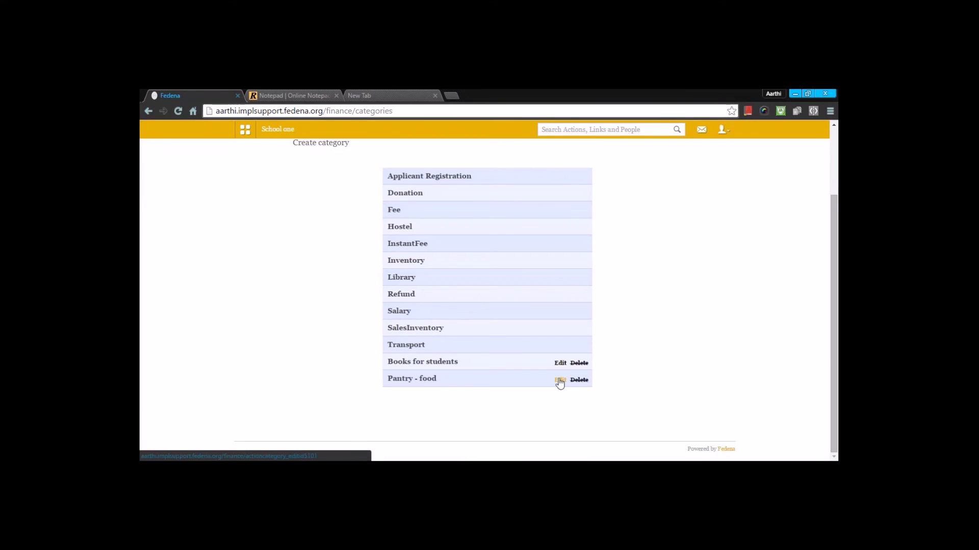
click(560, 380)
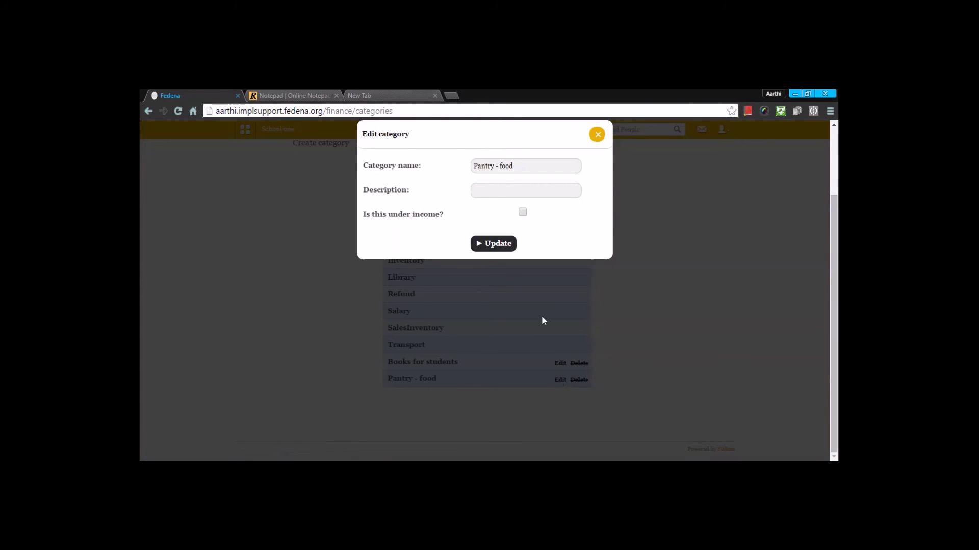
click(596, 135)
scroll(470, 308, up, 2)
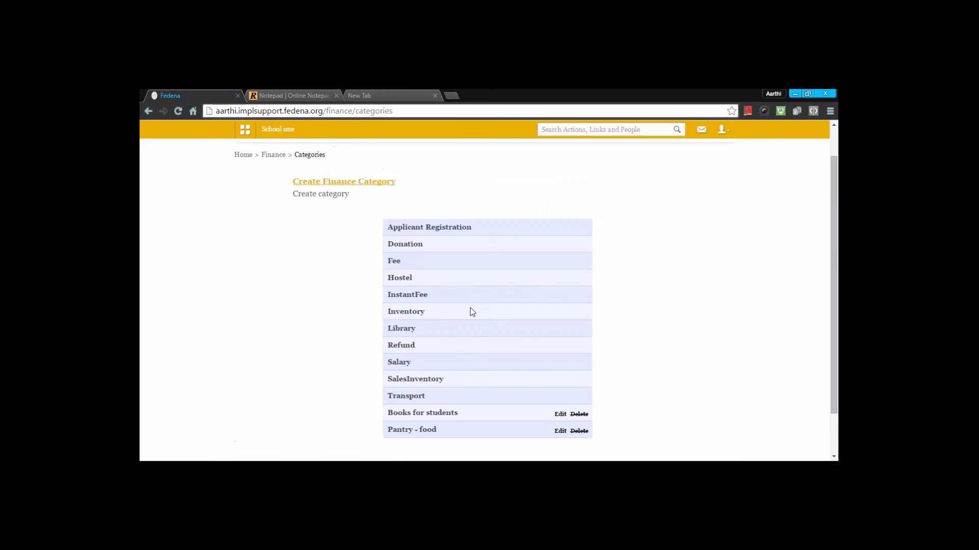
click(272, 192)
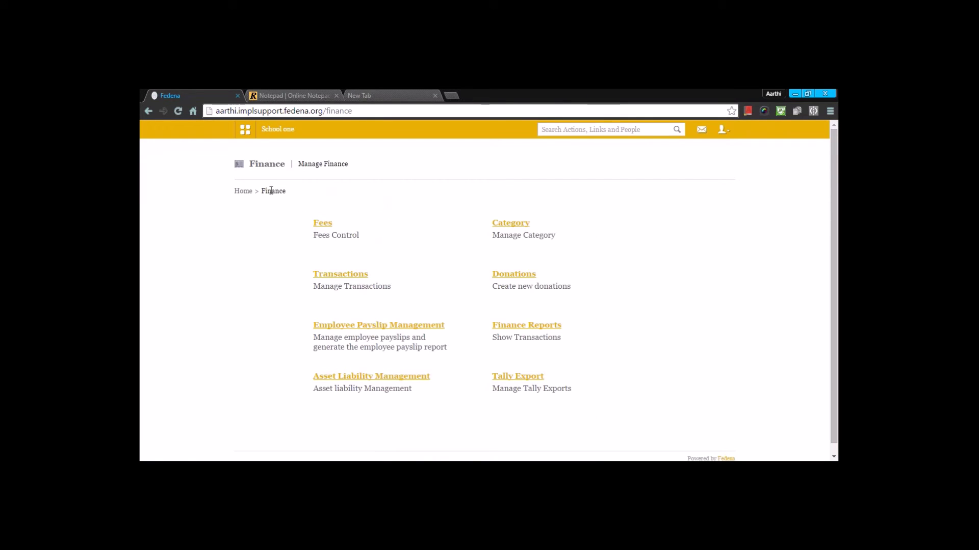
Start a new expense with amount 5000 in the Pantry - food category.
click(340, 276)
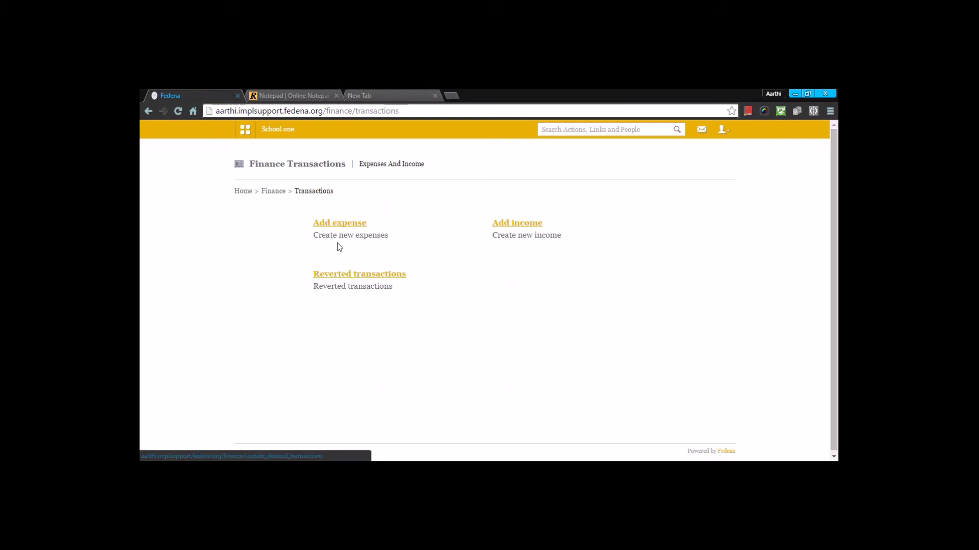
click(340, 225)
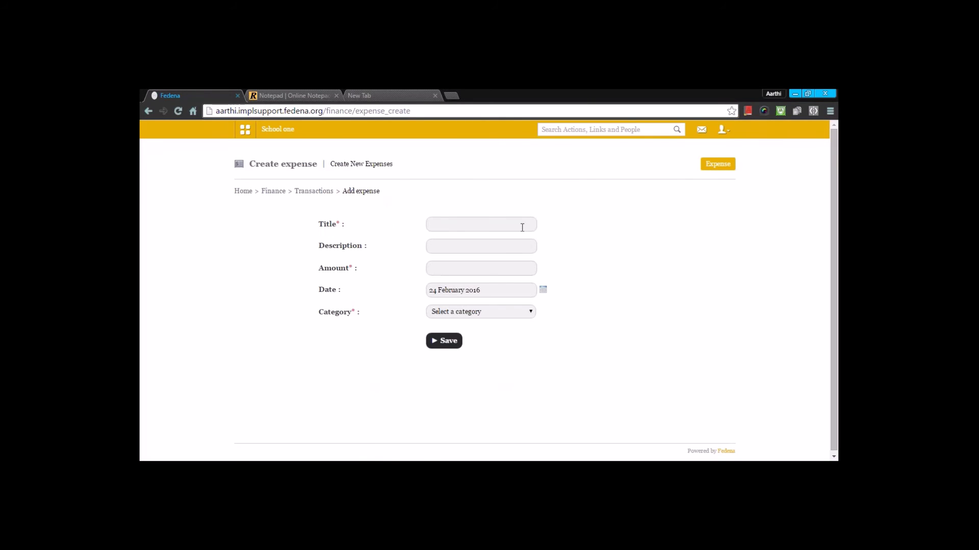
click(522, 227)
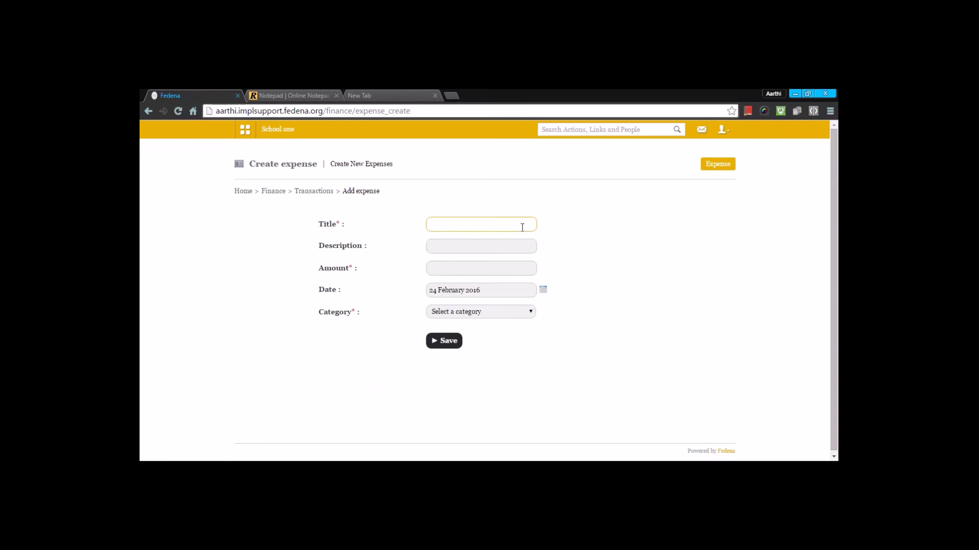
text(pentry)
click(455, 274)
text(5000)
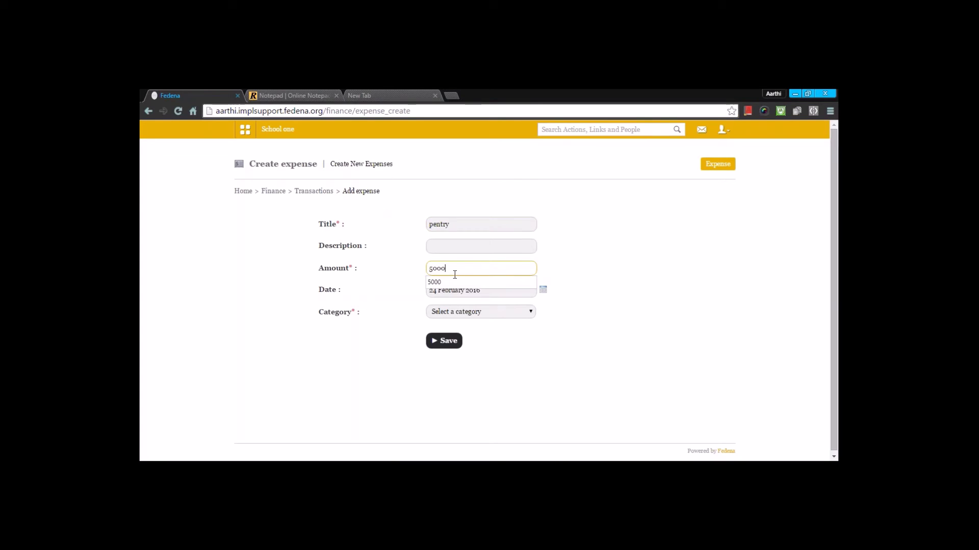
click(454, 280)
click(458, 316)
click(454, 331)
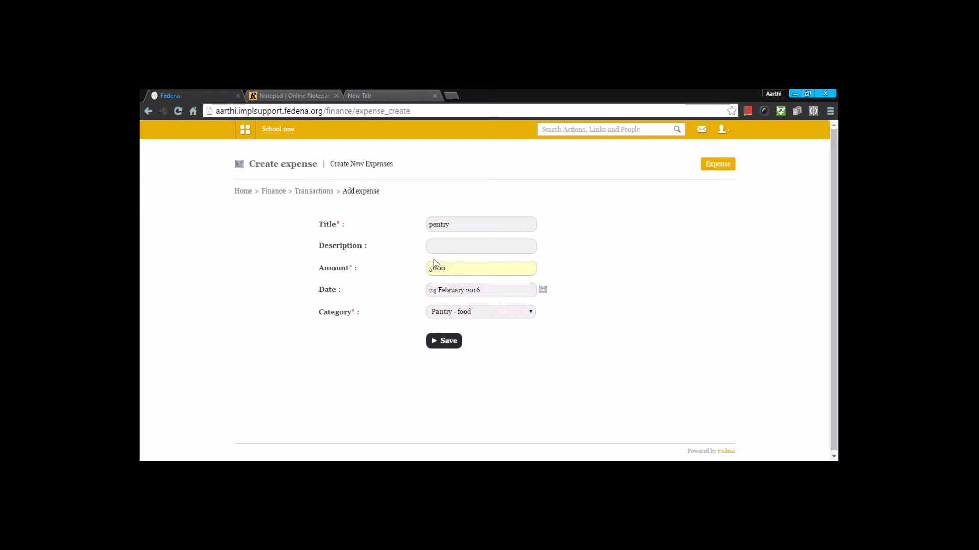
Fix the misspelled expense title, re-pick Pantry - food, and save the 5000 expense.
click(438, 225)
key(BackSpace)
text(a)
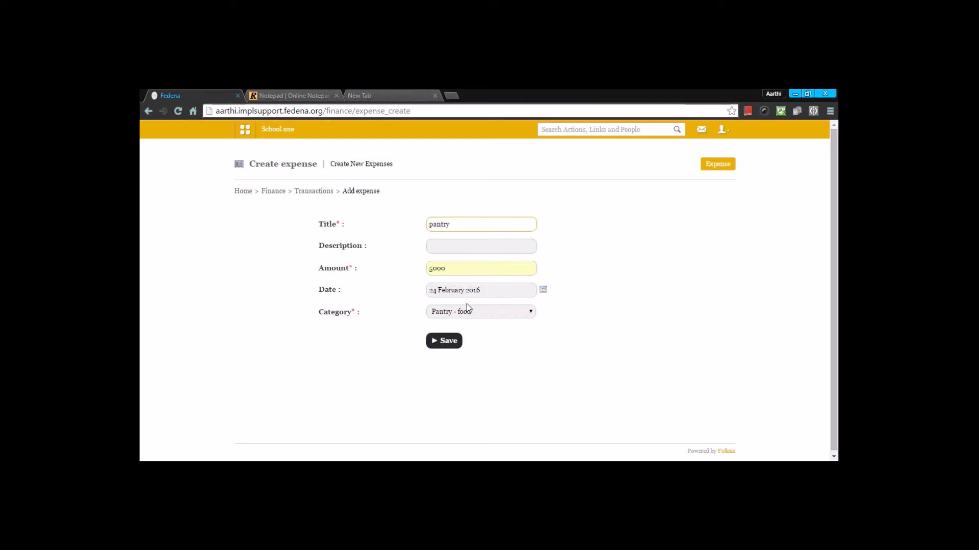
click(467, 316)
click(459, 331)
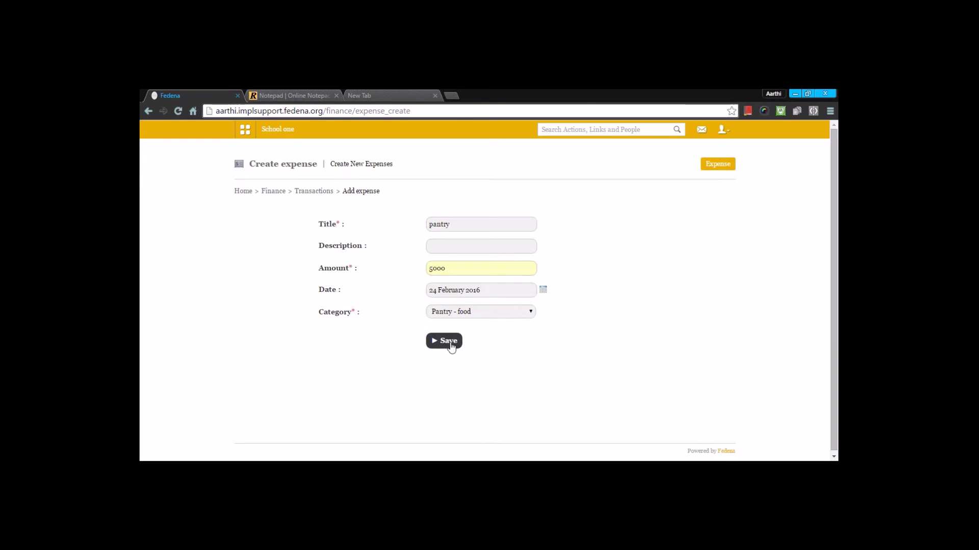
click(448, 342)
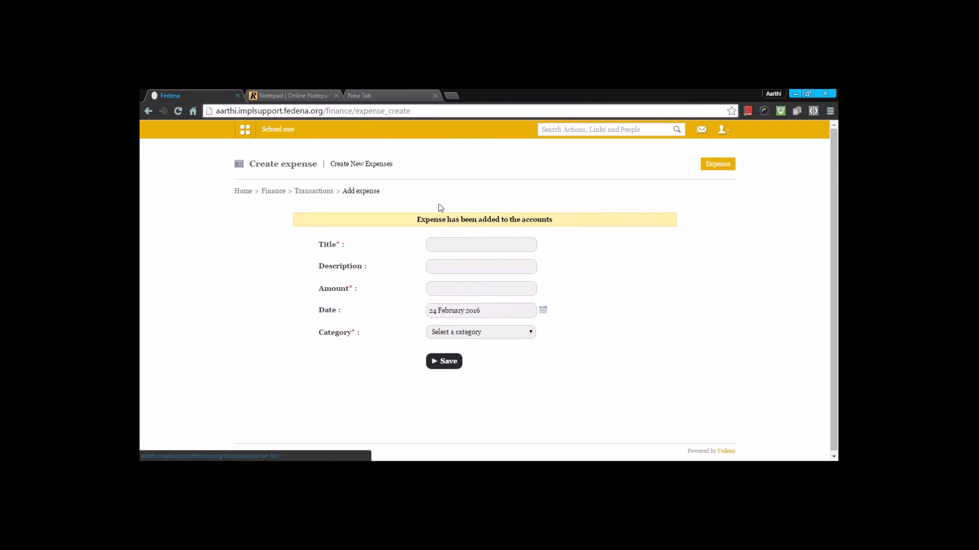
List expenses from 30 December onward, showing FOOD 4000.00 and pantry 5000.00.
click(324, 192)
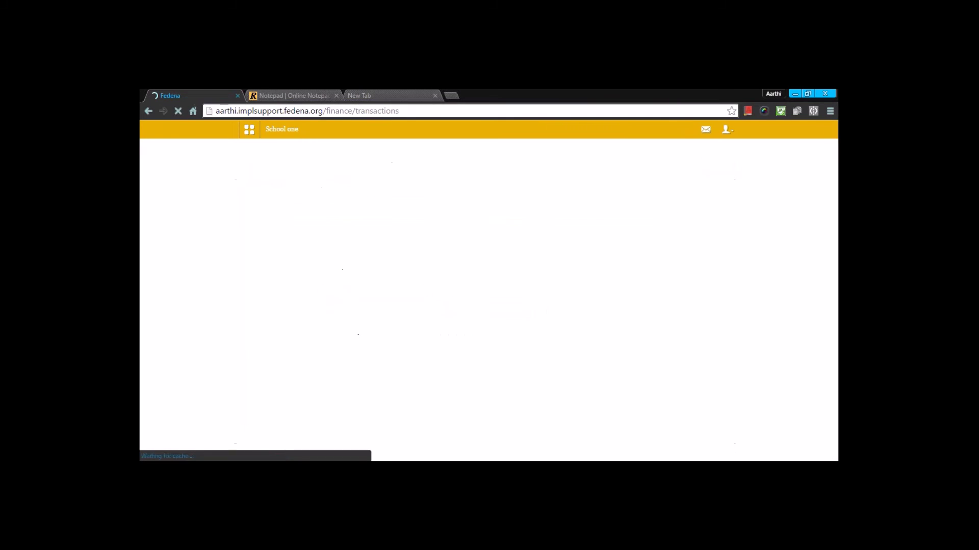
click(339, 223)
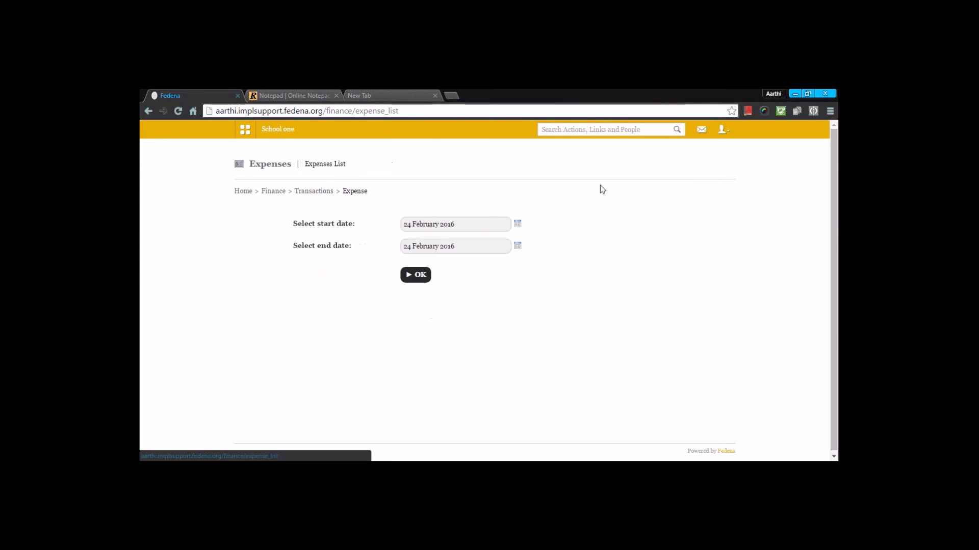
click(517, 224)
click(433, 236)
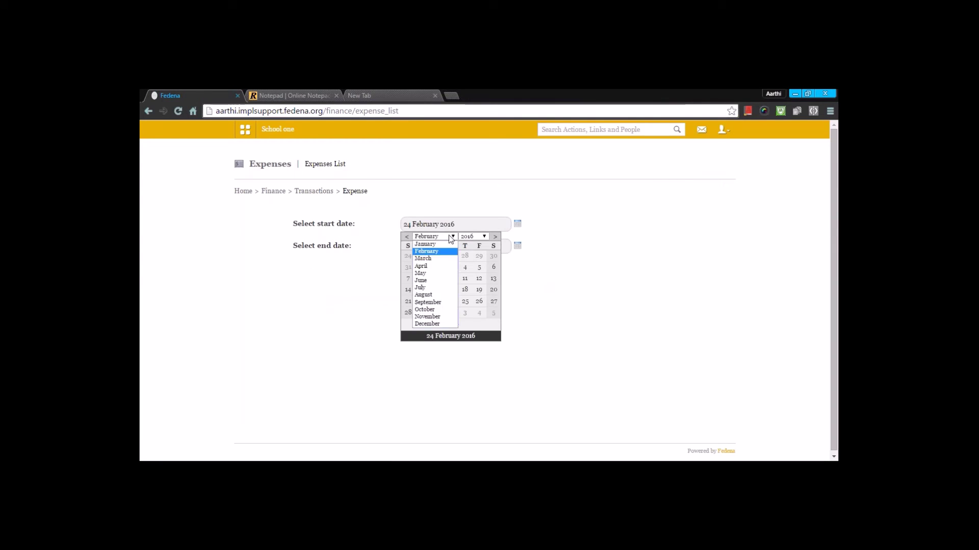
click(430, 247)
click(450, 257)
click(413, 274)
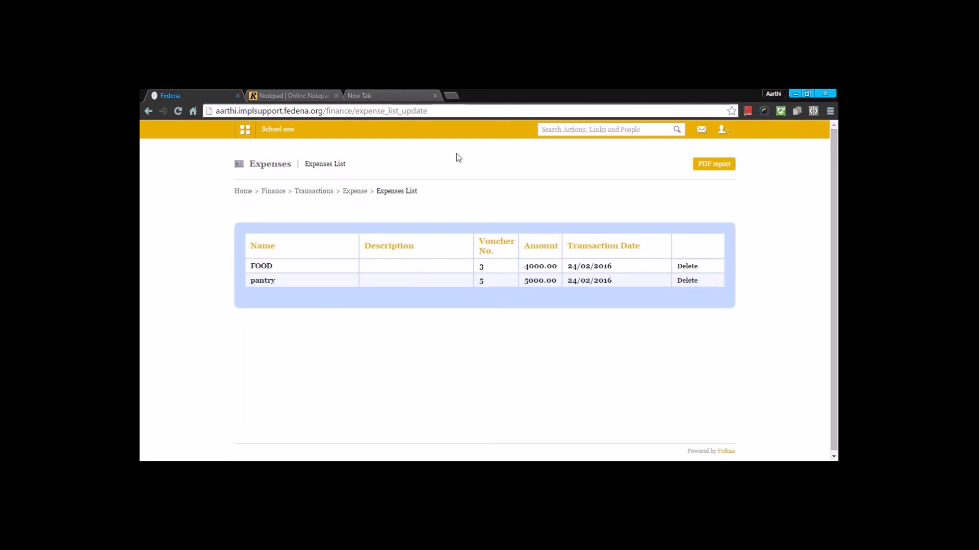
Add a 3000 donation with the donor's name and contact number, then open the donation additional fields.
click(273, 191)
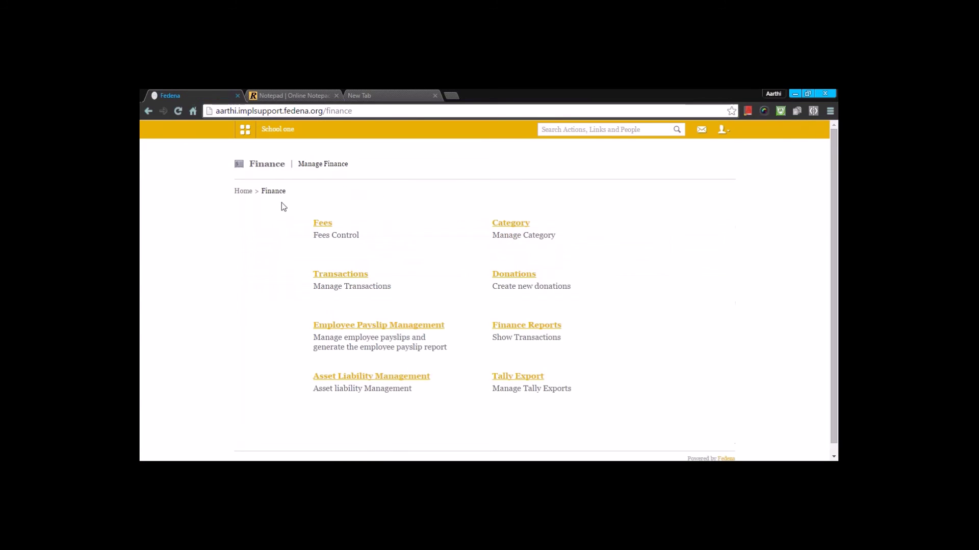
click(507, 278)
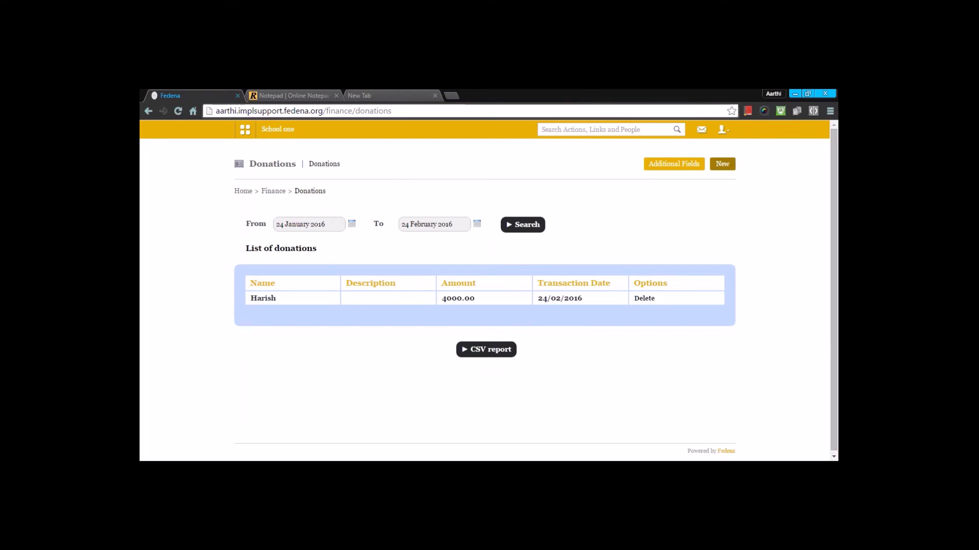
click(715, 167)
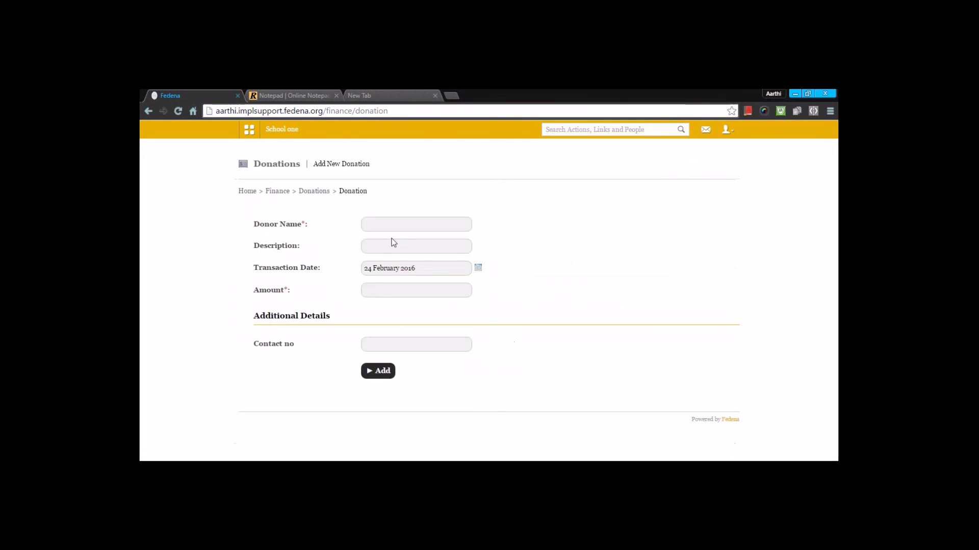
click(391, 226)
text(karthik)
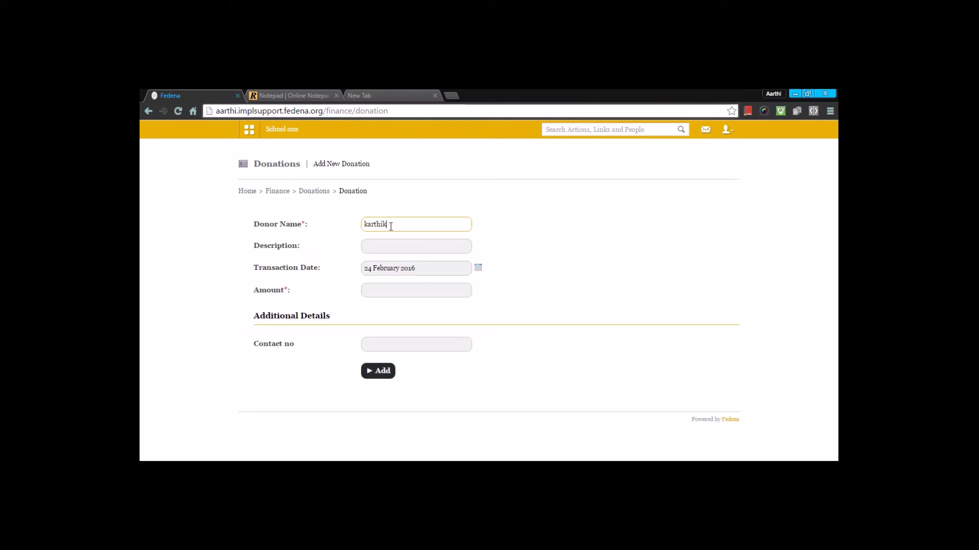
click(394, 290)
text(3)
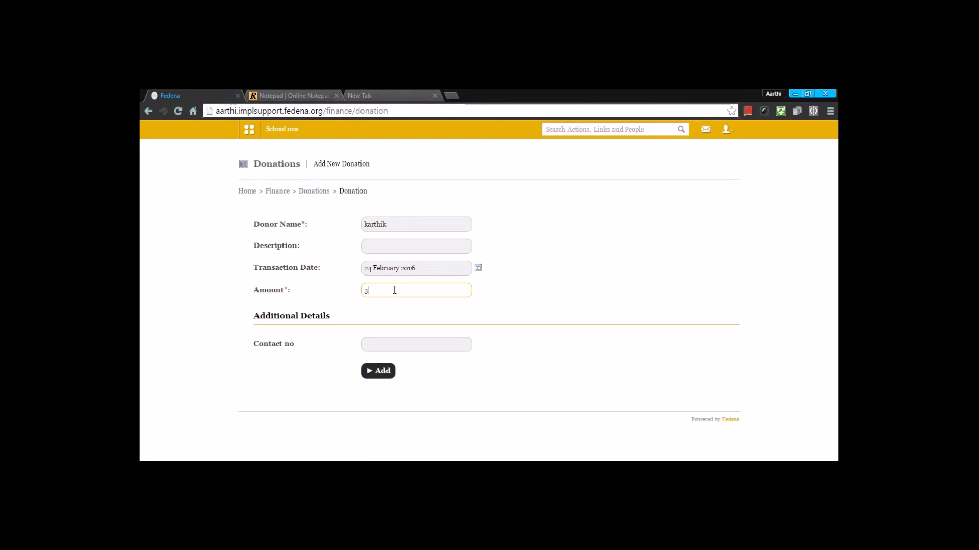
text(000)
click(393, 345)
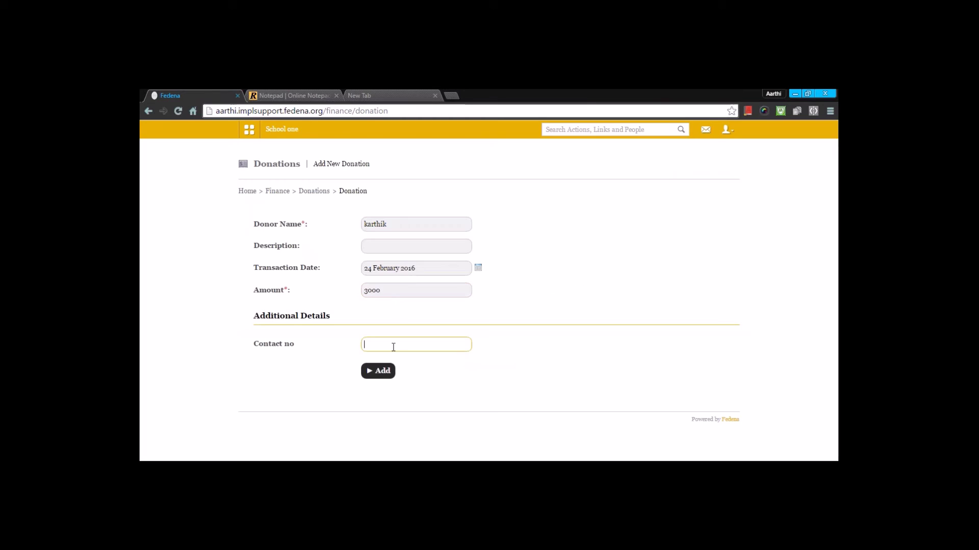
click(378, 370)
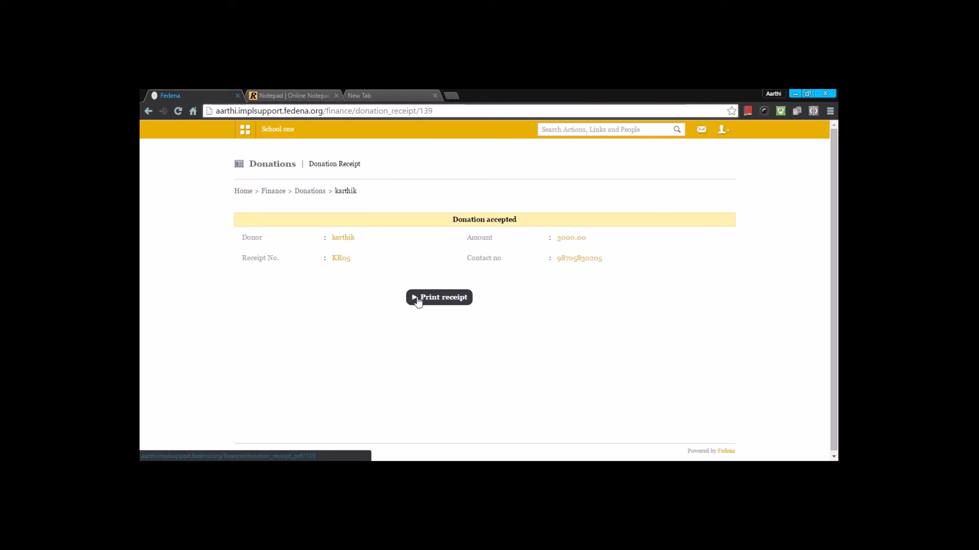
click(311, 191)
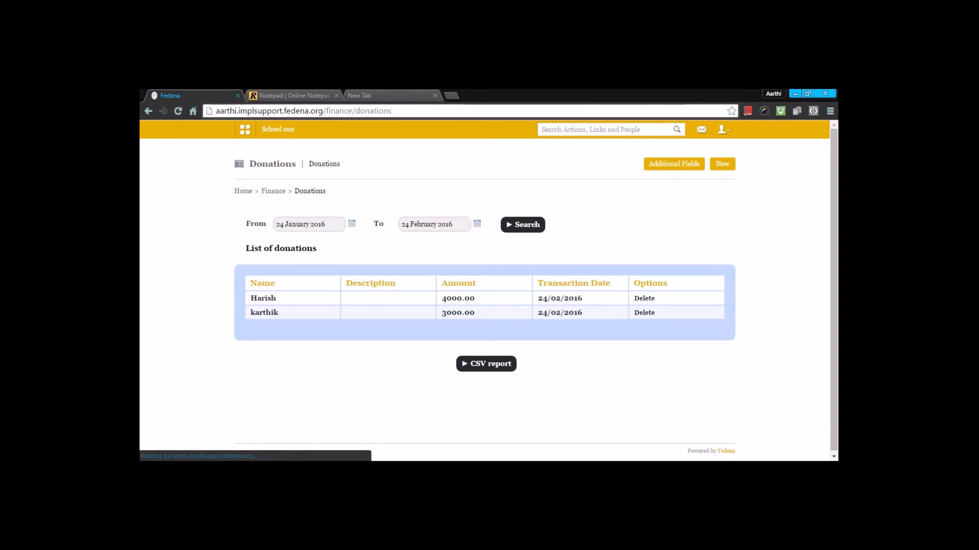
click(662, 174)
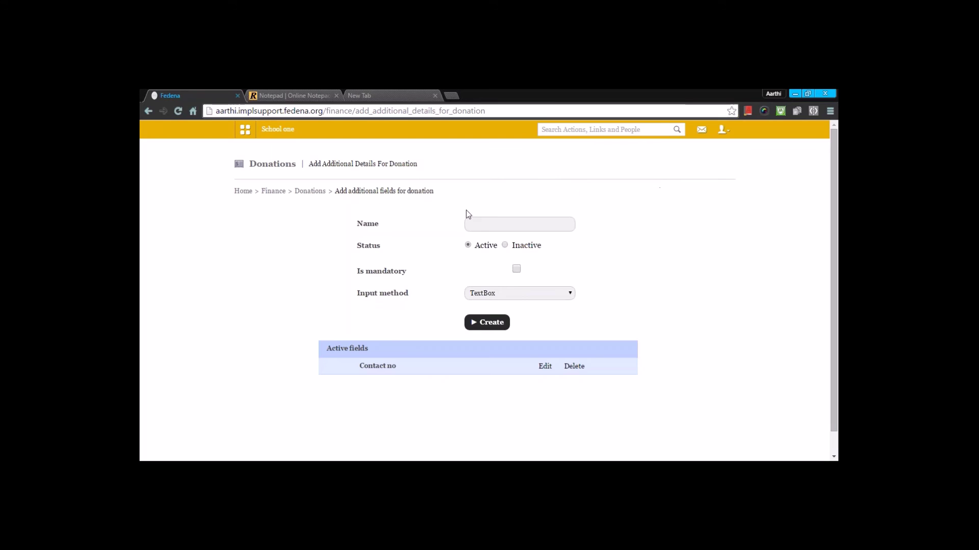
Inspect the Contact no field's input method choices unchanged and return to Donations.
click(501, 295)
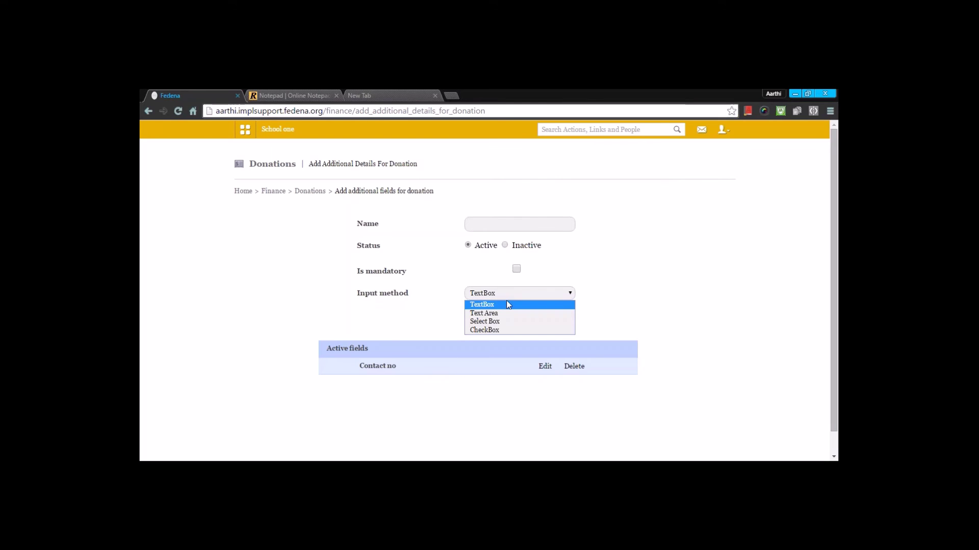
click(544, 366)
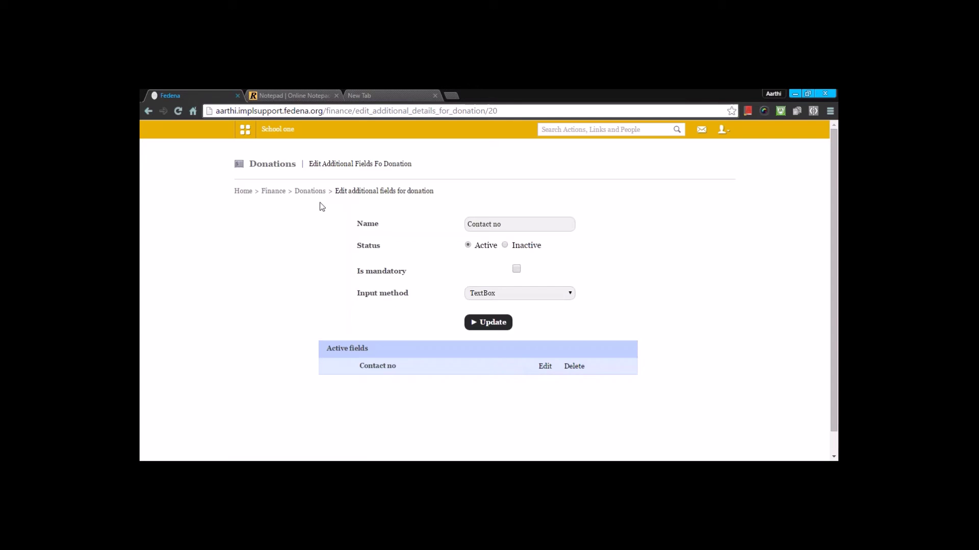
click(301, 193)
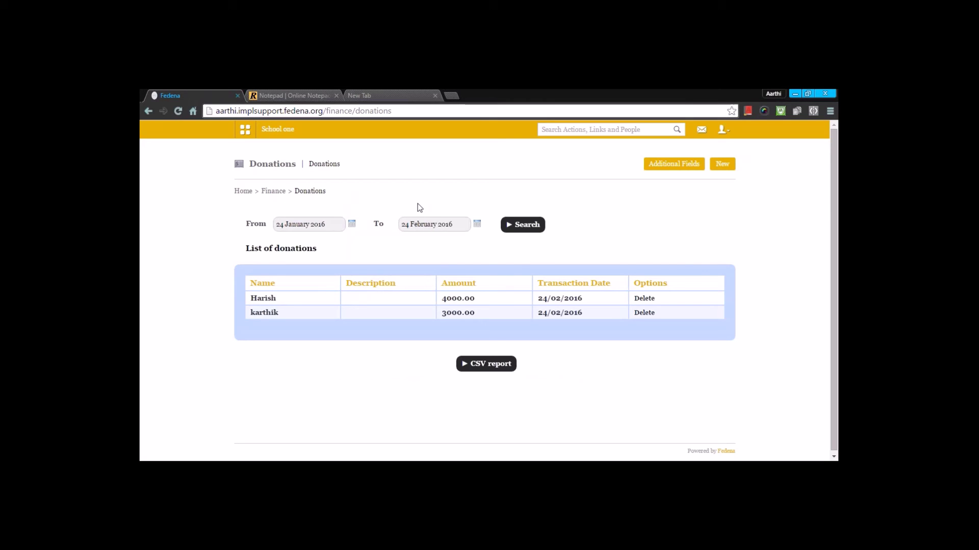
Search donations from 23 February 2016, showing 4000.00 and 3000.00, then go back to Finance.
click(351, 225)
click(304, 234)
click(304, 251)
click(305, 295)
click(540, 226)
click(268, 191)
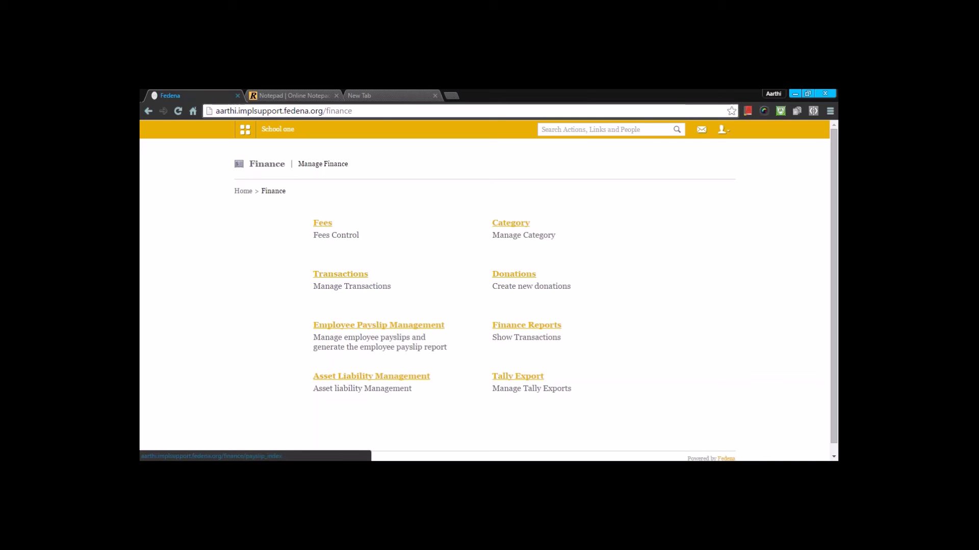
Review the Current Payslip group's February 2016 payslips for approval, including the first employee's pending payslip.
click(347, 325)
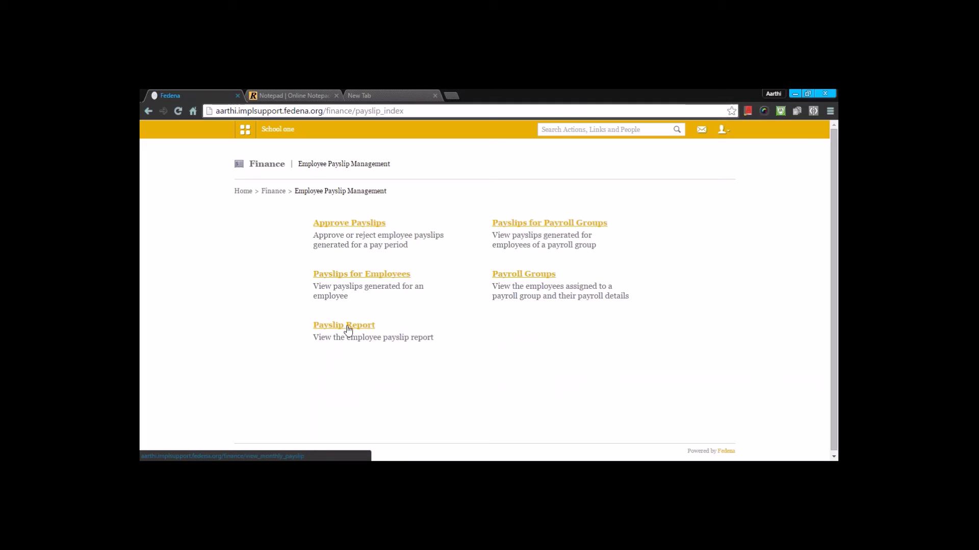
click(366, 230)
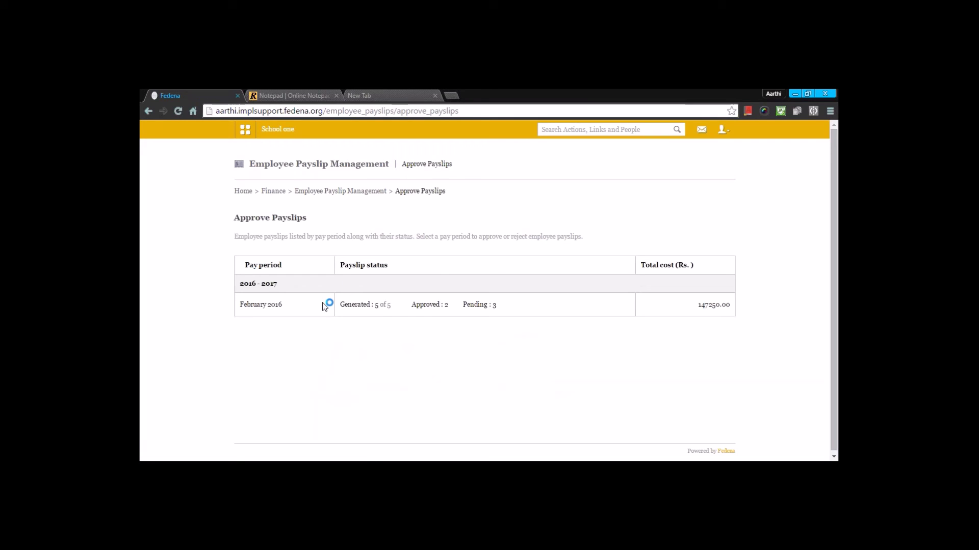
click(245, 309)
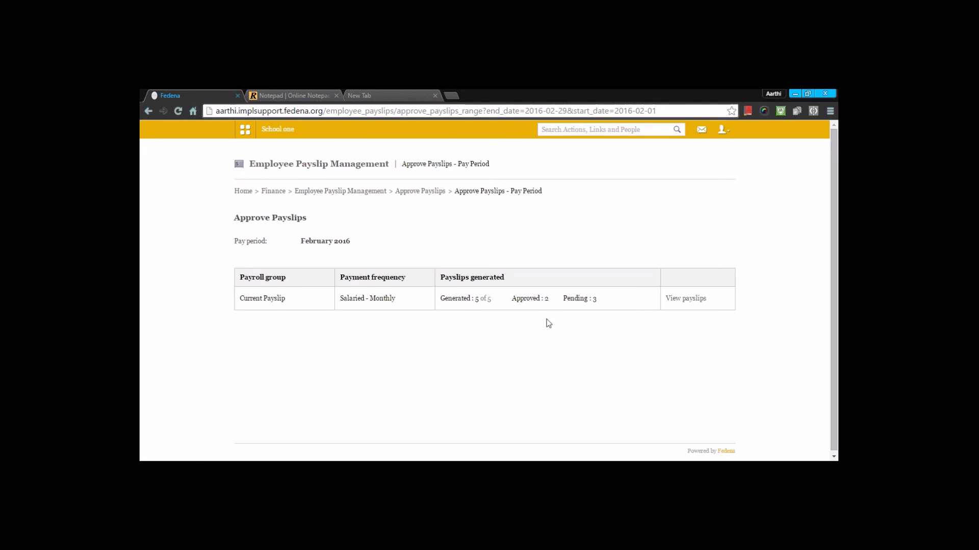
click(684, 300)
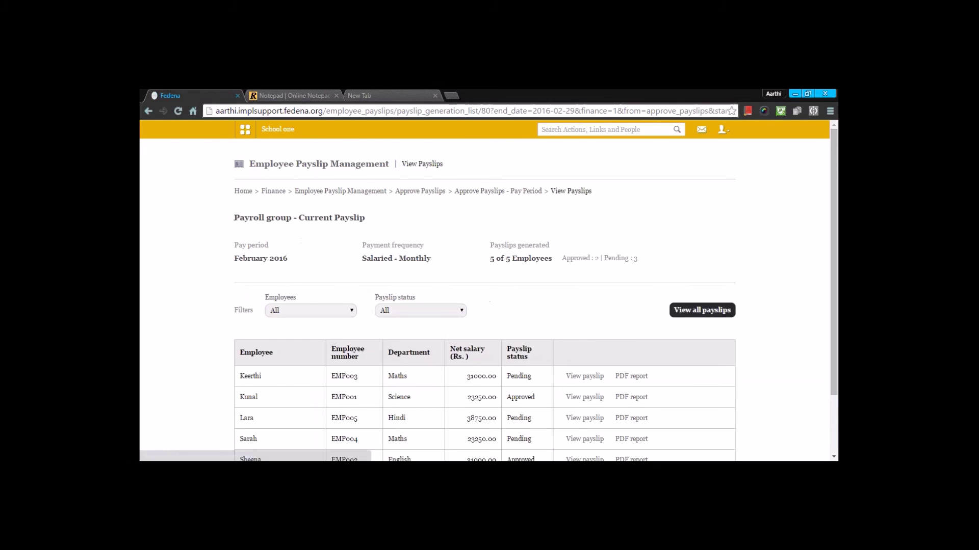
scroll(627, 314, down, 3)
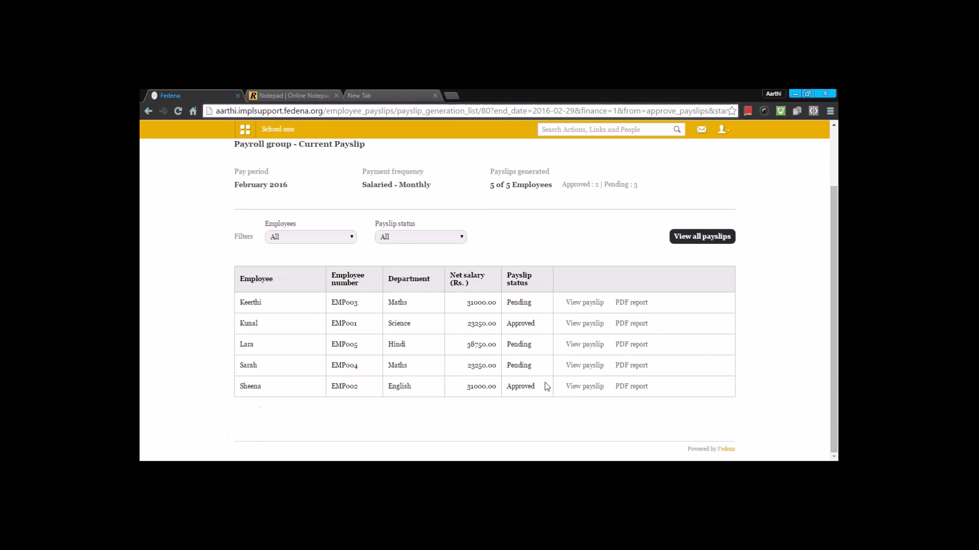
click(581, 305)
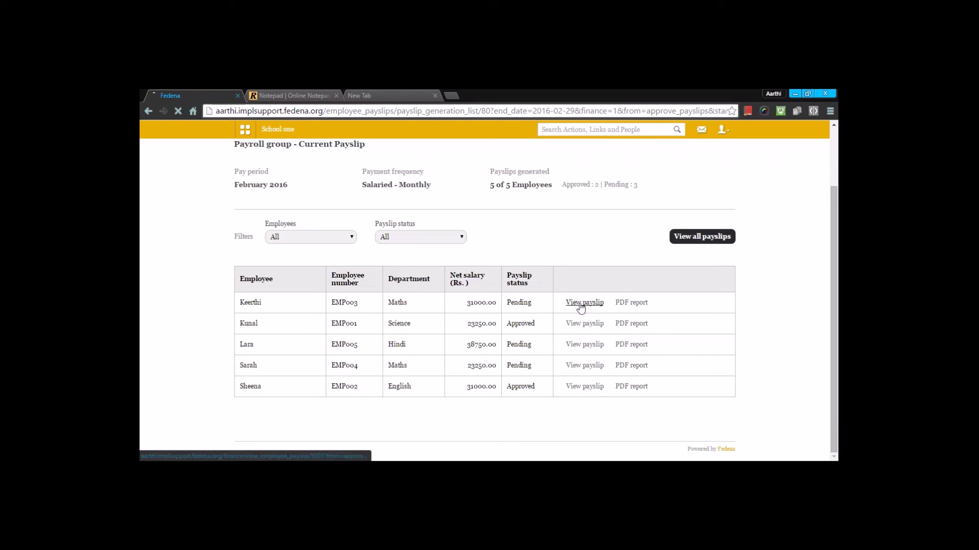
scroll(514, 327, down, 5)
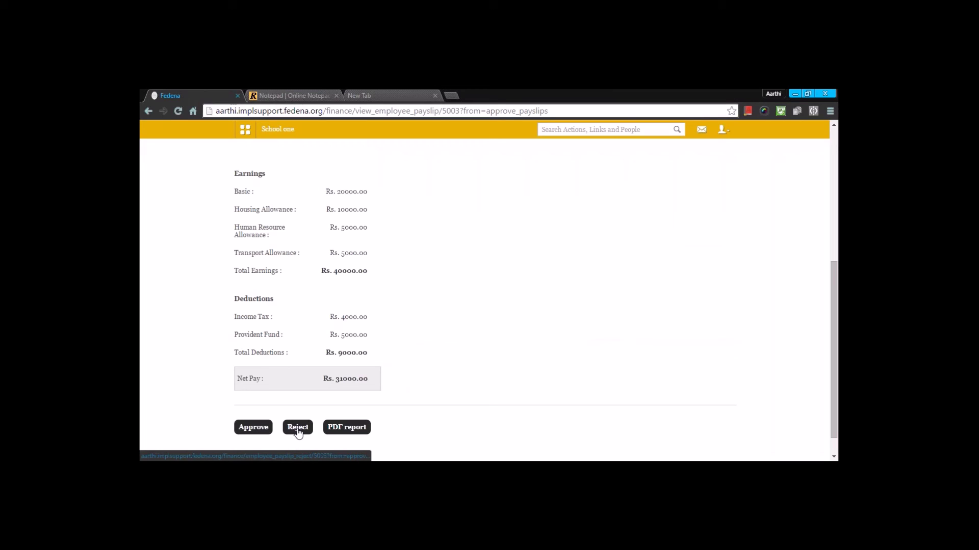
scroll(377, 273, up, 5)
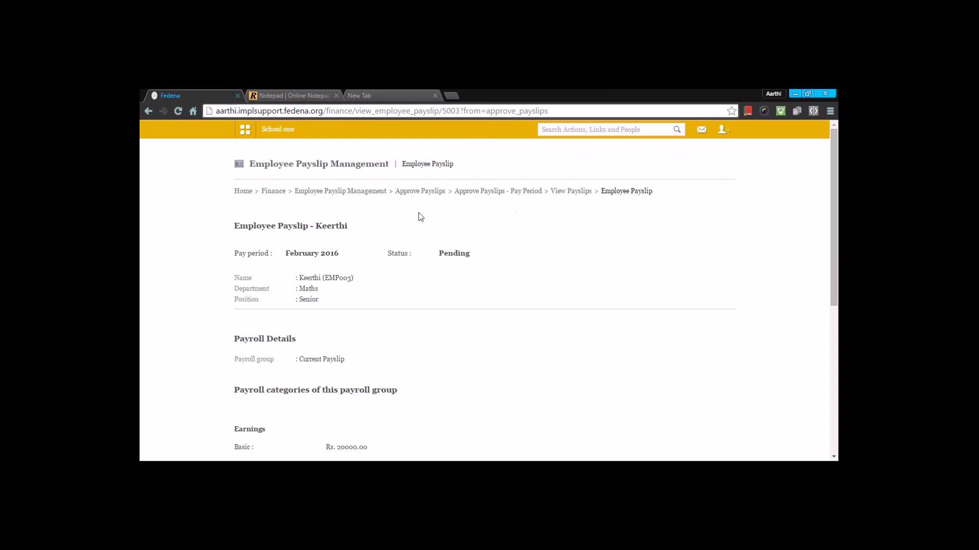
click(410, 192)
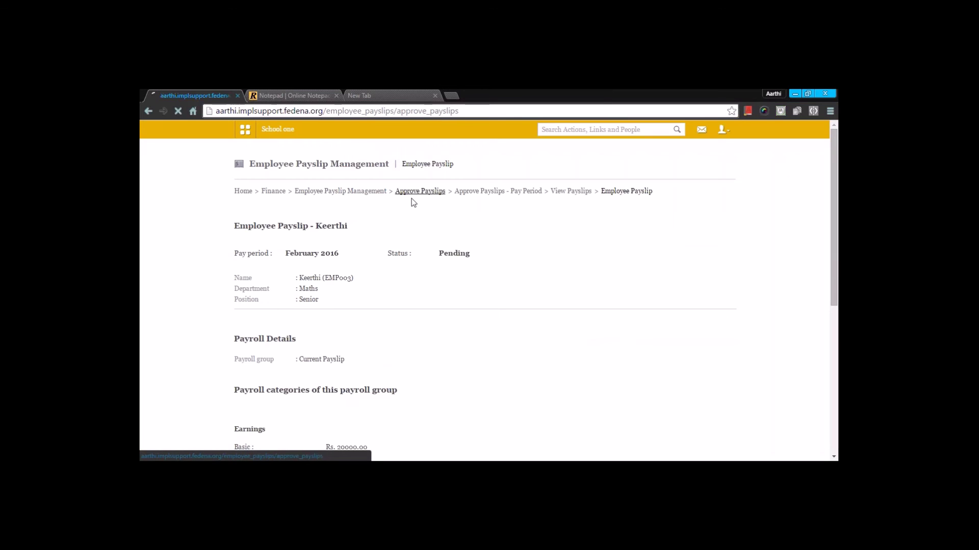
click(380, 192)
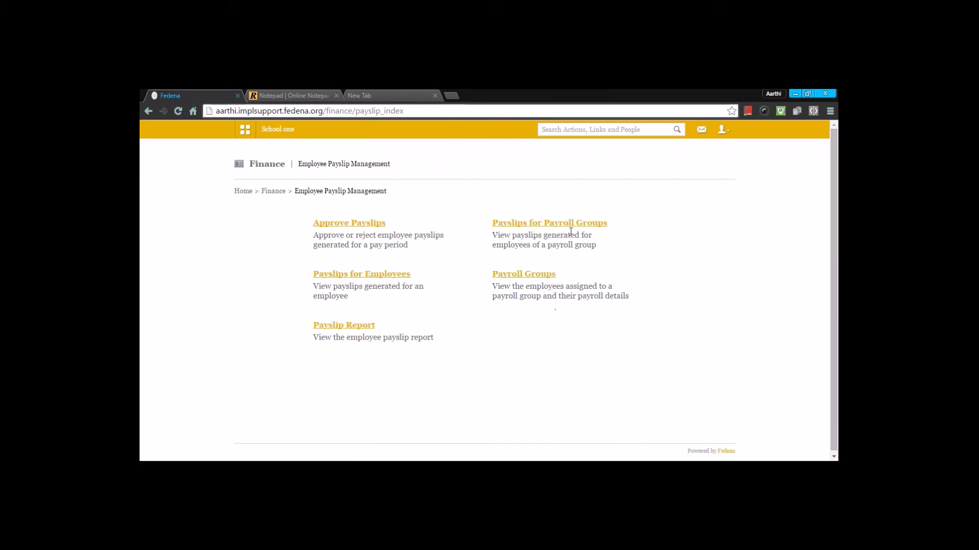
Browse the Current Payslip group's generated February 2016 payslips (147250.00 total) and the first employee's payslip.
click(549, 223)
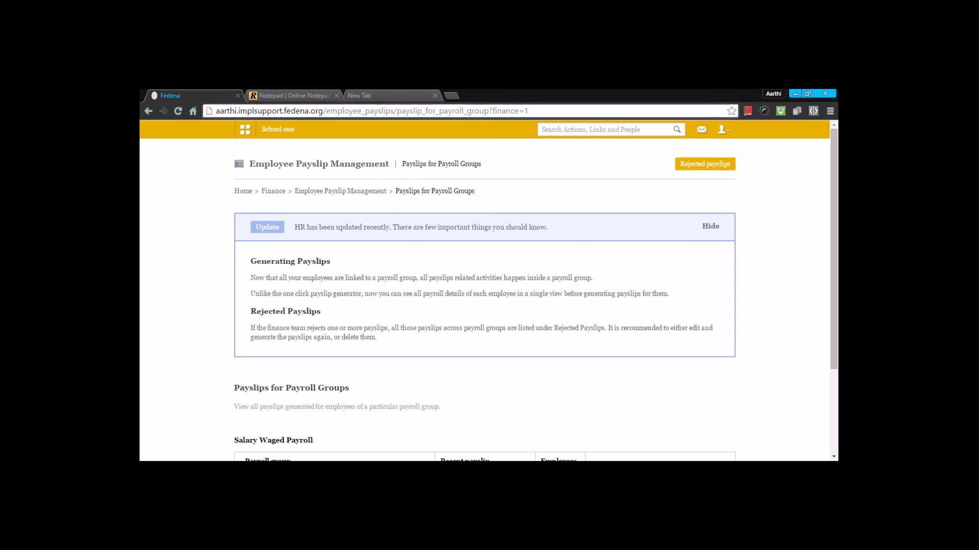
scroll(568, 227, down, 3)
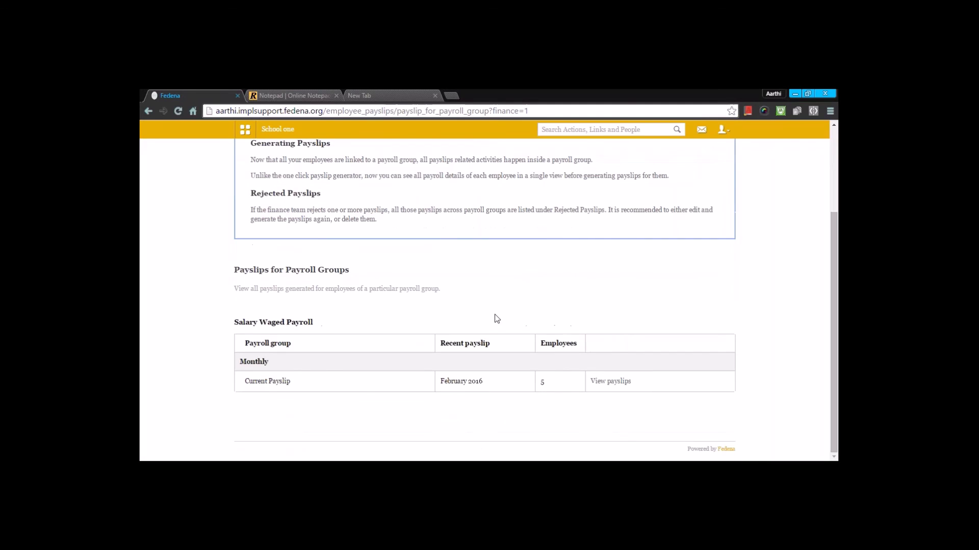
click(610, 382)
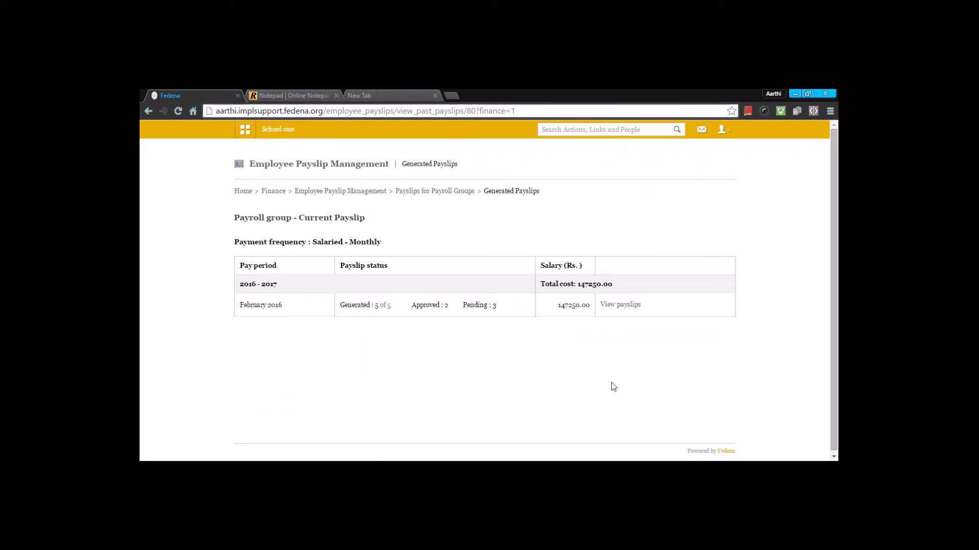
click(611, 306)
scroll(612, 312, down, 2)
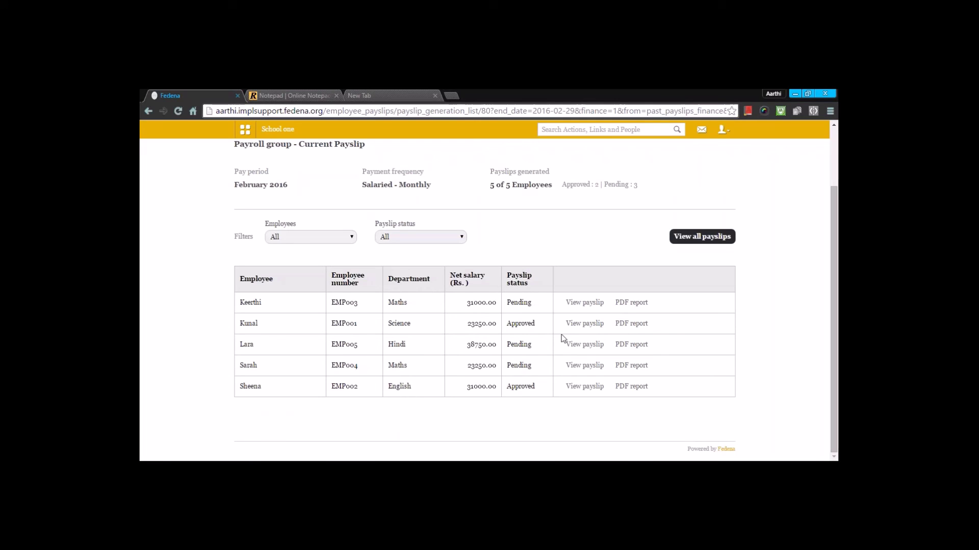
click(576, 305)
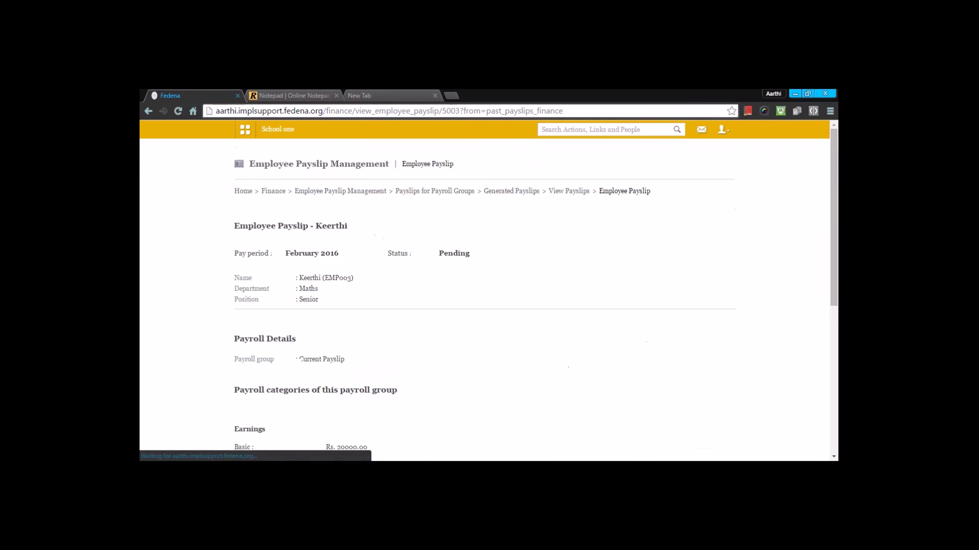
scroll(569, 307, down, 5)
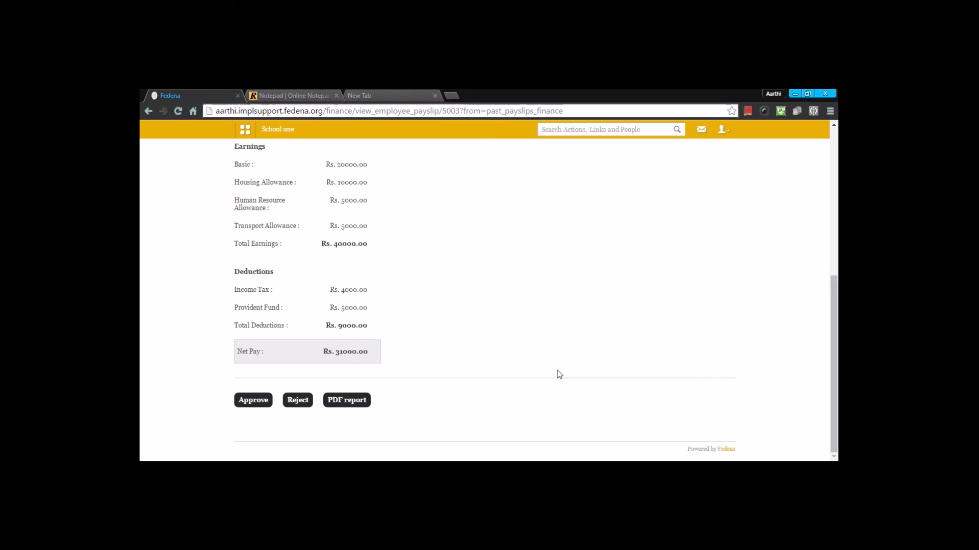
key(alt+Left)
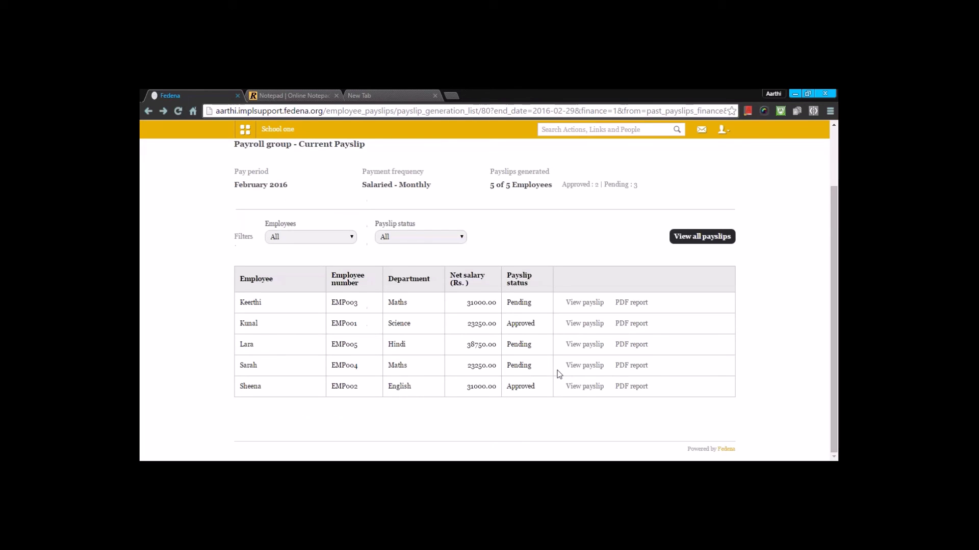
key(alt+Left)
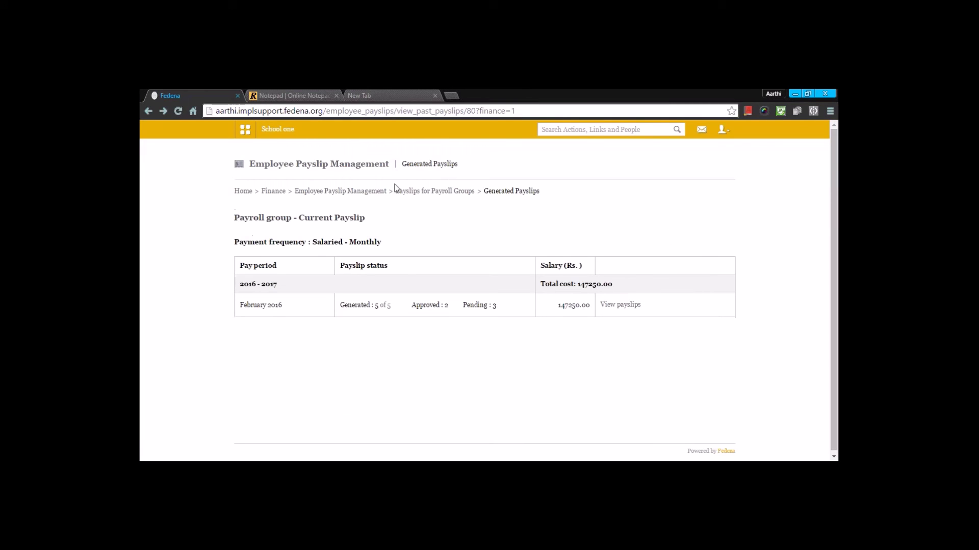
click(340, 192)
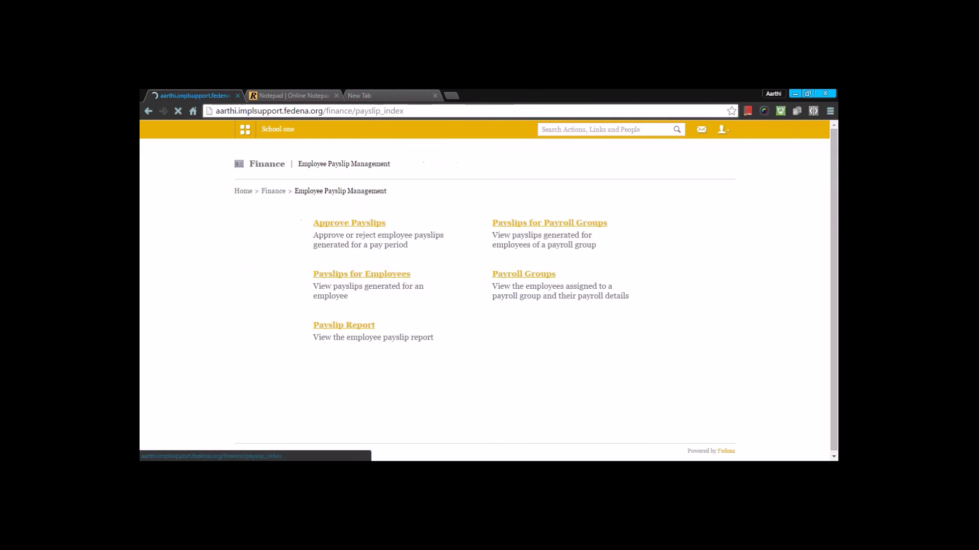
click(389, 277)
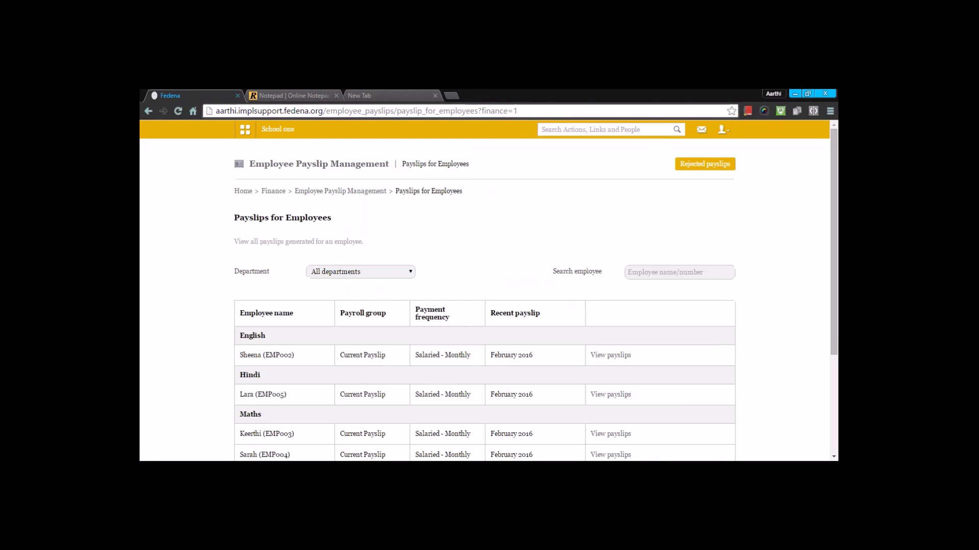
click(360, 271)
click(329, 282)
scroll(537, 279, down, 1)
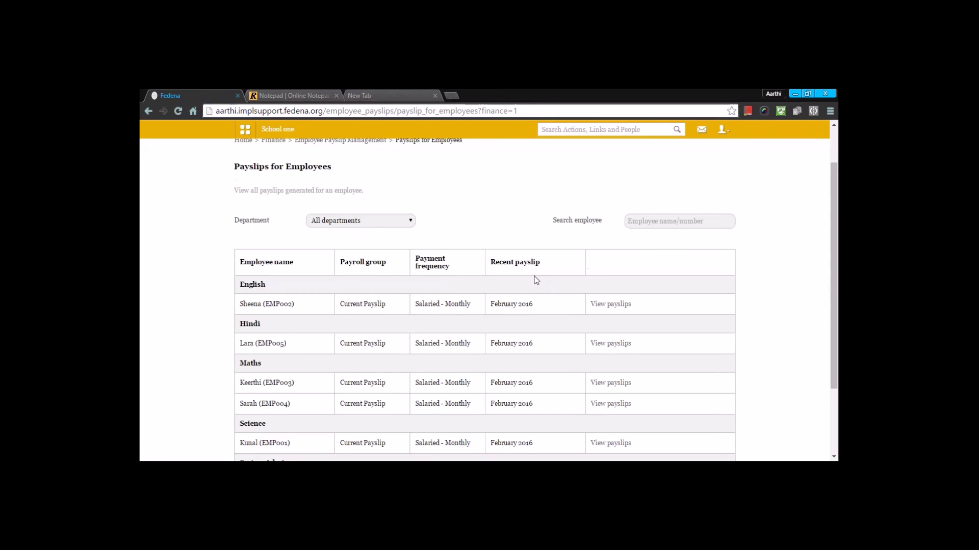
click(630, 307)
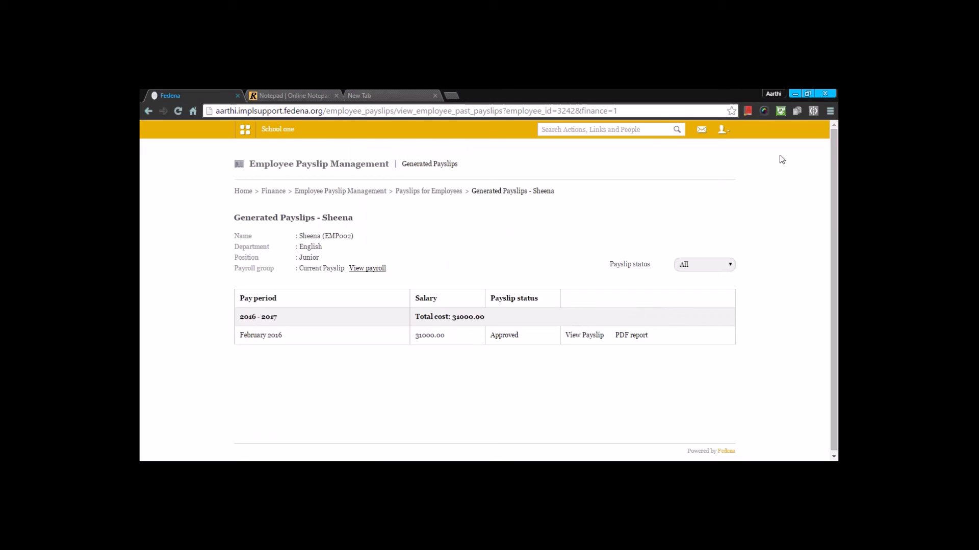
key(alt+Left)
key(alt+Left)
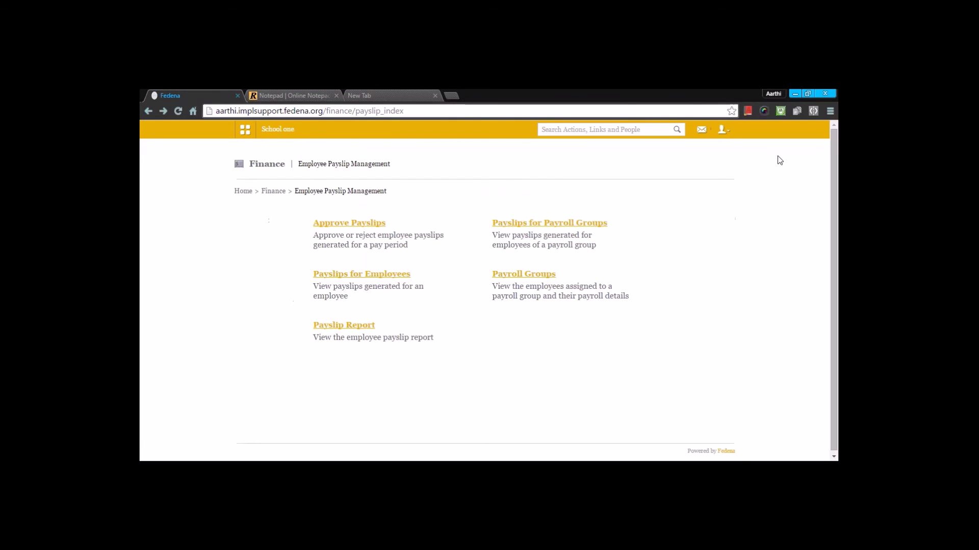
click(536, 273)
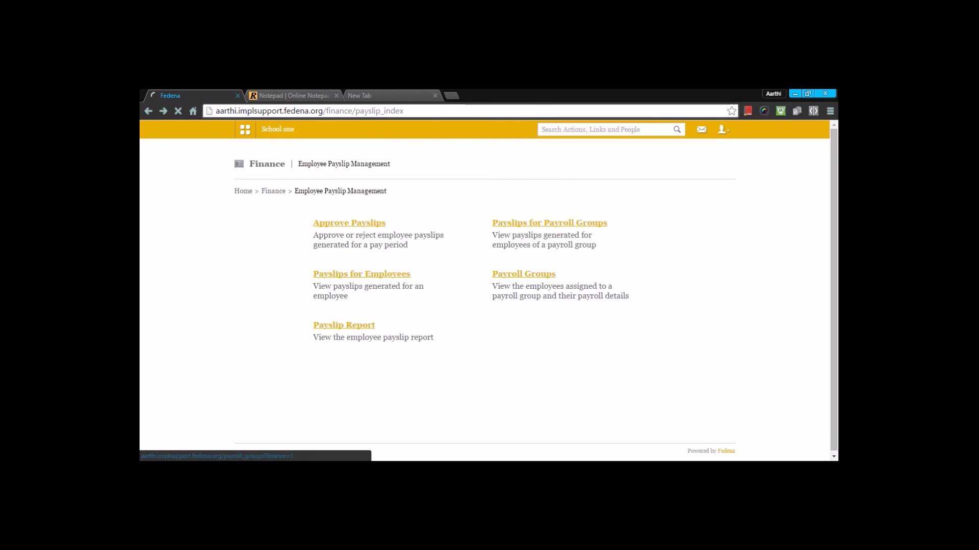
scroll(536, 273, down, 2)
scroll(485, 296, down, 3)
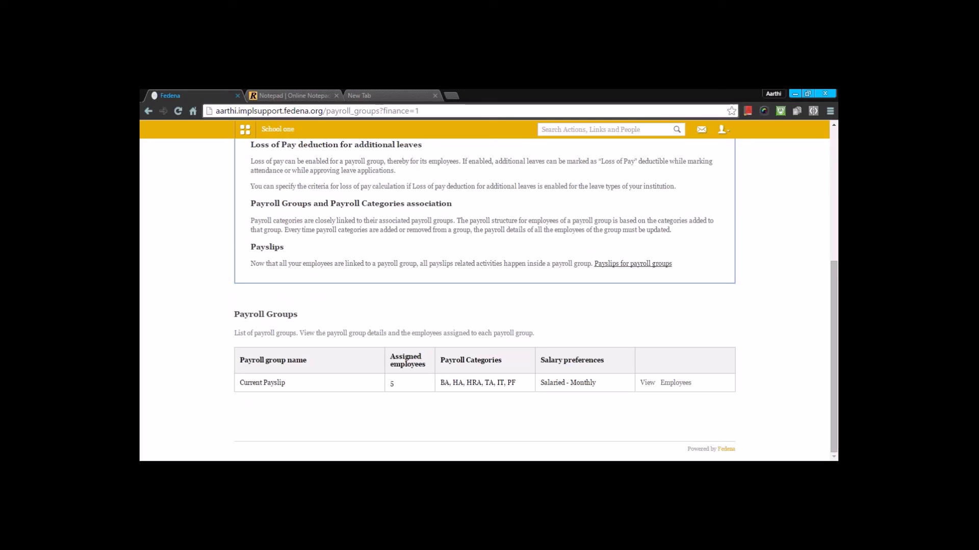
key(alt+Left)
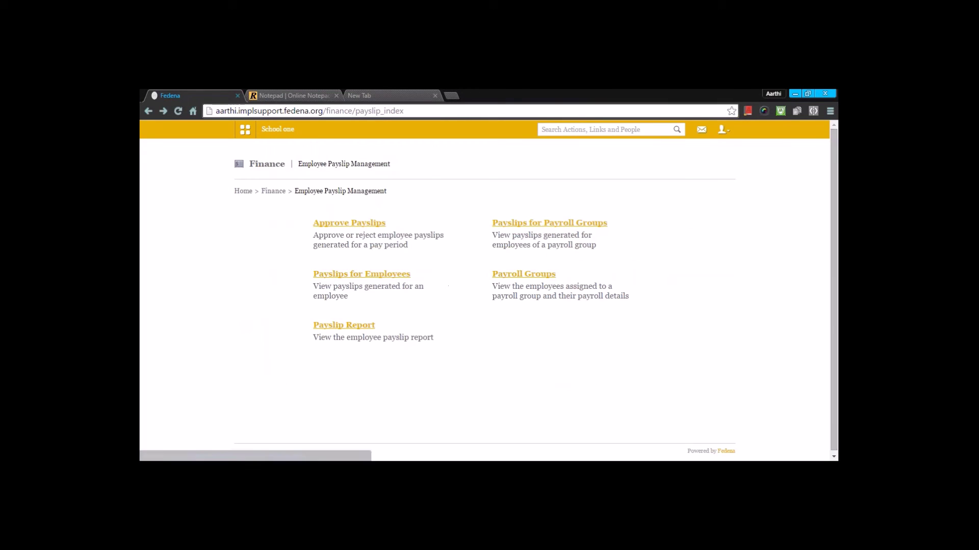
Run the payslip report from 06 January 2016, listing 5 payslips totalling Rs. 147250.00.
click(364, 326)
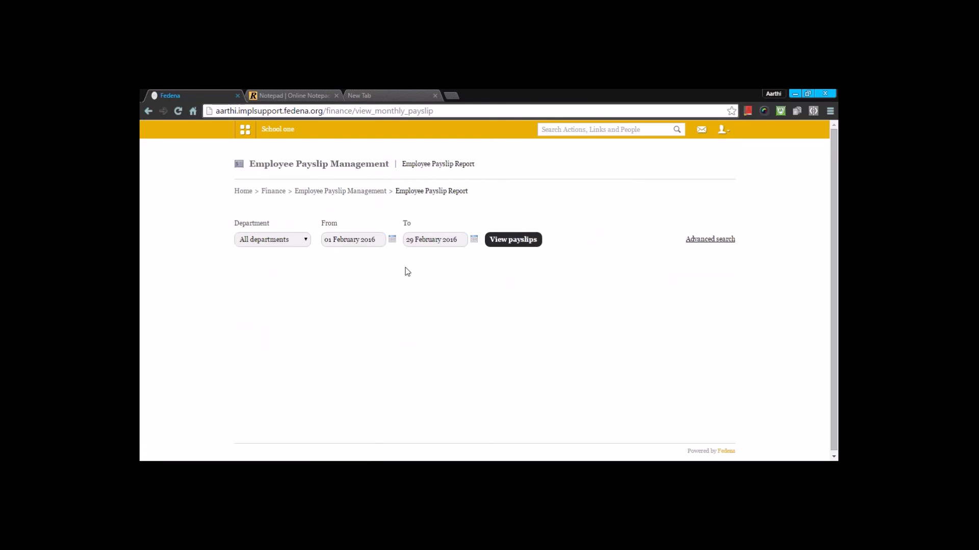
click(391, 240)
click(354, 249)
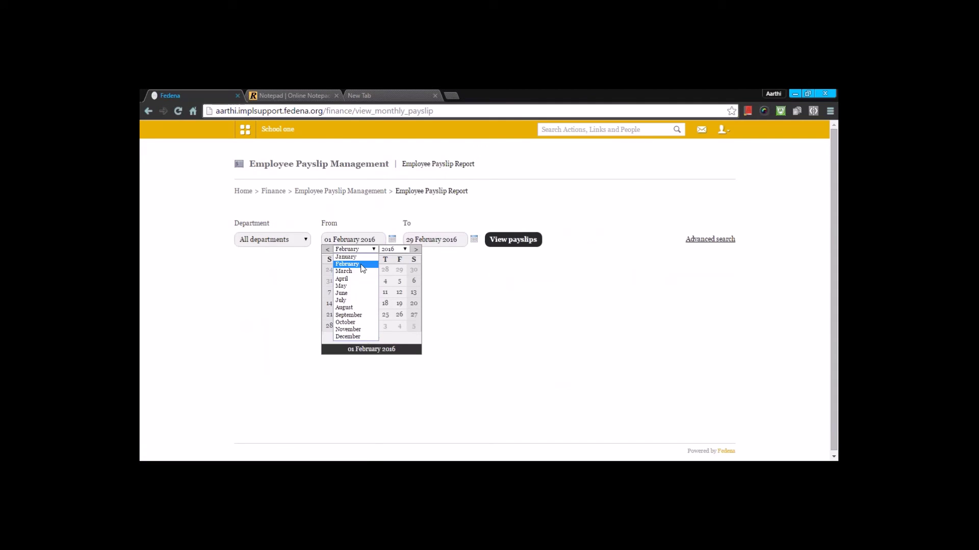
click(351, 257)
click(371, 281)
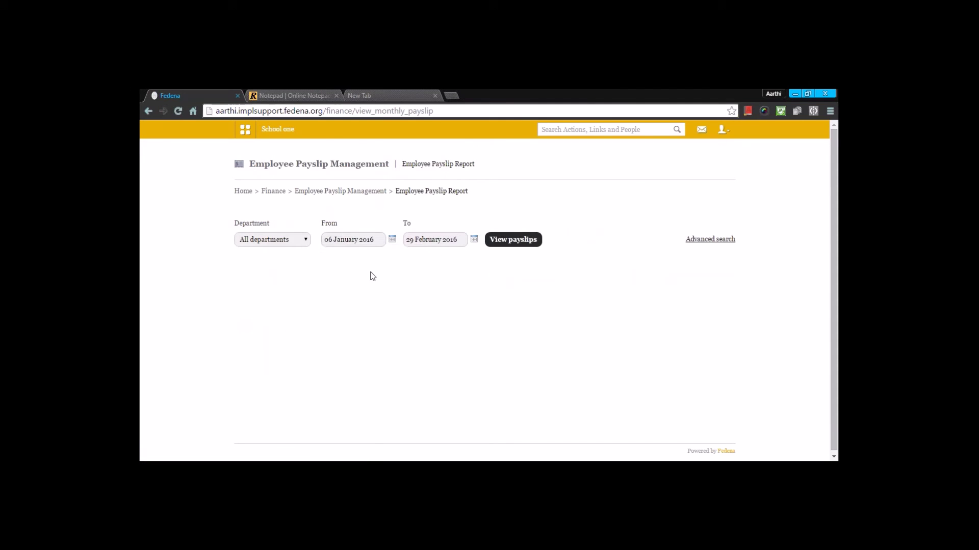
click(523, 247)
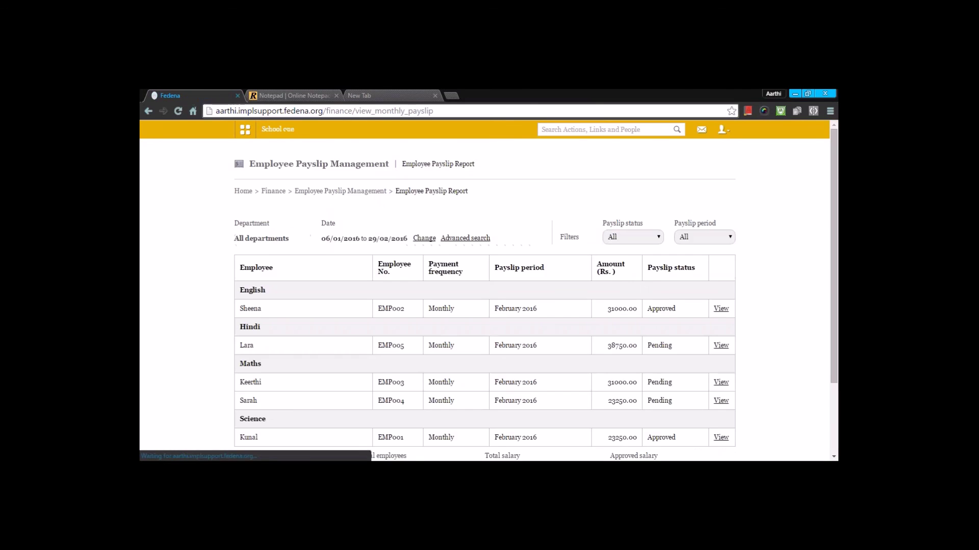
scroll(517, 266, down, 2)
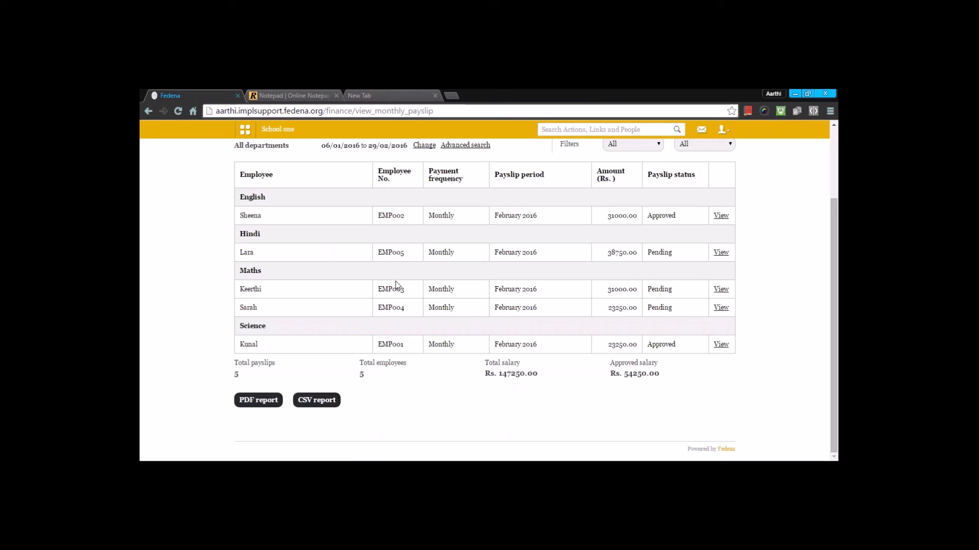
scroll(365, 447, up, 2)
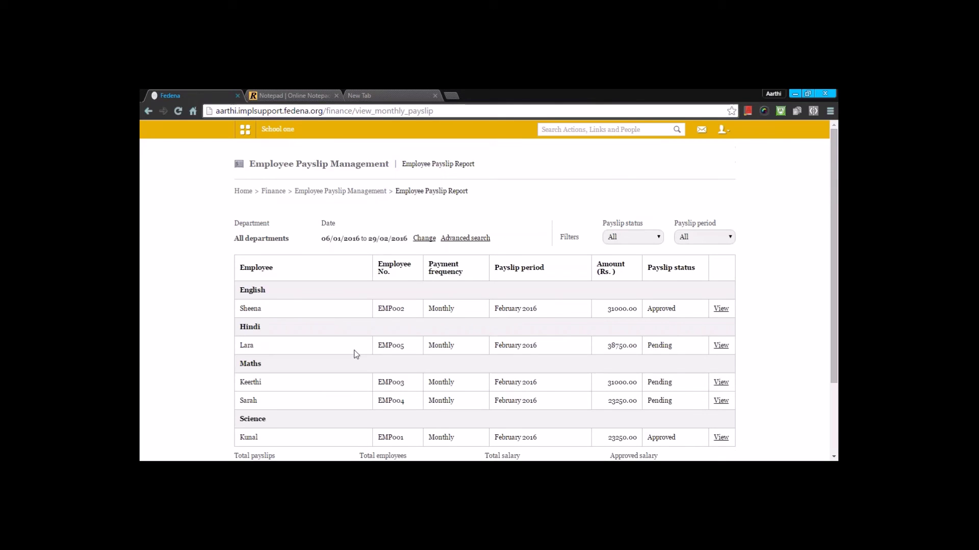
click(274, 192)
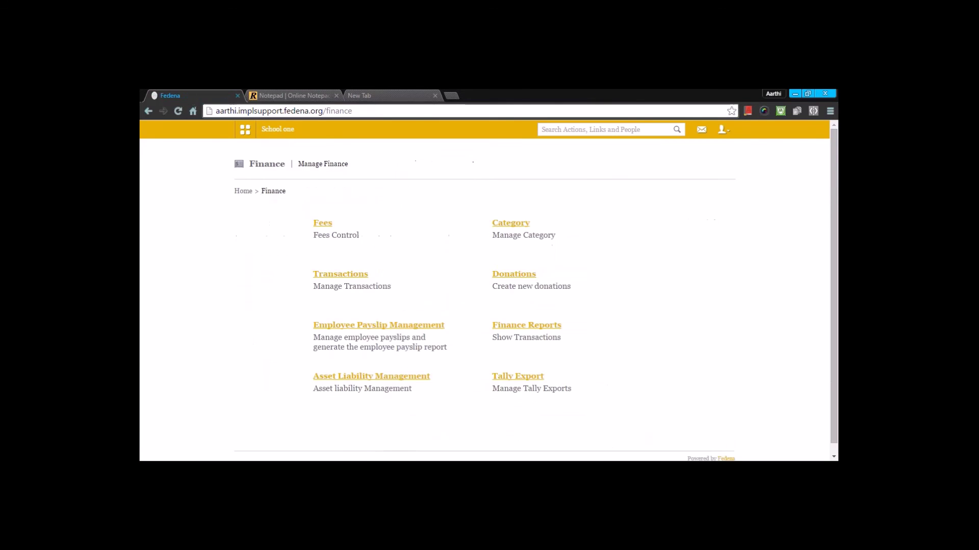
Create a new asset titled Asset with amount 4000.
click(375, 377)
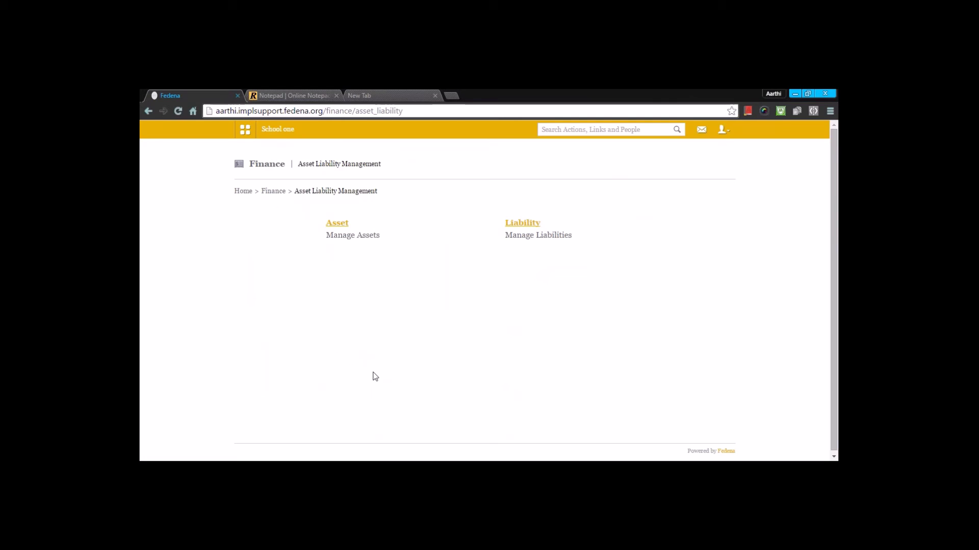
click(336, 224)
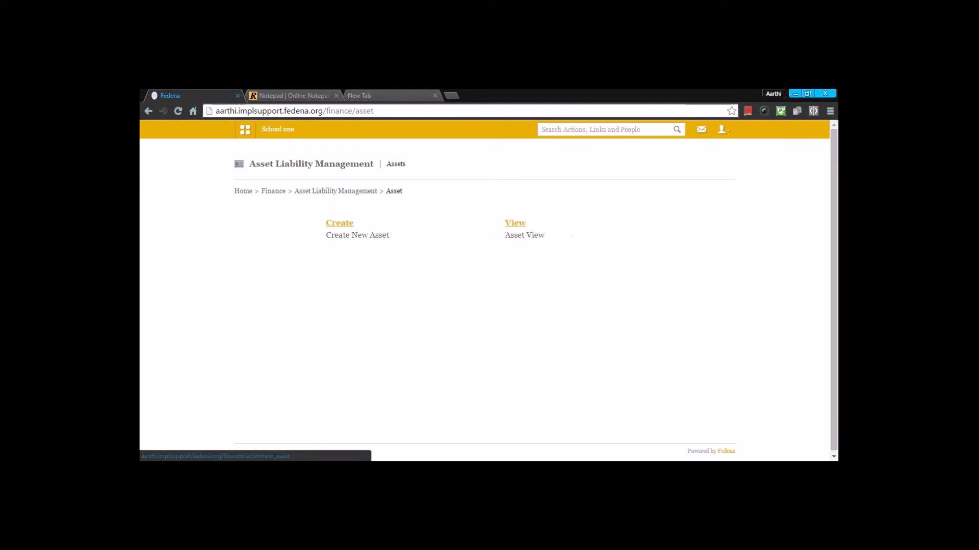
click(339, 223)
click(491, 166)
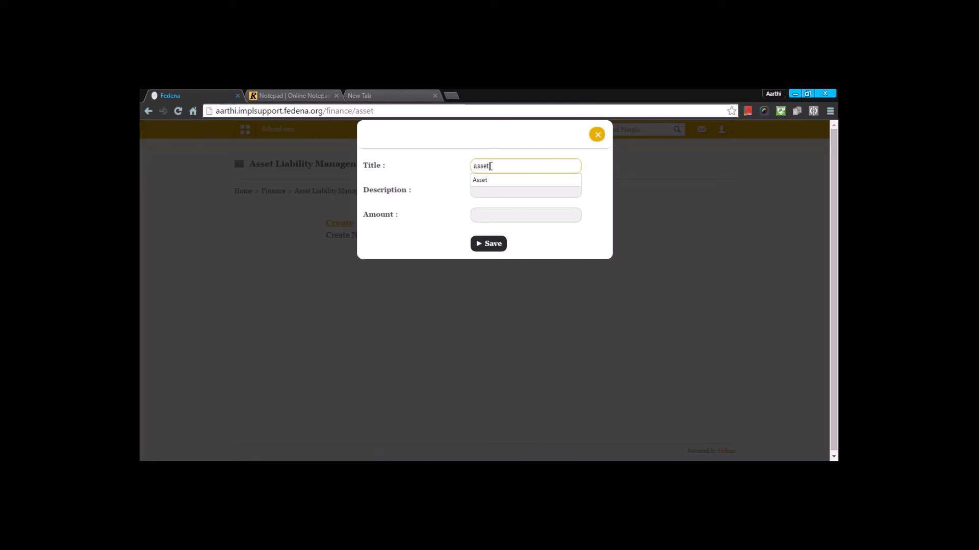
click(482, 180)
click(476, 192)
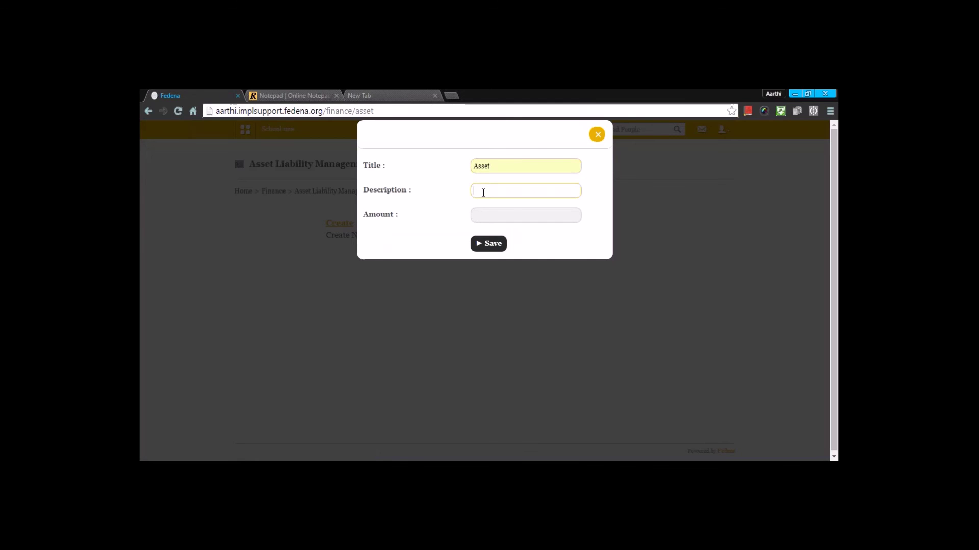
click(478, 217)
text(4000)
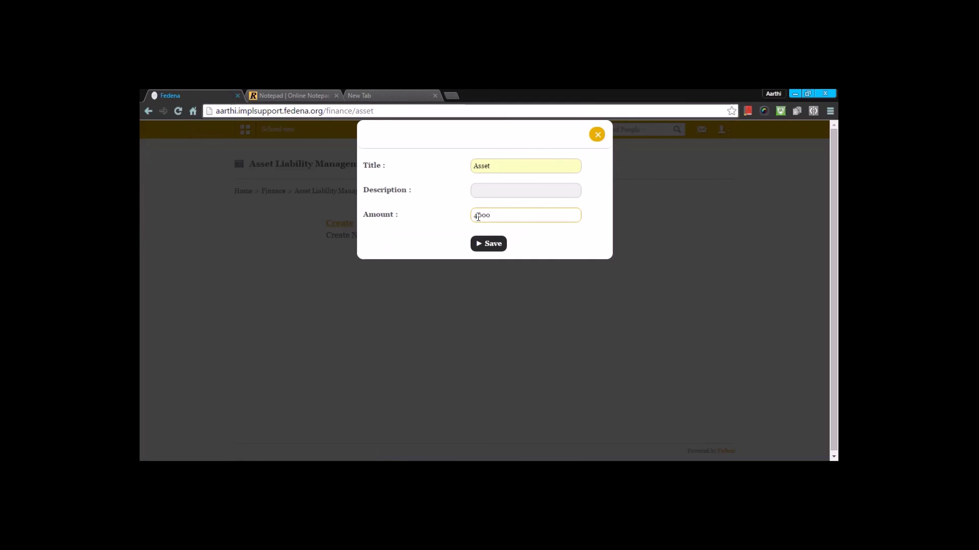
click(485, 243)
Check the asset list showing the Rs. 4000.00 and Rs. 5000.00 assets, then go back.
click(514, 244)
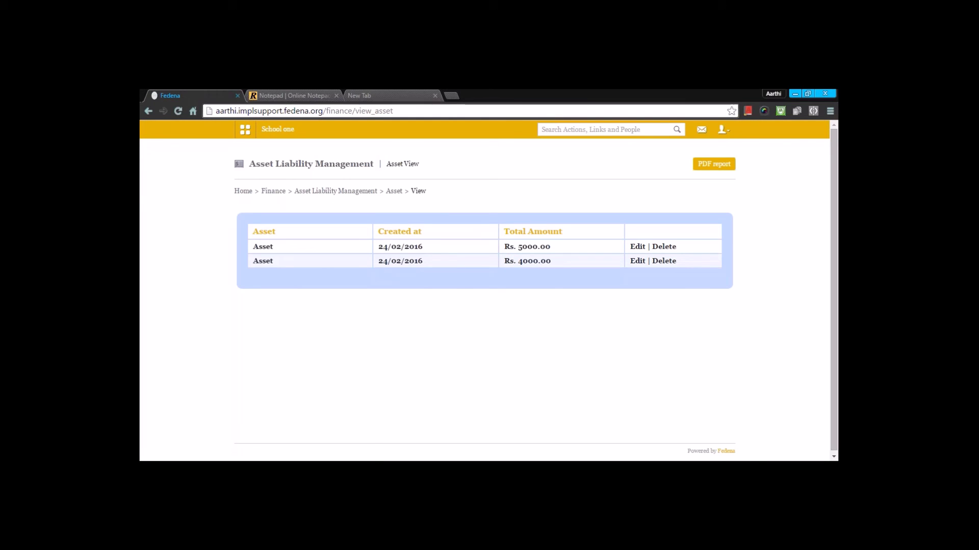
key(alt+Left)
scroll(477, 243, down, 1)
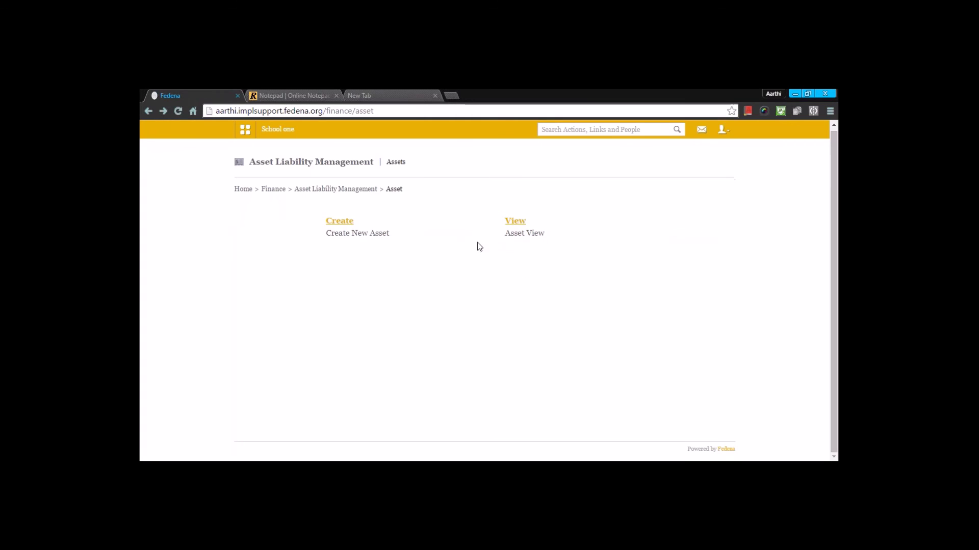
Open the Liability section, then go to the School one home dashboard.
key(alt+Left)
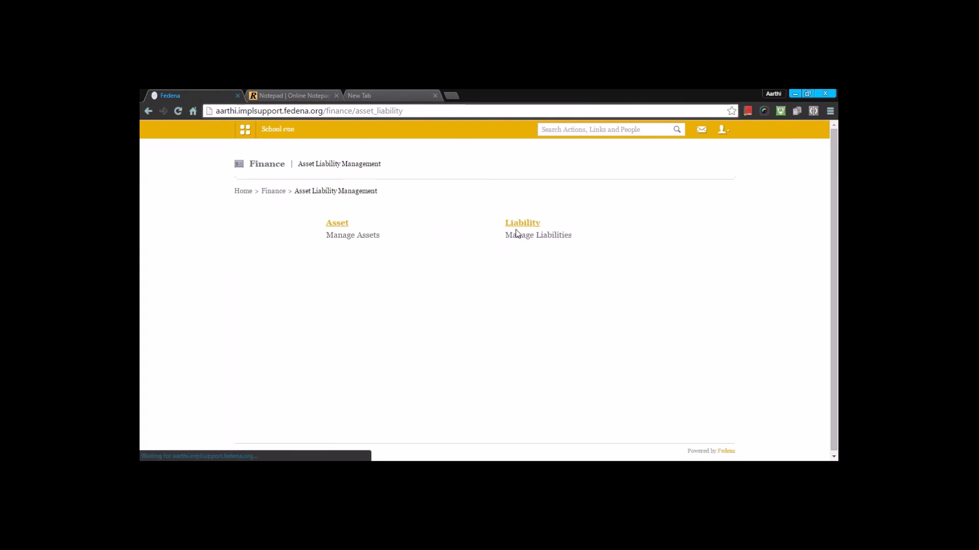
click(523, 224)
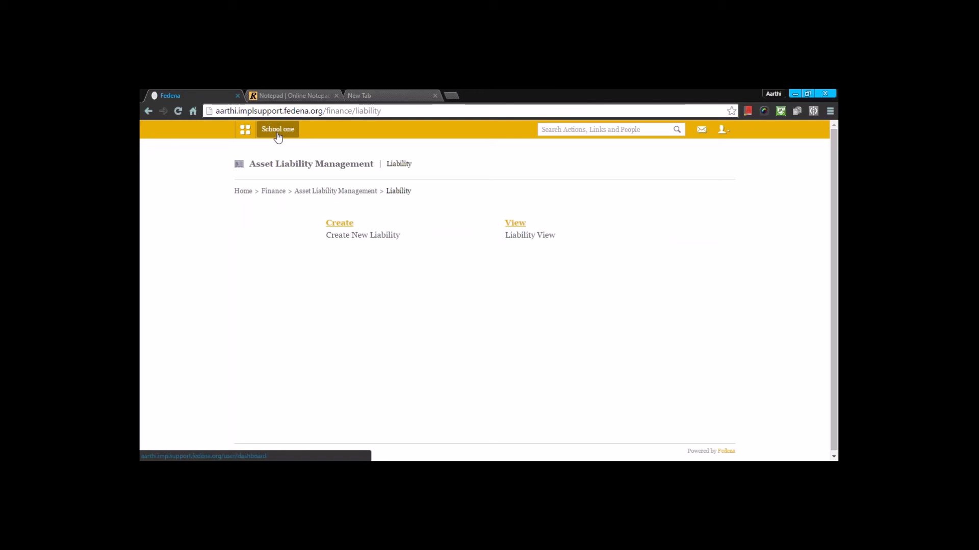
click(278, 131)
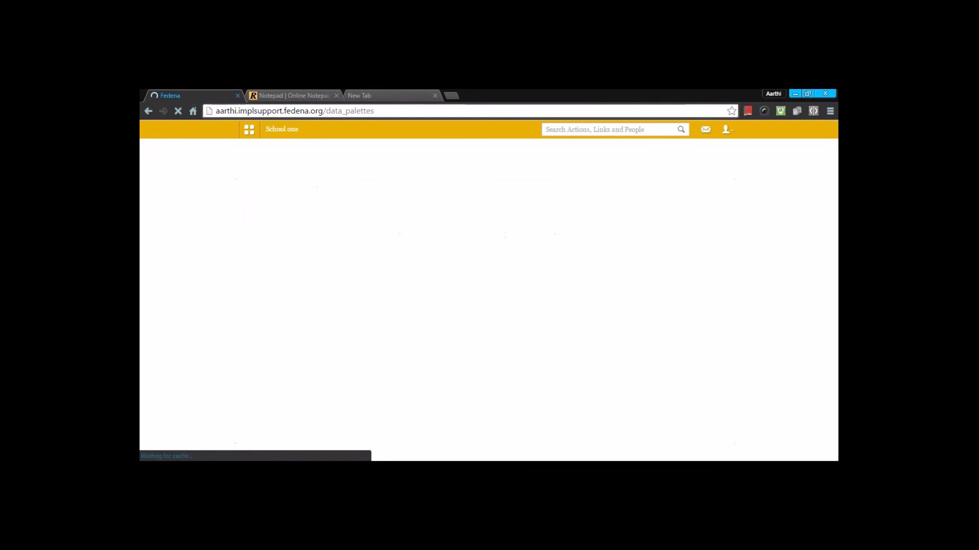